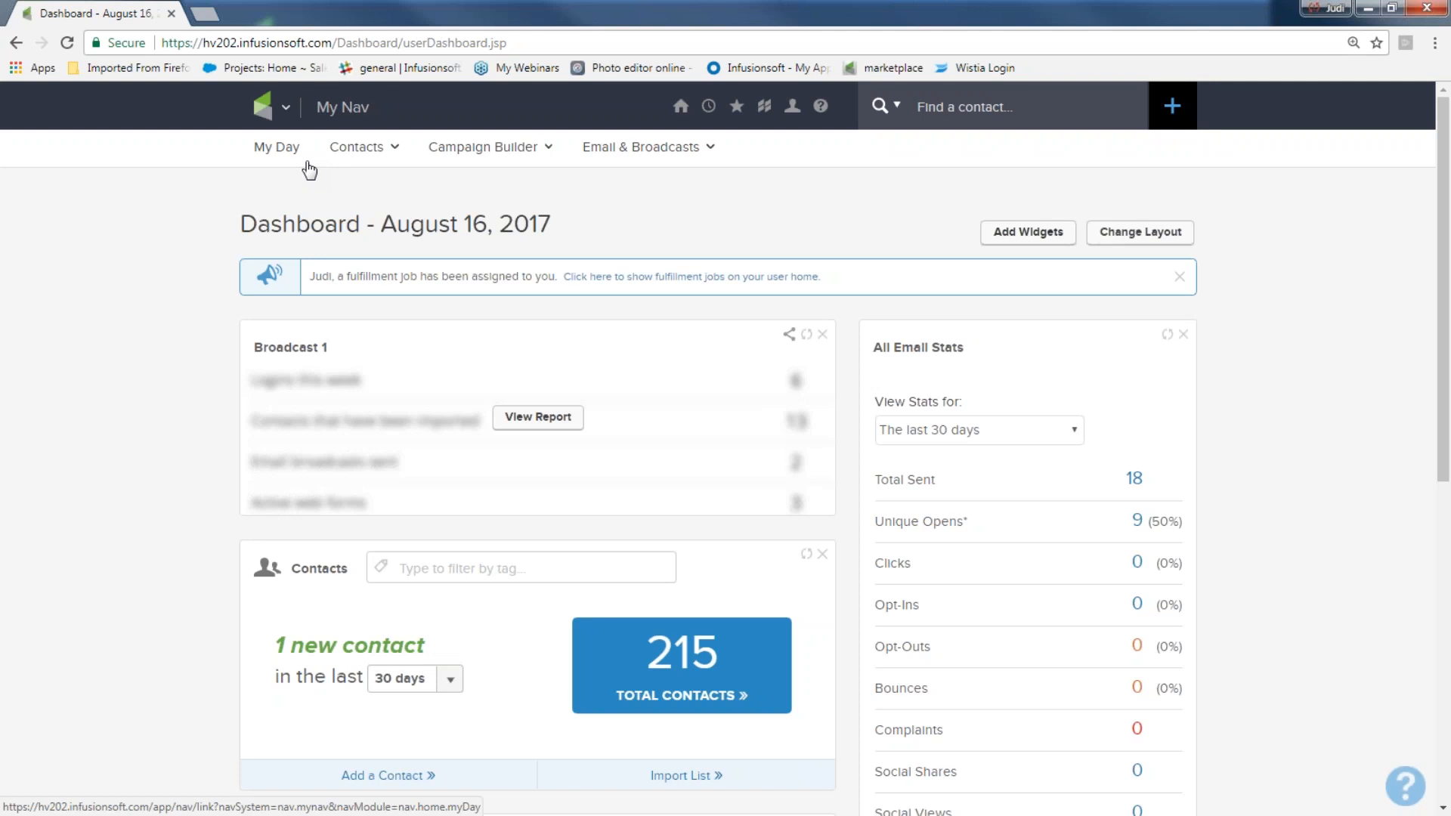
# - Open the Marketing area's Email & Broadcasts page and start a new email broadcast
pyautogui.click(277, 112)
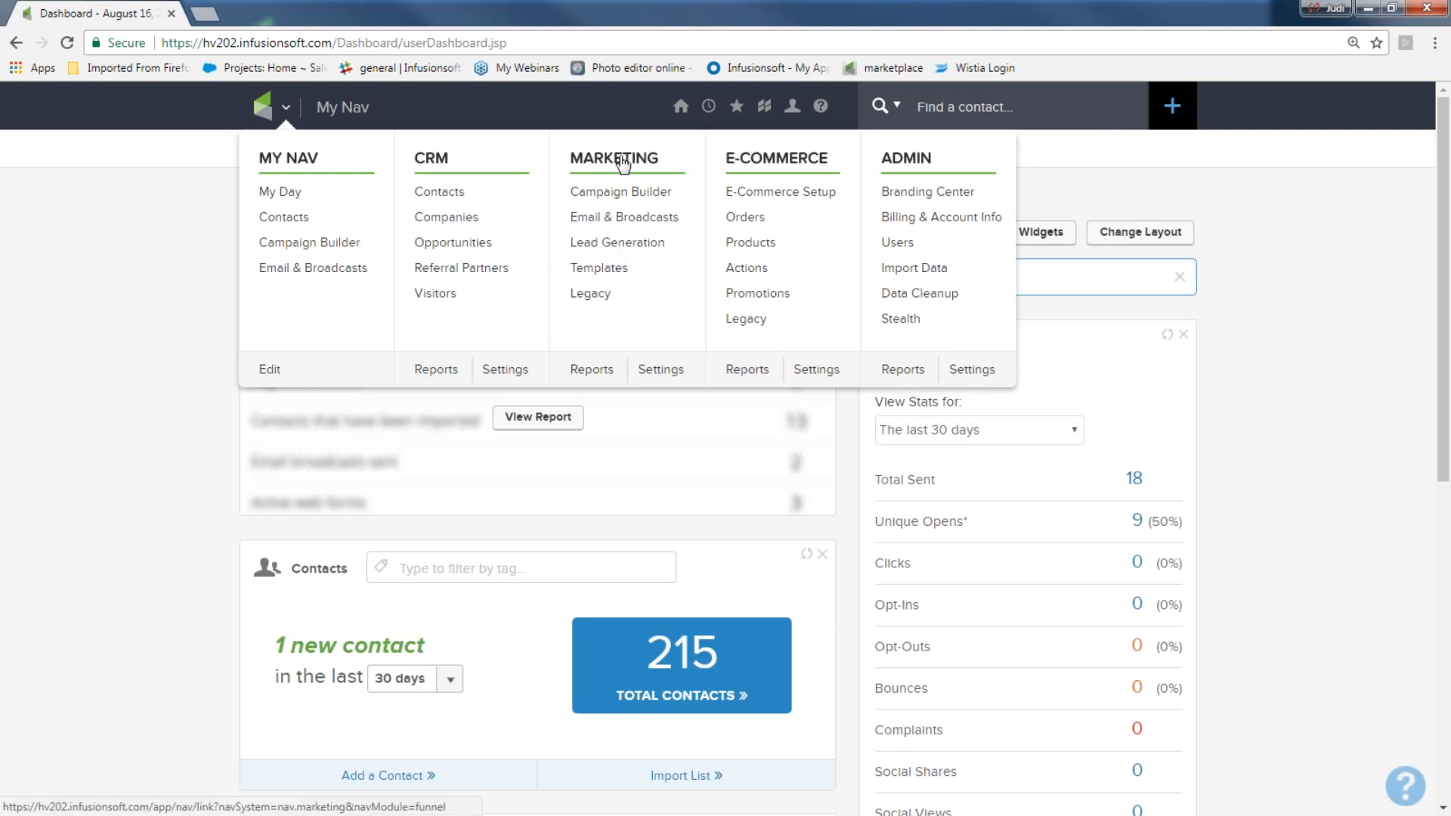
pyautogui.click(635, 221)
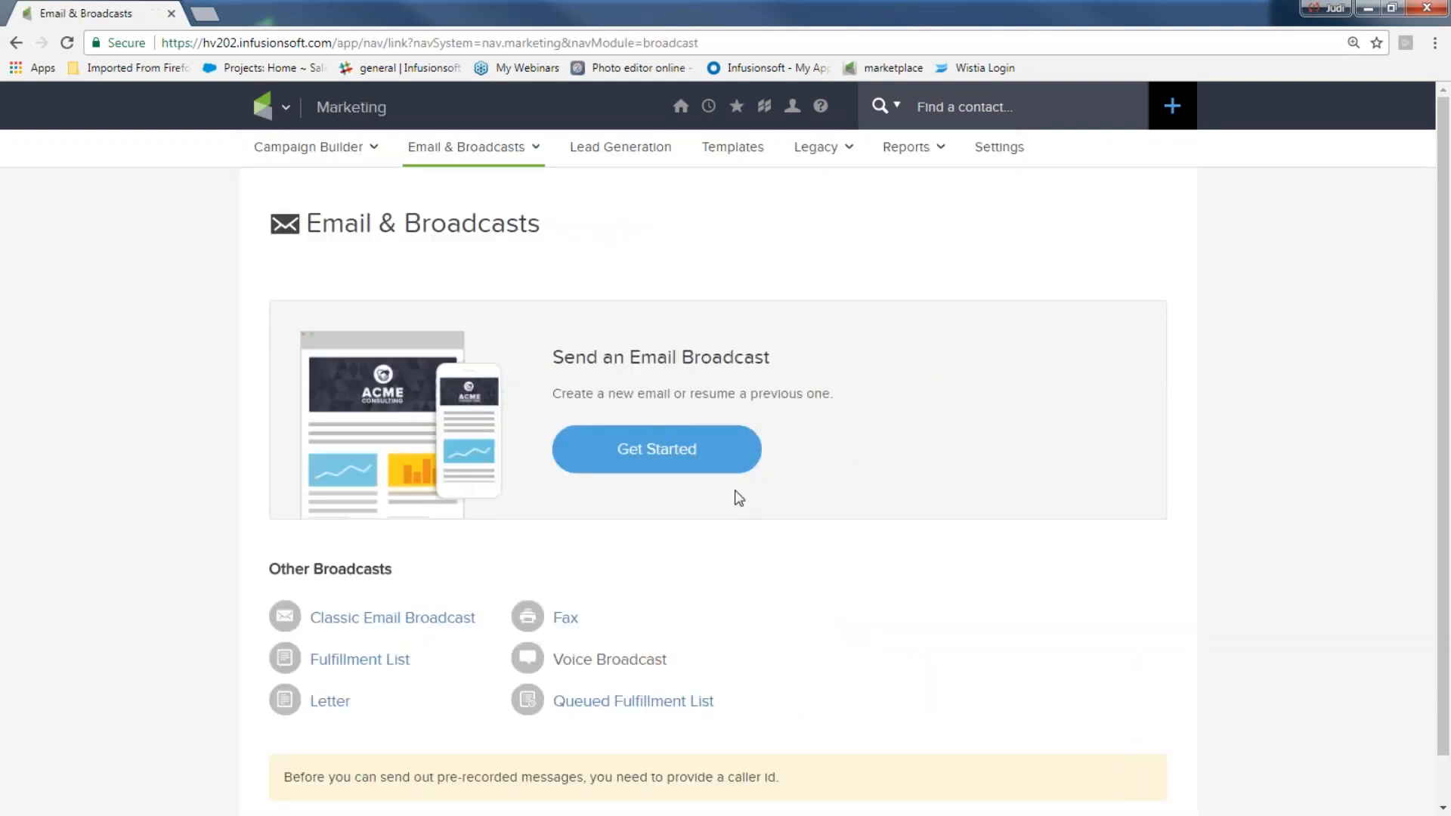
pyautogui.click(642, 454)
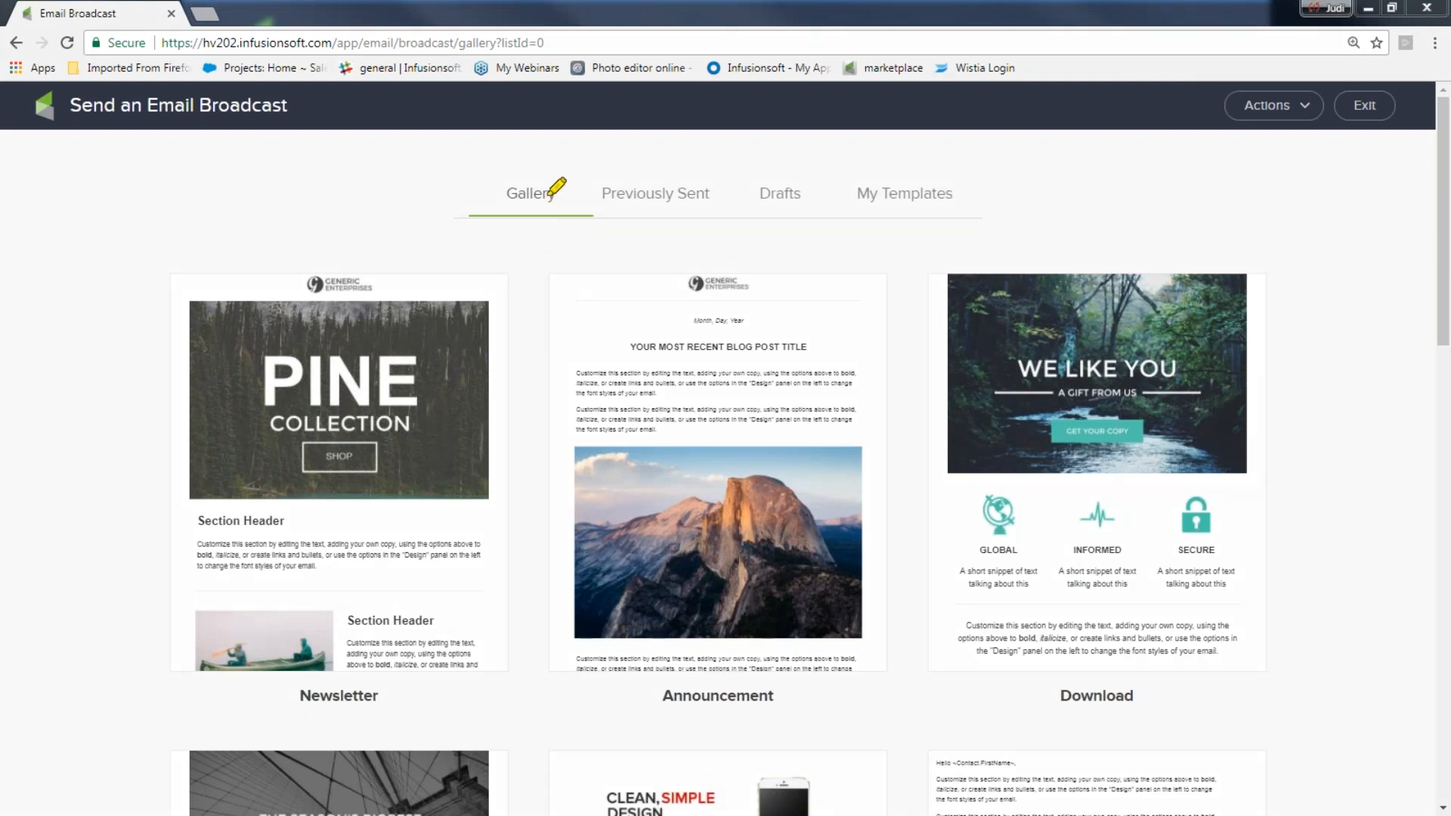
pyautogui.moveTo(563, 177)
pyautogui.mouseDown()
pyautogui.moveTo(451, 233)
pyautogui.moveTo(572, 198)
pyautogui.moveTo(560, 176)
pyautogui.mouseUp()
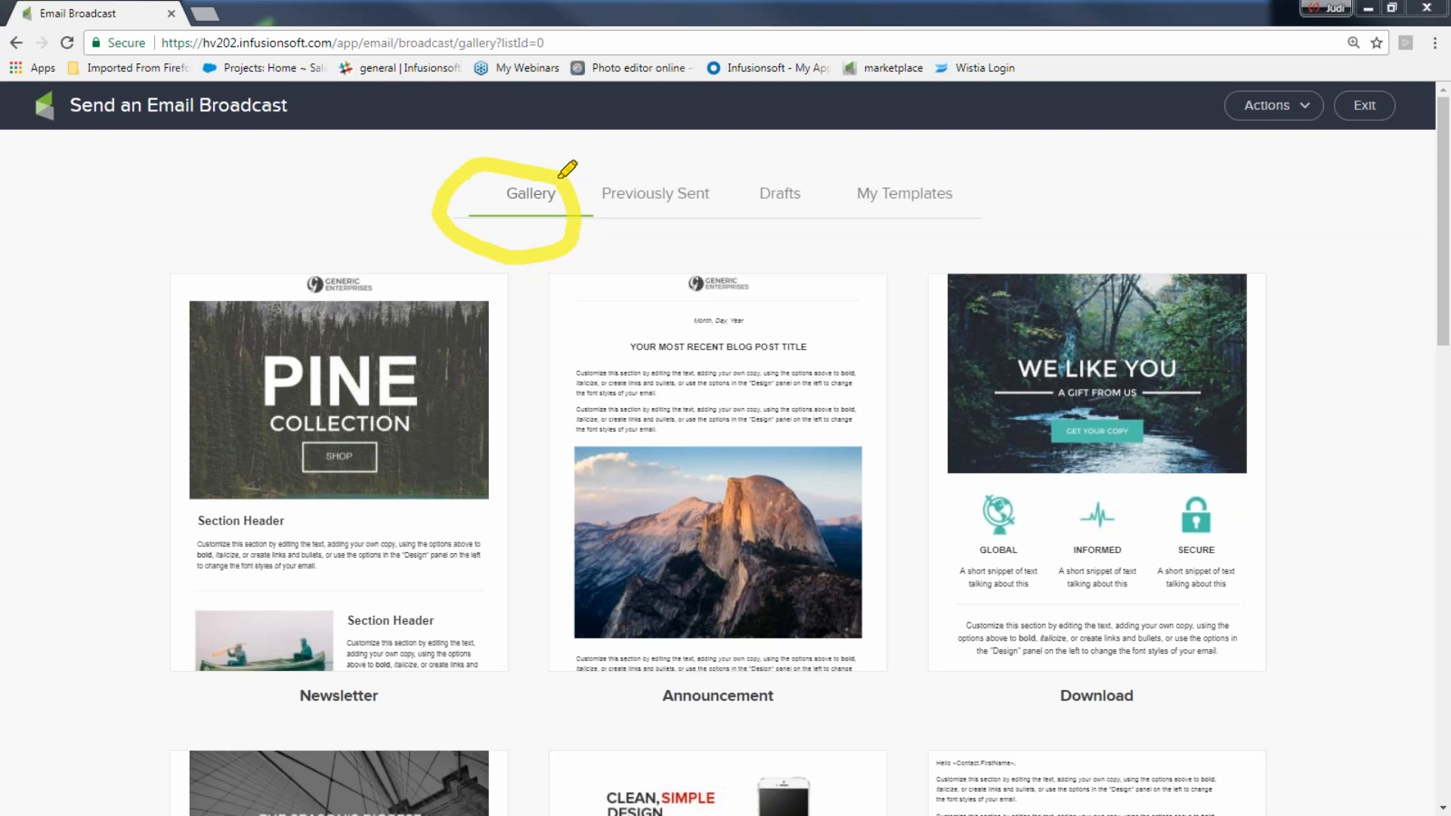
pyautogui.moveTo(1317, 84)
pyautogui.mouseDown()
pyautogui.moveTo(1214, 83)
pyautogui.moveTo(1303, 139)
pyautogui.moveTo(1321, 106)
pyautogui.moveTo(1301, 82)
pyautogui.mouseUp()
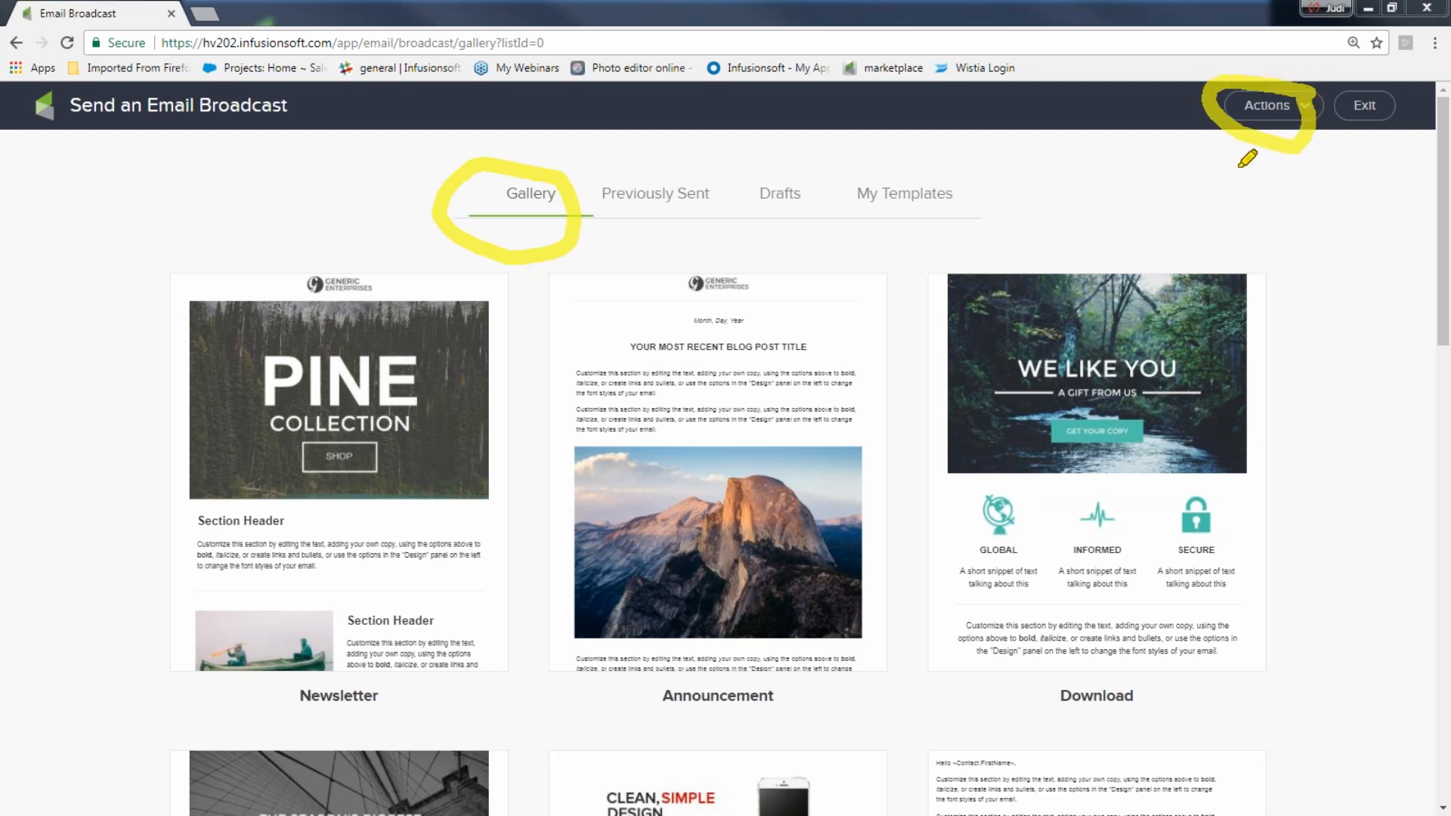
pyautogui.moveTo(737, 176)
pyautogui.mouseDown()
pyautogui.moveTo(592, 167)
pyautogui.moveTo(604, 223)
pyautogui.moveTo(732, 210)
pyautogui.moveTo(729, 175)
pyautogui.mouseUp()
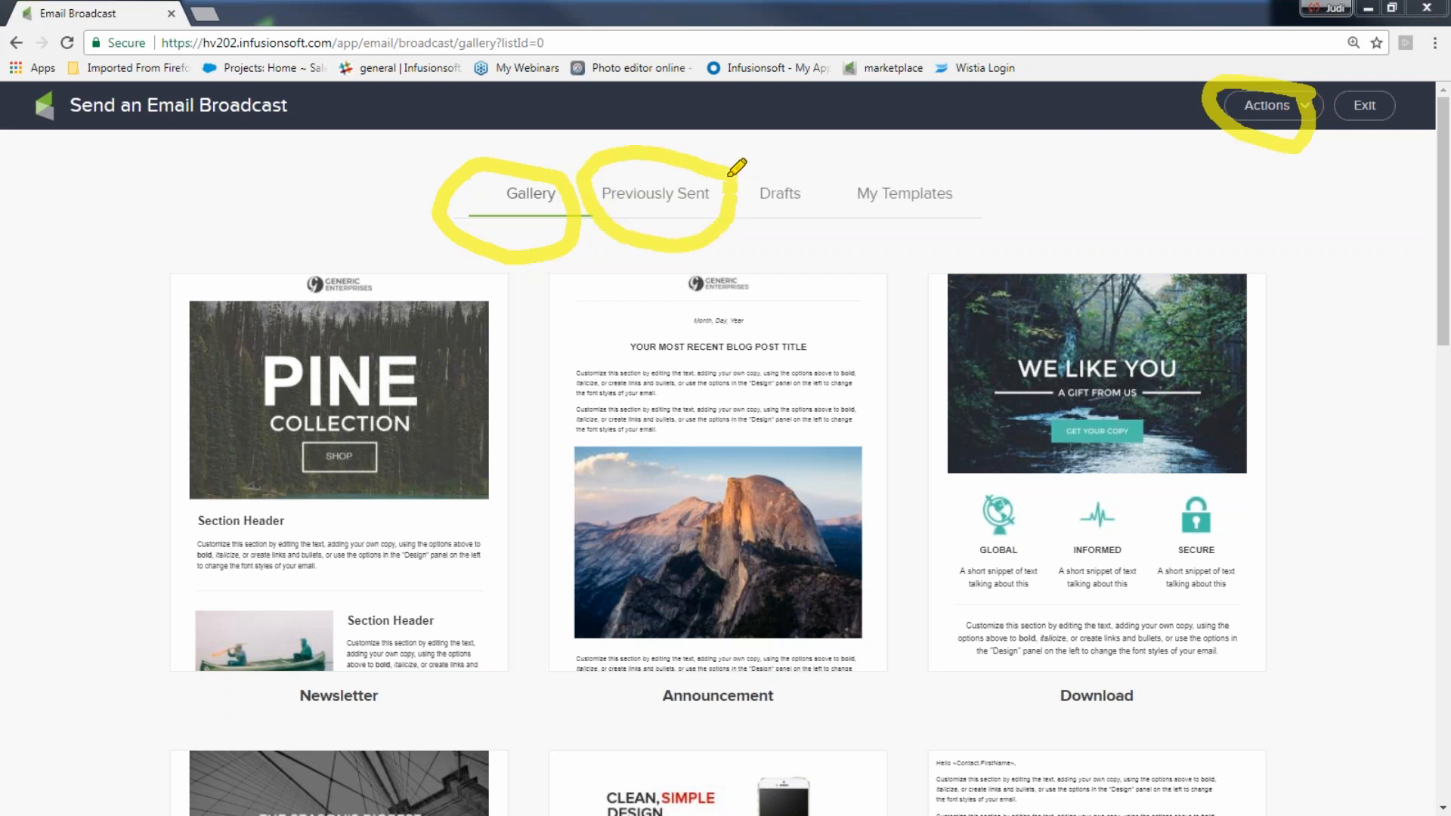
pyautogui.moveTo(600, 211)
pyautogui.mouseDown()
pyautogui.moveTo(711, 306)
pyautogui.moveTo(736, 214)
pyautogui.mouseUp()
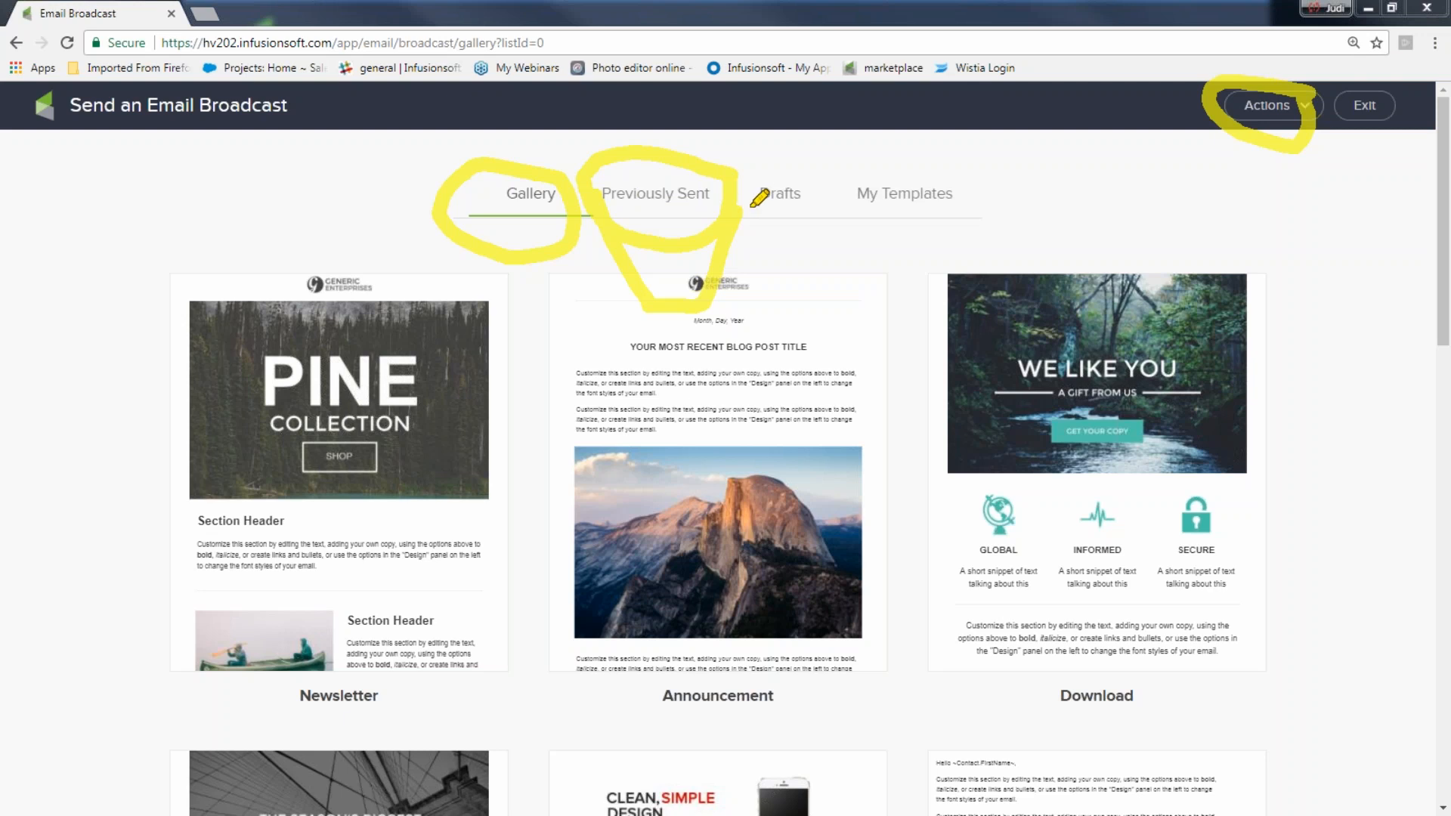
pyautogui.moveTo(815, 177)
pyautogui.mouseDown()
pyautogui.moveTo(731, 188)
pyautogui.moveTo(834, 205)
pyautogui.moveTo(801, 170)
pyautogui.moveTo(734, 191)
pyautogui.moveTo(793, 280)
pyautogui.moveTo(822, 216)
pyautogui.mouseUp()
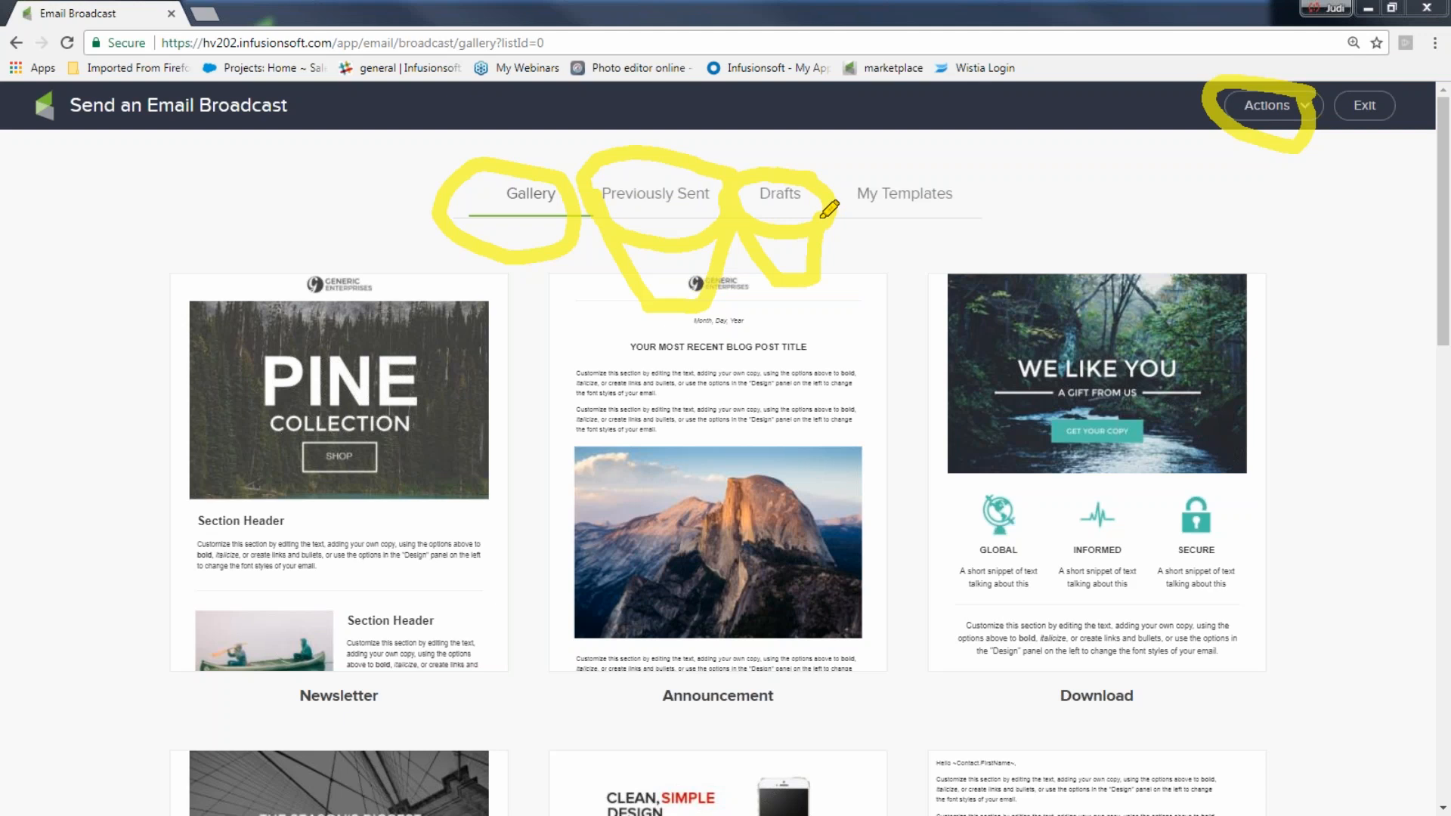
pyautogui.moveTo(838, 170)
pyautogui.mouseDown()
pyautogui.moveTo(956, 163)
pyautogui.moveTo(943, 226)
pyautogui.moveTo(831, 182)
pyautogui.moveTo(856, 295)
pyautogui.moveTo(948, 281)
pyautogui.moveTo(975, 207)
pyautogui.mouseUp()
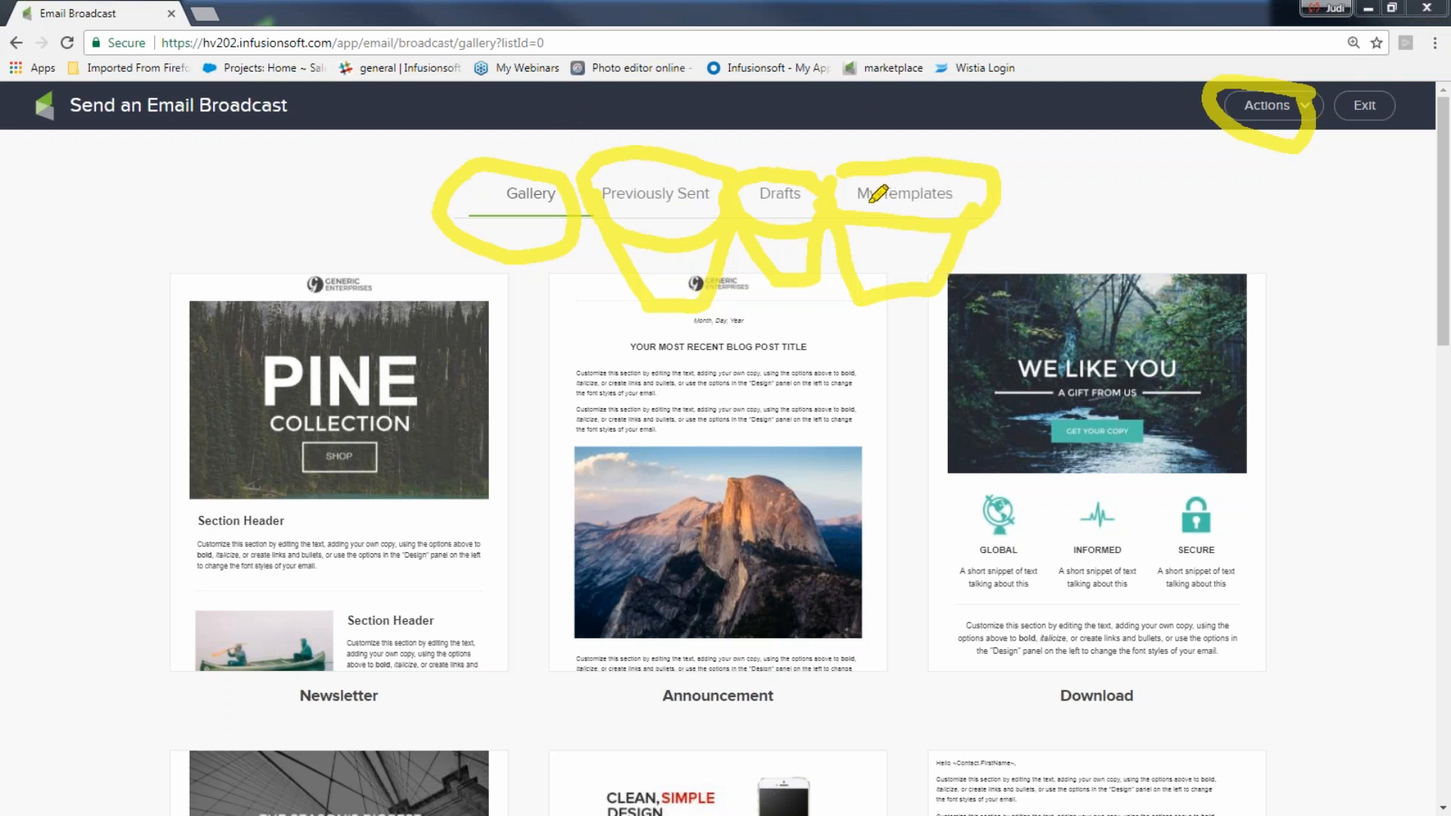
pyautogui.press('Escape')
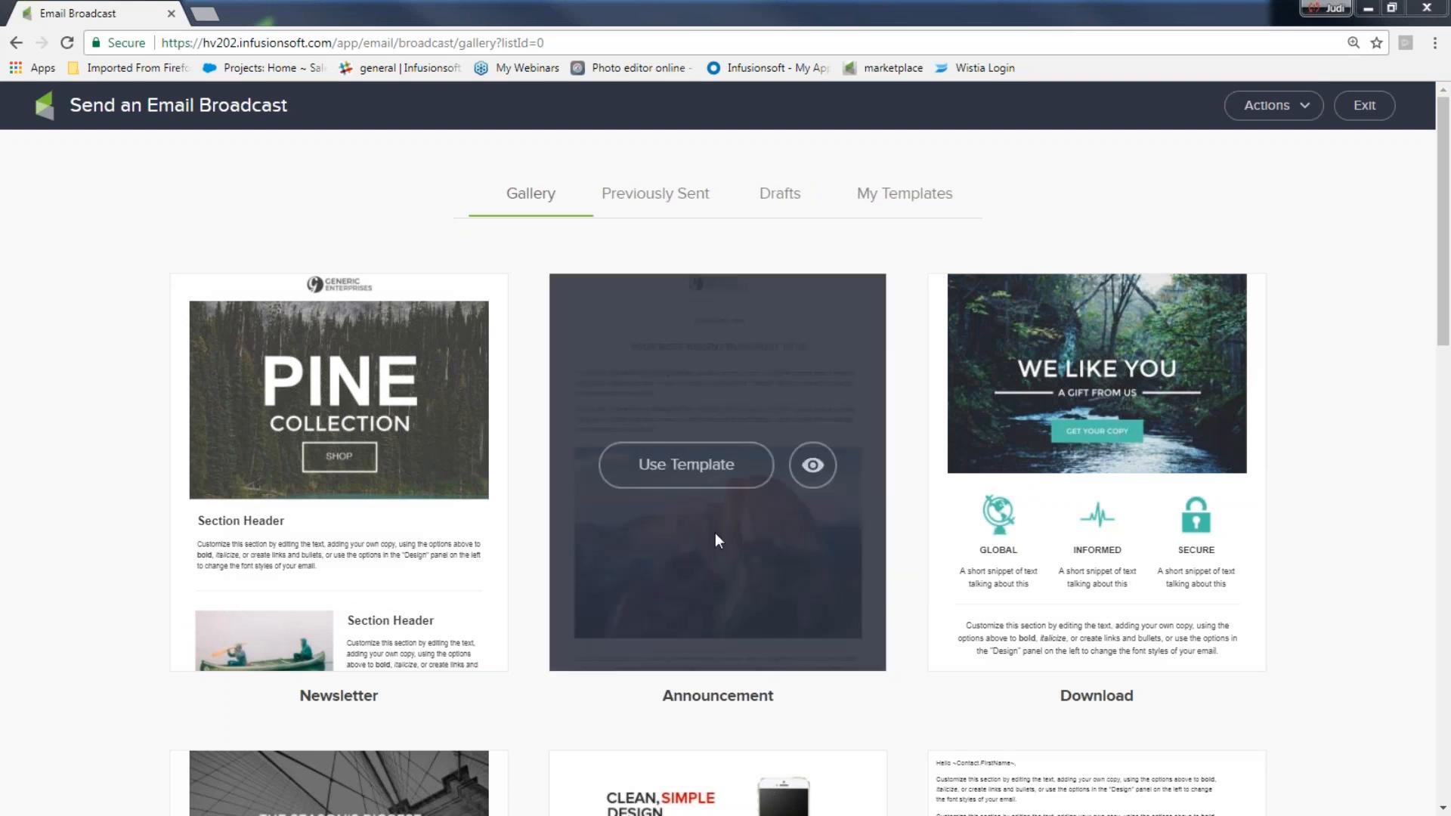
pyautogui.moveTo(1448, 338)
pyautogui.mouseDown()
pyautogui.moveTo(1448, 616)
pyautogui.moveTo(1448, 313)
pyautogui.mouseUp()
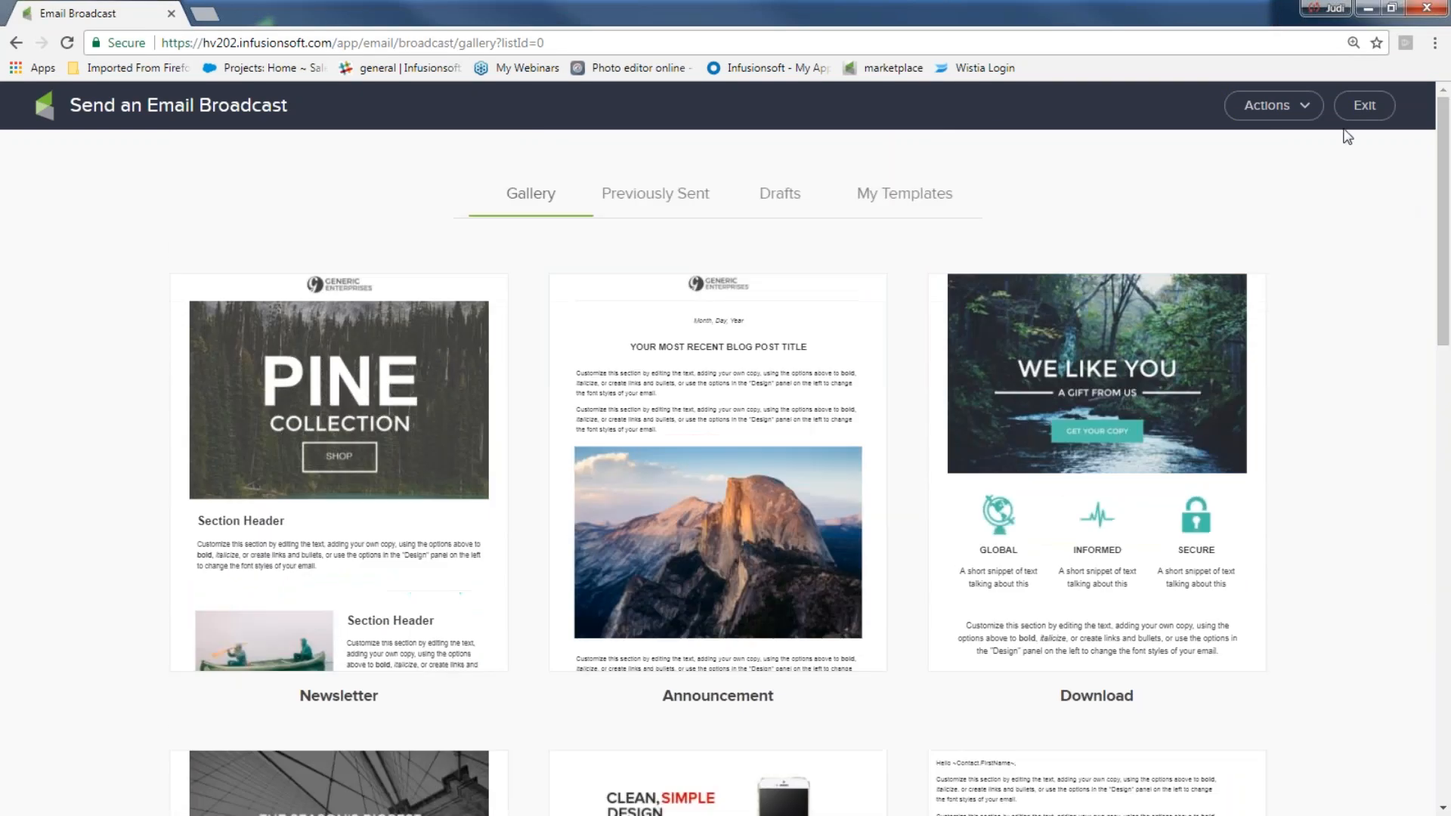
pyautogui.click(1310, 113)
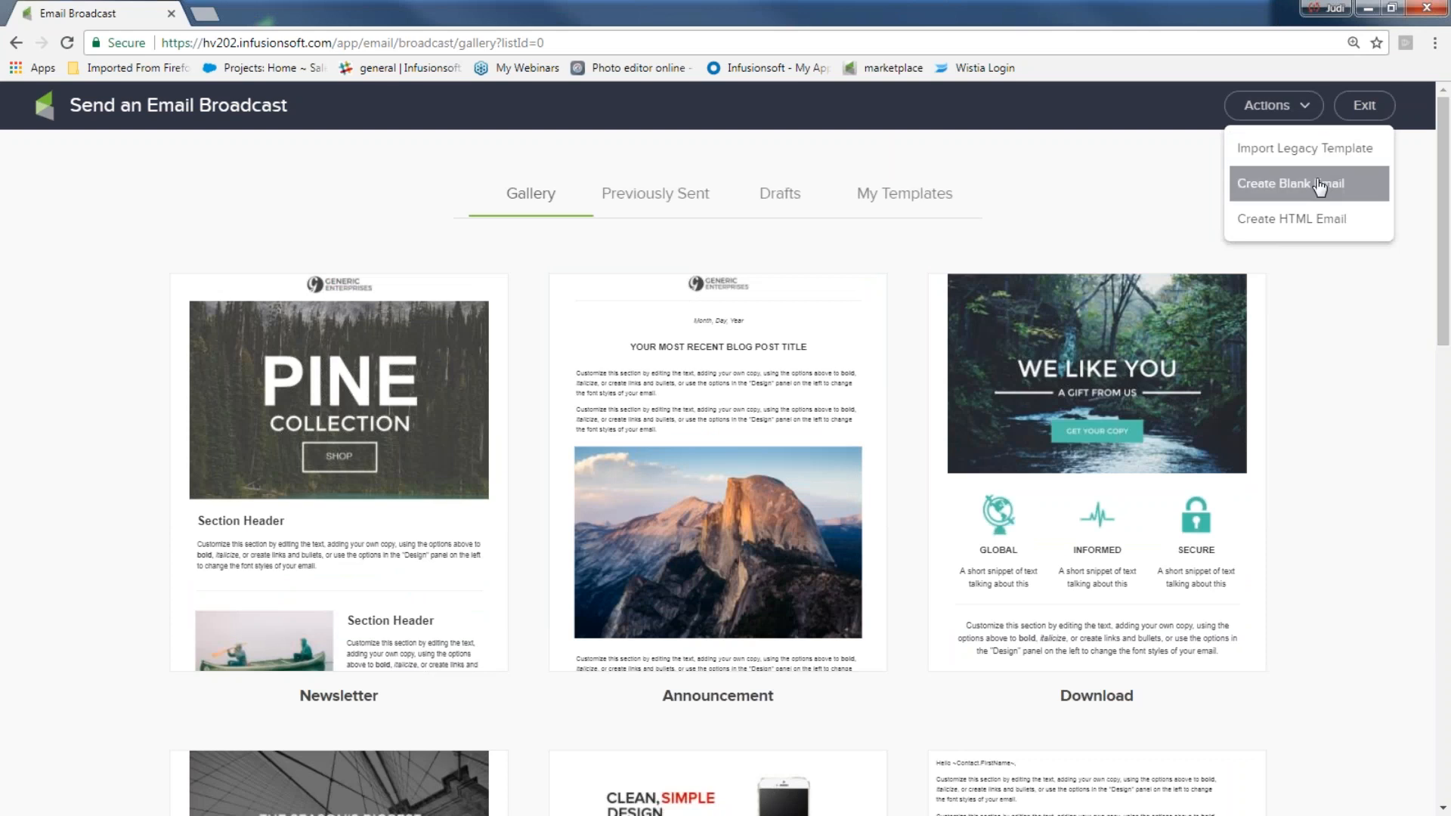
# - Preview the Newsletter template from the gallery and use it for the broadcast
pyautogui.moveTo(393, 346)
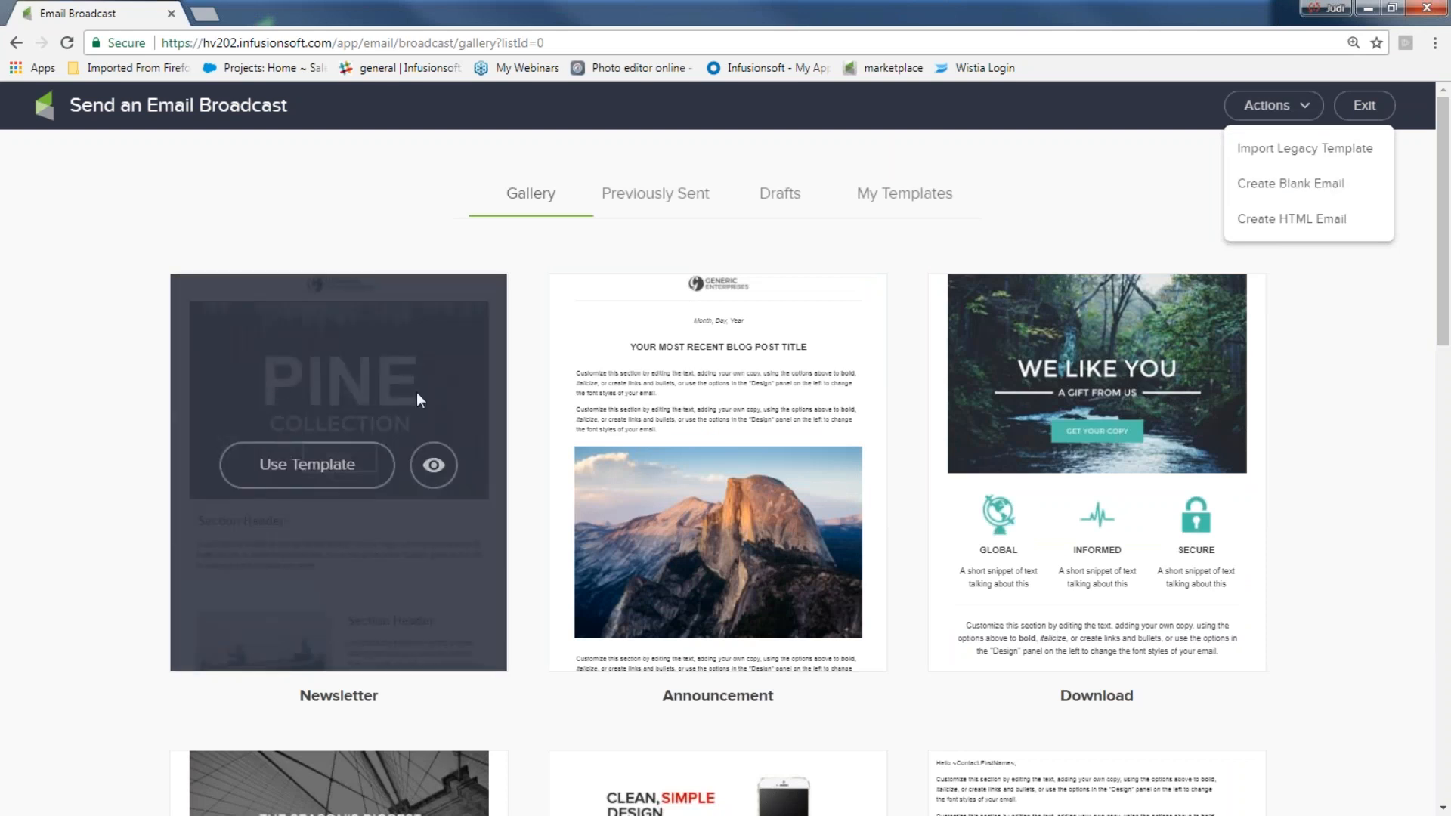
pyautogui.click(437, 471)
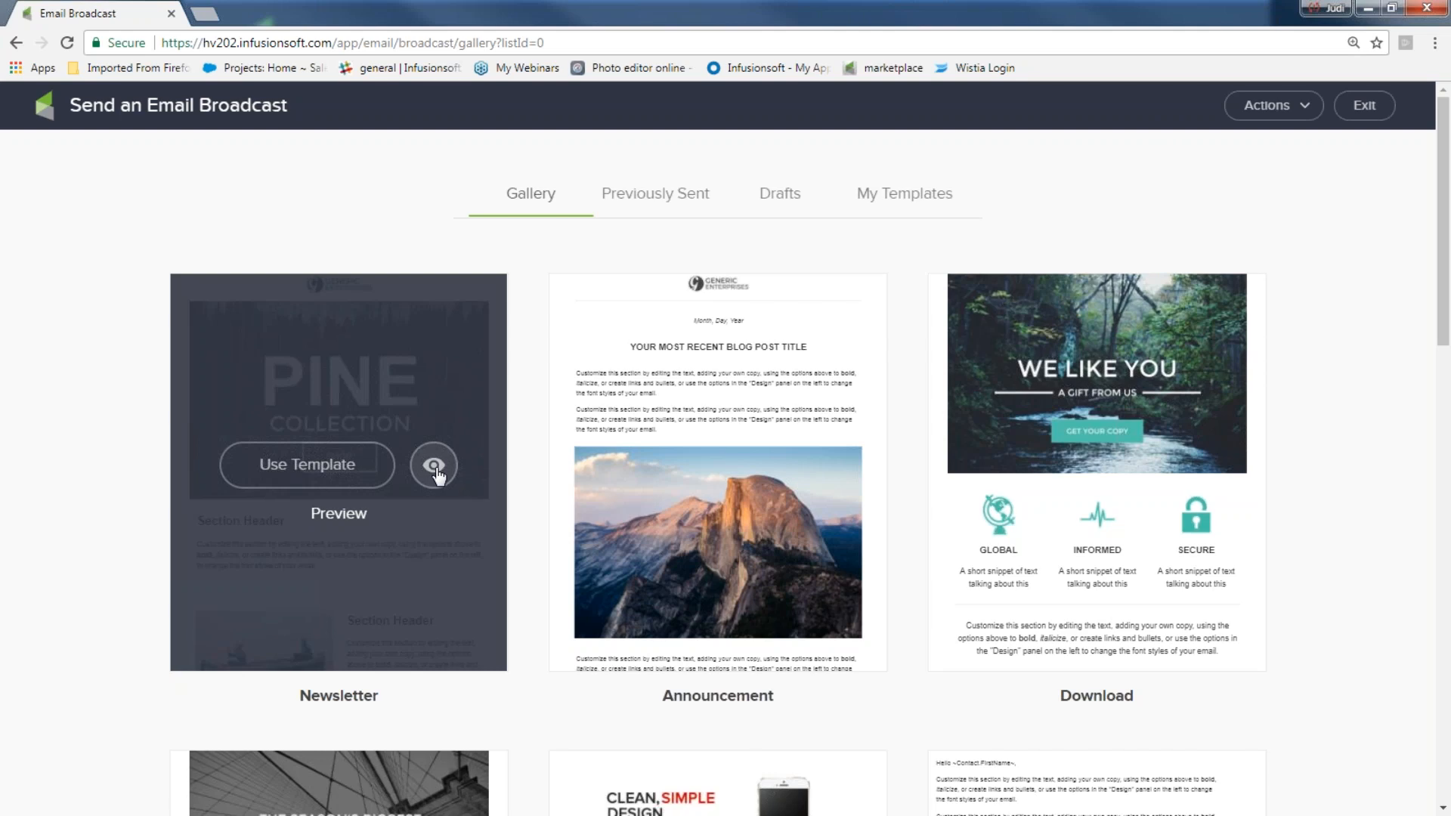
pyautogui.click(437, 472)
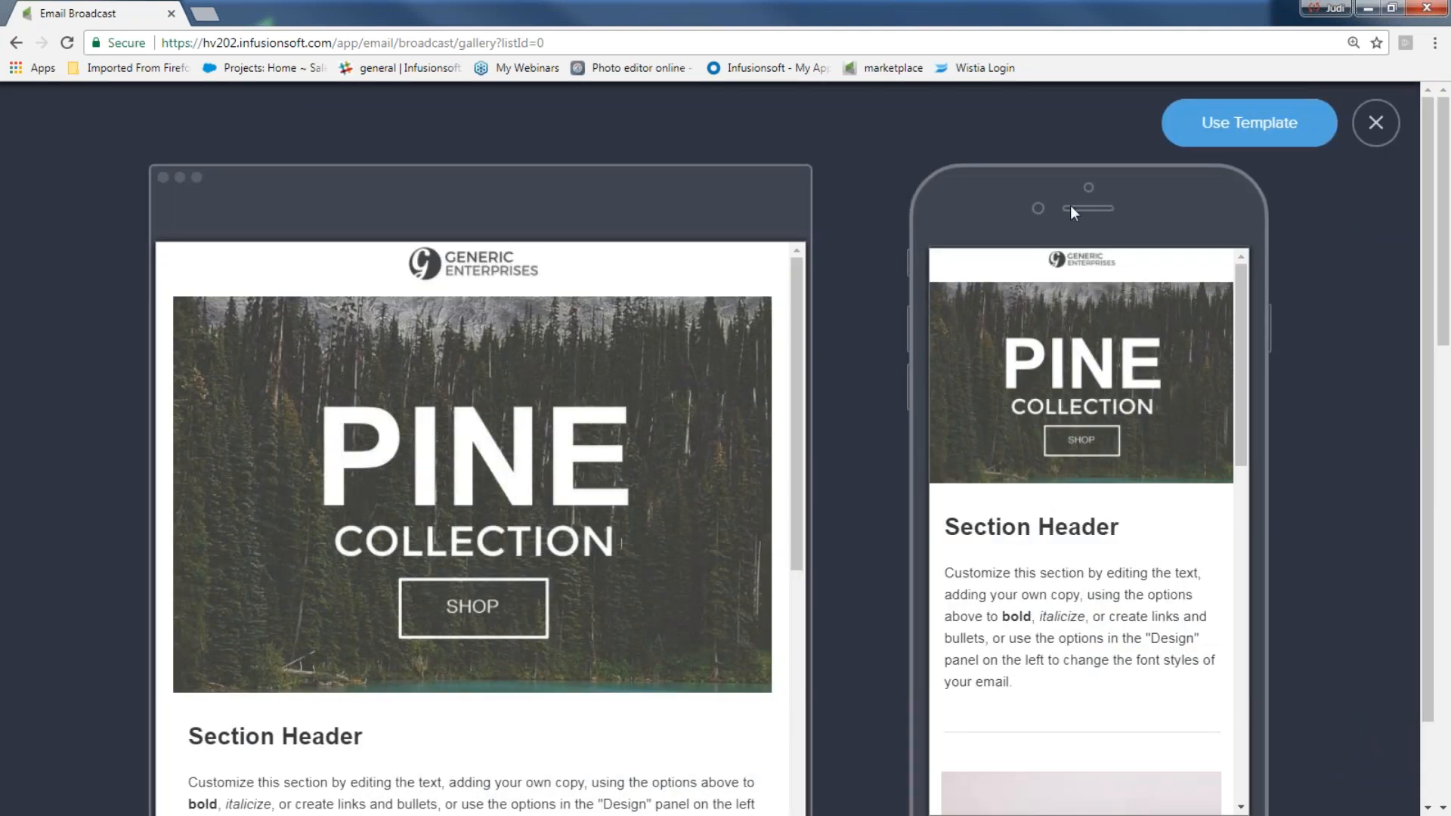
pyautogui.click(1247, 135)
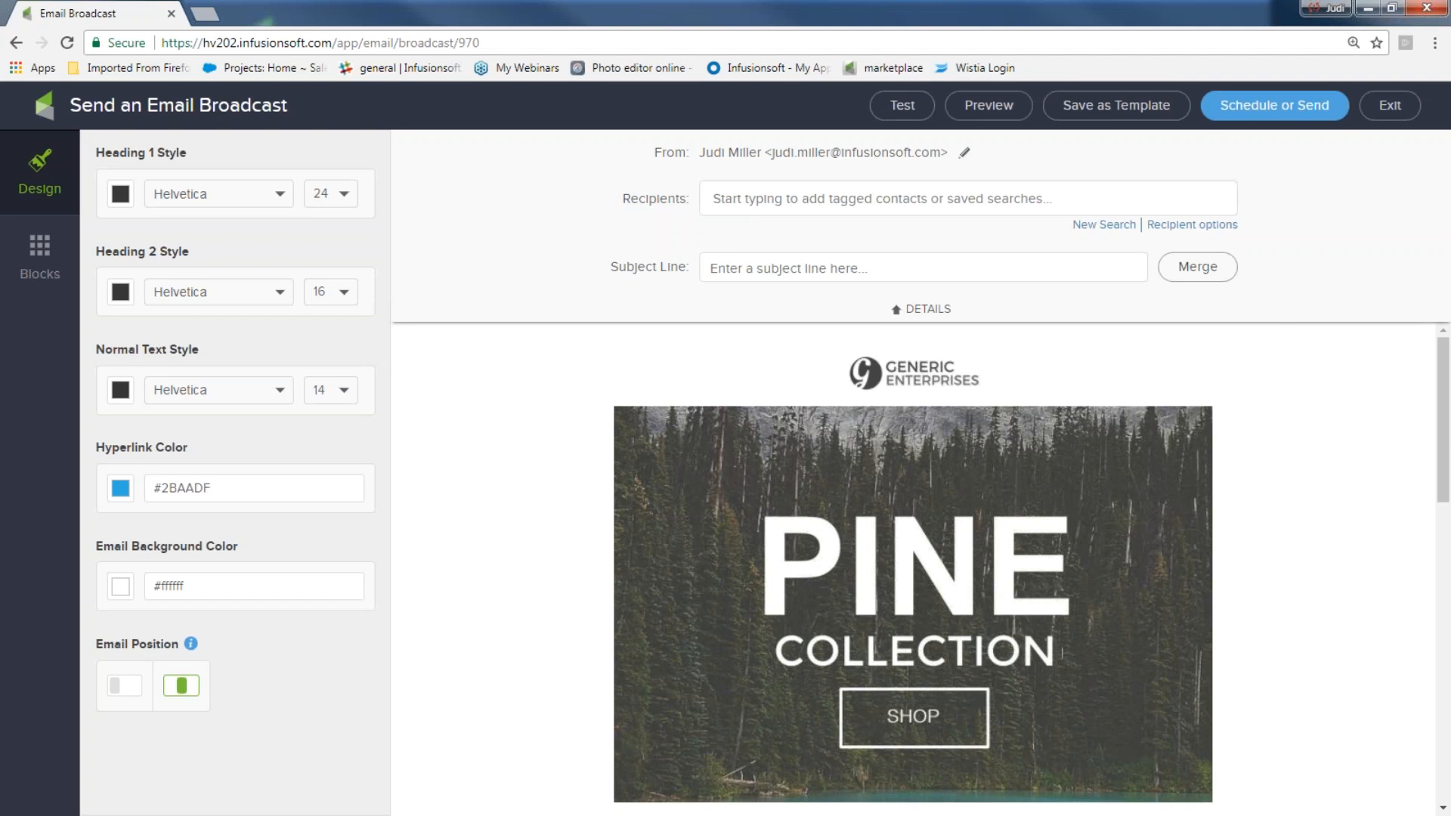
# - Change the From setting to a custom sender and fill in the name Infusionsoft Chandler
pyautogui.click(965, 153)
pyautogui.click(931, 216)
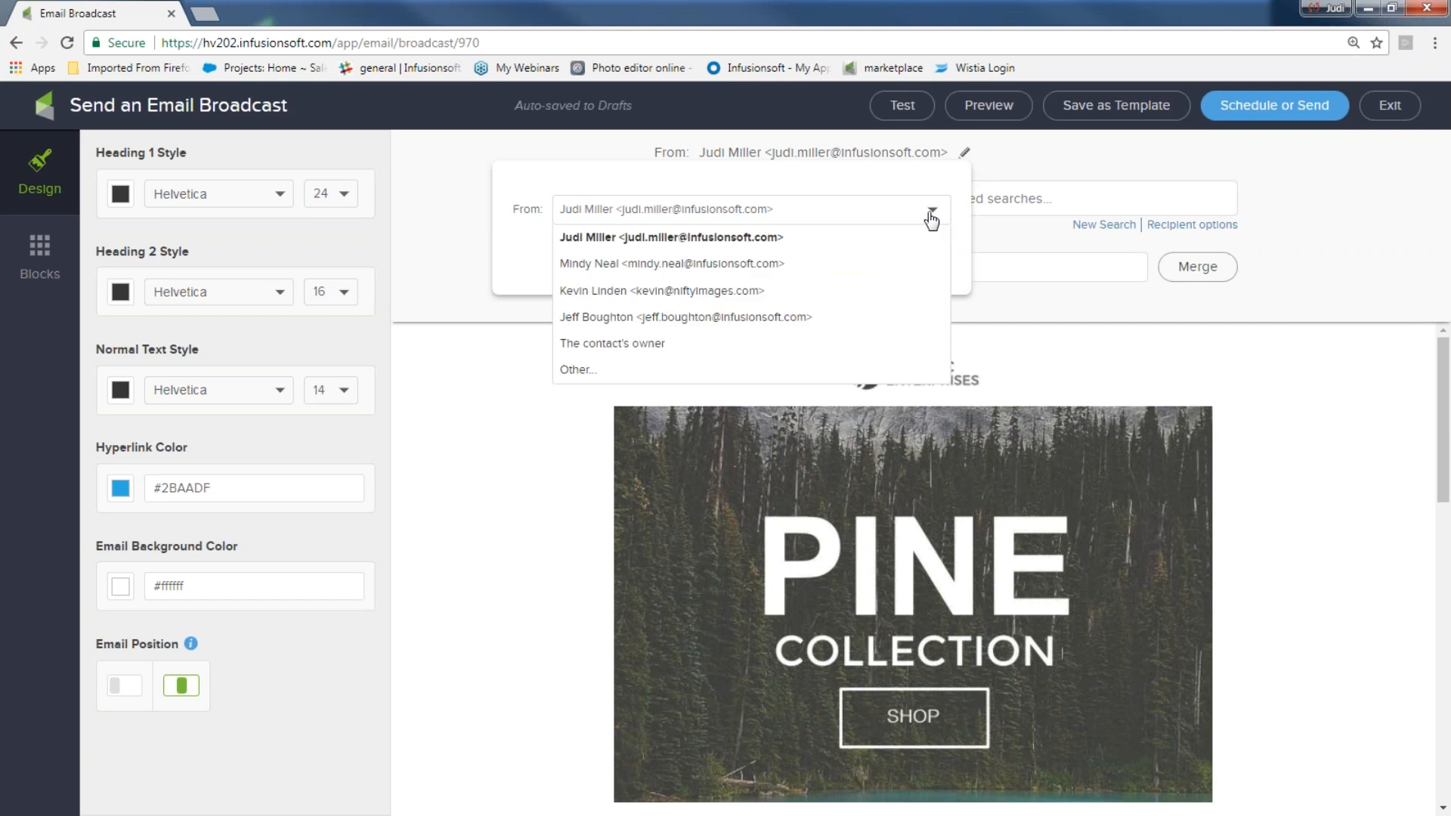
pyautogui.click(707, 371)
pyautogui.click(697, 256)
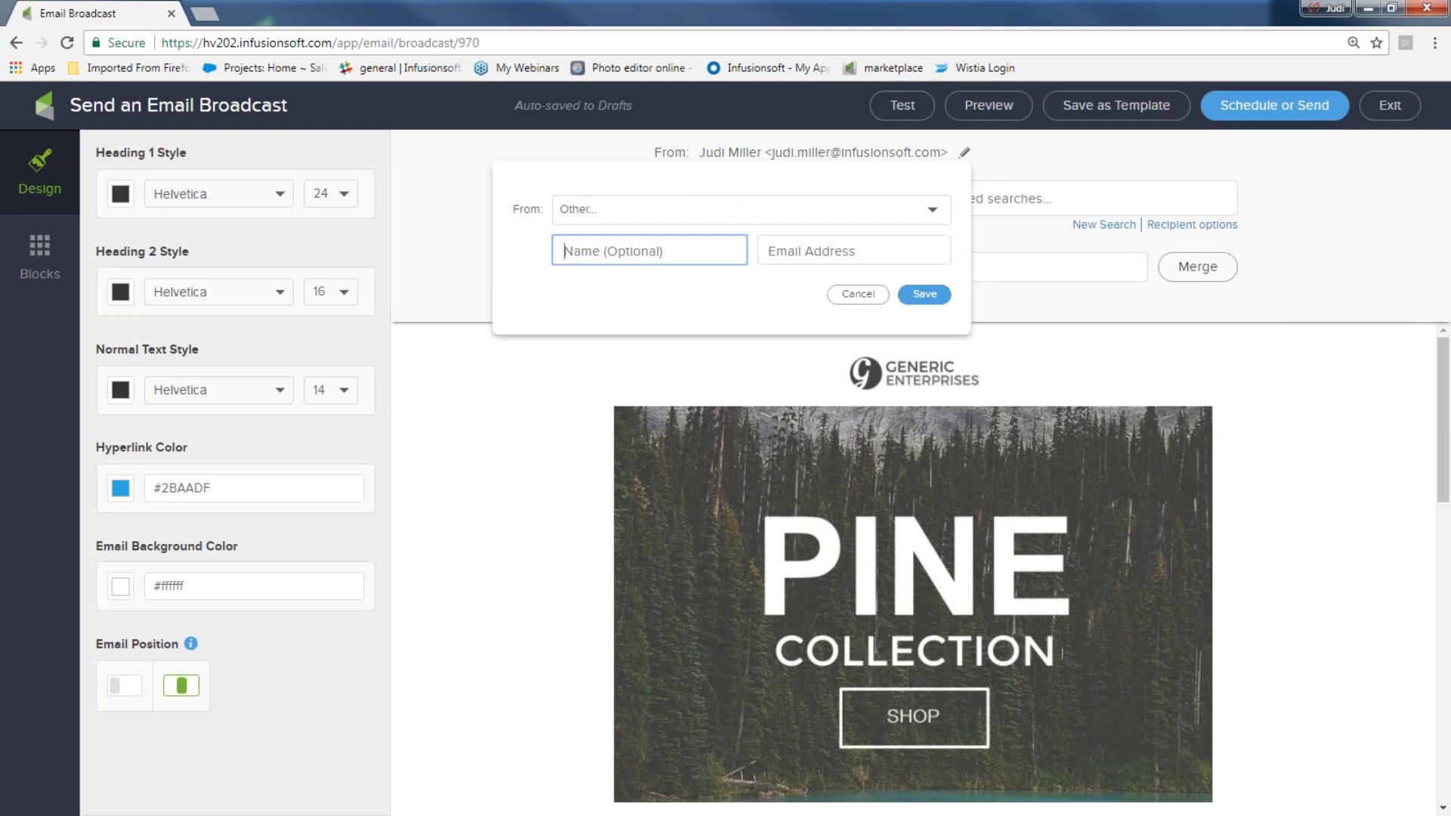
pyautogui.write('Inf')
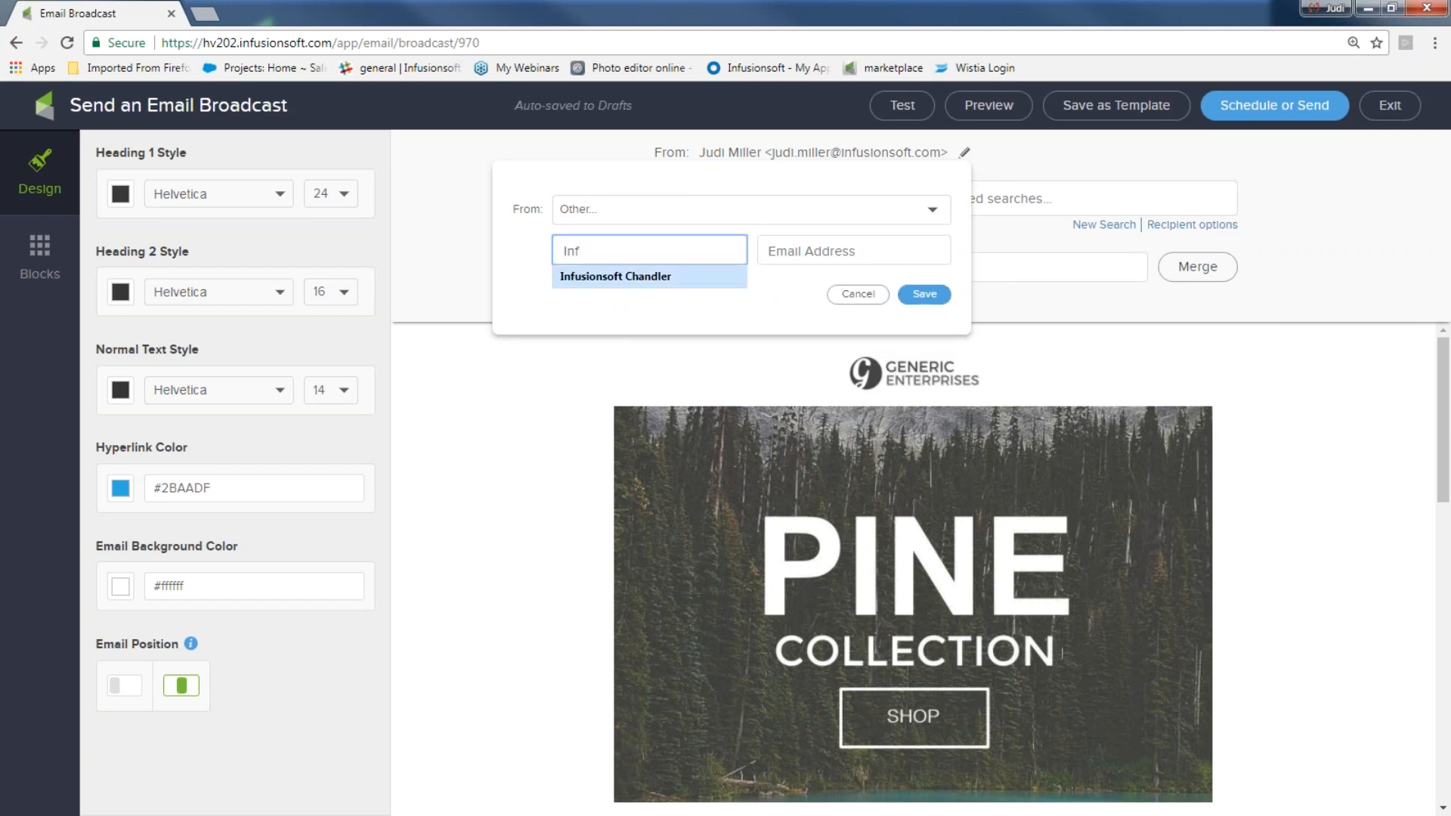
pyautogui.click(673, 278)
# - Enter the custom sender's email address and save the From details
pyautogui.click(830, 255)
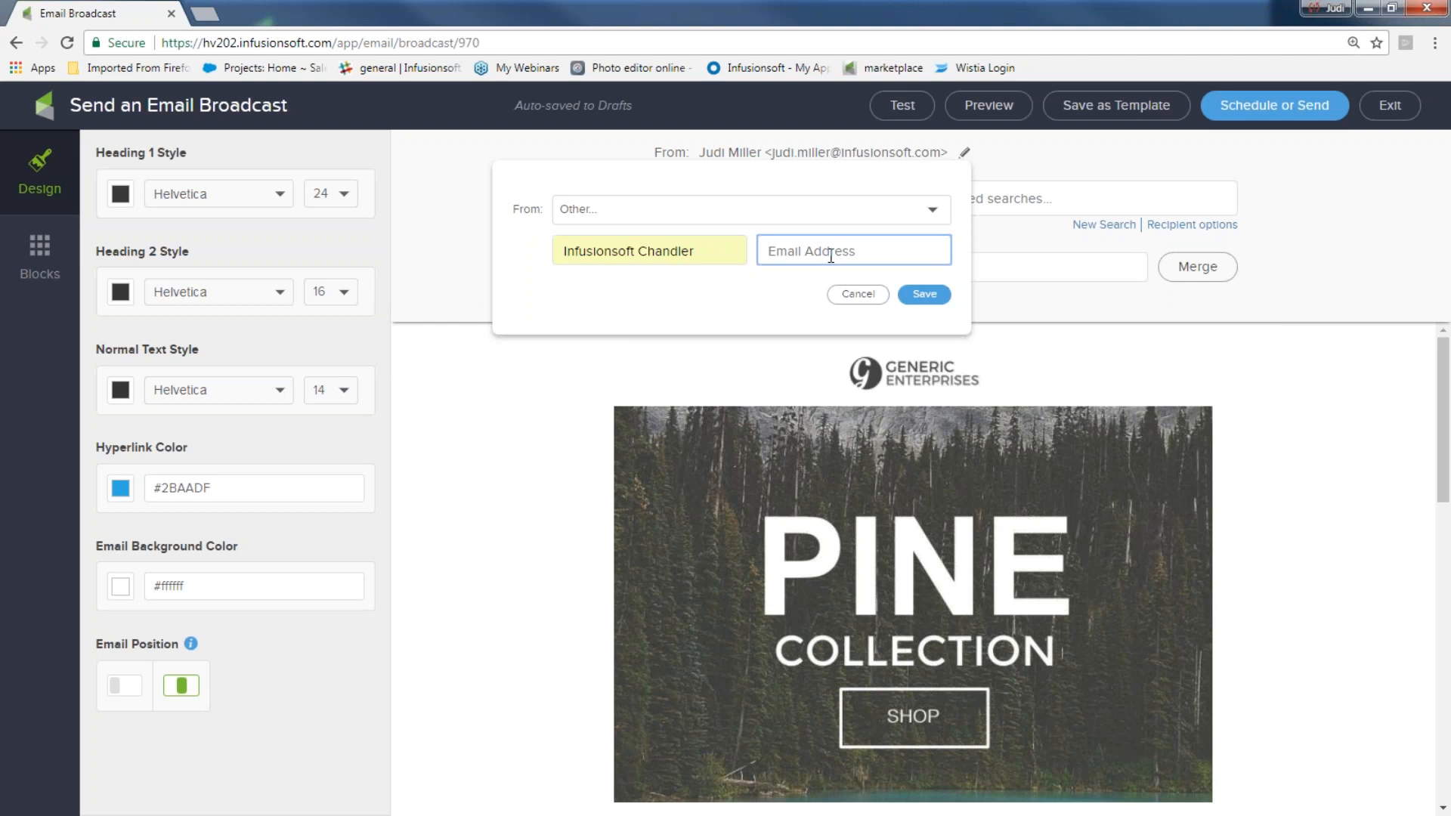
pyautogui.write('jey')
pyautogui.press('BackSpace')
pyautogui.press('BackSpace')
pyautogui.press('BackSpace')
pyautogui.write('hey')
pyautogui.click(867, 279)
pyautogui.click(923, 294)
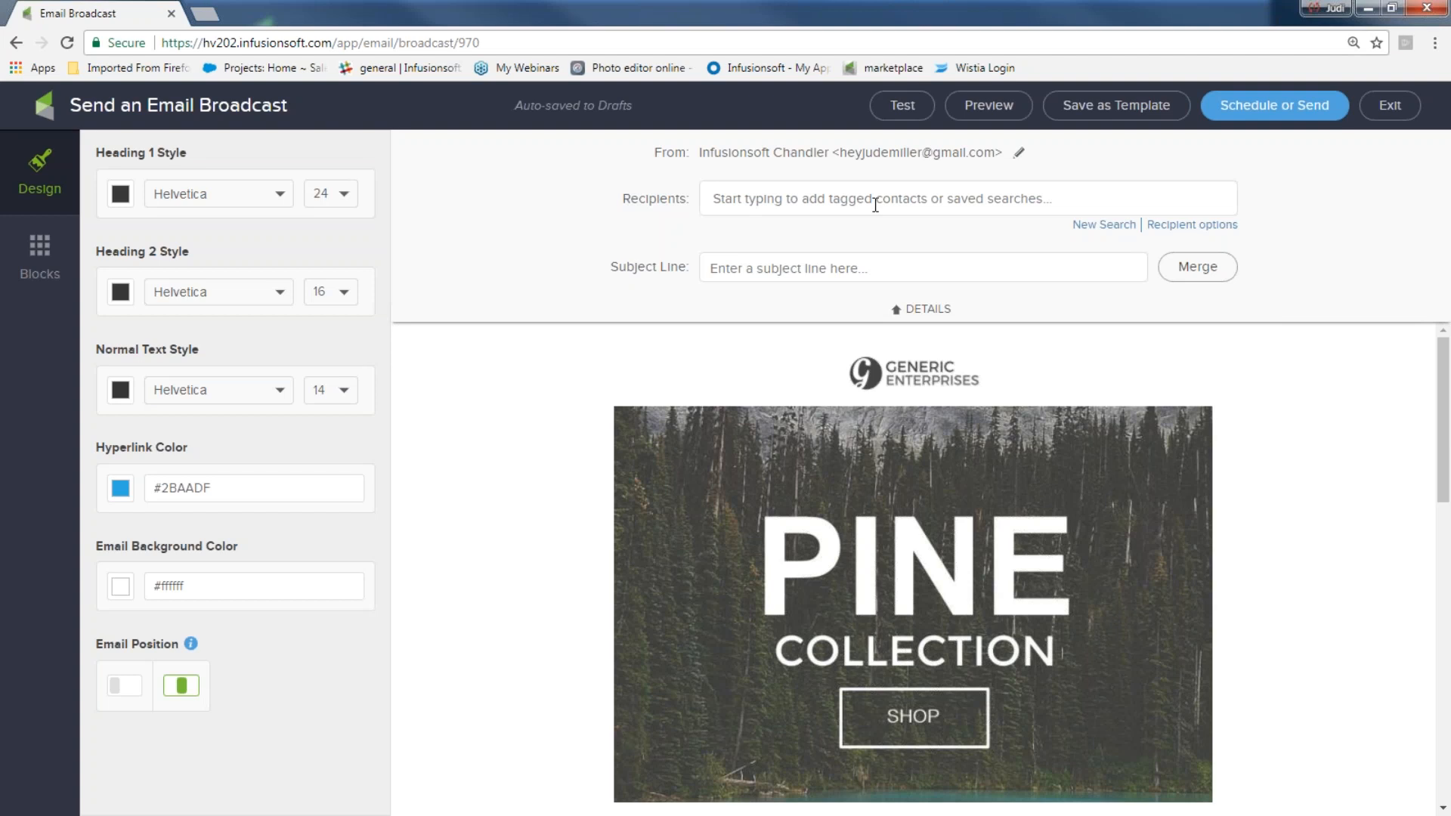
# - Write the subject line "Hello and WElcome, " followed by the contact's first name merge field
pyautogui.click(714, 268)
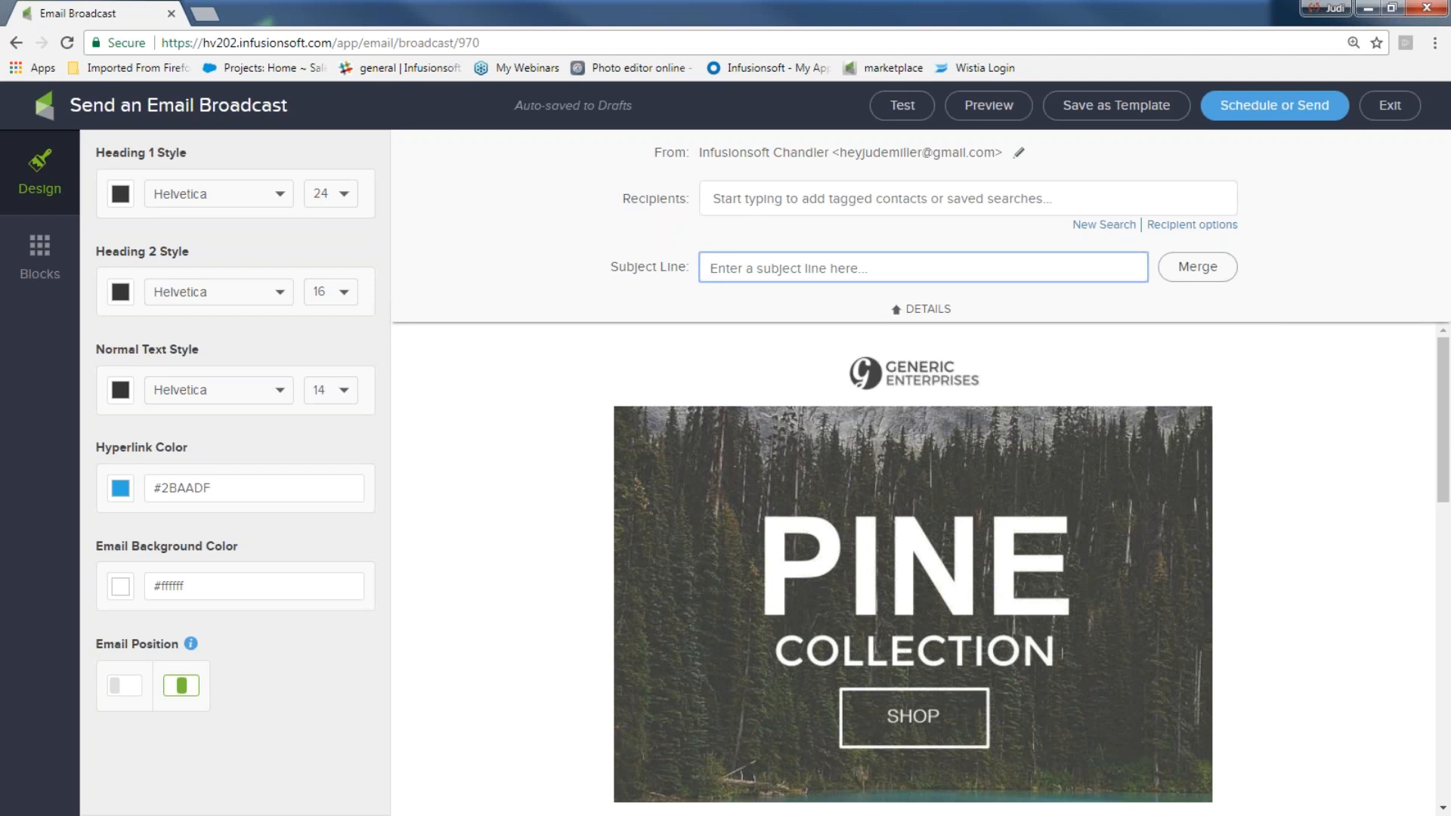
pyautogui.write('Hello and WElcome,')
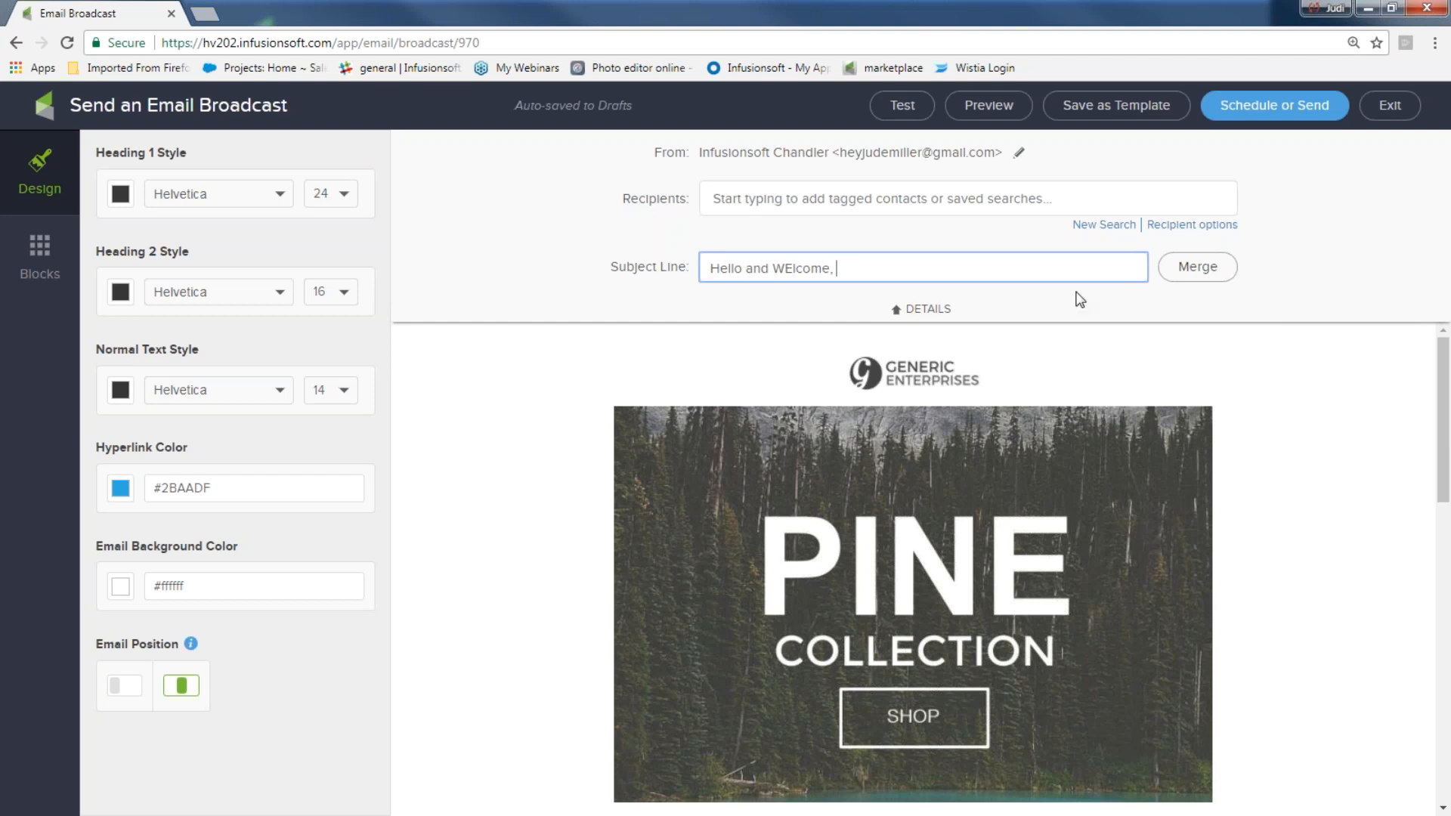
pyautogui.click(1213, 276)
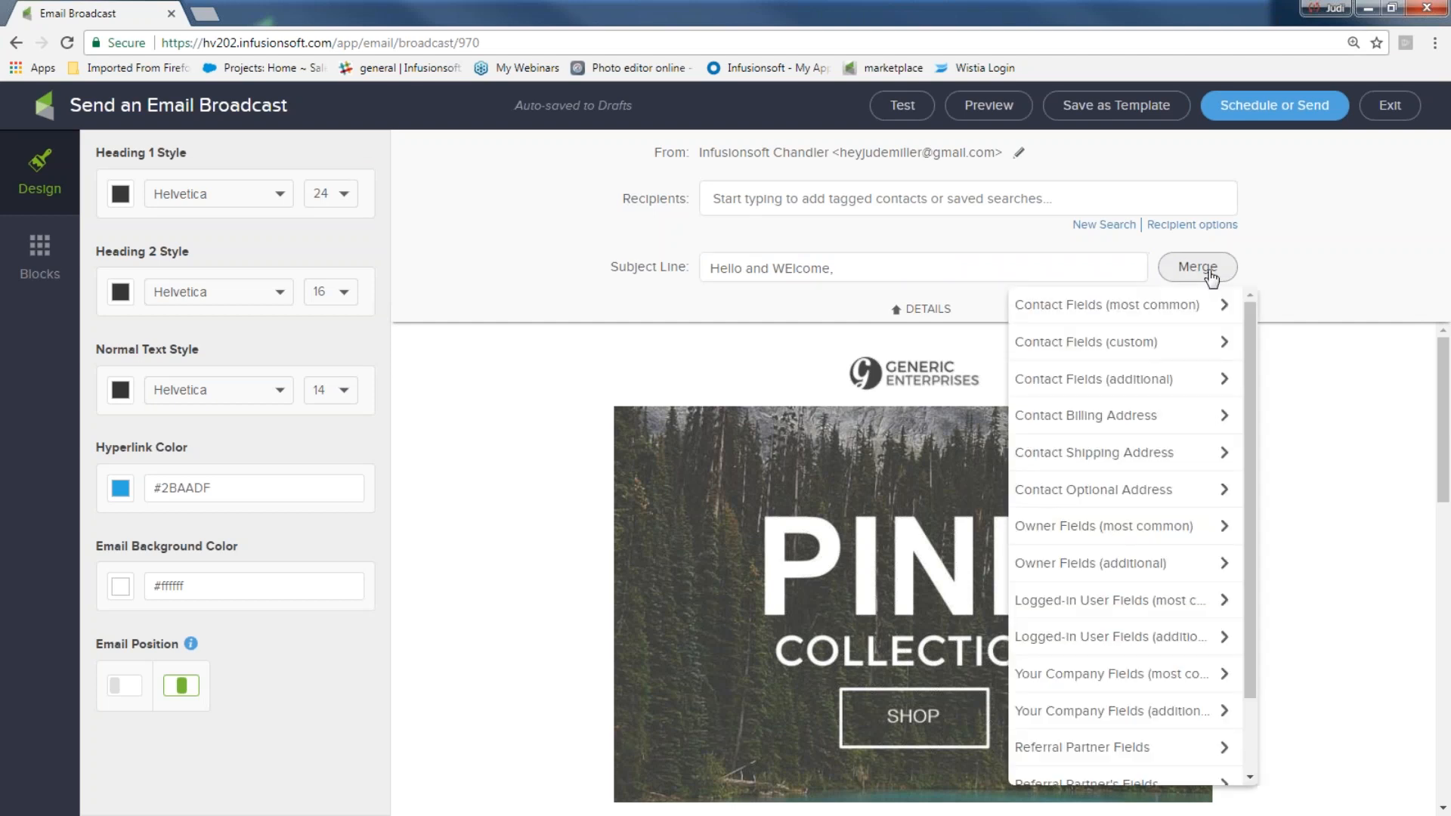
pyautogui.click(1180, 311)
pyautogui.click(1077, 338)
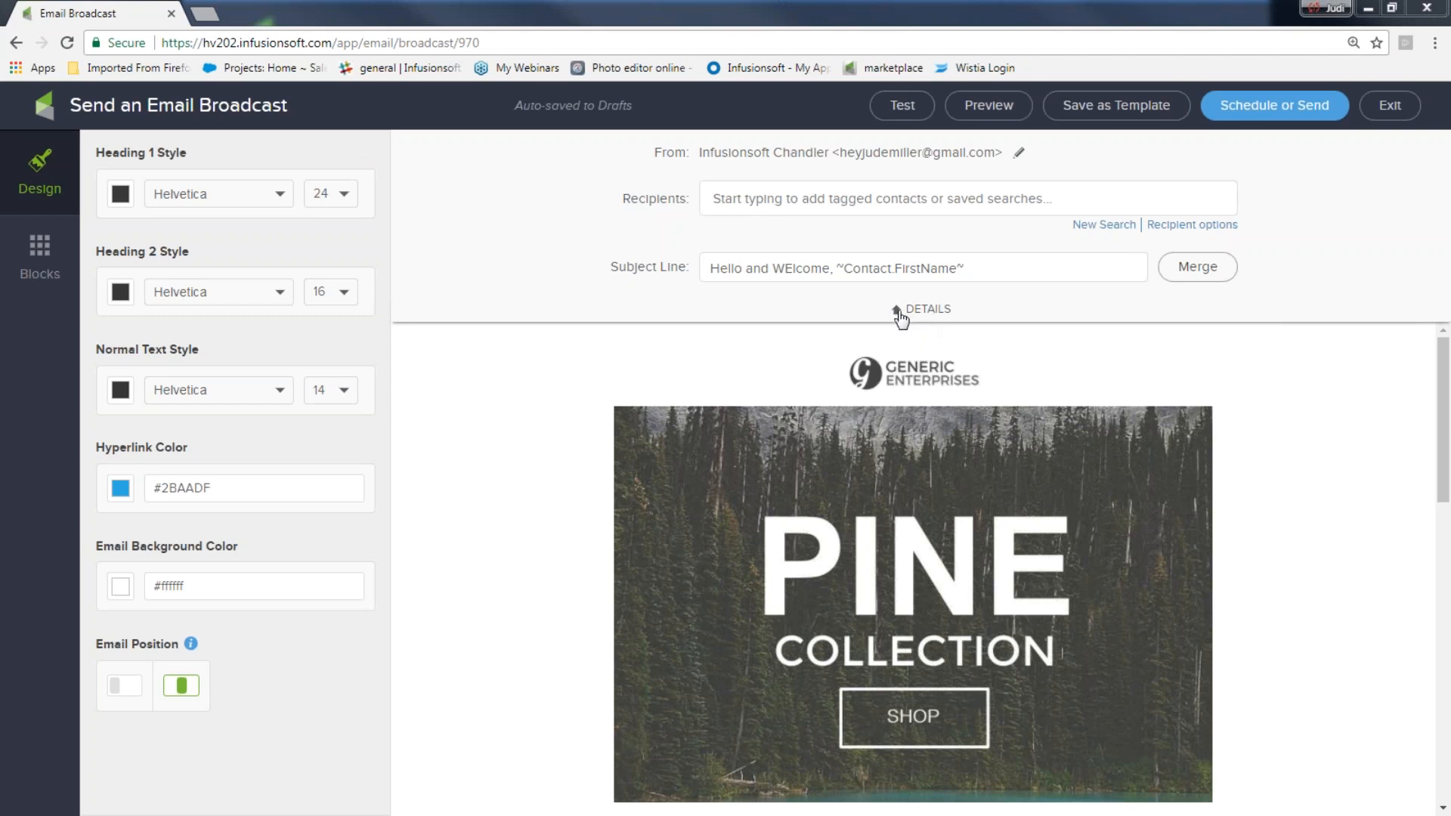
# - Collapse the email details and delete the Generic Enterprises logo image block
pyautogui.click(899, 311)
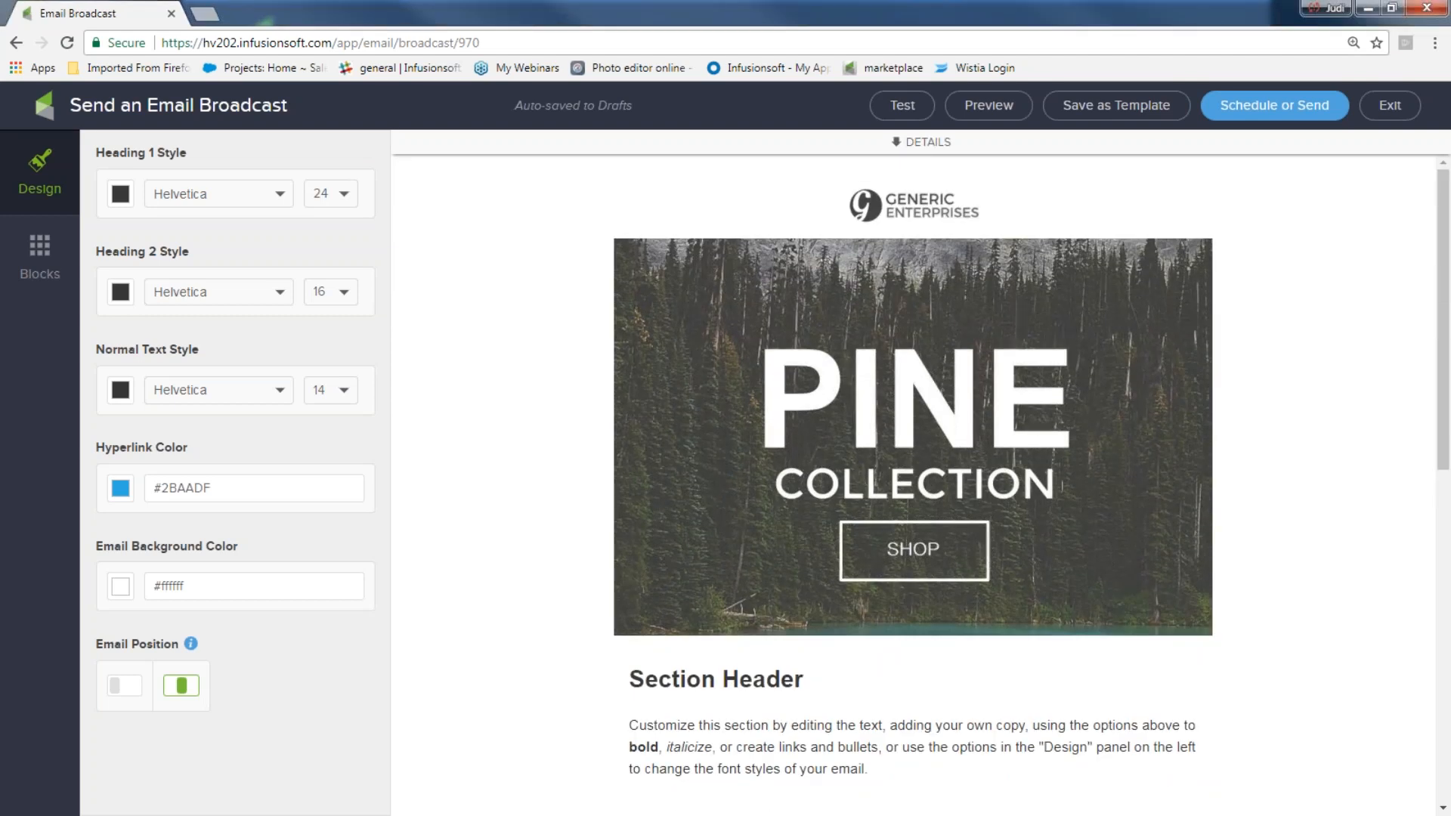
pyautogui.click(931, 214)
pyautogui.click(1193, 213)
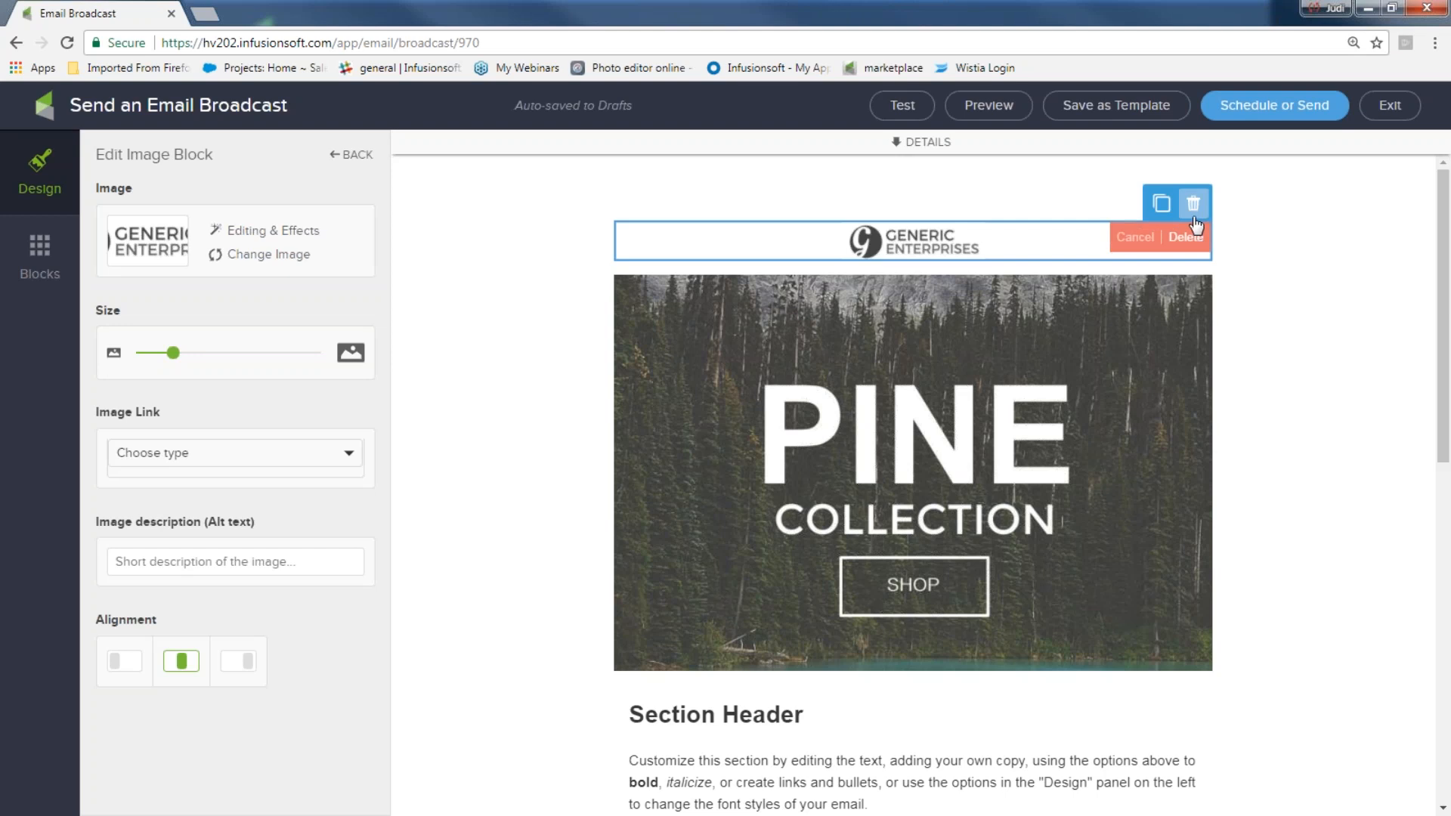
pyautogui.click(1185, 236)
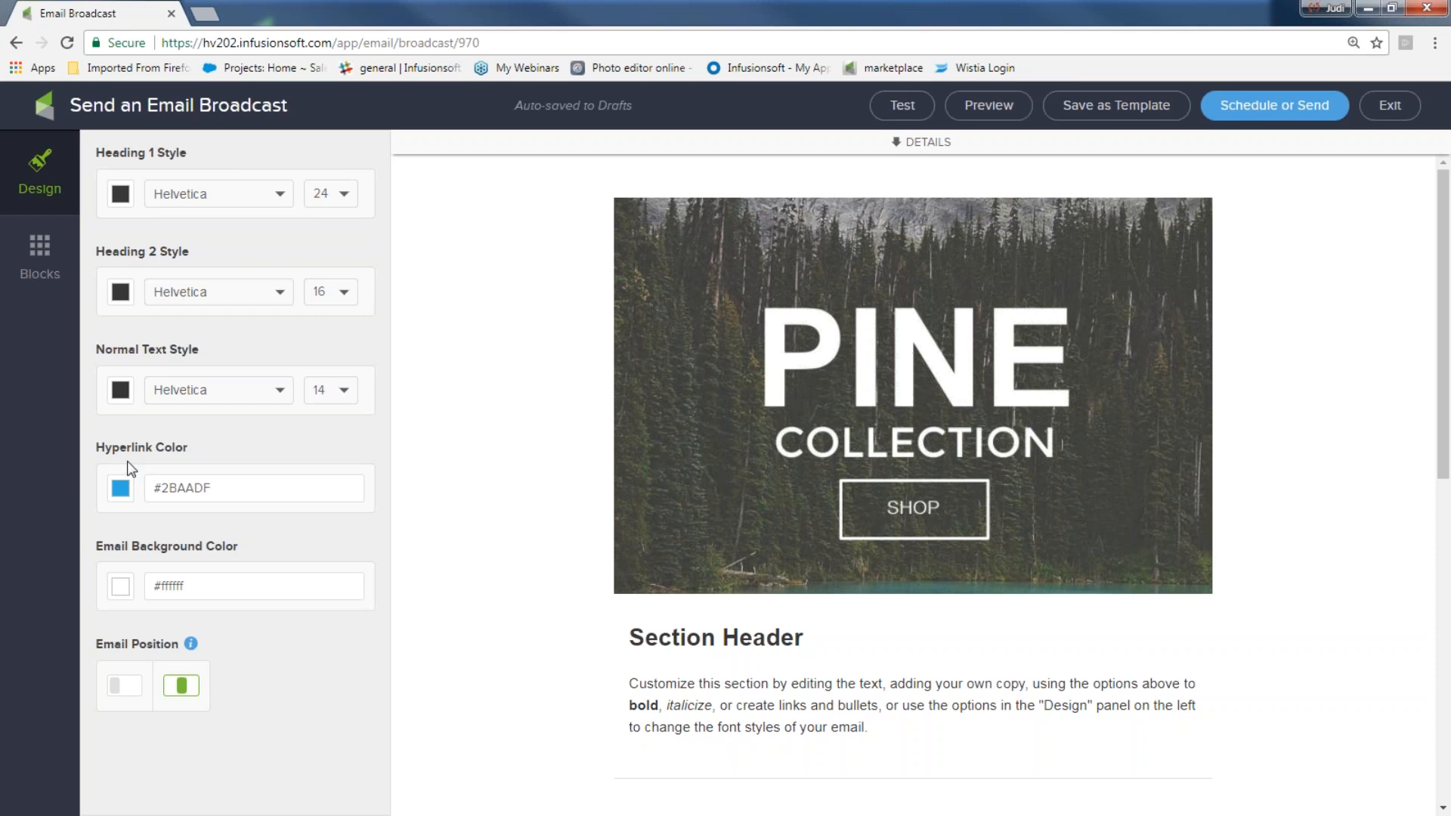
# - Set the email's hyperlink color to red #CA0D14
pyautogui.click(120, 490)
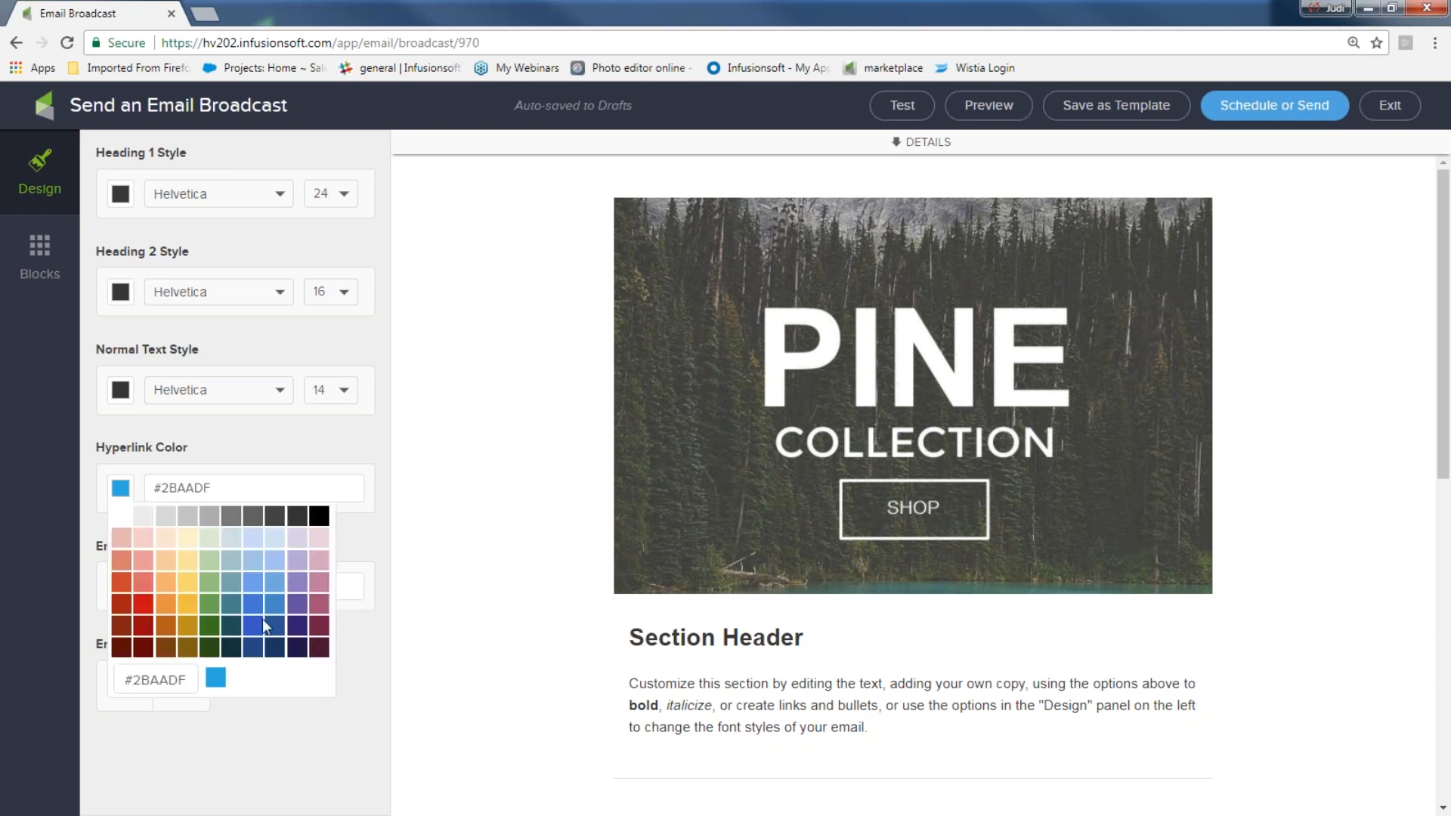
pyautogui.click(144, 601)
pyautogui.click(395, 535)
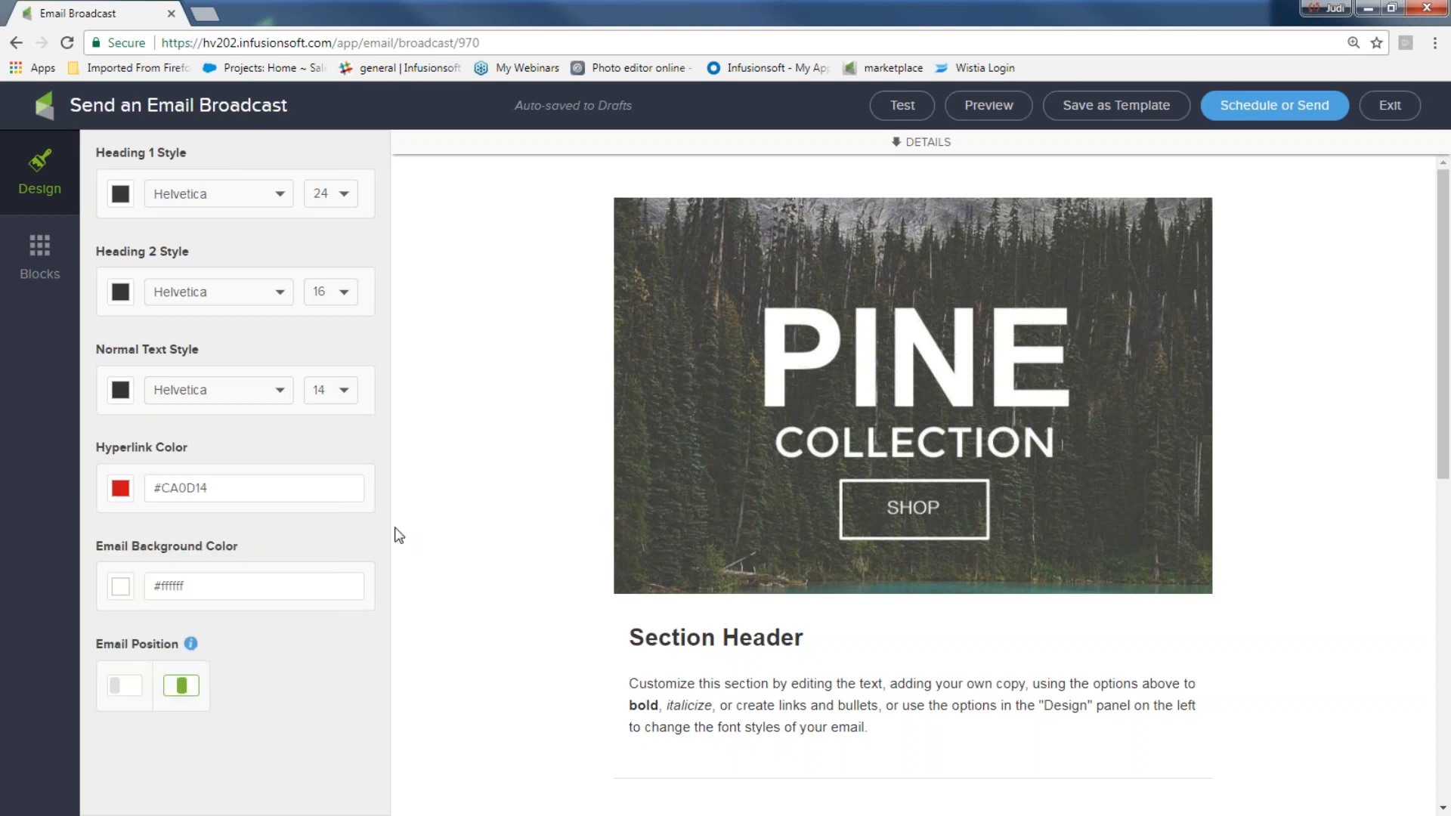
# - Try #F6CB9E and #EBEBEB as the email background color and return it to white #FFFFFF
pyautogui.click(121, 587)
pyautogui.click(166, 664)
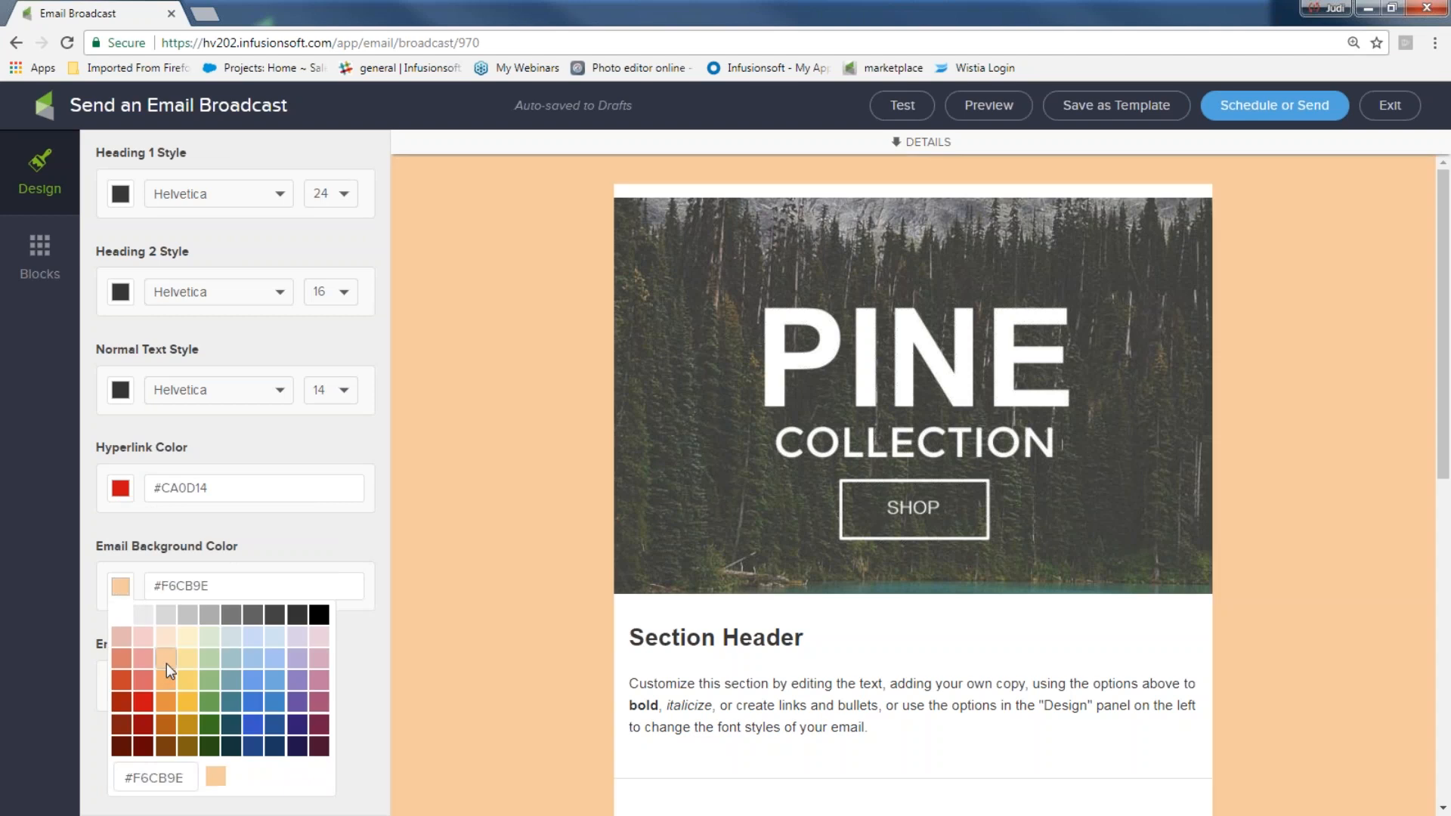
pyautogui.click(143, 615)
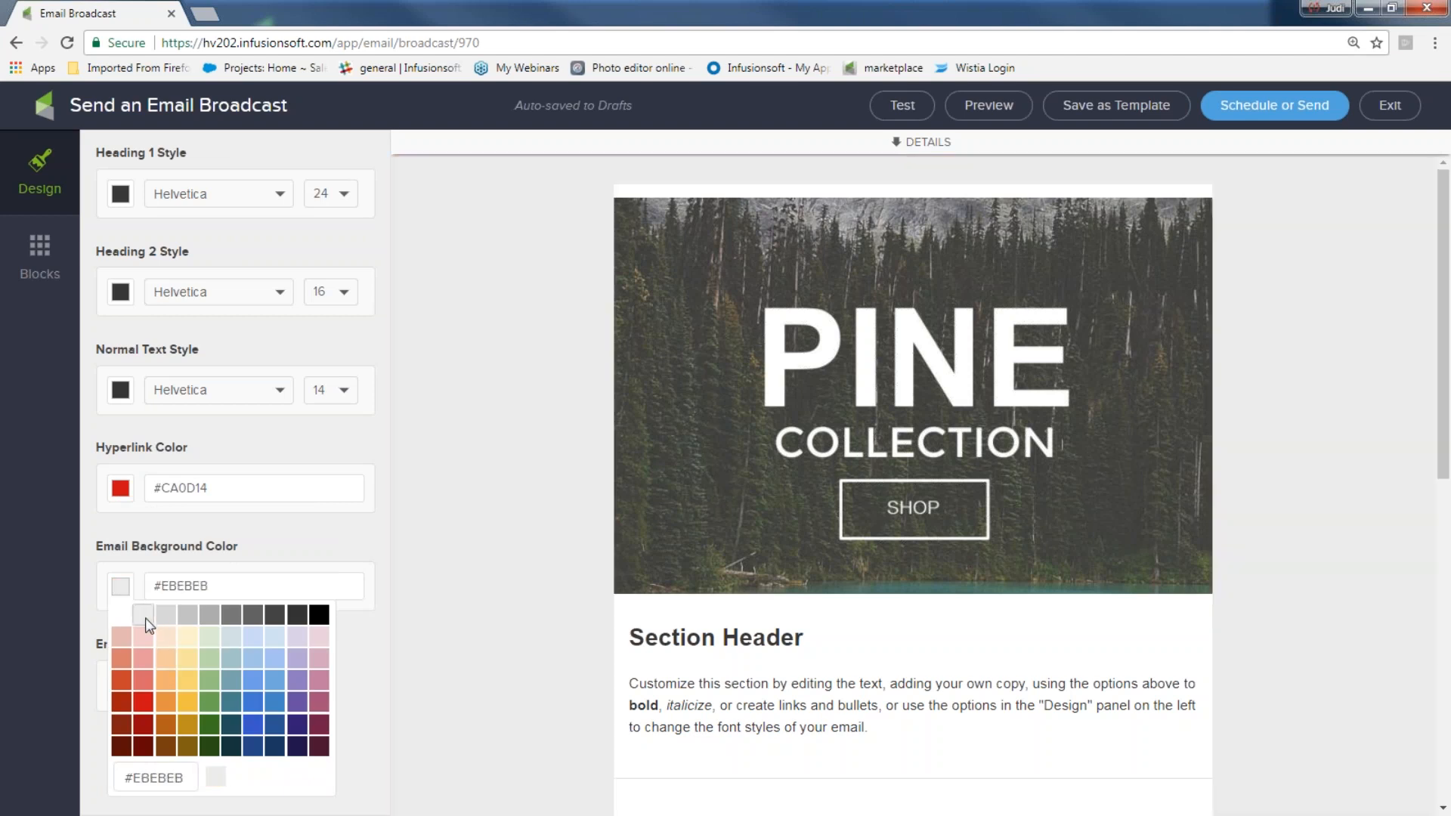
pyautogui.click(129, 619)
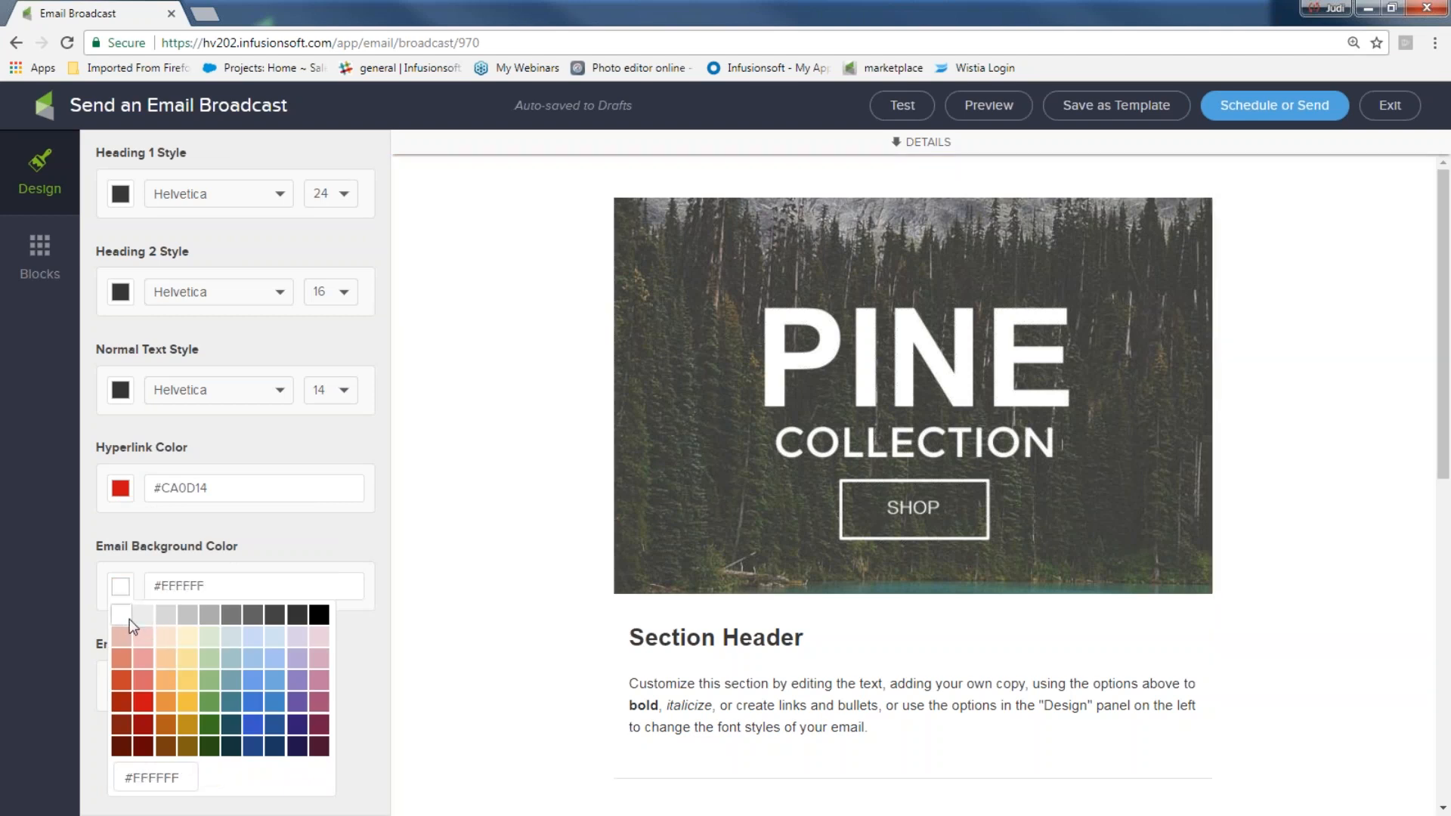
pyautogui.click(420, 565)
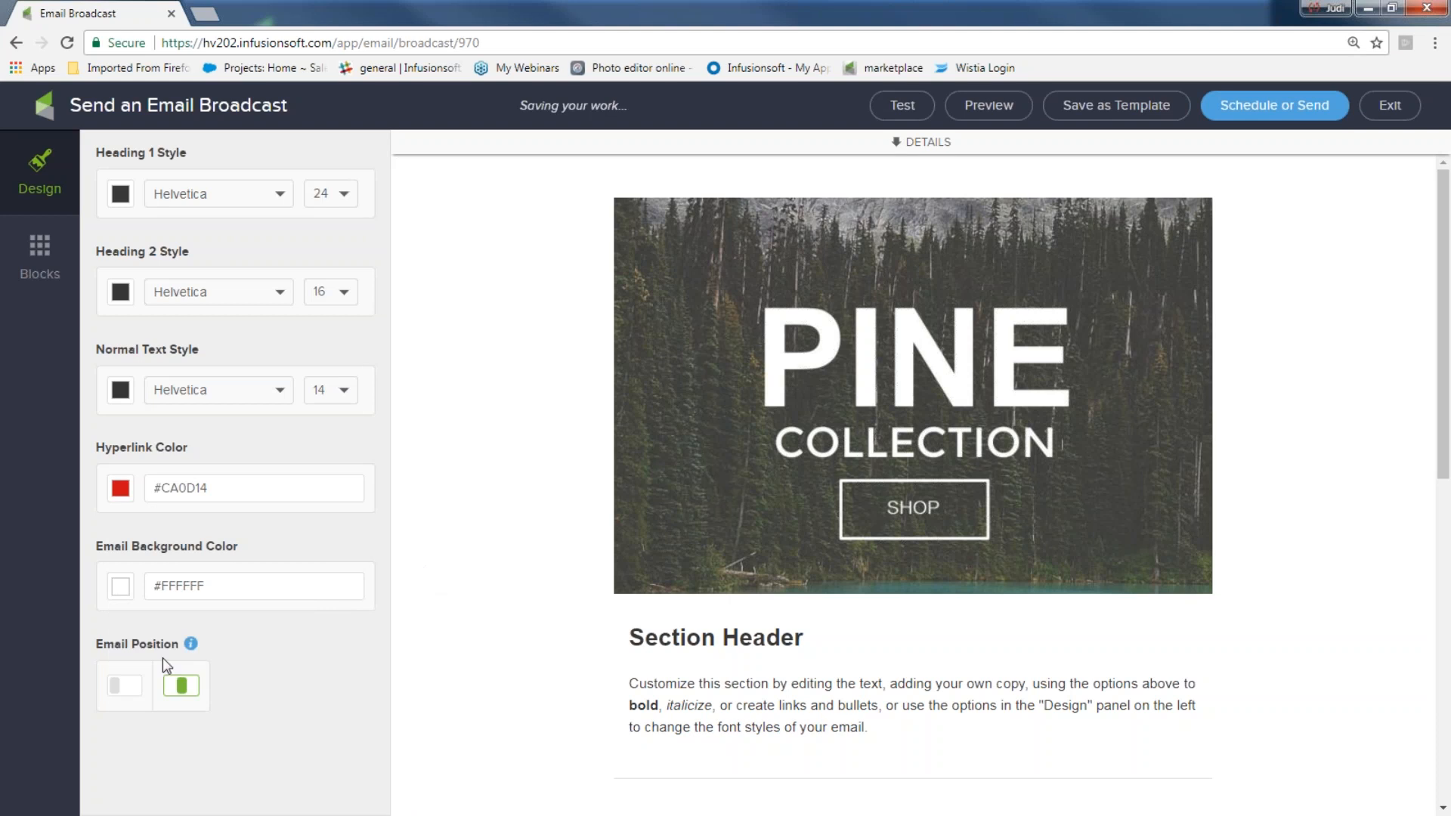
# - Set the email position to centered and replace the Pine Collection image with the Club Infusionsoft logo from the image library
pyautogui.click(175, 684)
pyautogui.click(929, 282)
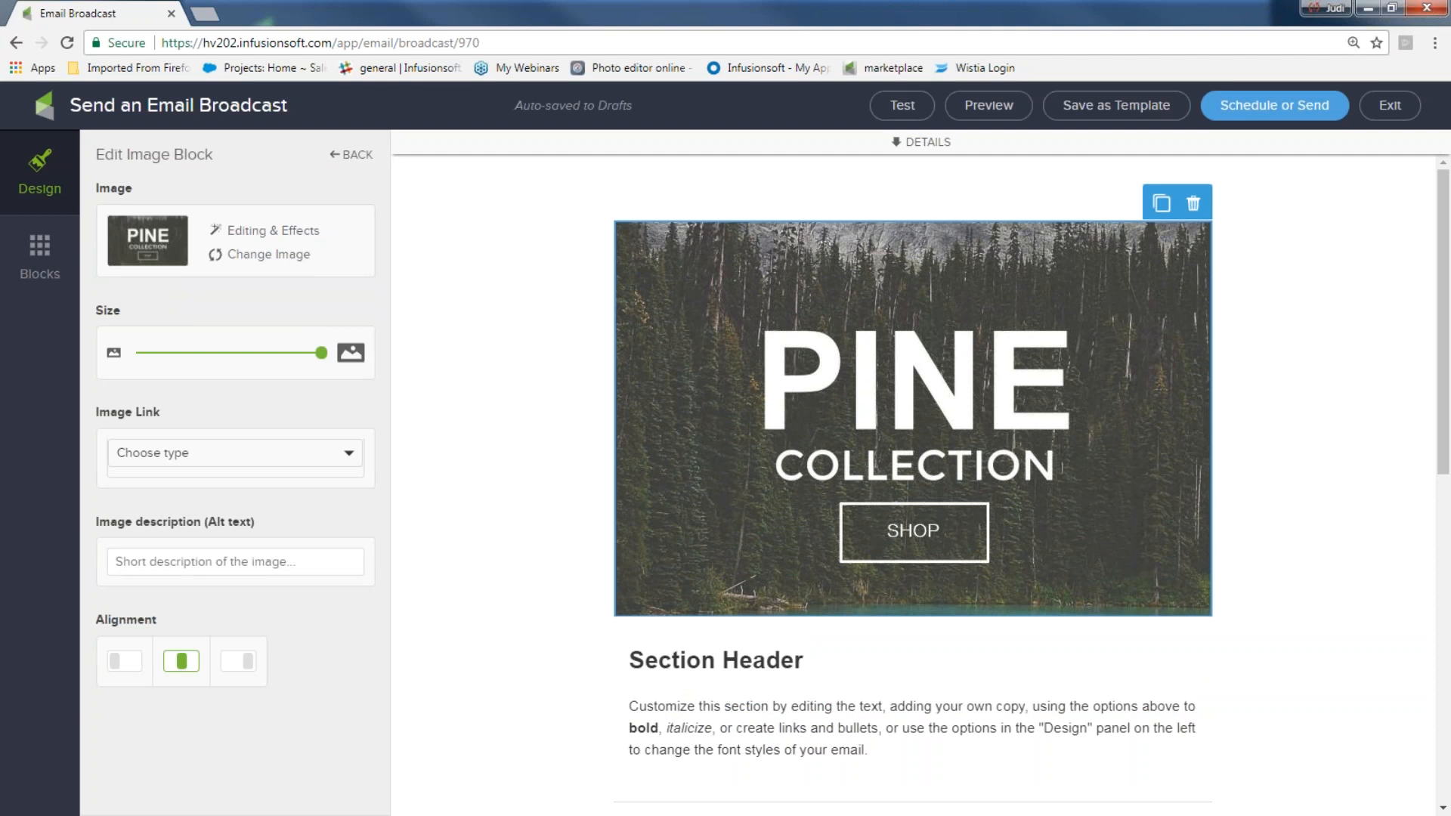
pyautogui.click(270, 257)
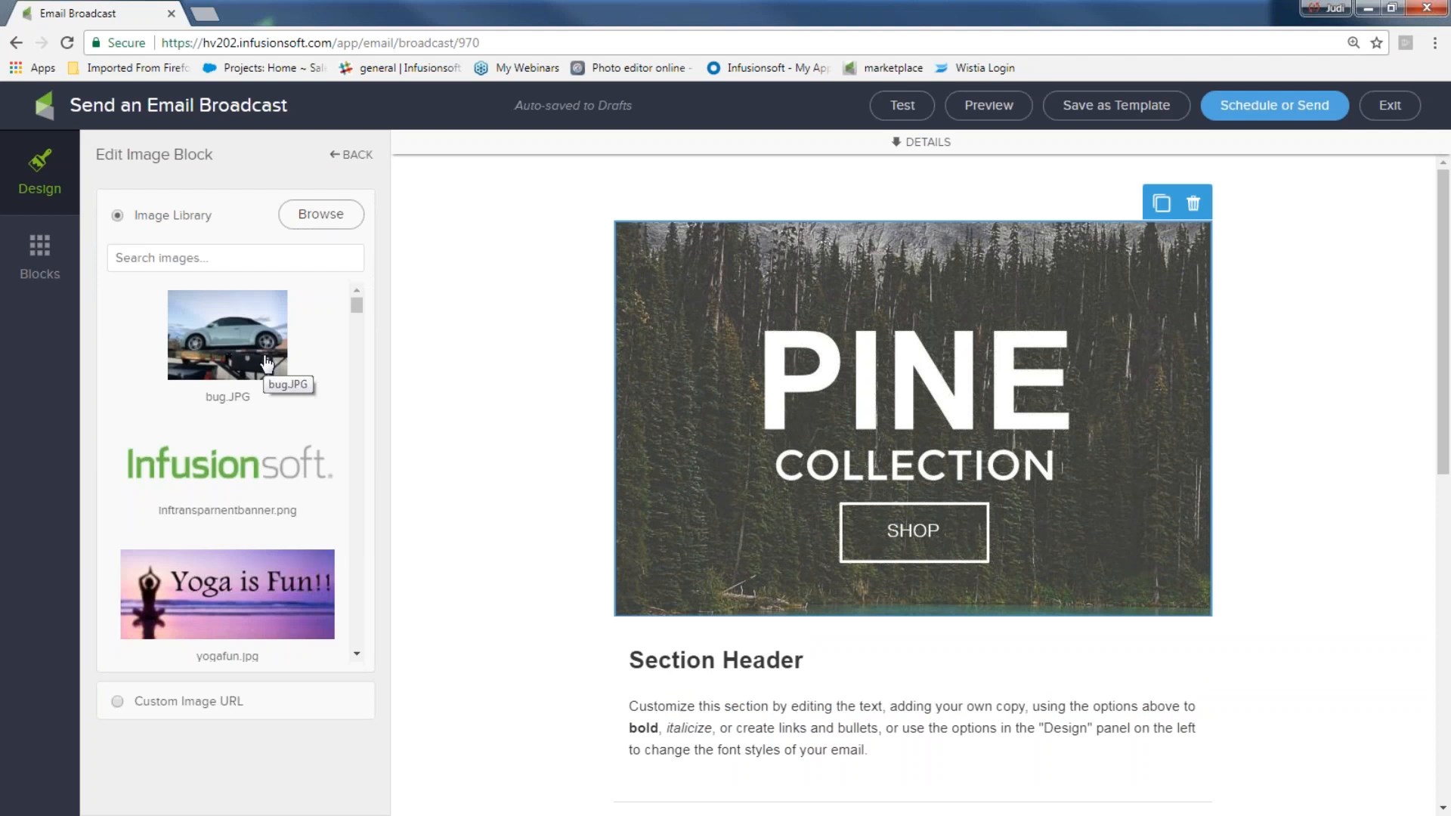
pyautogui.scroll(-5, 357, 332)
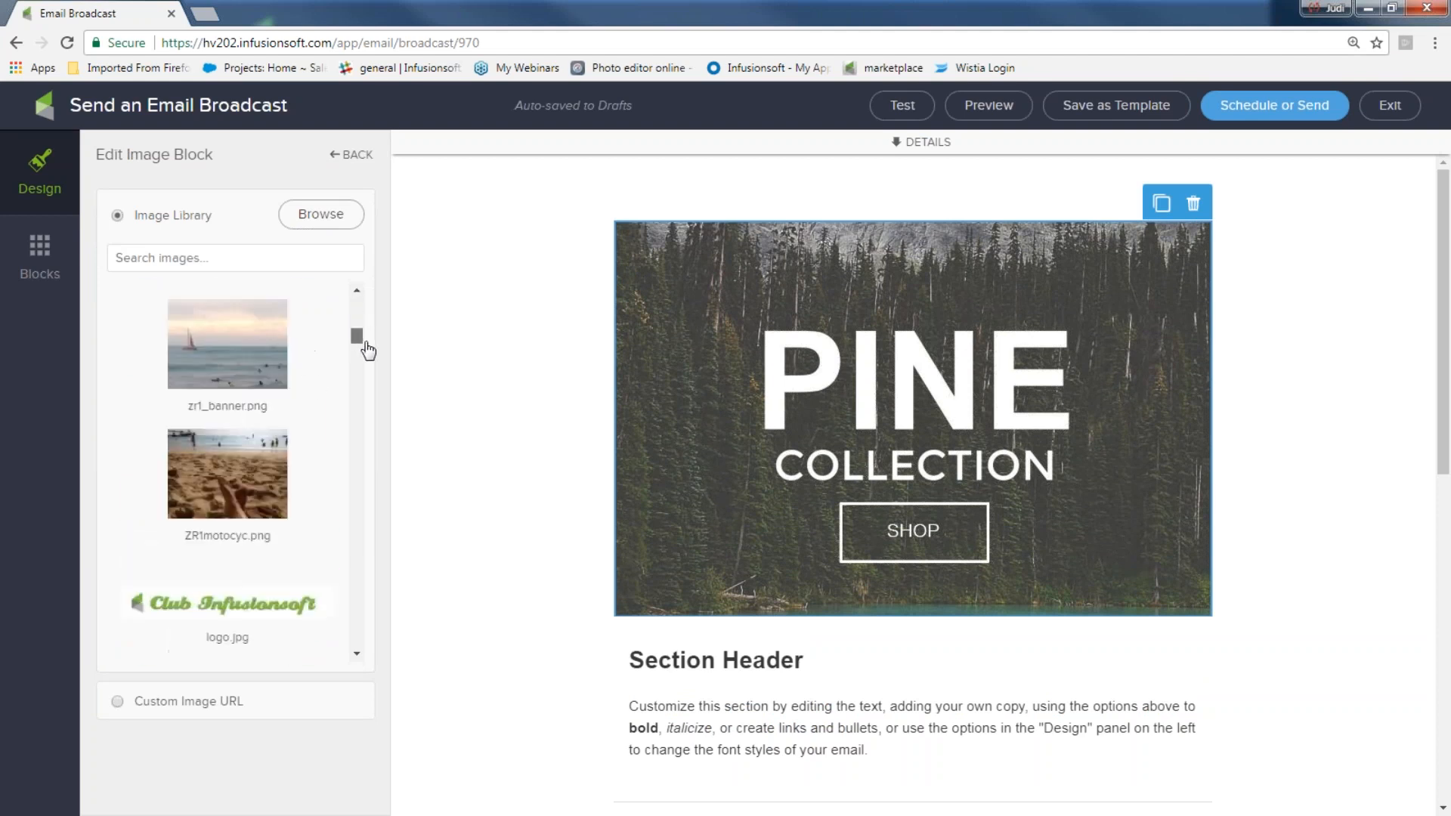
pyautogui.scroll(-5, 333, 408)
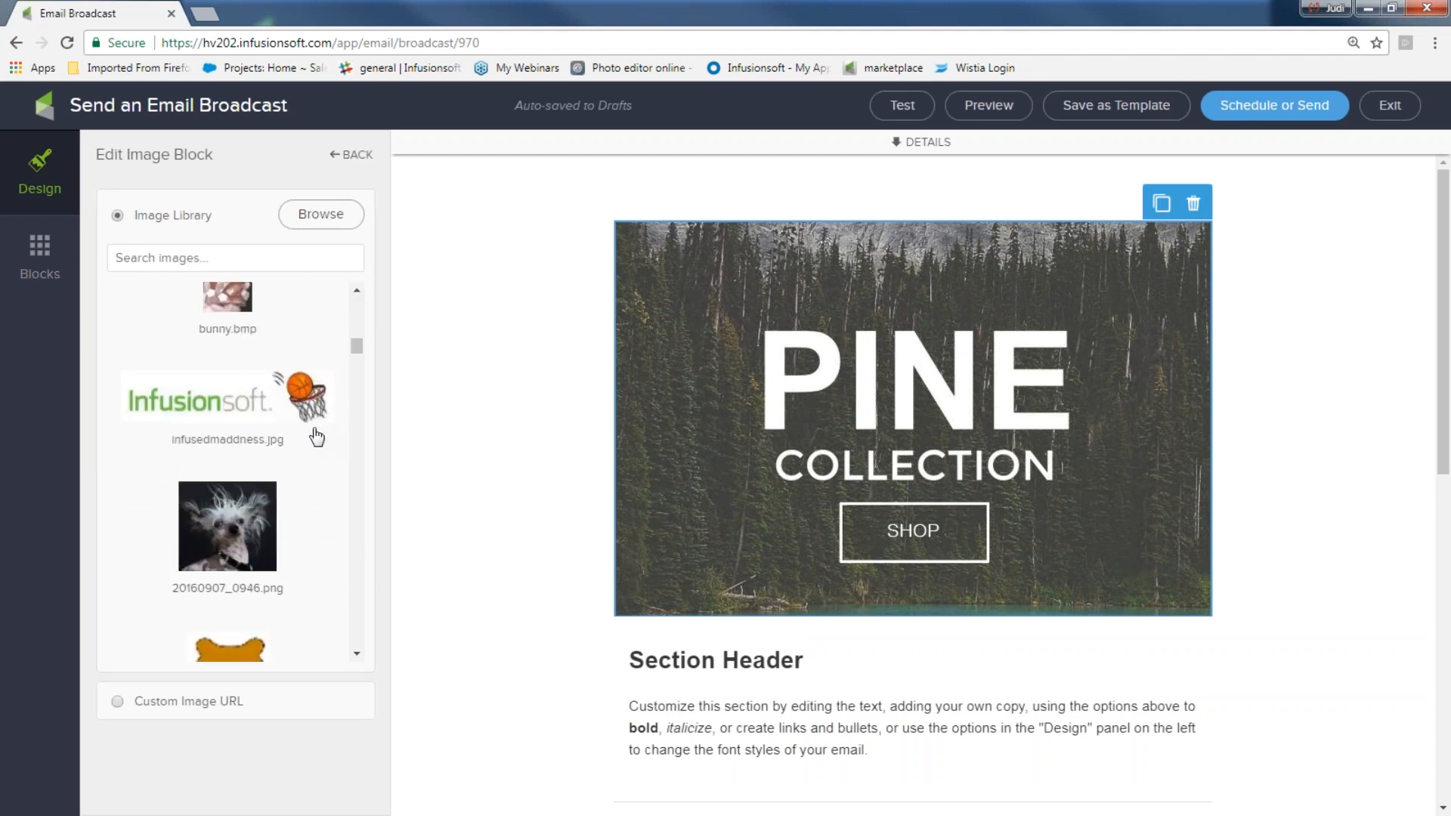
pyautogui.scroll(5, 312, 428)
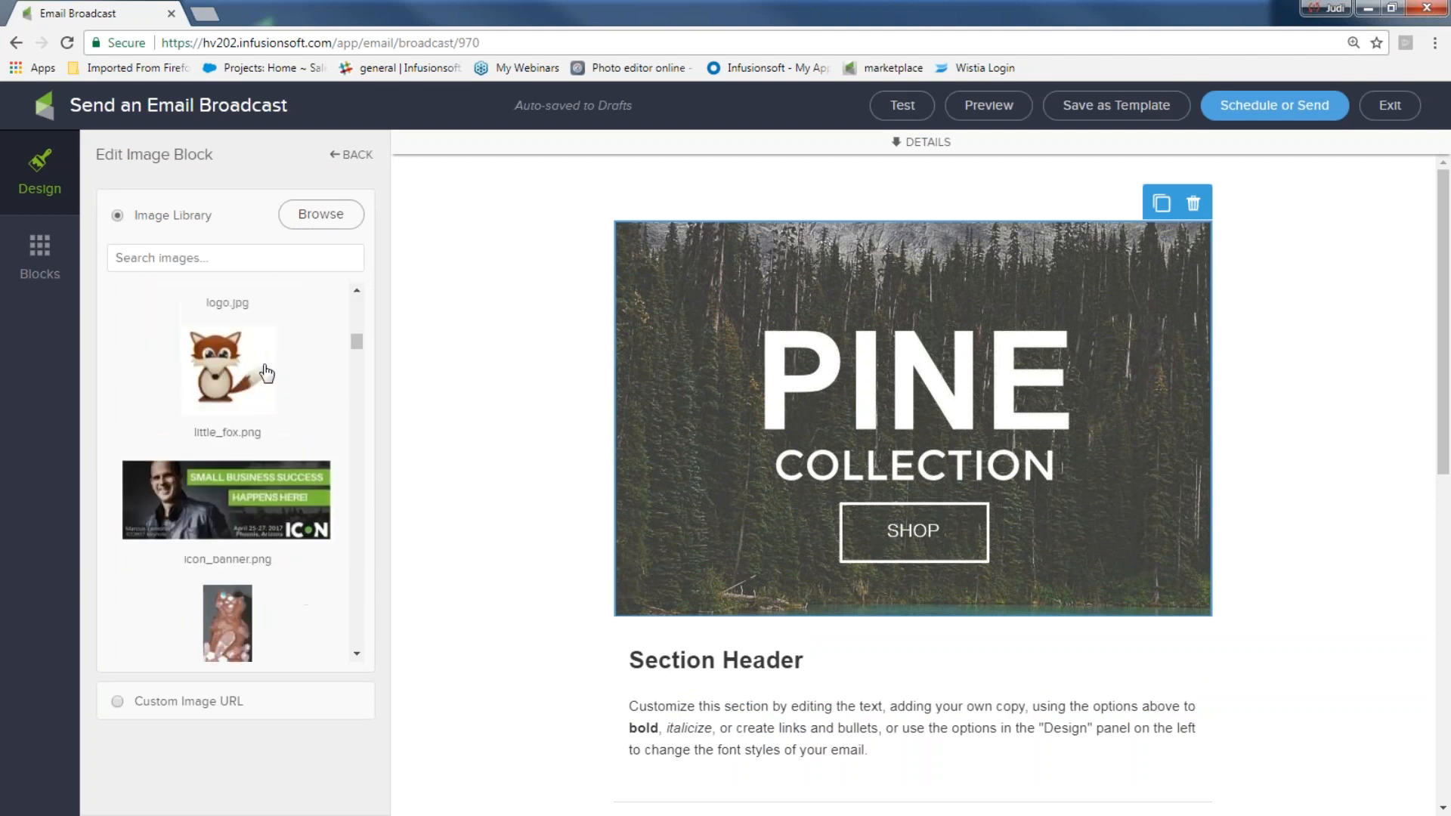
pyautogui.click(232, 430)
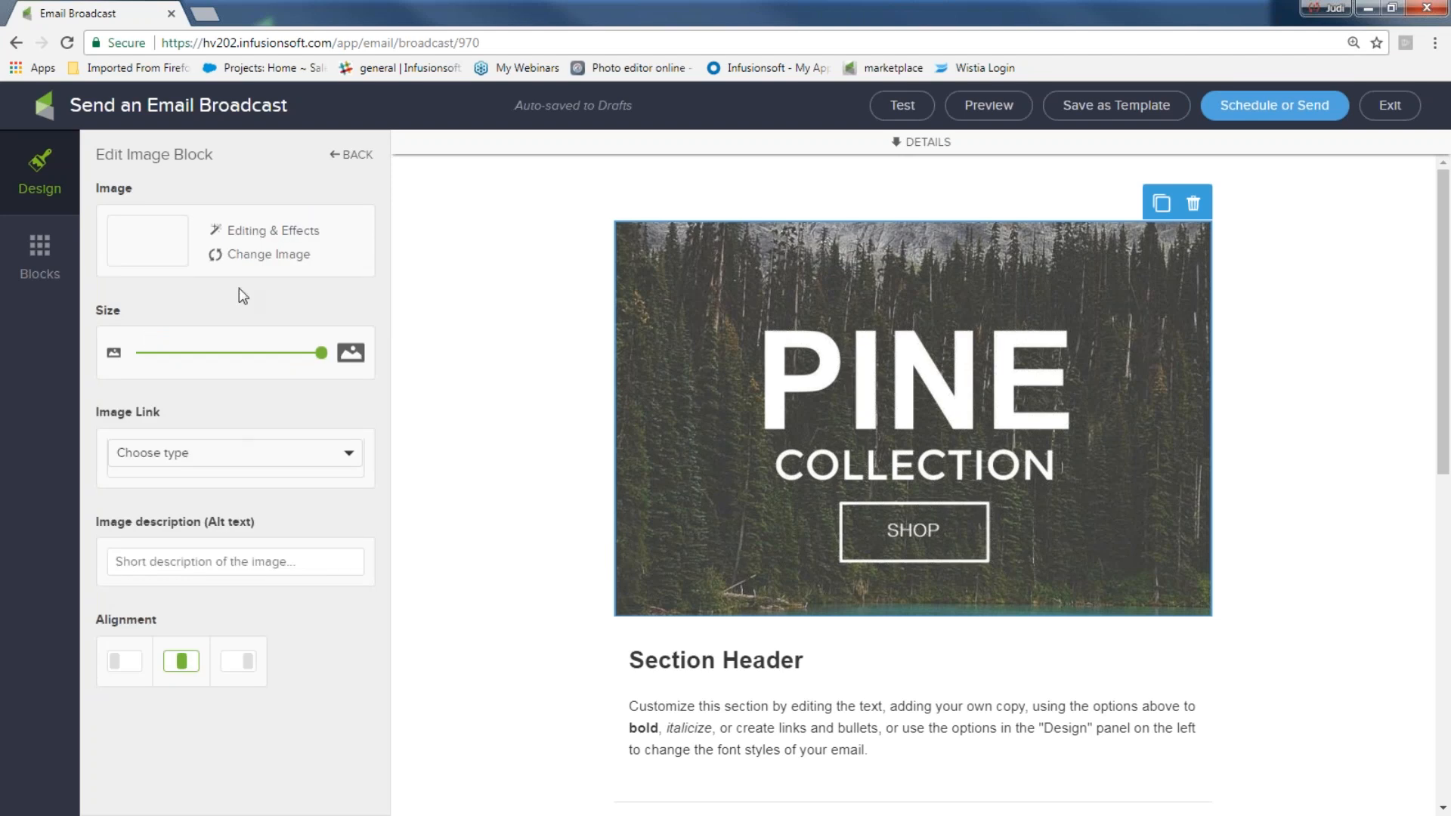
pyautogui.click(271, 257)
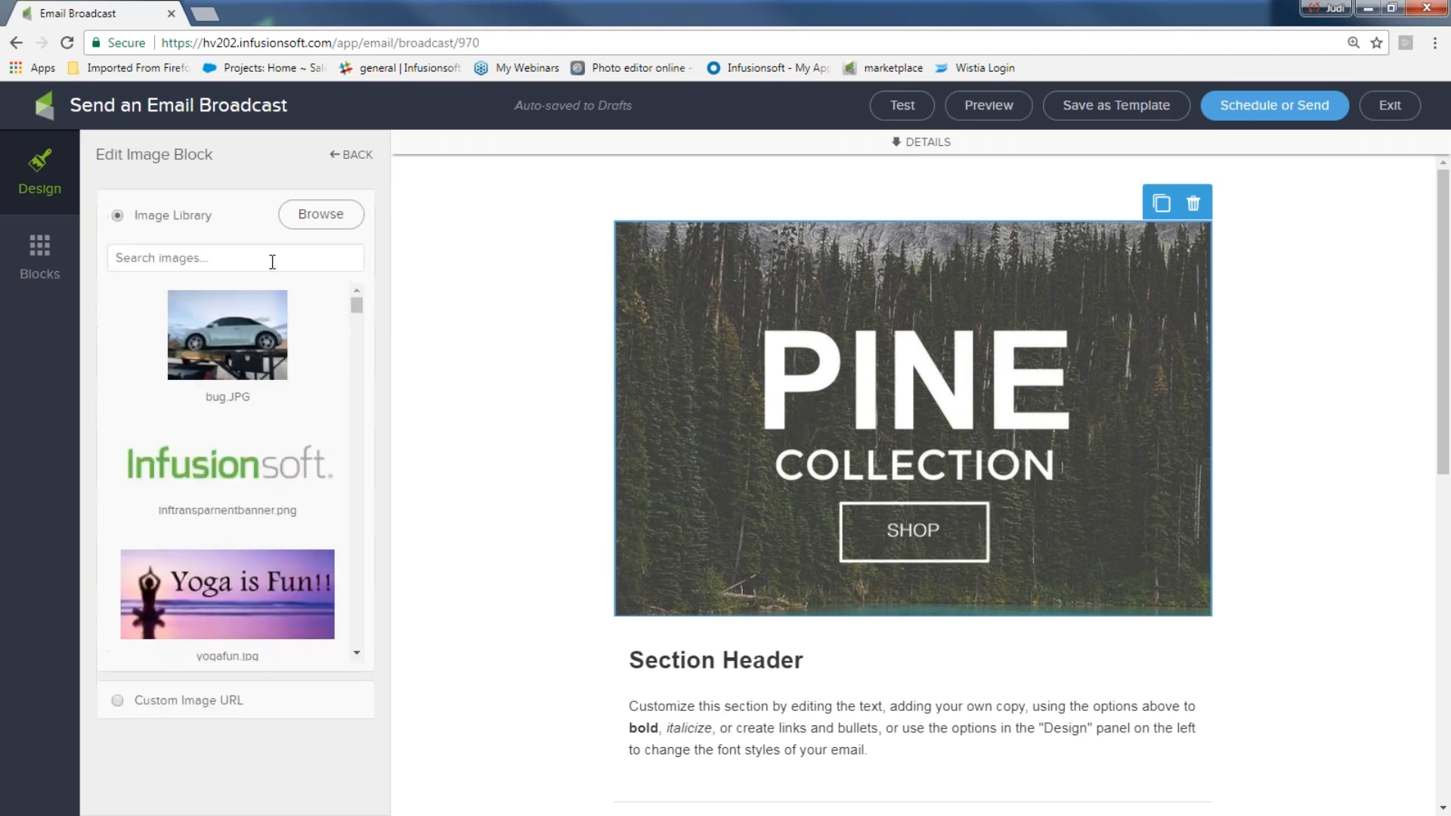
pyautogui.scroll(-5, 307, 389)
pyautogui.scroll(-8, 314, 404)
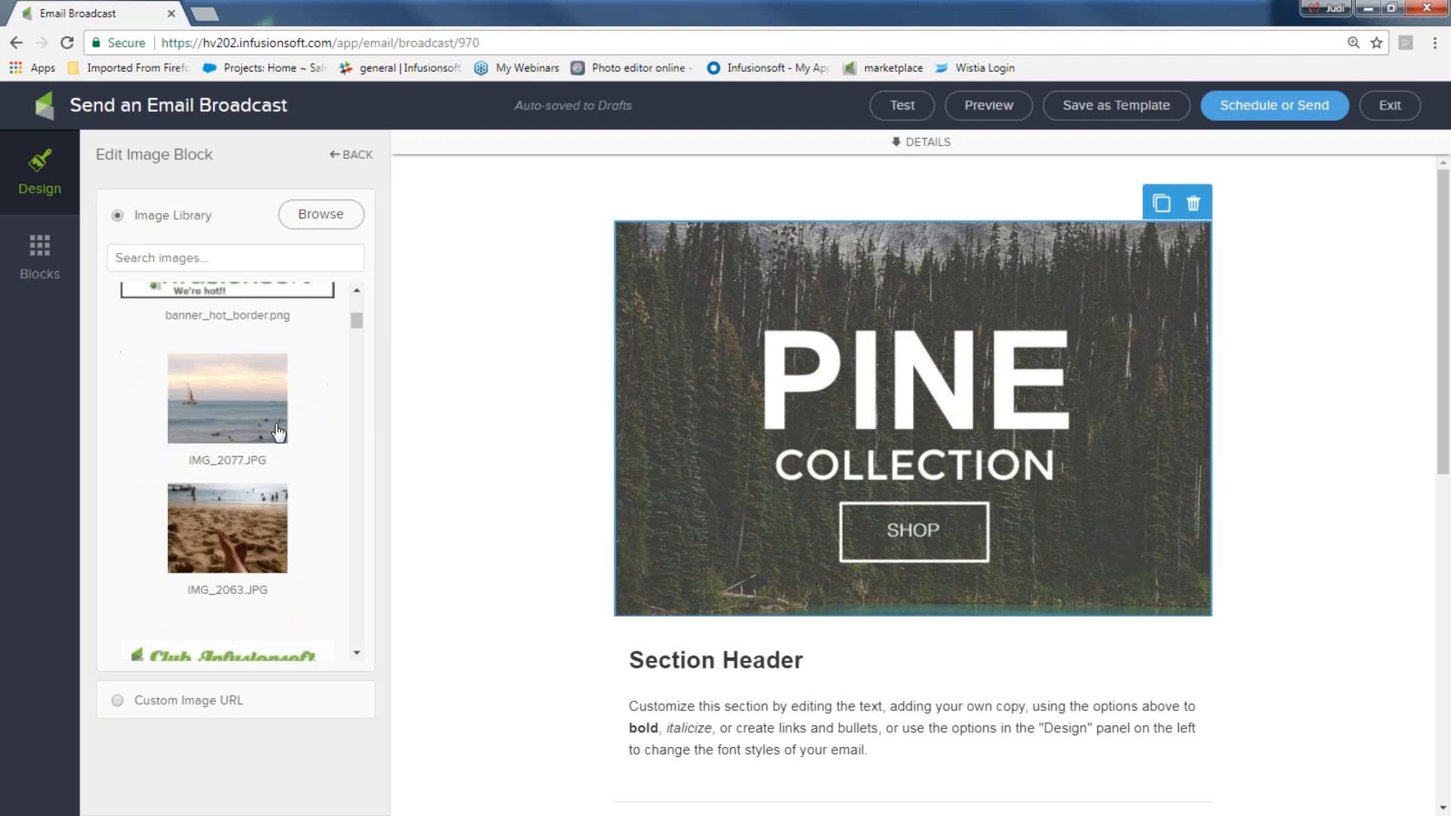
pyautogui.scroll(5, 235, 458)
pyautogui.click(235, 453)
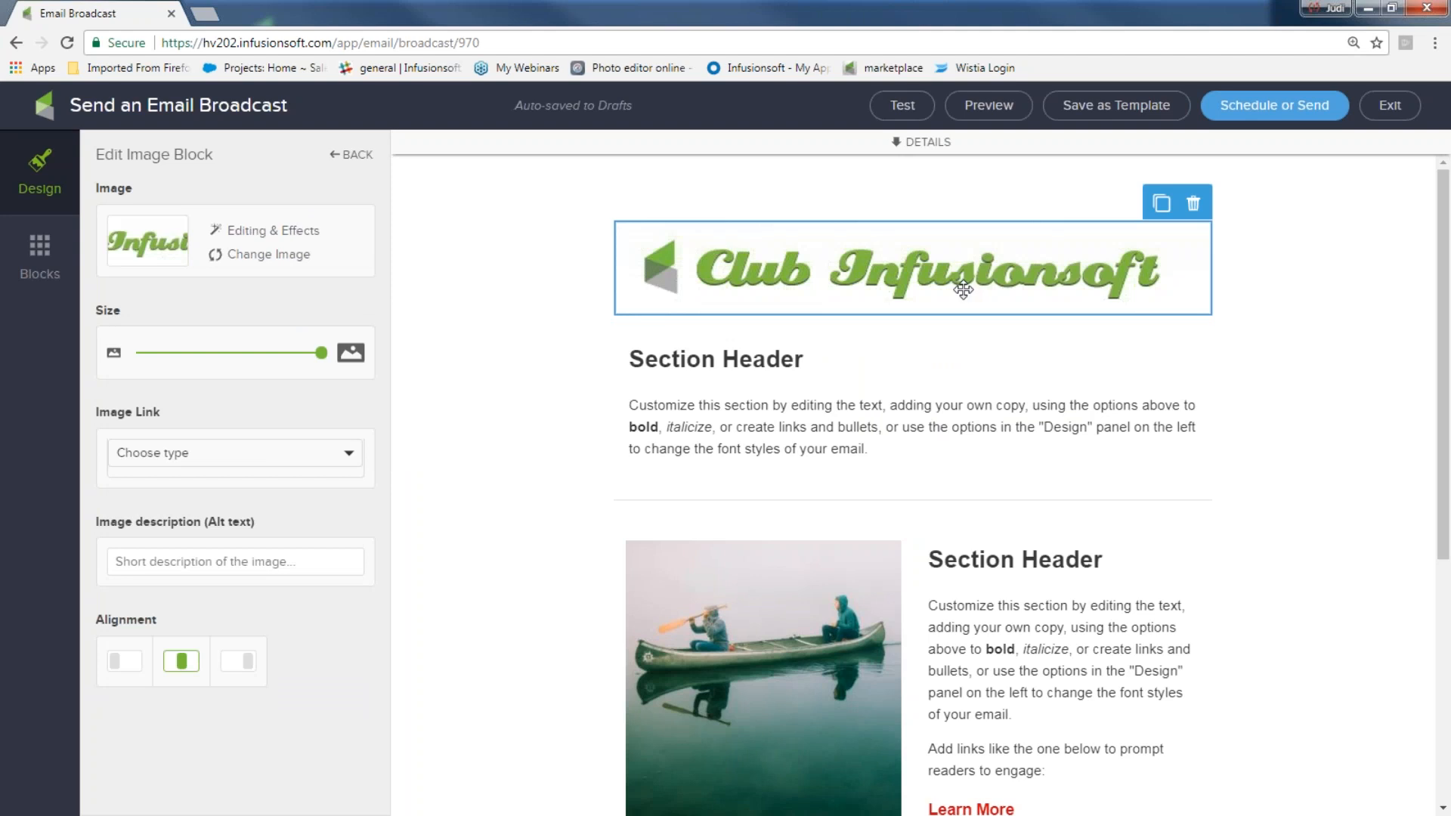
pyautogui.moveTo(322, 353)
pyautogui.mouseDown()
pyautogui.moveTo(278, 353)
pyautogui.moveTo(323, 355)
pyautogui.mouseUp()
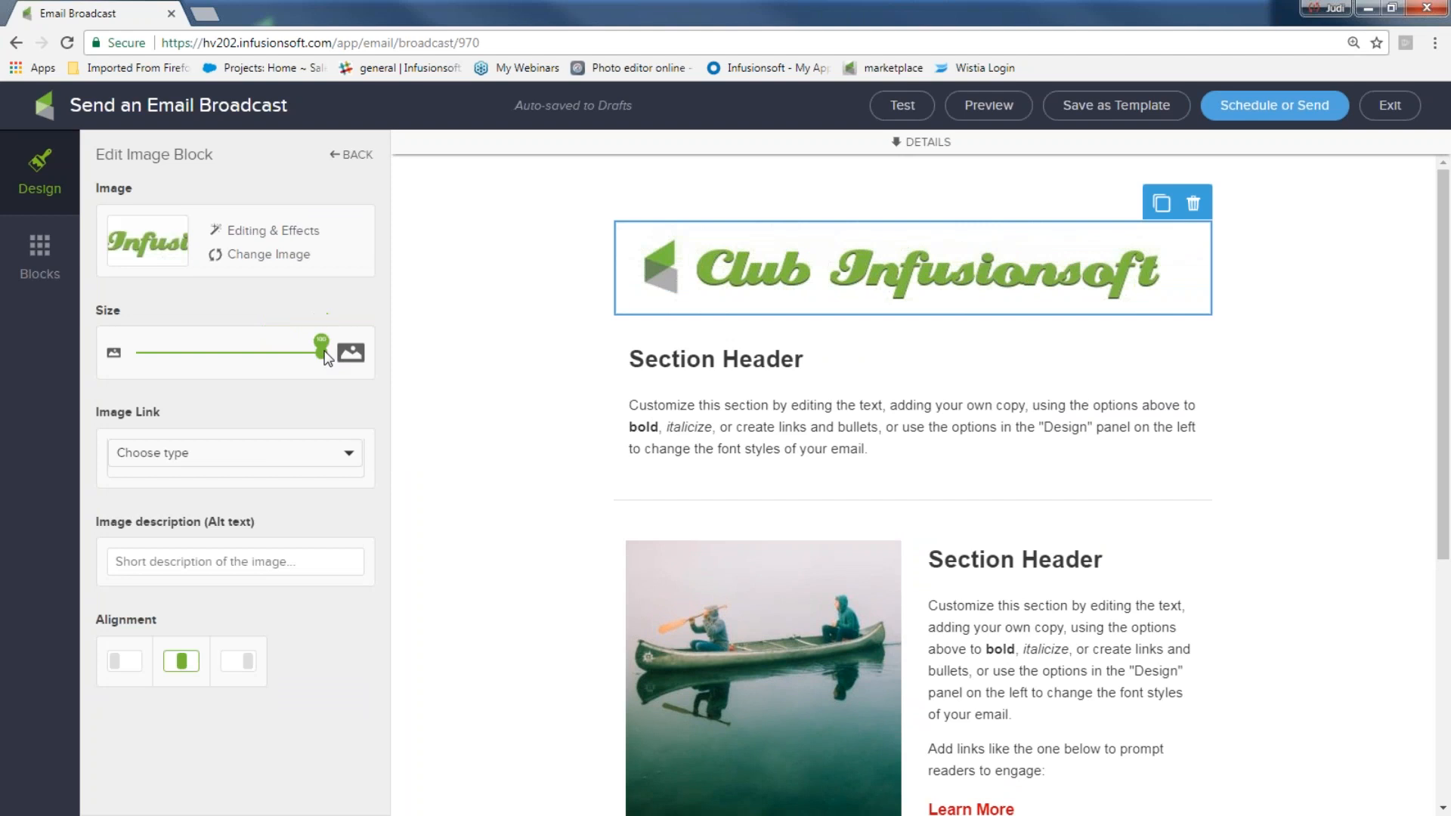
pyautogui.click(355, 458)
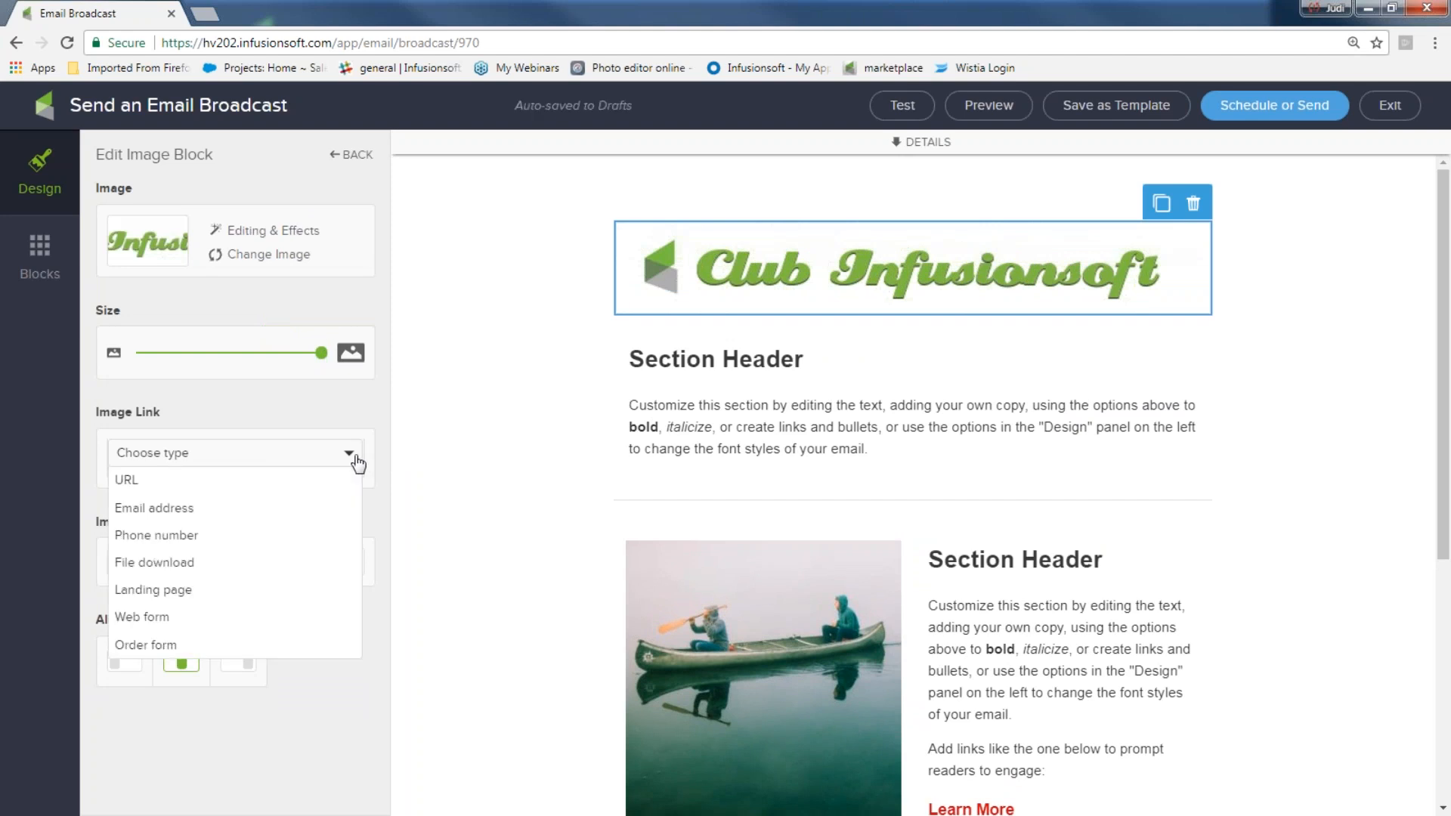
pyautogui.click(380, 423)
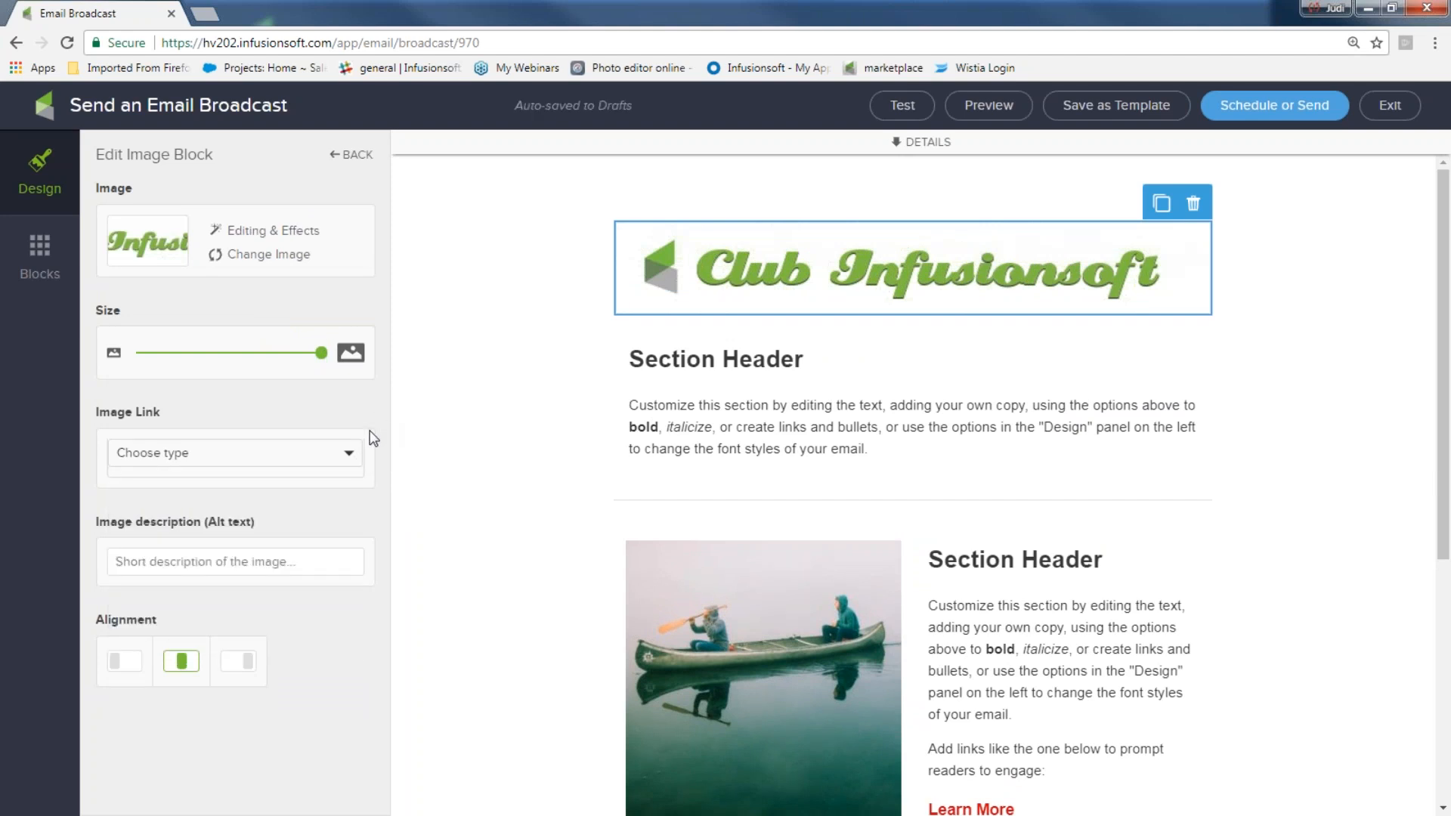
# - Give the Club Infusionsoft logo the alt text "club IS" and align it to the center
pyautogui.click(250, 565)
pyautogui.write('club IS')
pyautogui.click(125, 668)
pyautogui.click(183, 664)
pyautogui.click(251, 676)
pyautogui.click(173, 663)
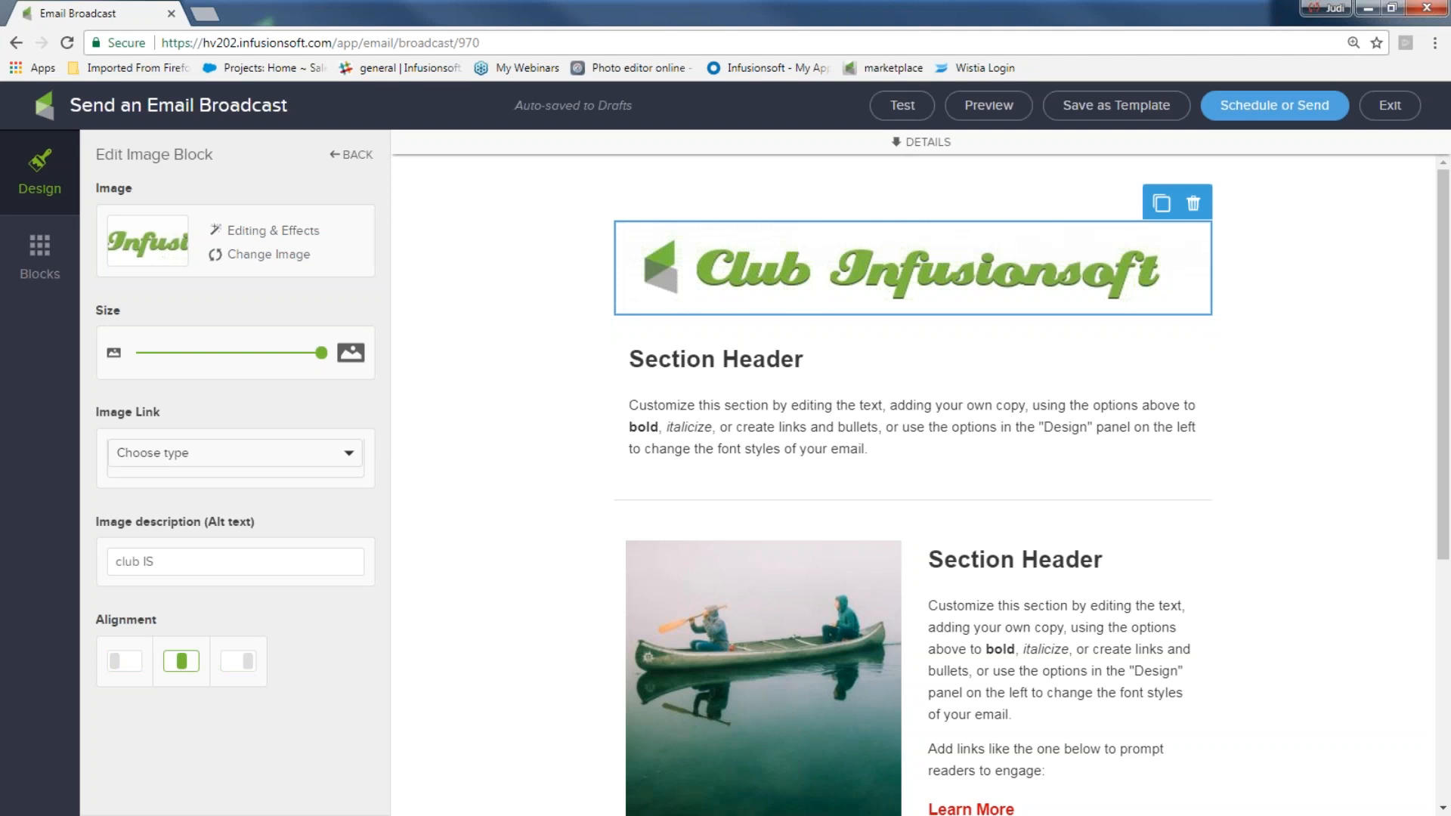
# - Replace the section header below the logo with "Get my idea now!!"
pyautogui.click(843, 361)
pyautogui.moveTo(838, 338); pyautogui.dragTo(618, 354)
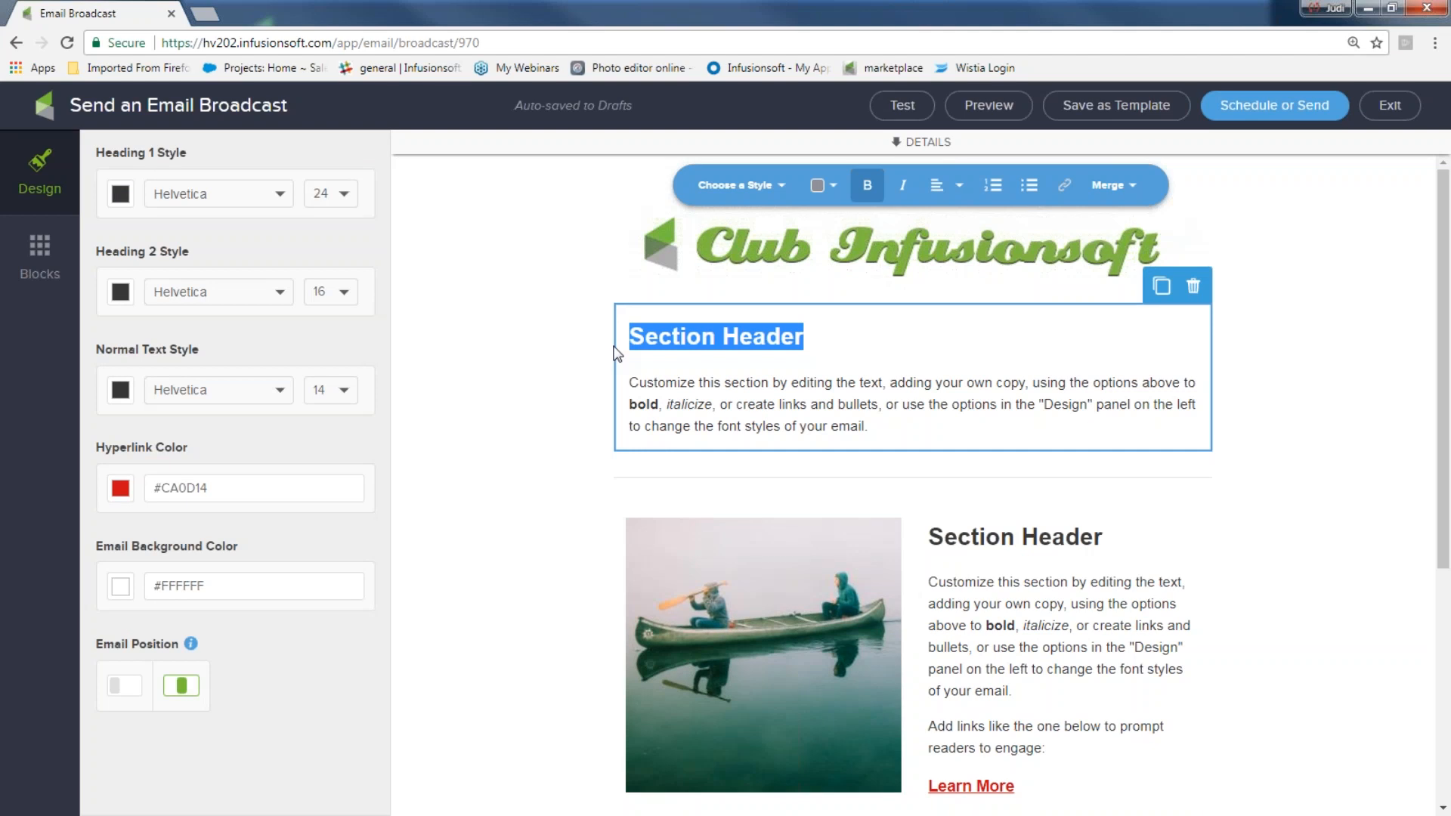
pyautogui.write('Get ')
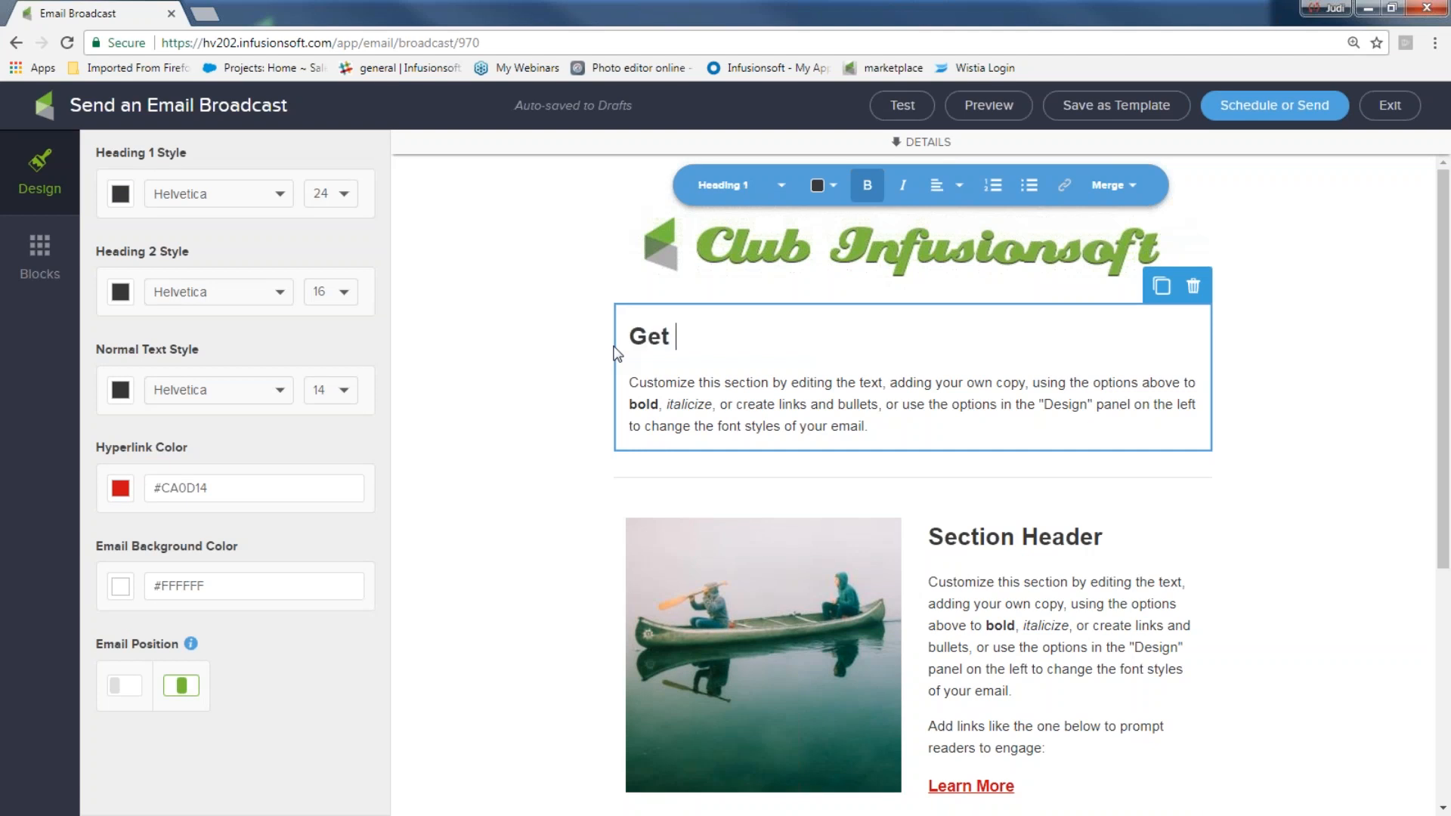
pyautogui.write('my idea now!!')
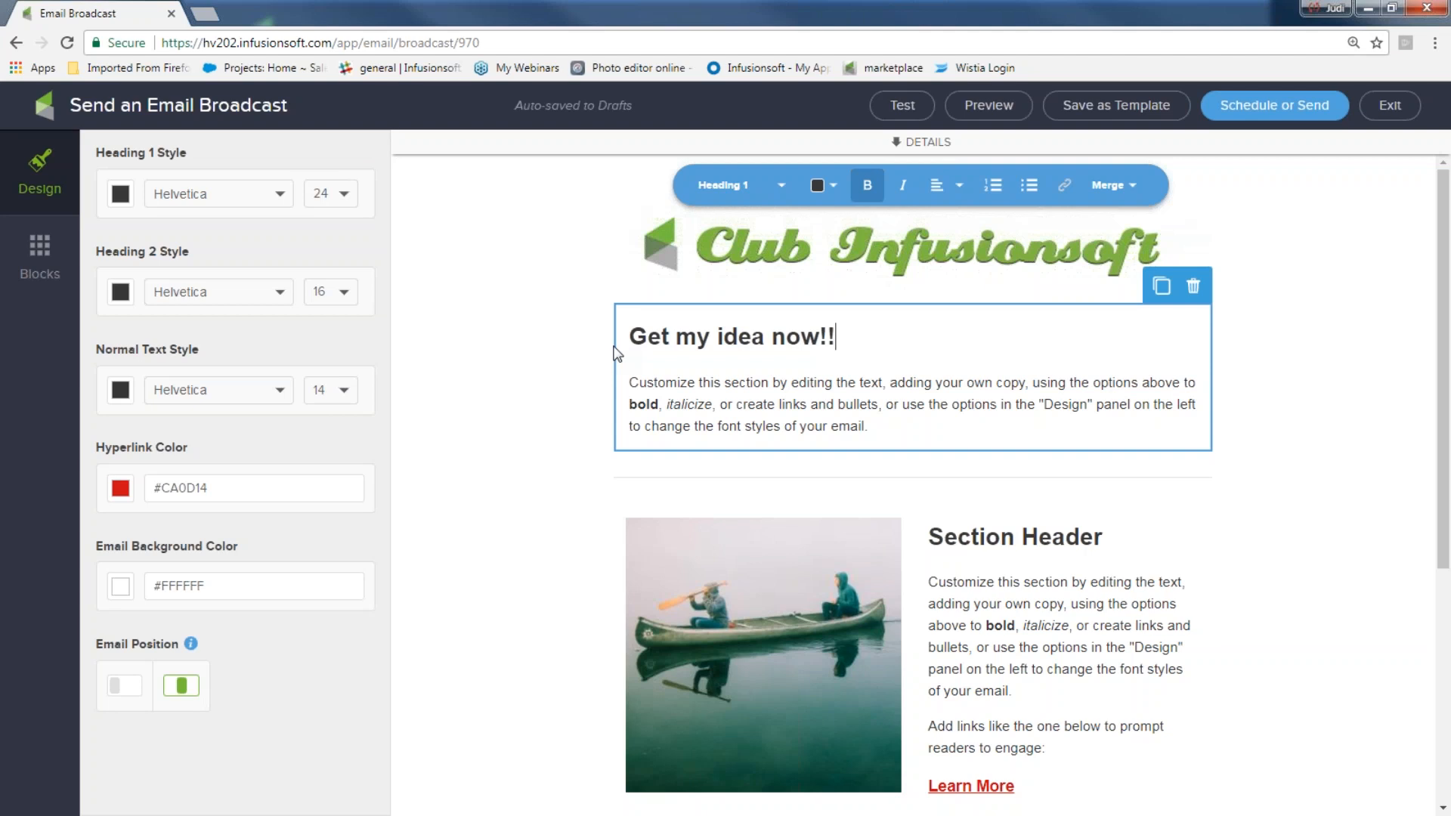
# - Replace the paragraph below the heading with "Get these great ideas now and learn to send great newsletters. Just click here and get them now!"
pyautogui.moveTo(953, 431); pyautogui.dragTo(616, 363)
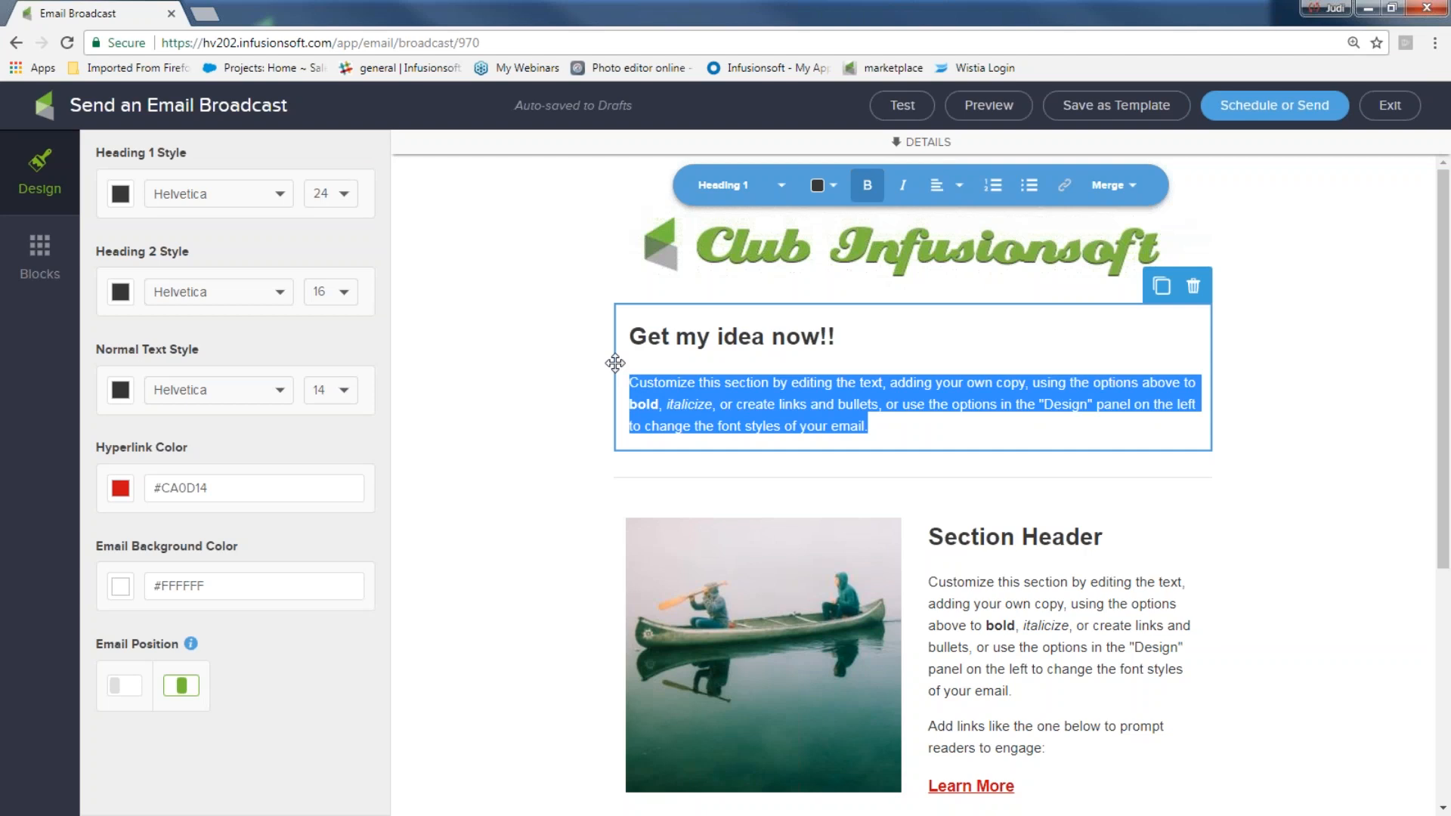
pyautogui.write('Get')
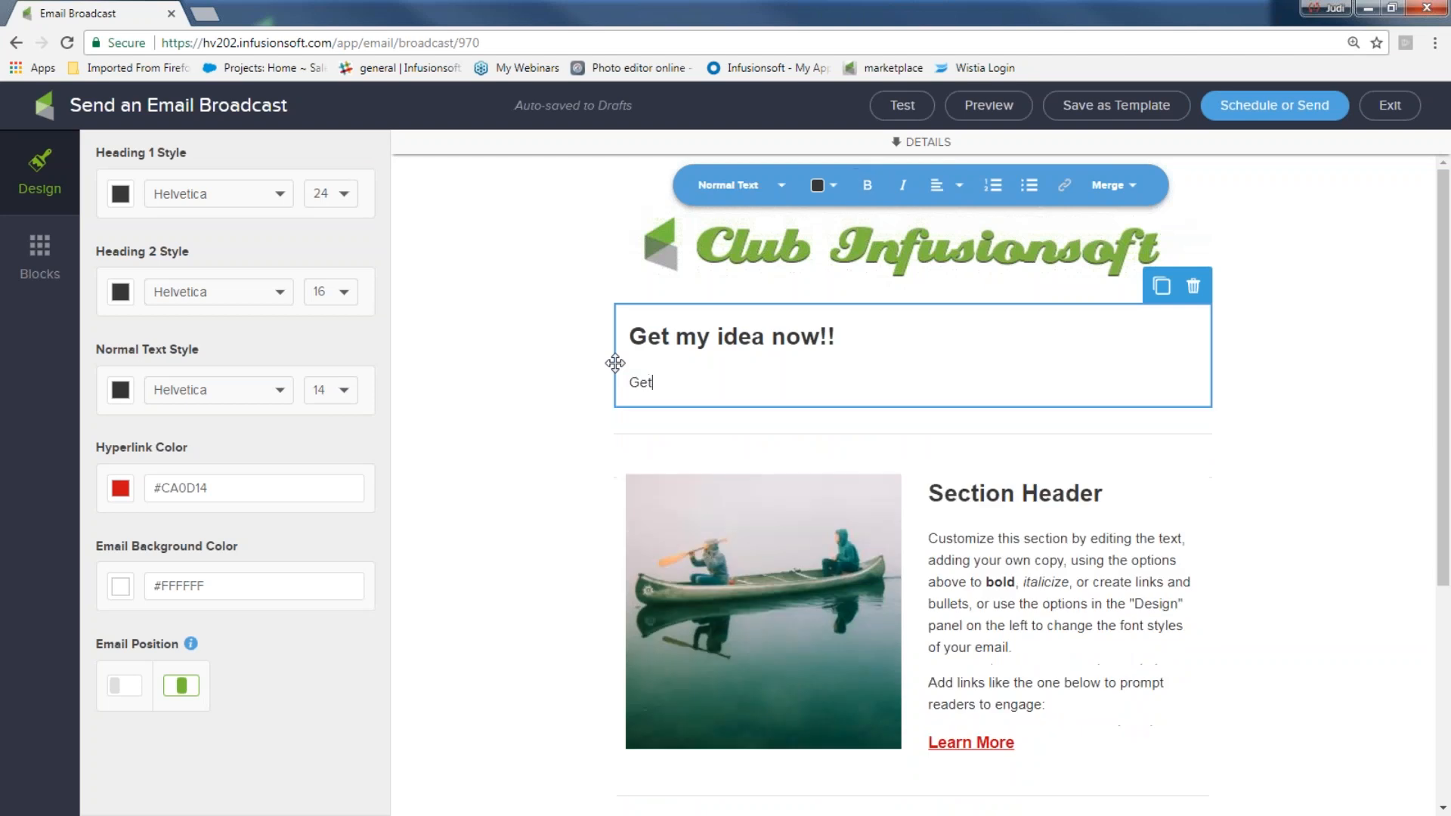
pyautogui.write(' these great ideas now and le')
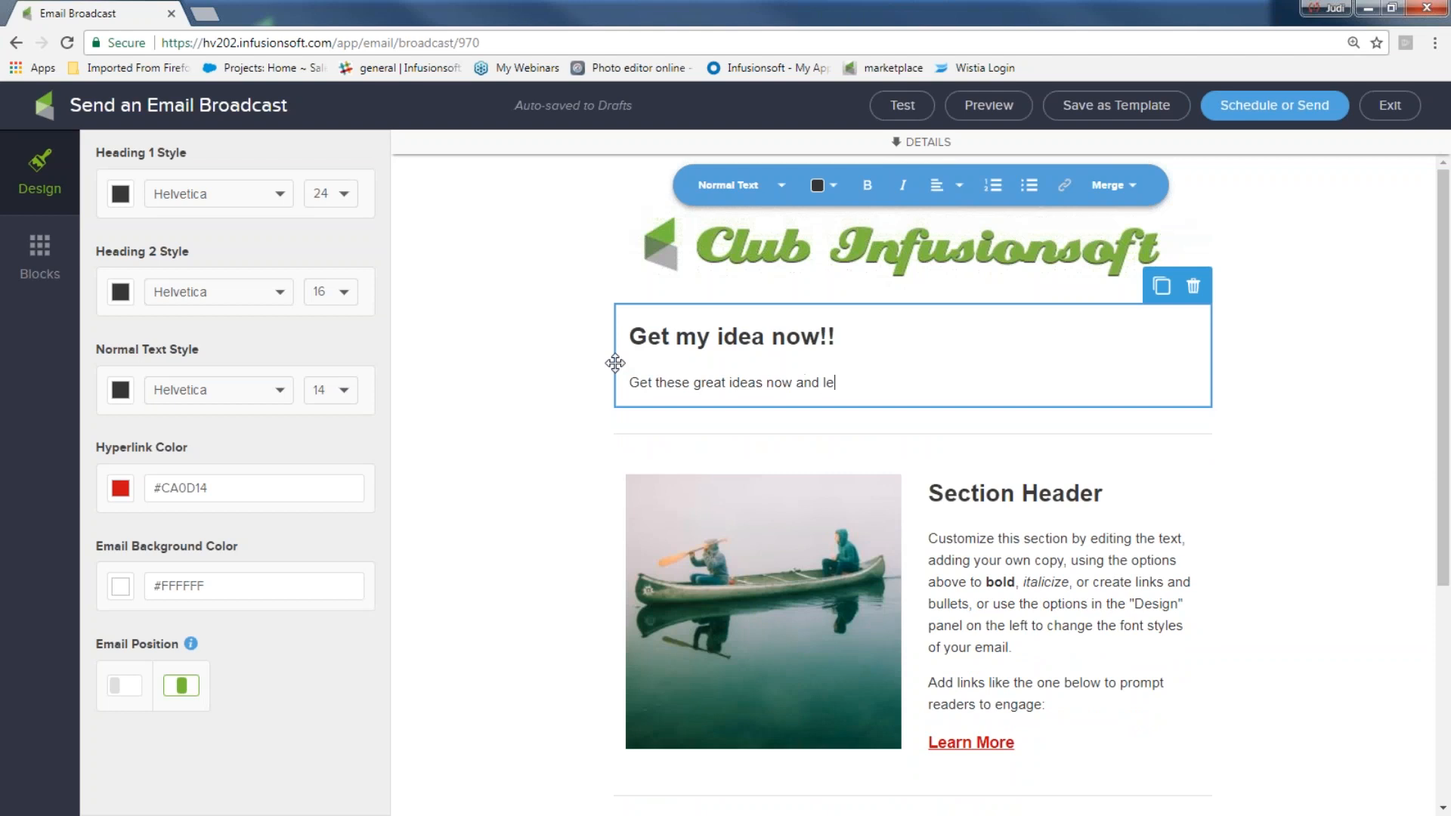
pyautogui.write('arn to send great newsletterd. Jus')
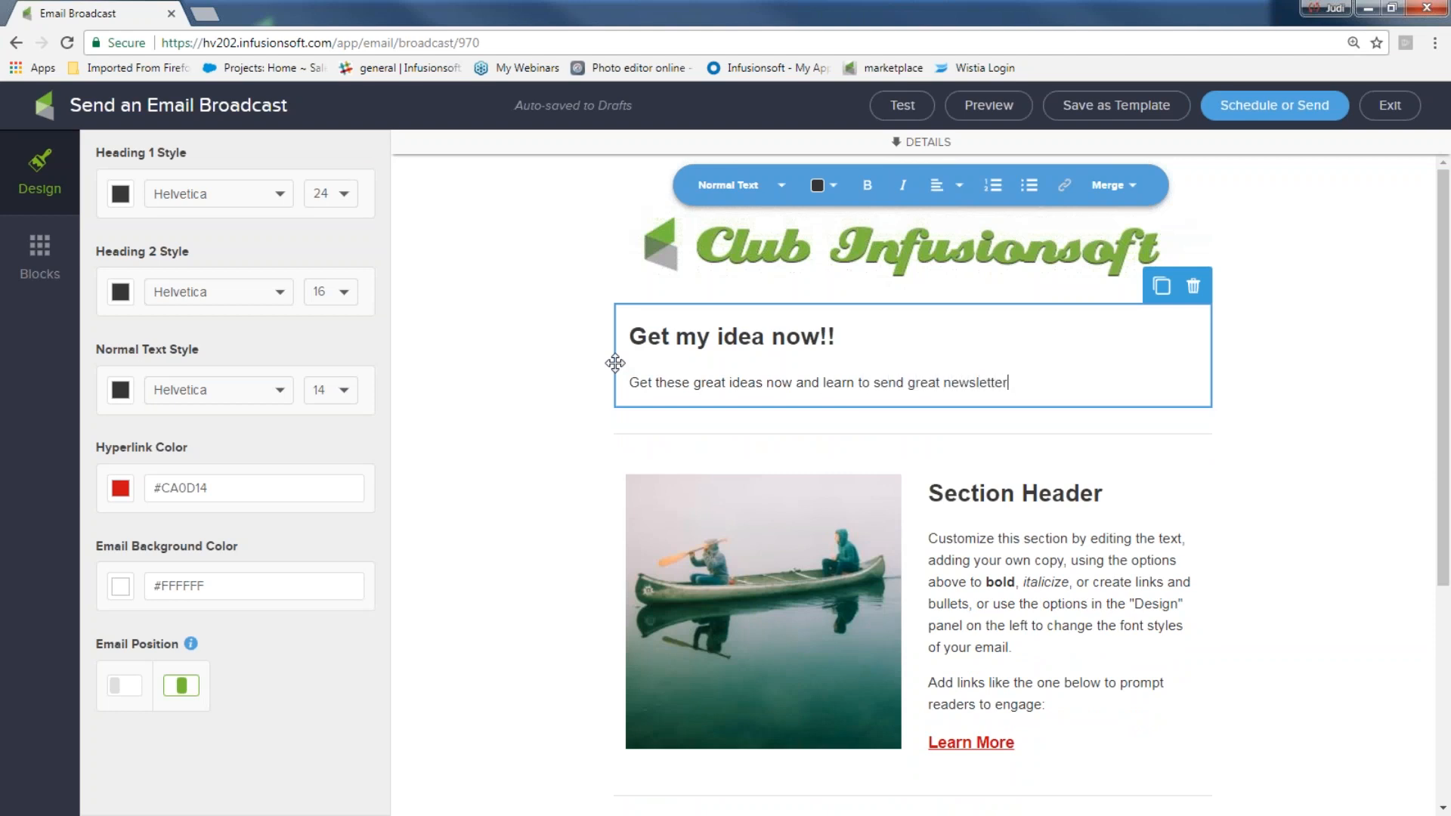
pyautogui.press('BackSpace')
pyautogui.press('BackSpace')
pyautogui.press('BackSpace')
pyautogui.press('BackSpace')
pyautogui.press('BackSpace')
pyautogui.press('BackSpace')
pyautogui.write('s. Just click here and get them now')
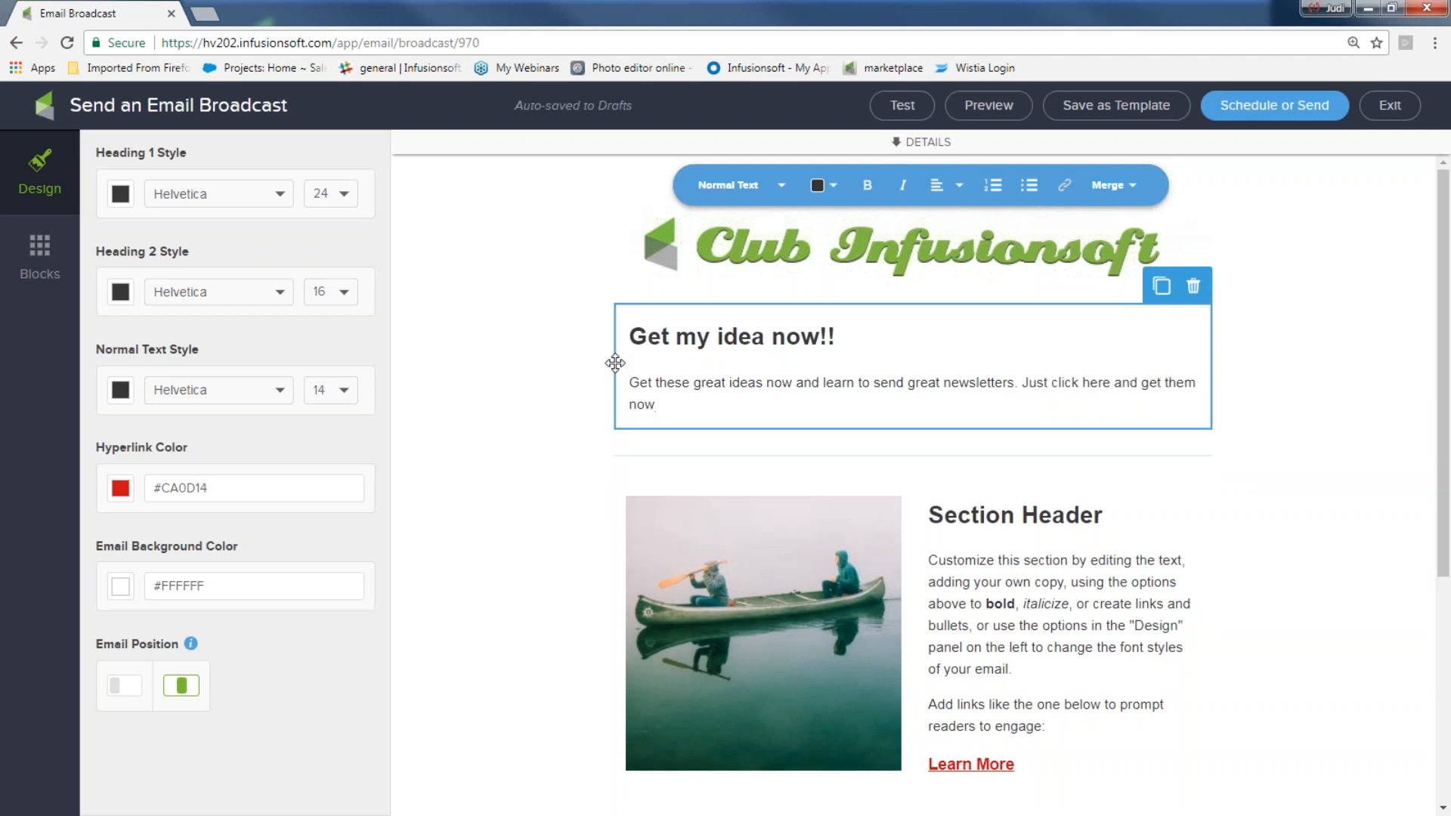
pyautogui.write('!')
# - Set up a file download link to 5 Fun-Newsletter ideas 4U.docx for the sentence "Just click here and get them now!"
pyautogui.moveTo(1024, 383); pyautogui.dragTo(1059, 393)
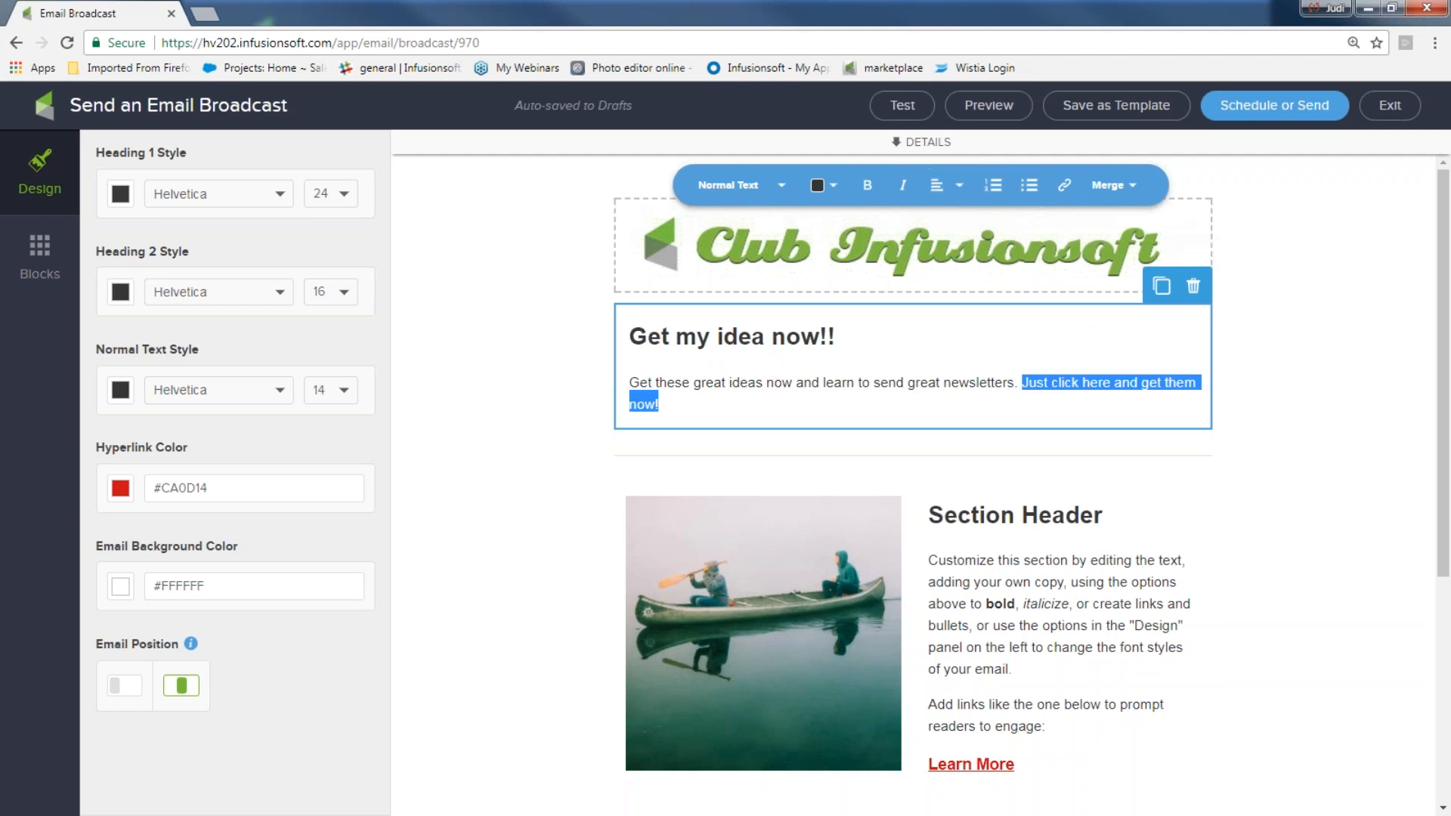
pyautogui.click(1065, 189)
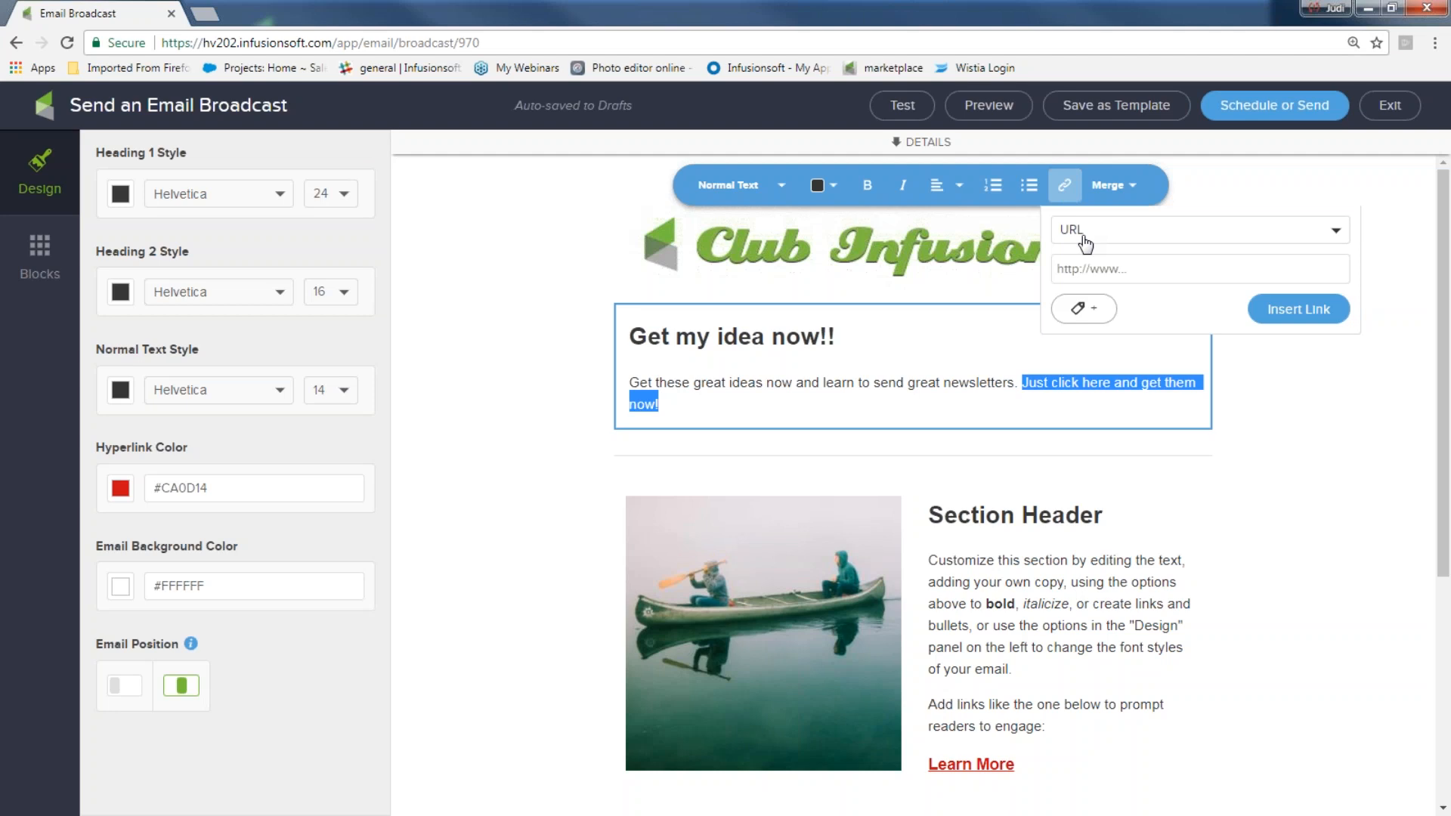
pyautogui.click(1335, 235)
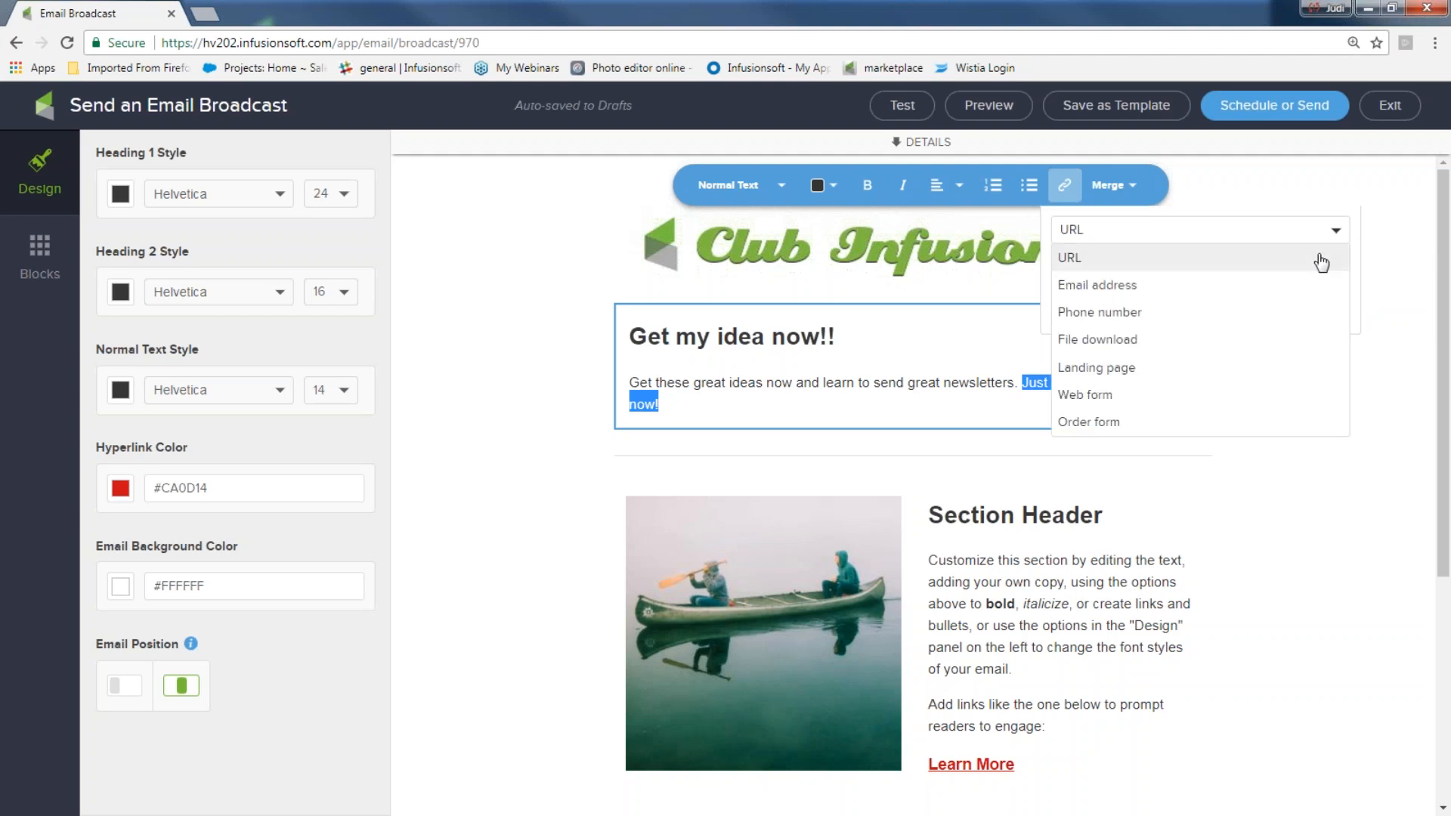
pyautogui.click(1138, 342)
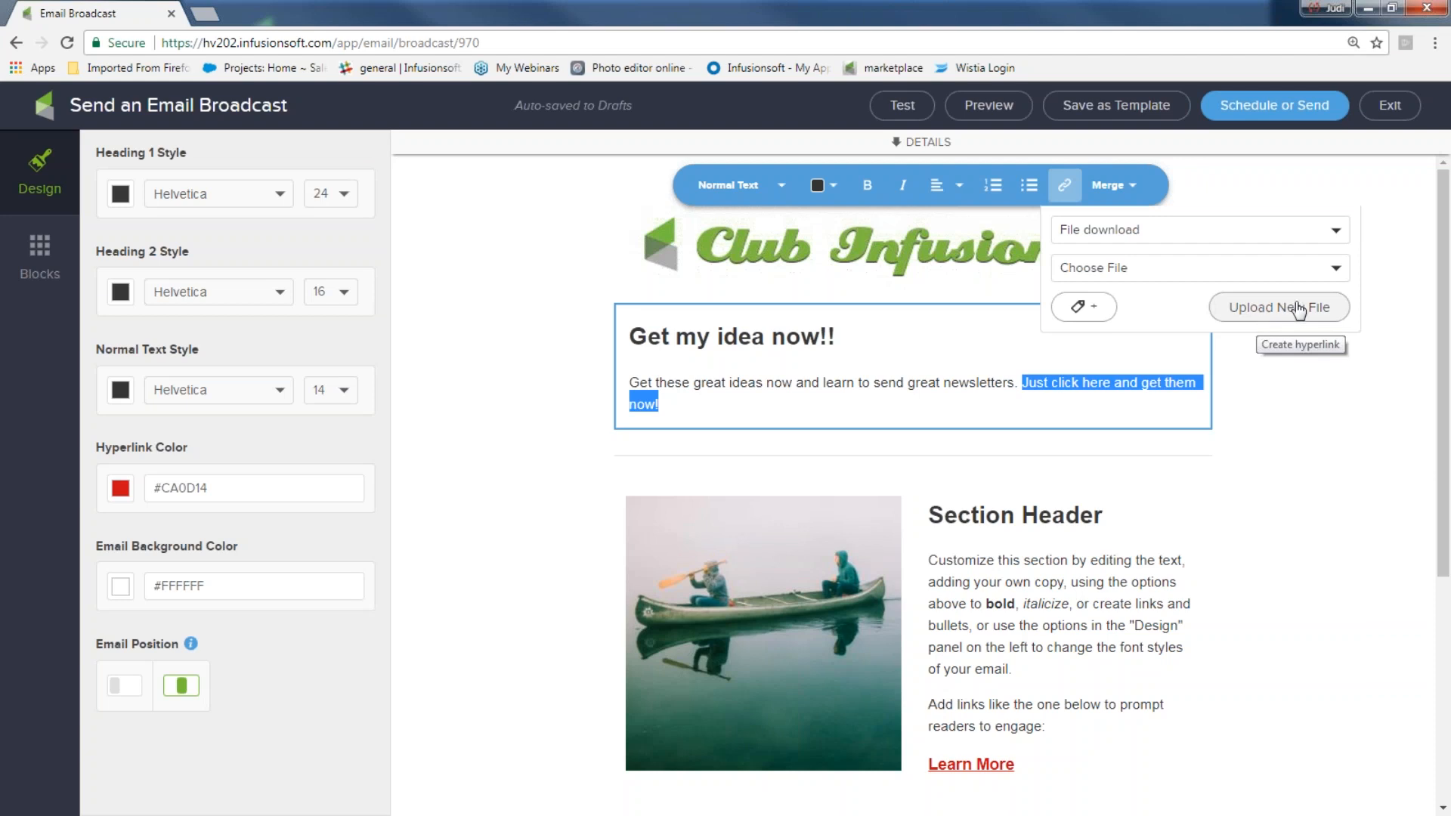
pyautogui.click(1336, 270)
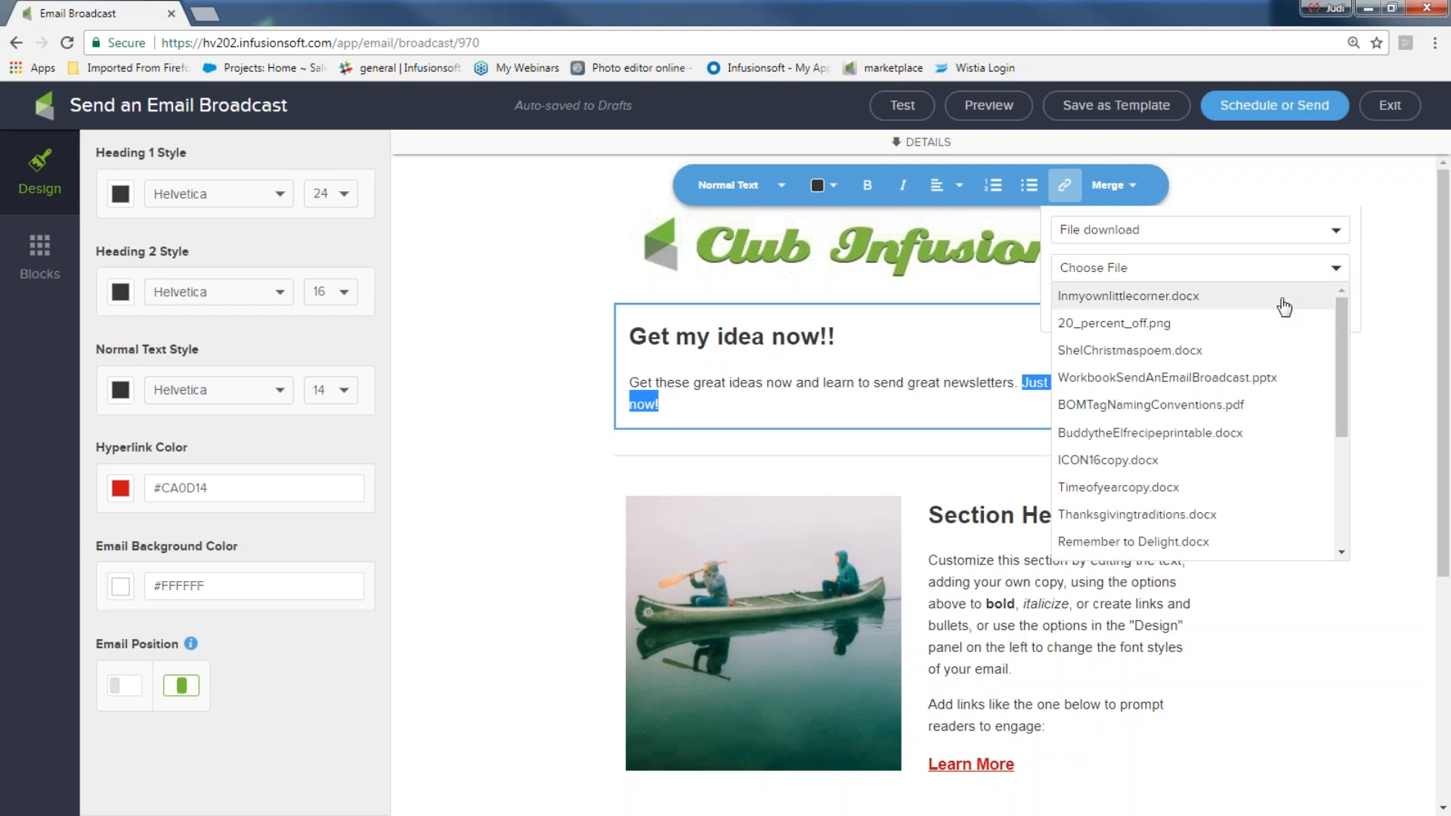
pyautogui.scroll(-3, 1205, 416)
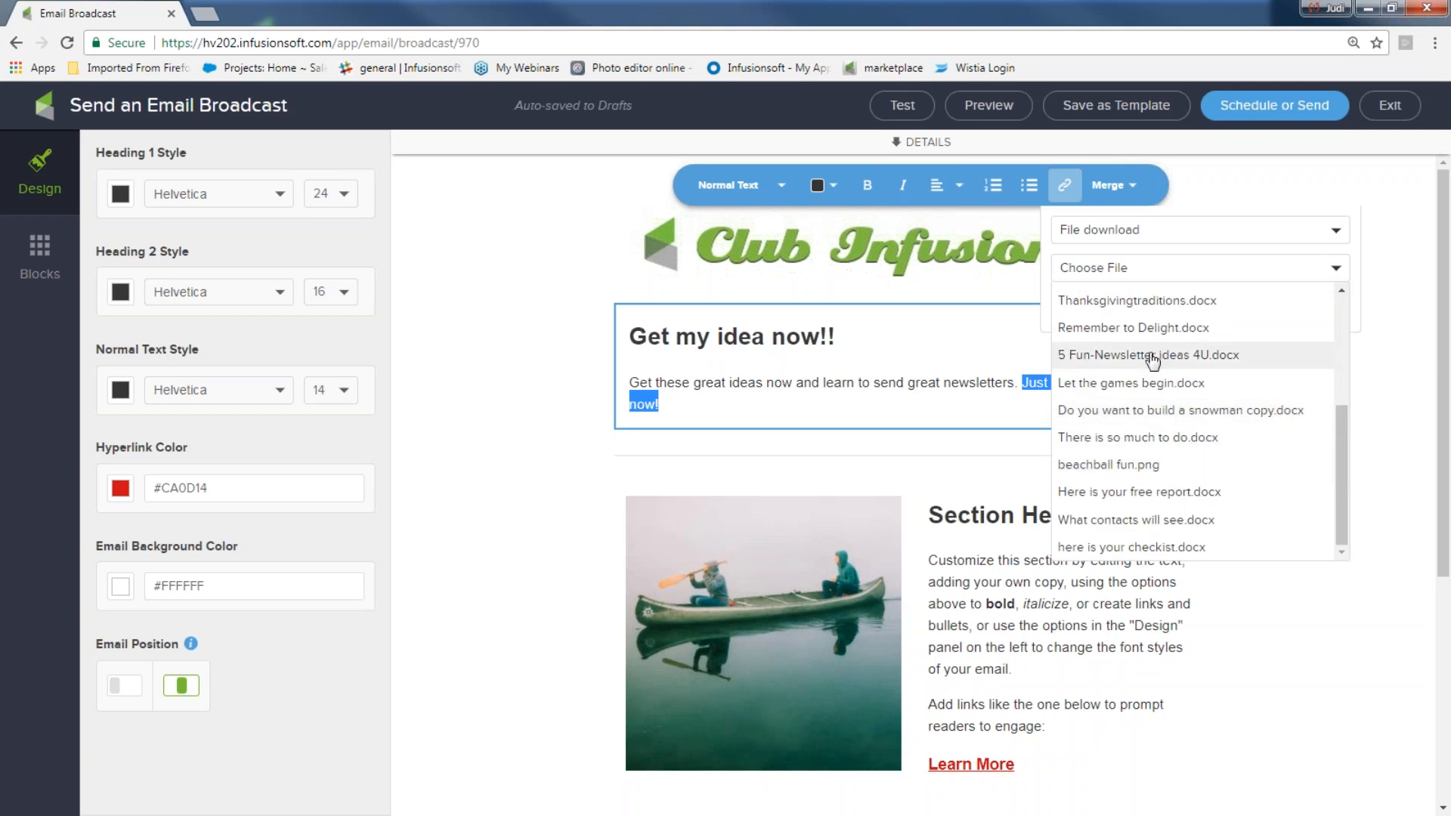
pyautogui.click(1089, 355)
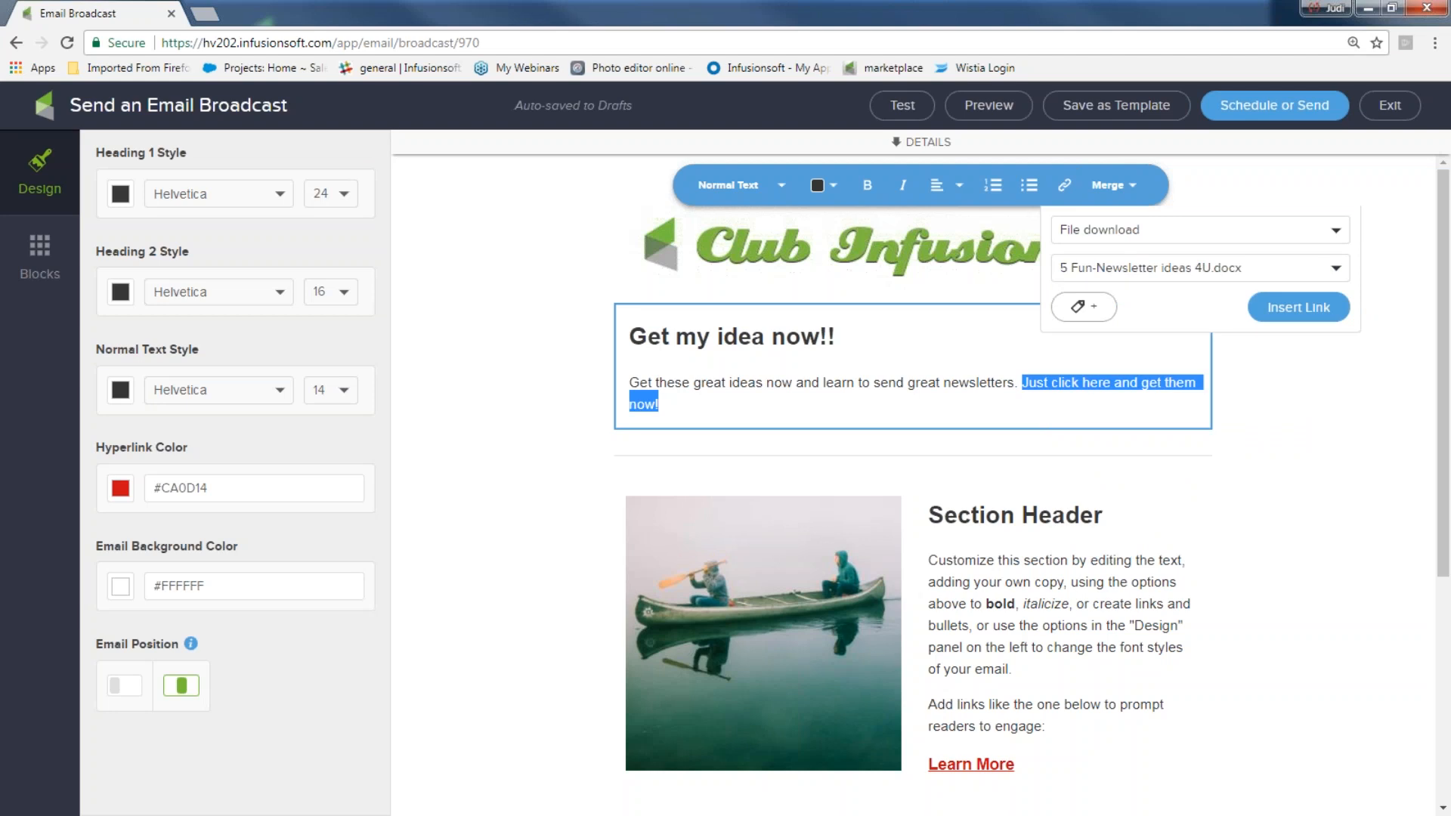
# - Add the "downloaded ideas" tag to the file download link and insert the link into the paragraph
pyautogui.click(1101, 308)
pyautogui.click(1103, 319)
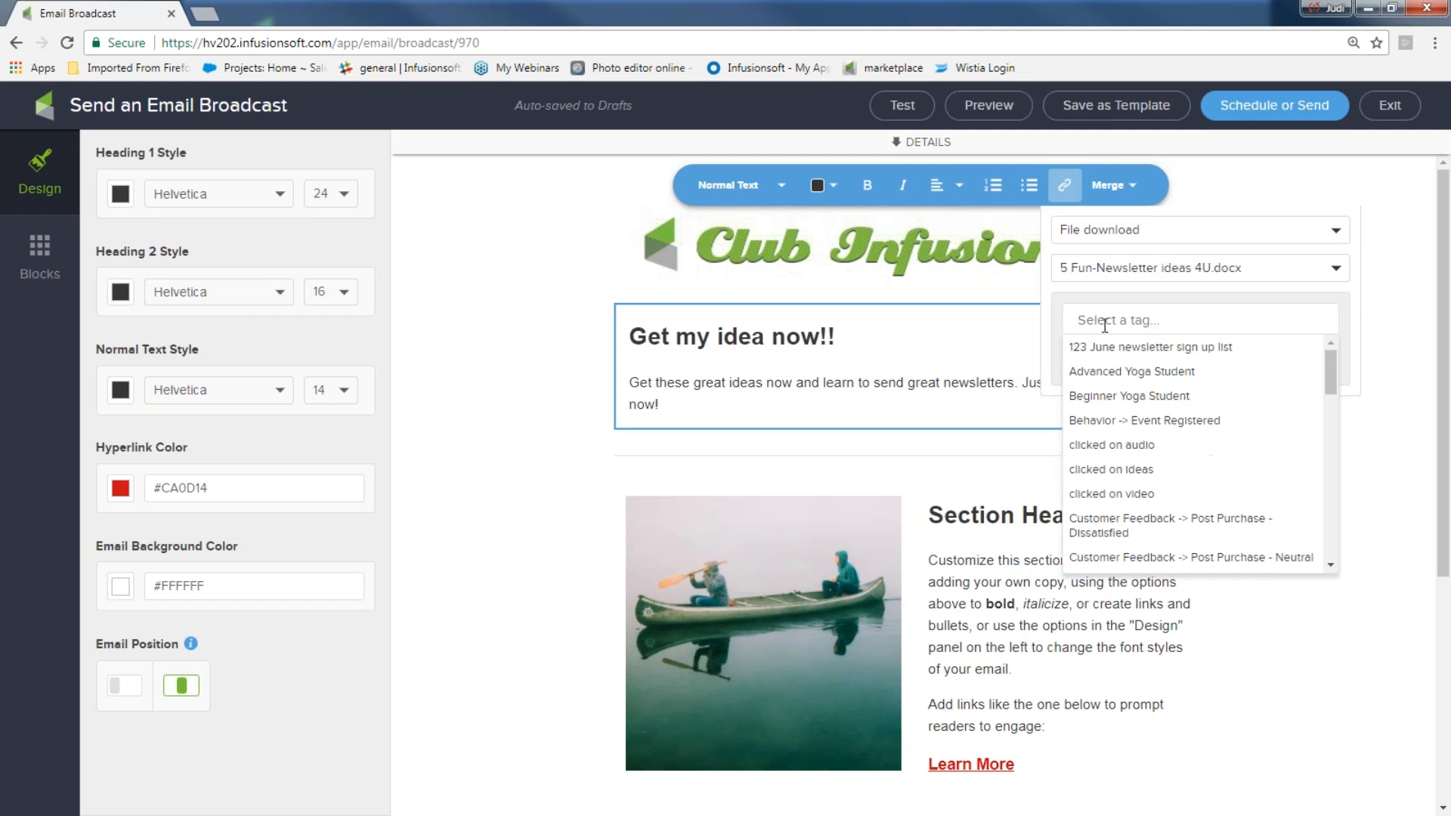
pyautogui.write('do')
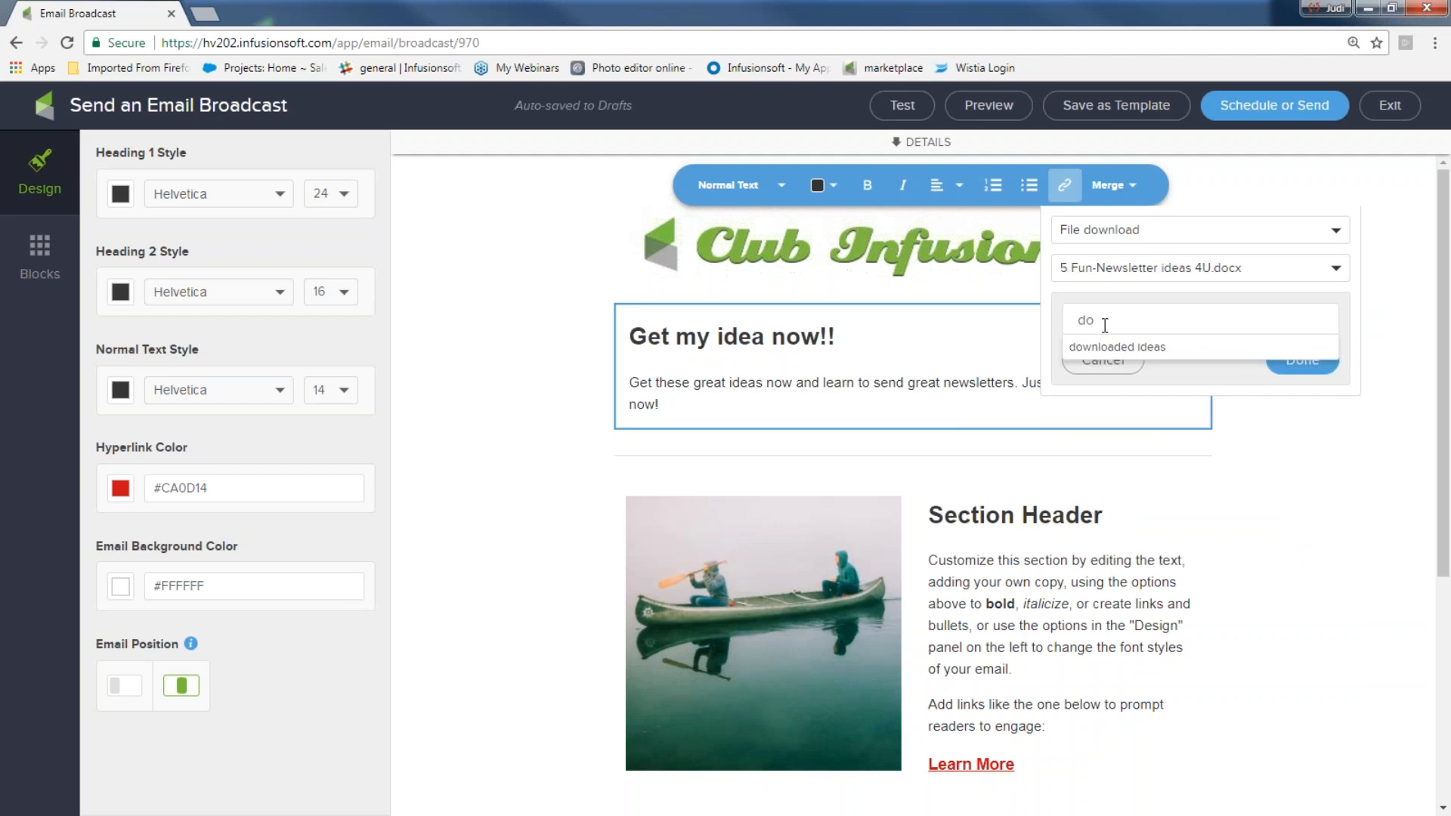
pyautogui.click(1111, 347)
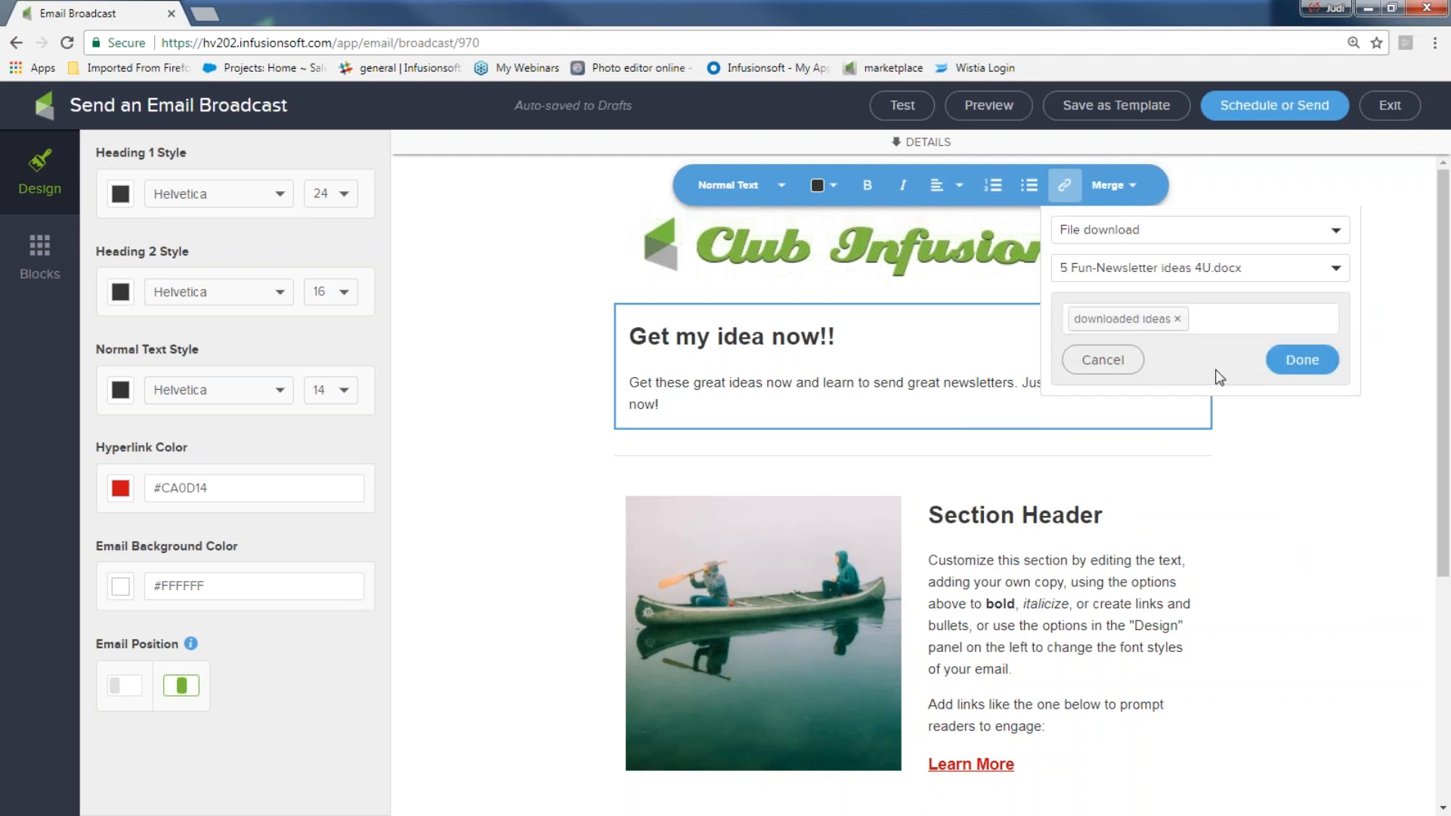
pyautogui.click(1327, 367)
pyautogui.click(1307, 312)
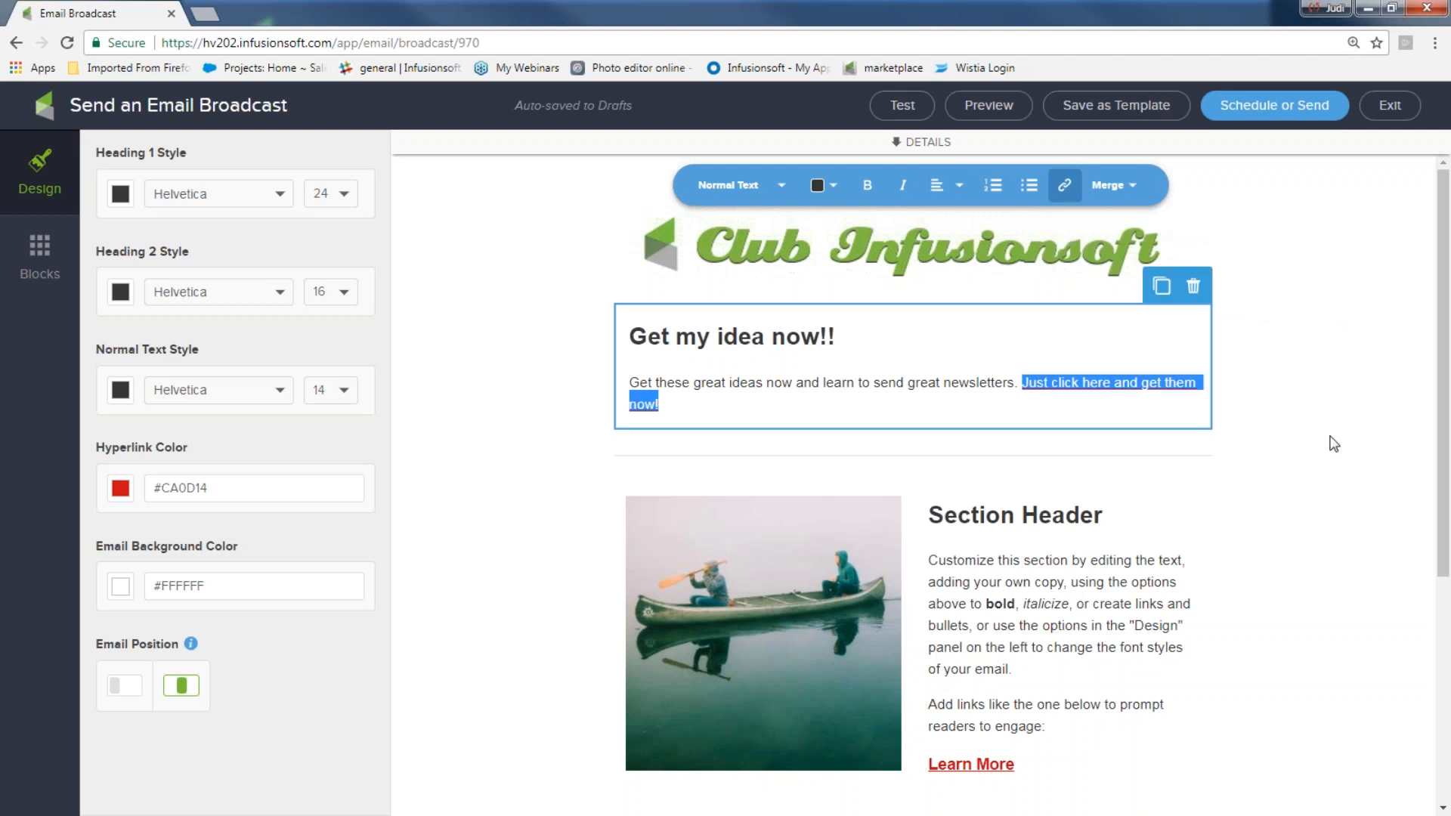
pyautogui.click(1335, 486)
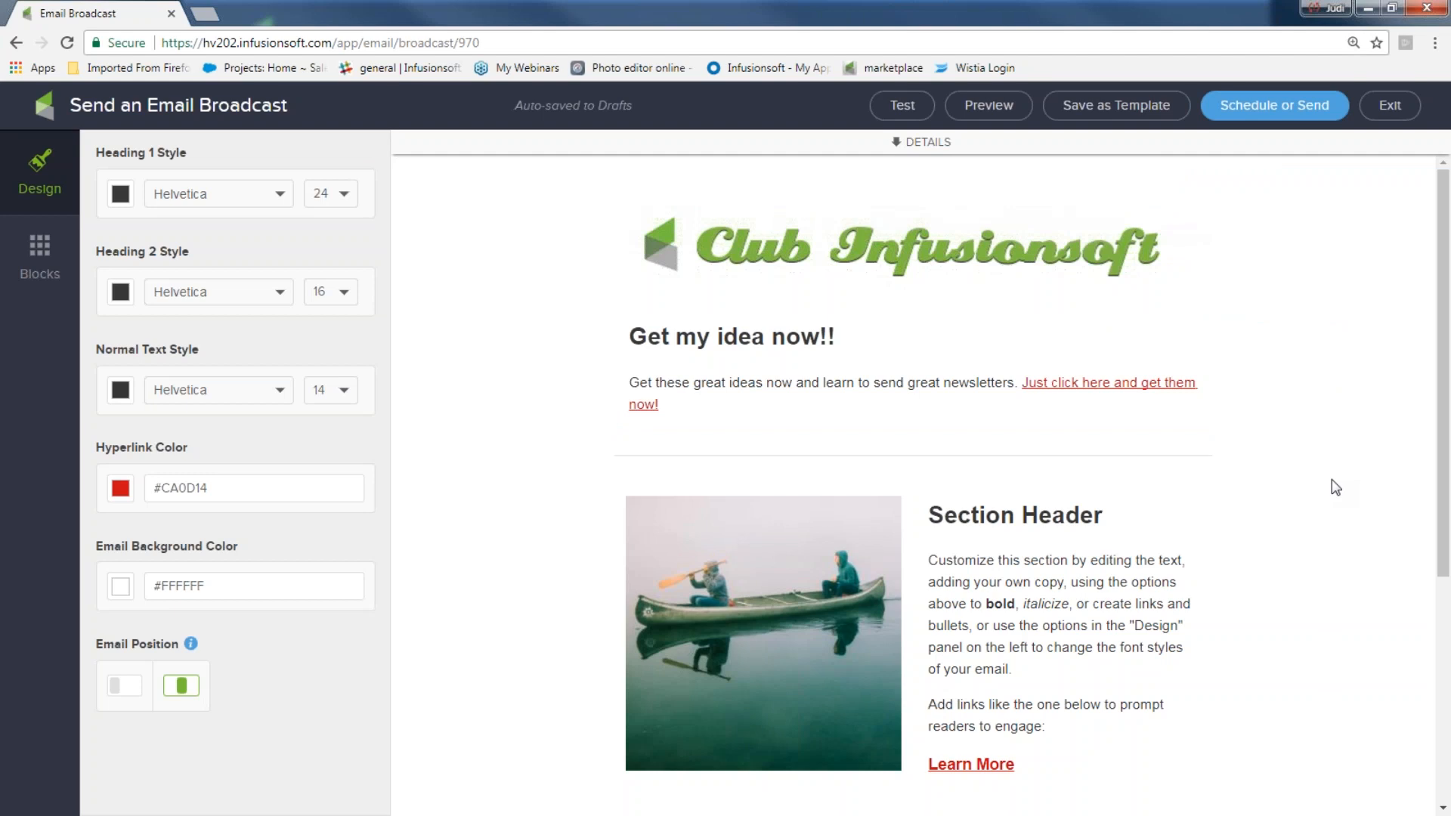
# - Correct the first heading to "Get my ideas now!!" and select the divider block below the paragraph
pyautogui.click(761, 335)
pyautogui.write('s')
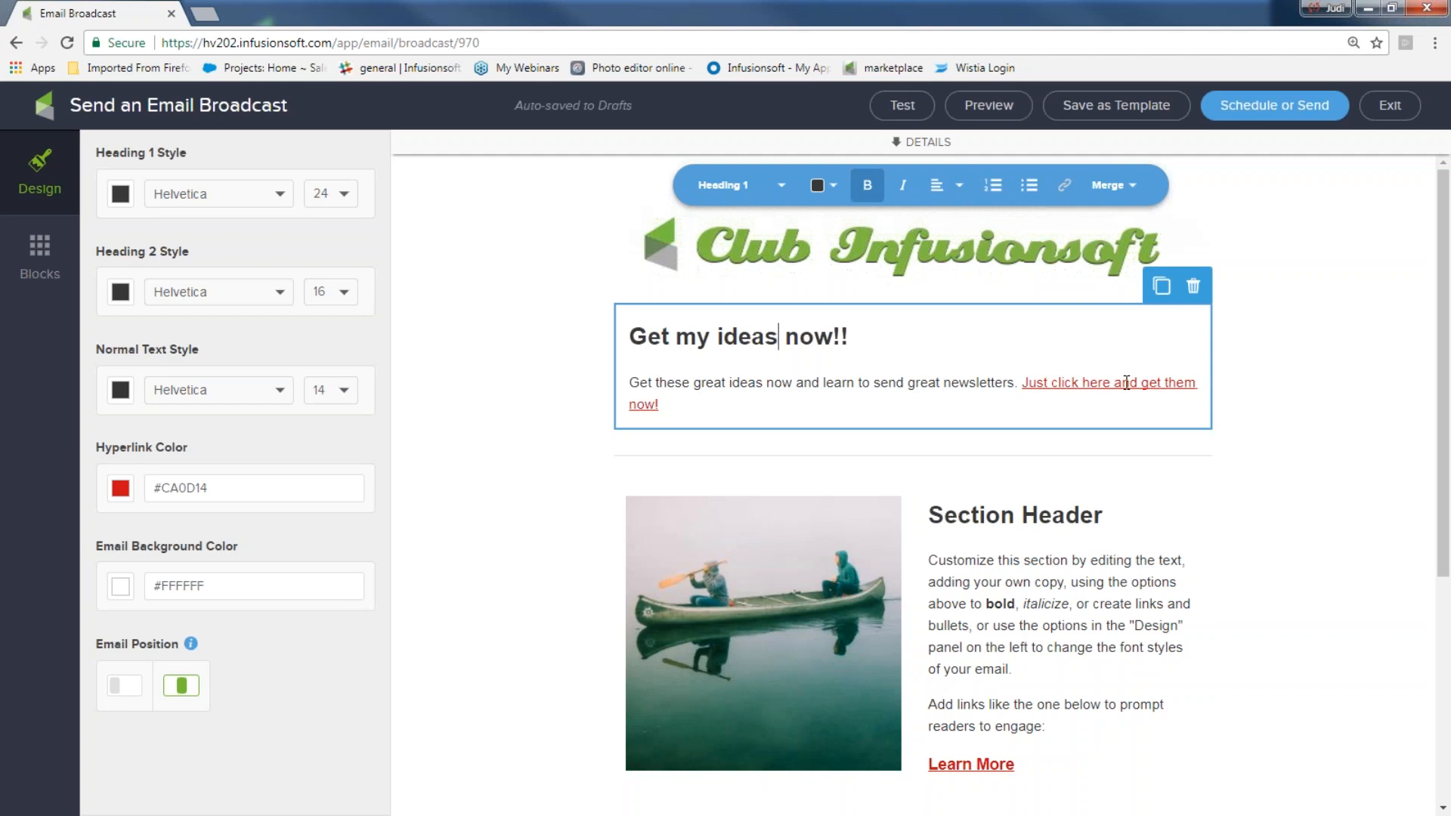
pyautogui.click(1074, 448)
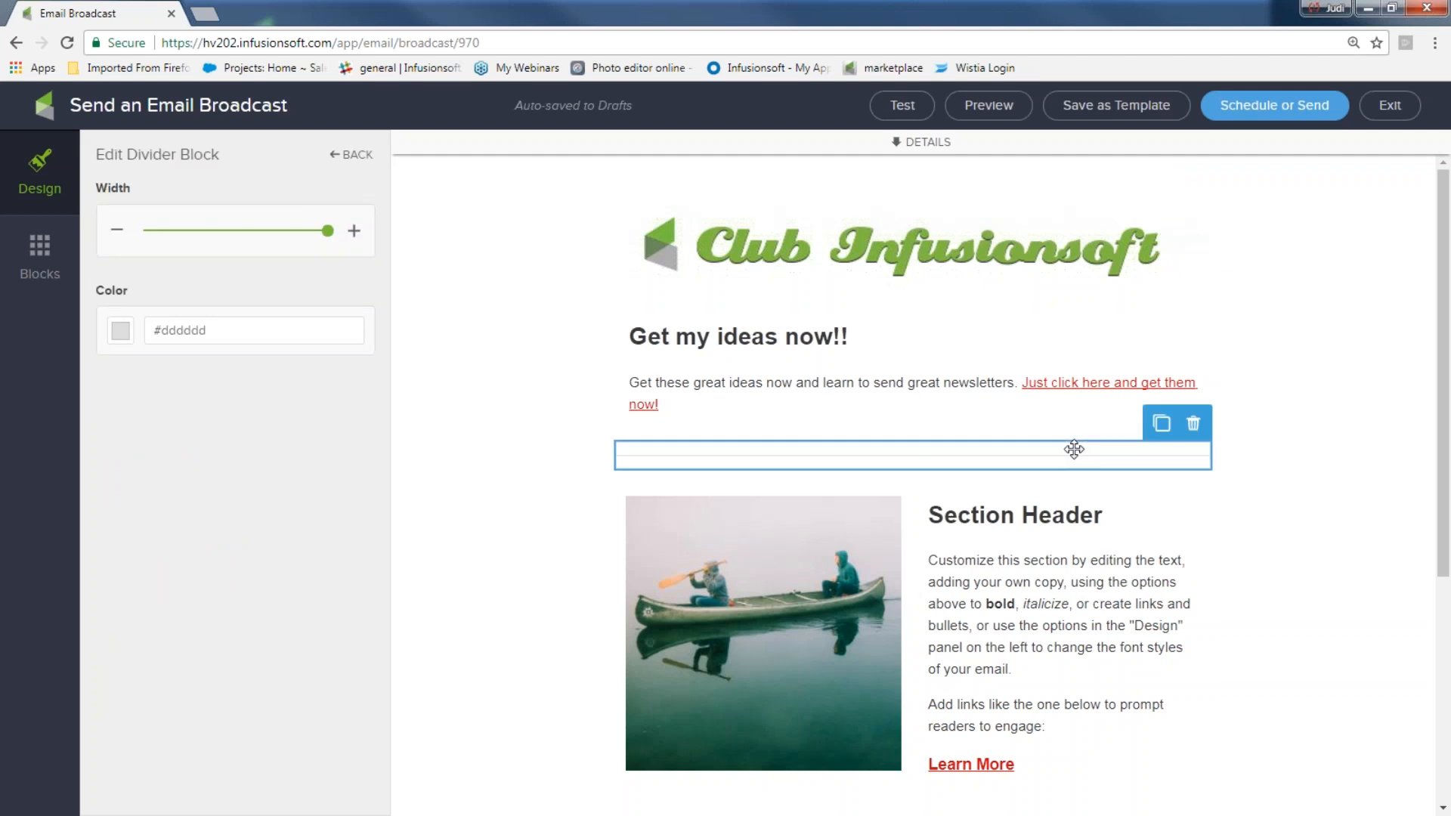
# - Narrow the divider below the intro paragraph slightly and set its color to dark green #3A7522
pyautogui.moveTo(330, 237)
pyautogui.mouseDown()
pyautogui.moveTo(270, 232)
pyautogui.moveTo(316, 232)
pyautogui.mouseUp()
pyautogui.click(120, 333)
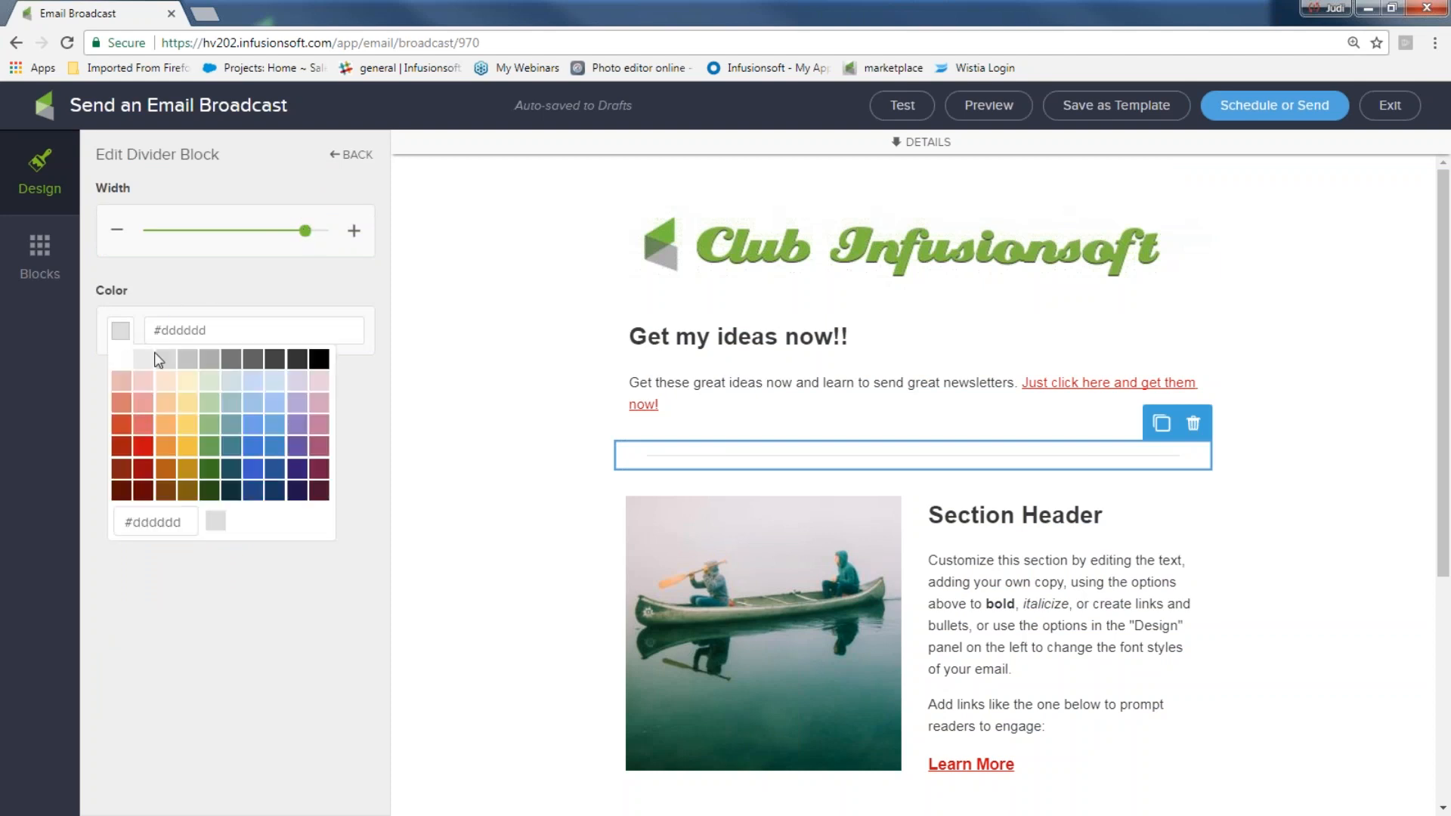
pyautogui.click(253, 450)
pyautogui.click(216, 452)
pyautogui.click(215, 466)
pyautogui.click(447, 464)
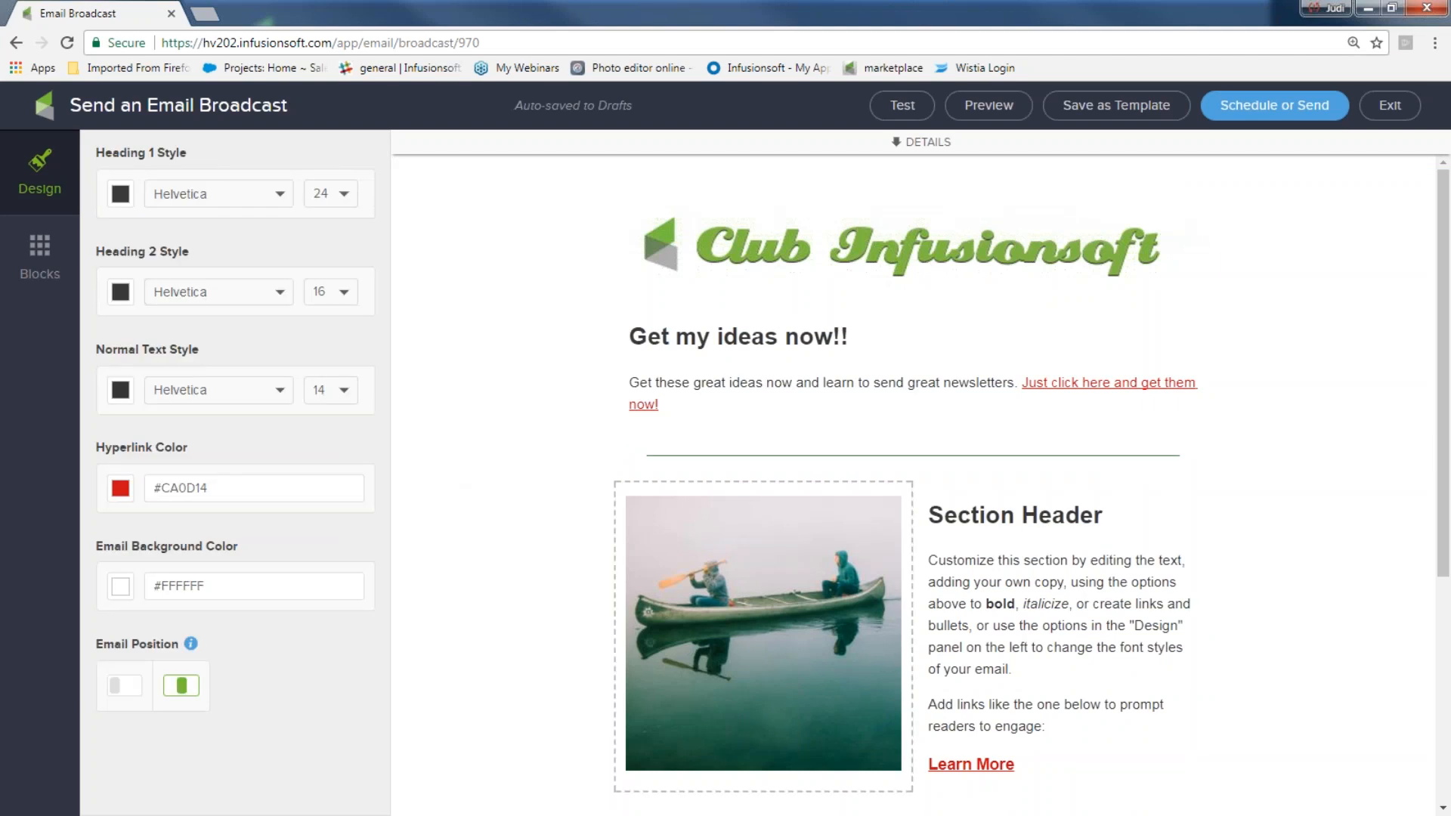
# - Replace the canoe image with the car photo and enlarge it to fill the image block's width
pyautogui.click(757, 519)
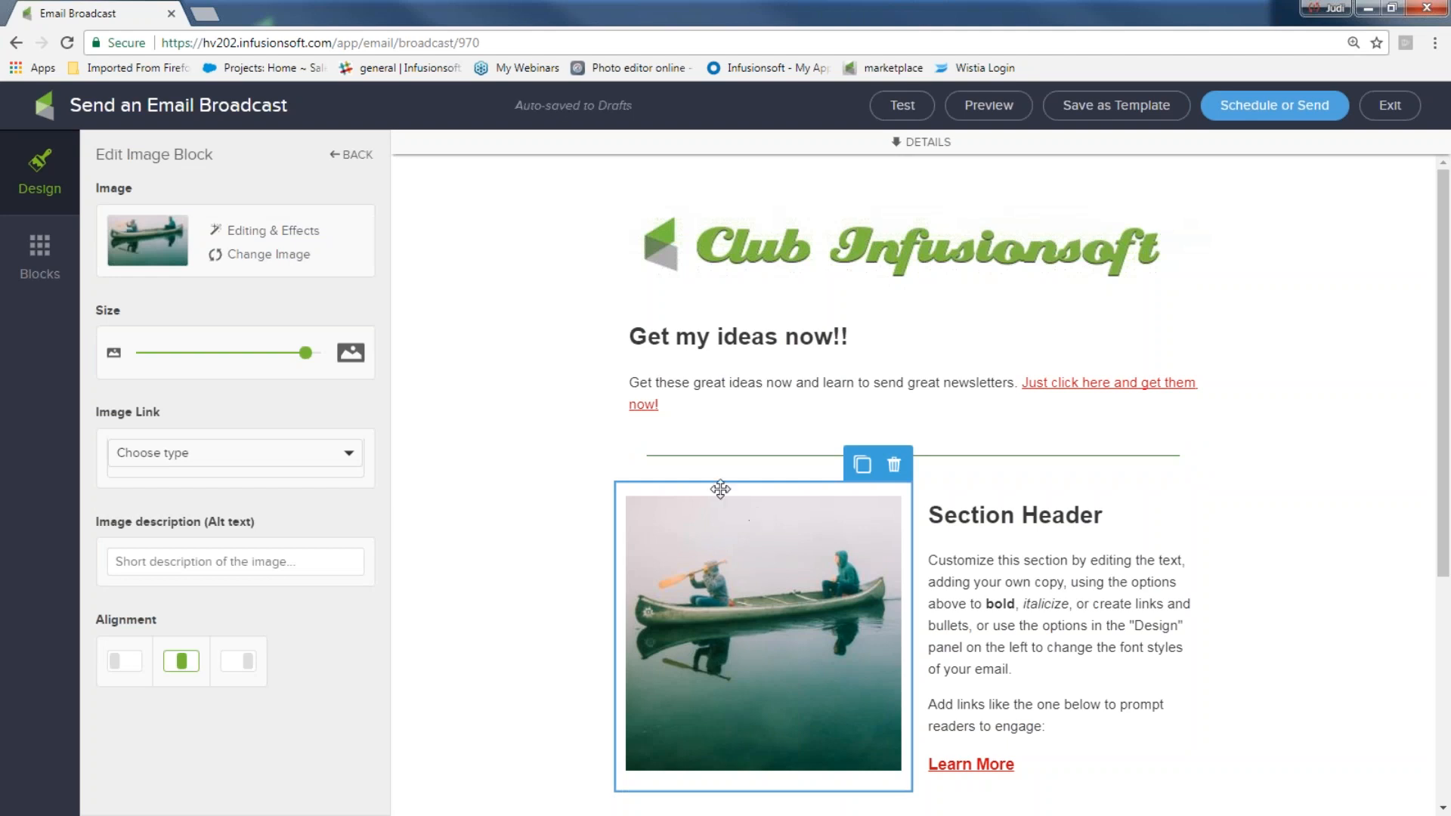
pyautogui.click(297, 257)
pyautogui.click(231, 310)
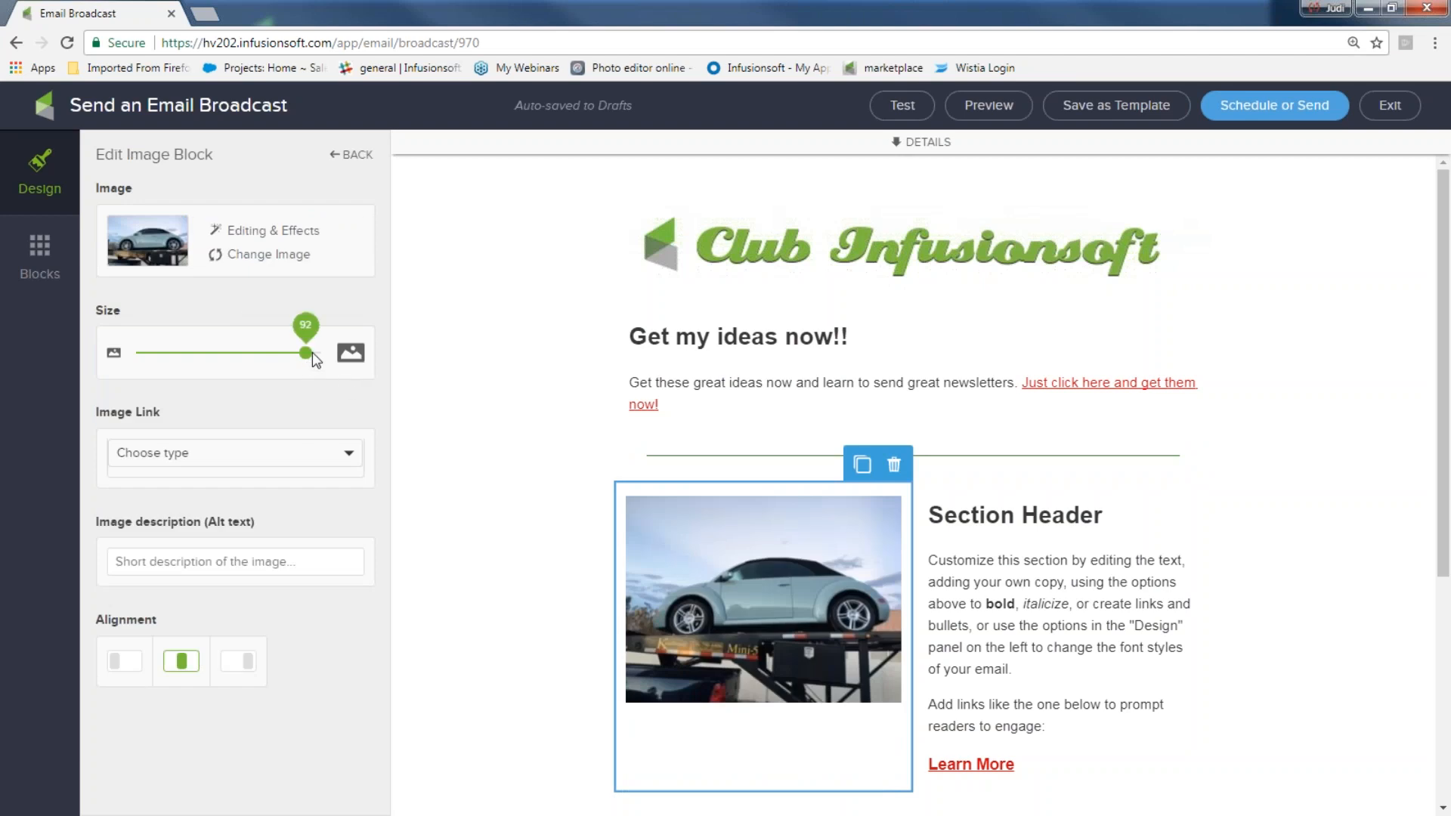
pyautogui.moveTo(311, 352); pyautogui.dragTo(327, 353)
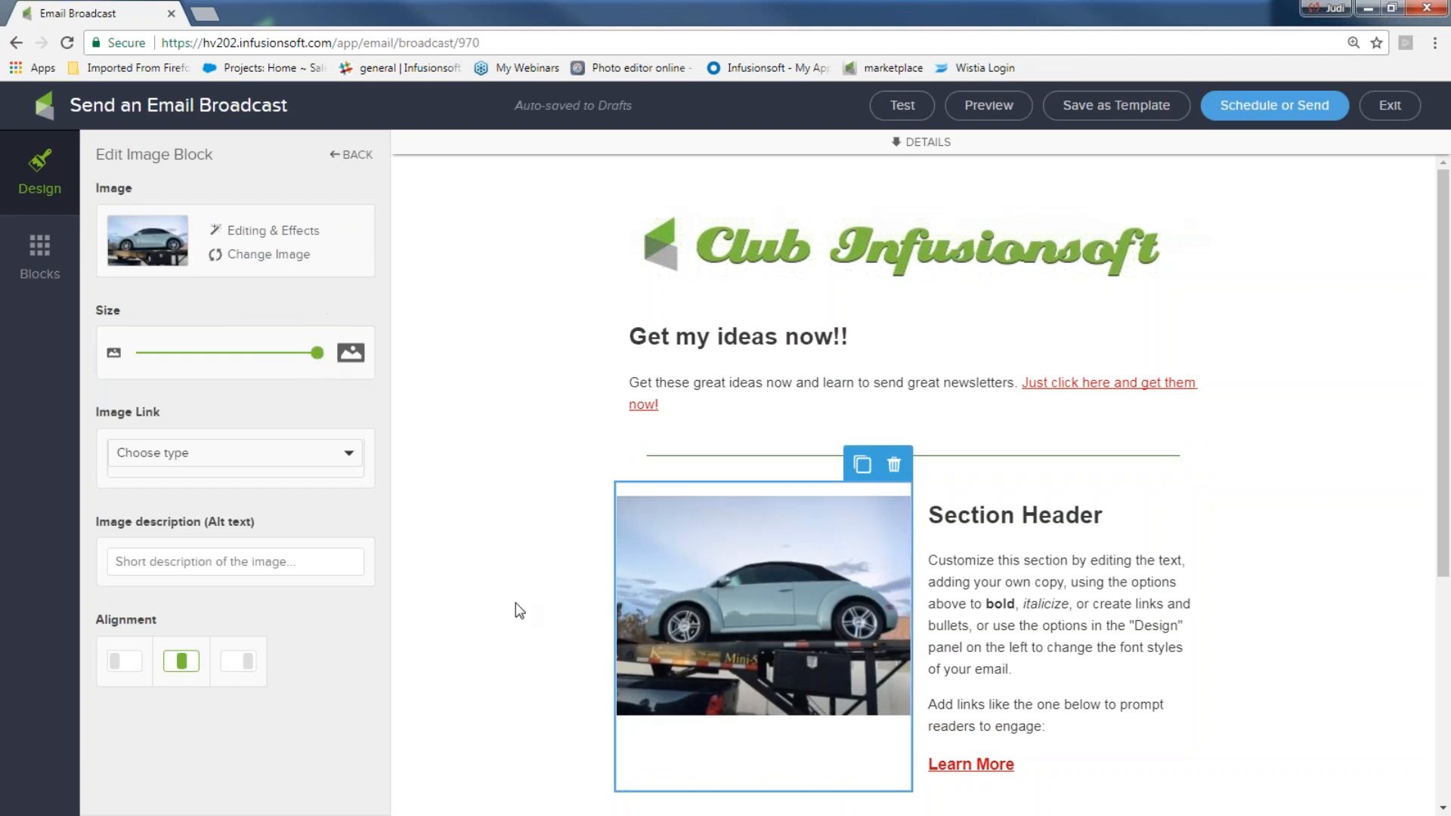
pyautogui.click(570, 613)
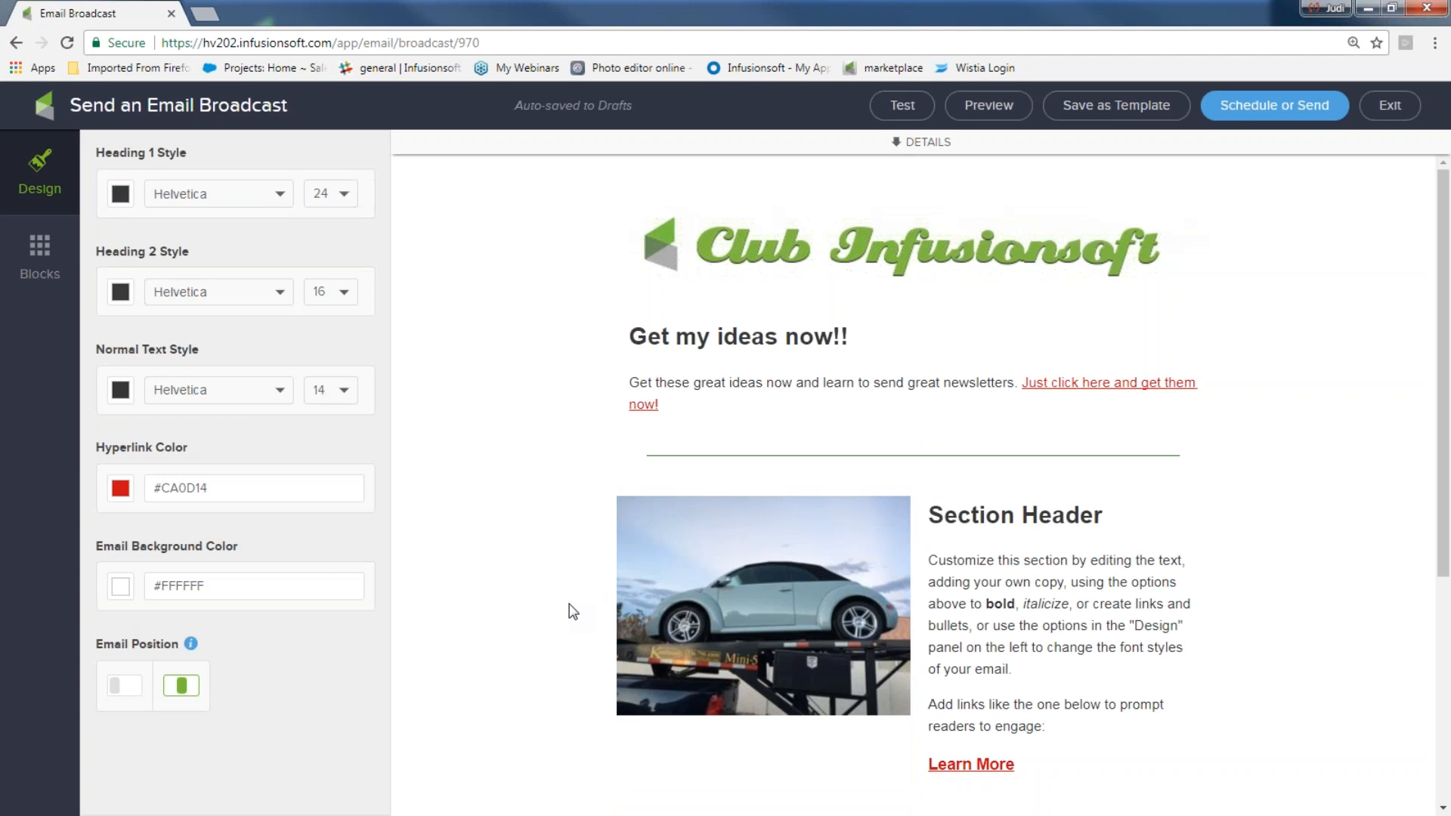
pyautogui.click(663, 553)
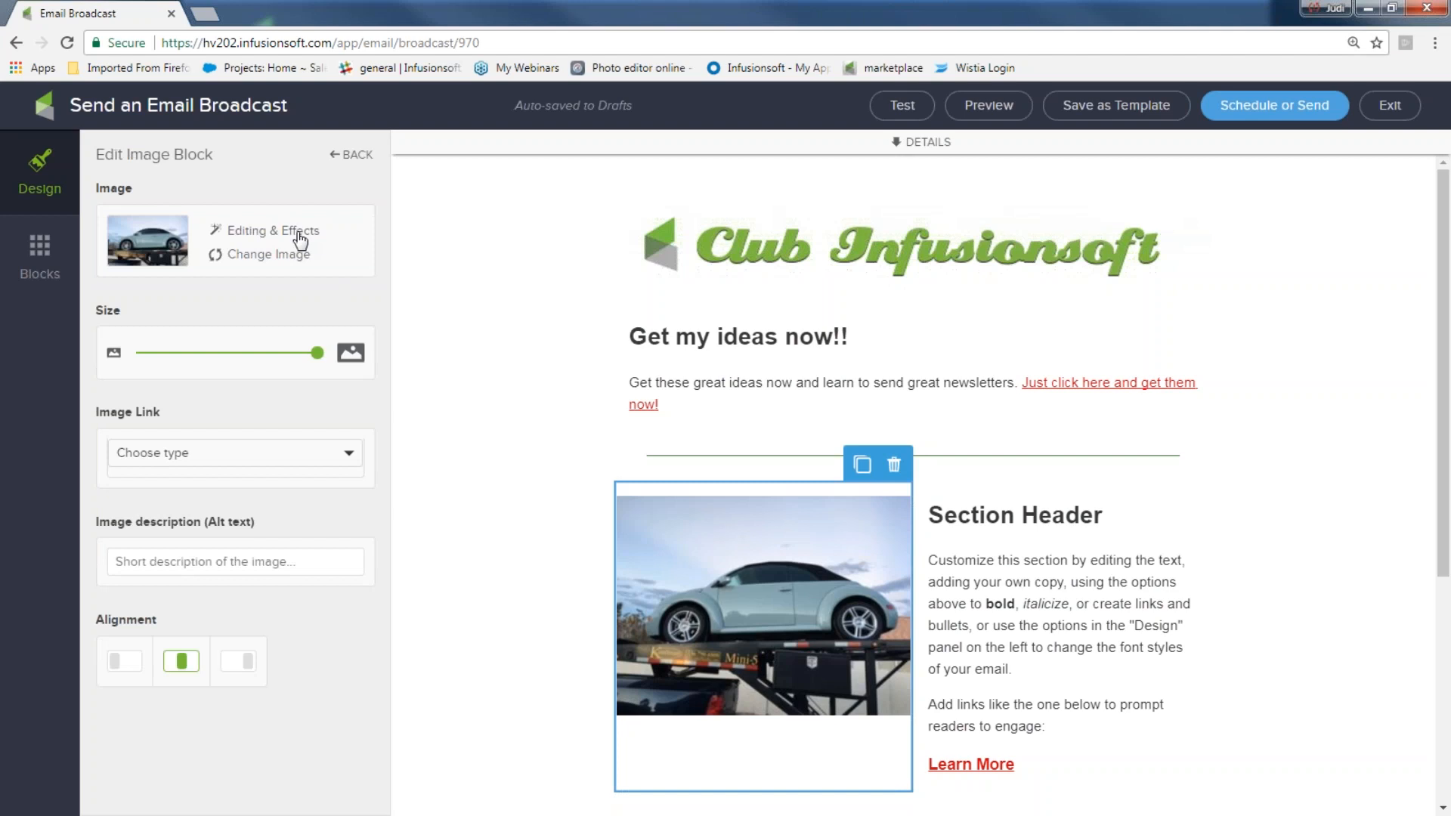
# - Replace the section heading beside the car photo with "Check this out!!"
pyautogui.click(1111, 522)
pyautogui.moveTo(1111, 521); pyautogui.dragTo(910, 505)
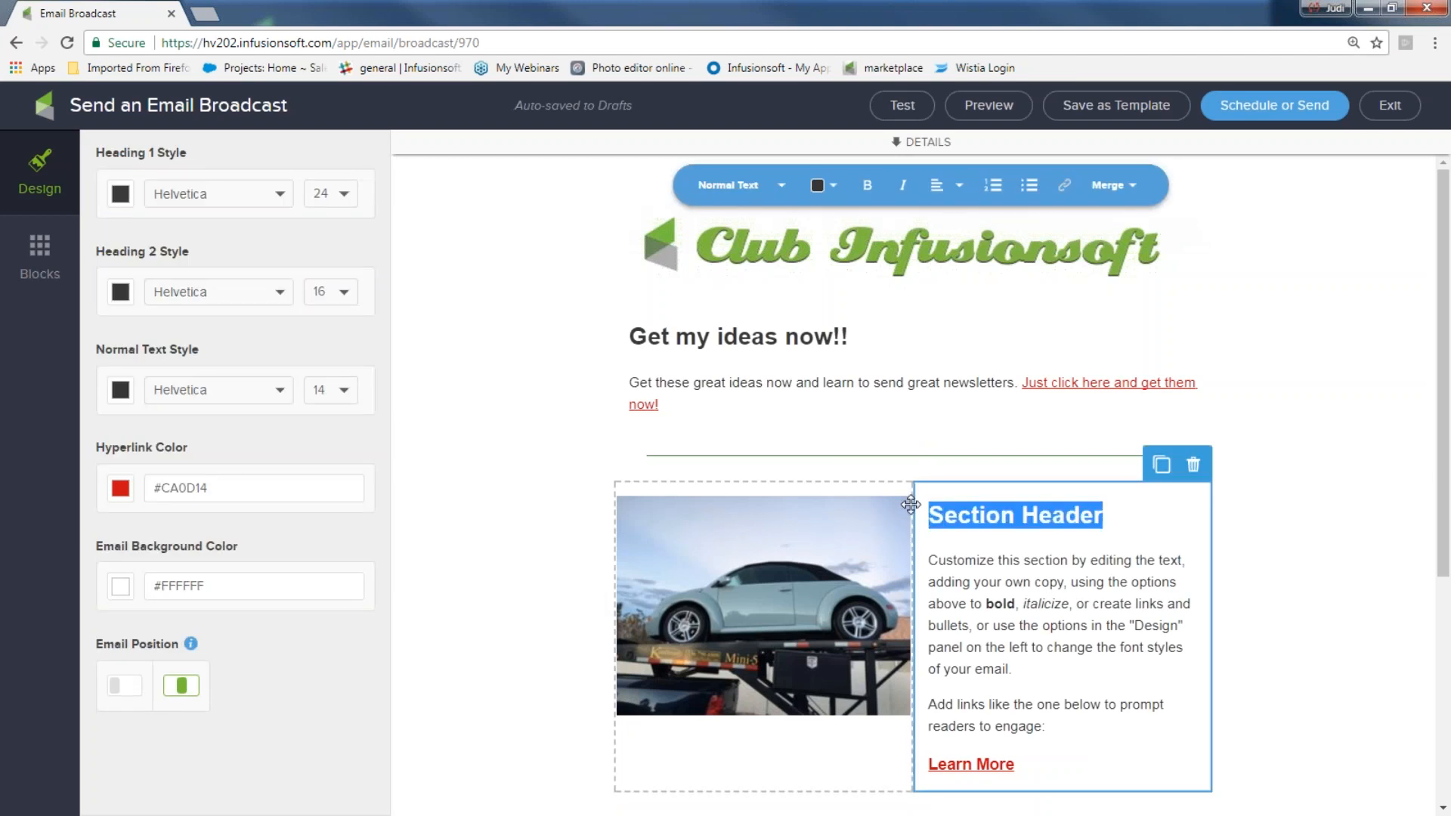
pyautogui.write('Check this ')
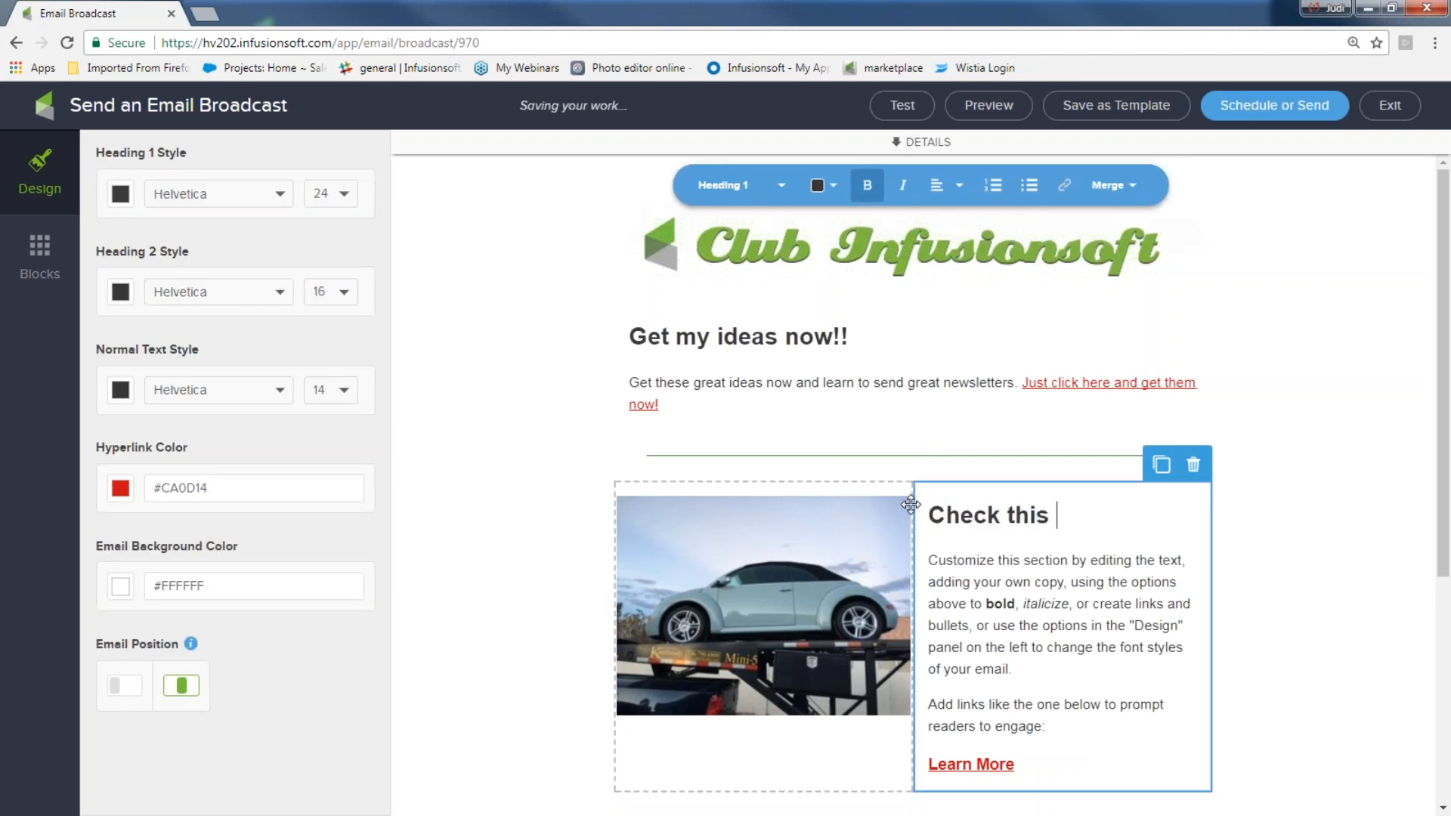
pyautogui.write('out!!')
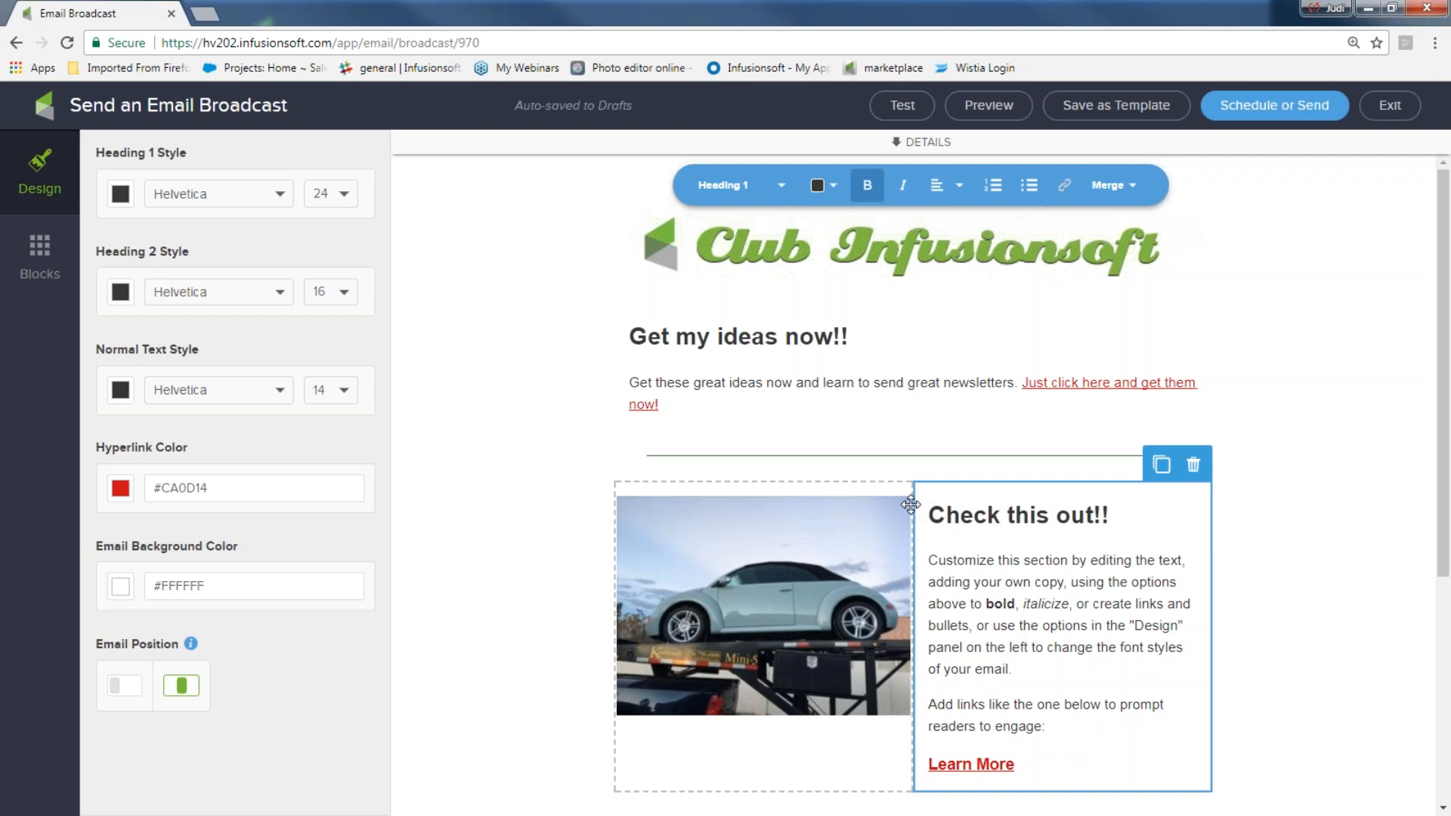
pyautogui.moveTo(1015, 764); pyautogui.dragTo(922, 766)
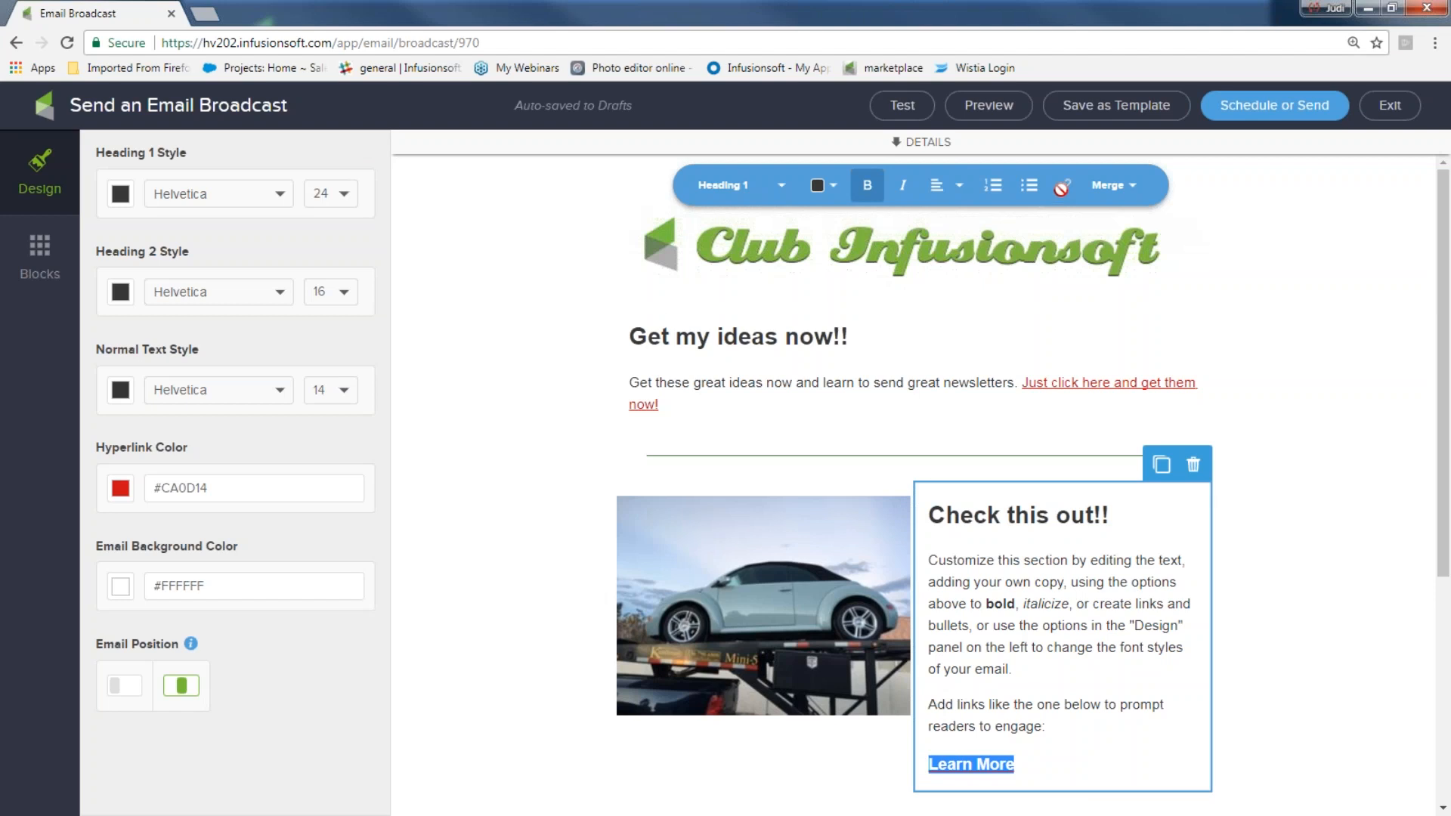
pyautogui.click(1098, 726)
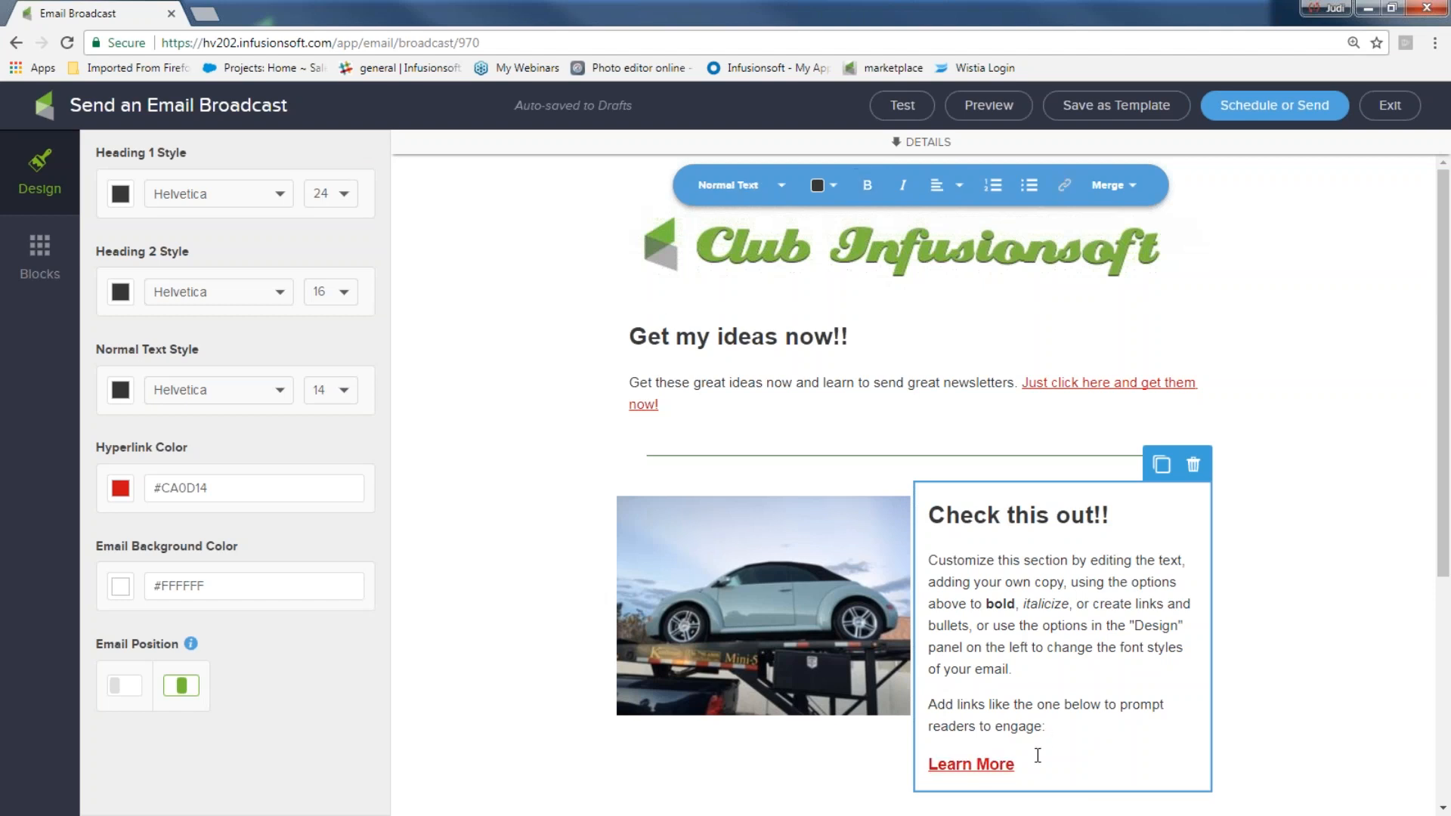
pyautogui.moveTo(1016, 764); pyautogui.dragTo(927, 755)
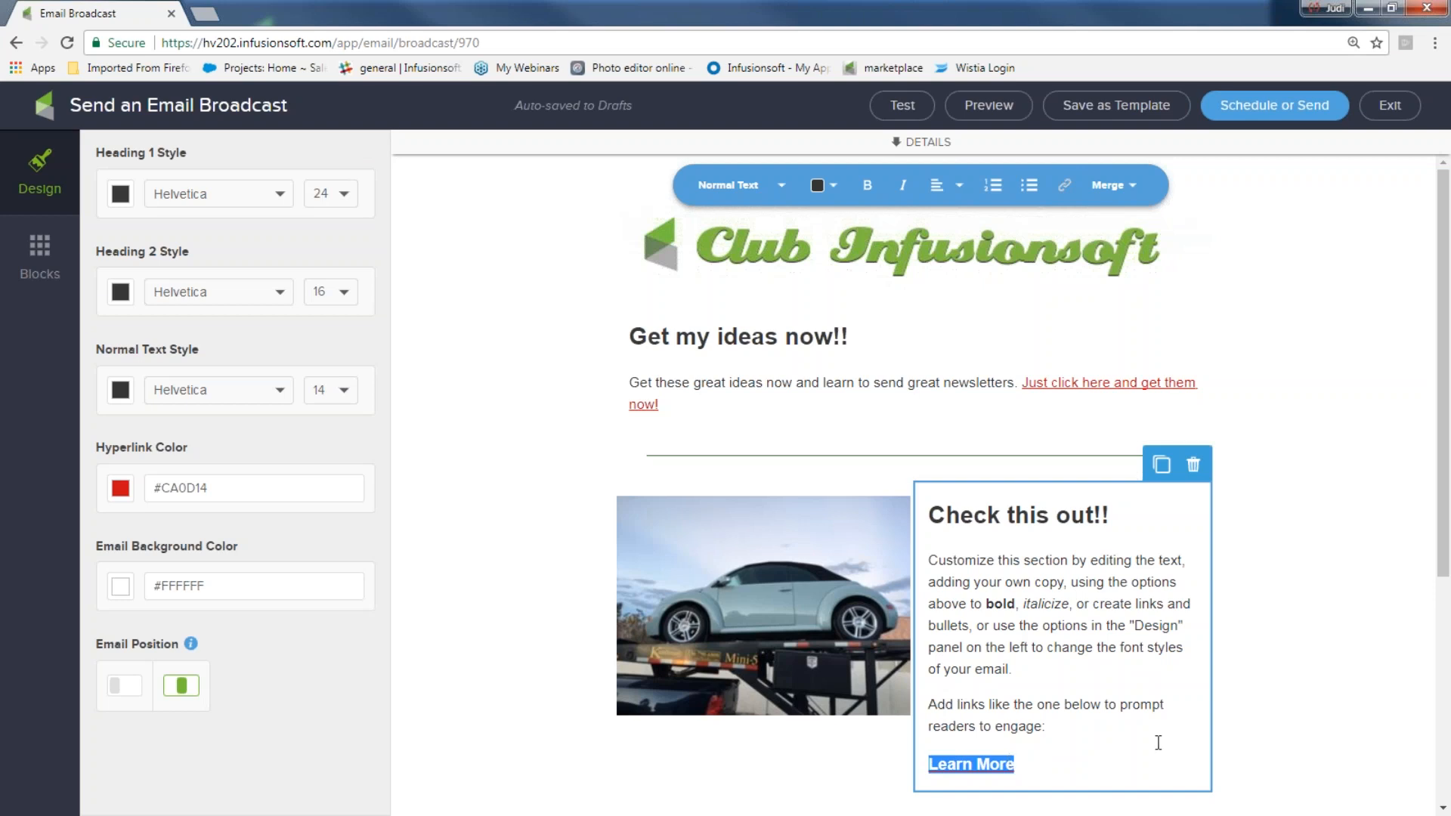
pyautogui.click(1263, 739)
# - Delete the light gray divider below the car photo section
pyautogui.scroll(-4, 1279, 663)
pyautogui.click(1122, 548)
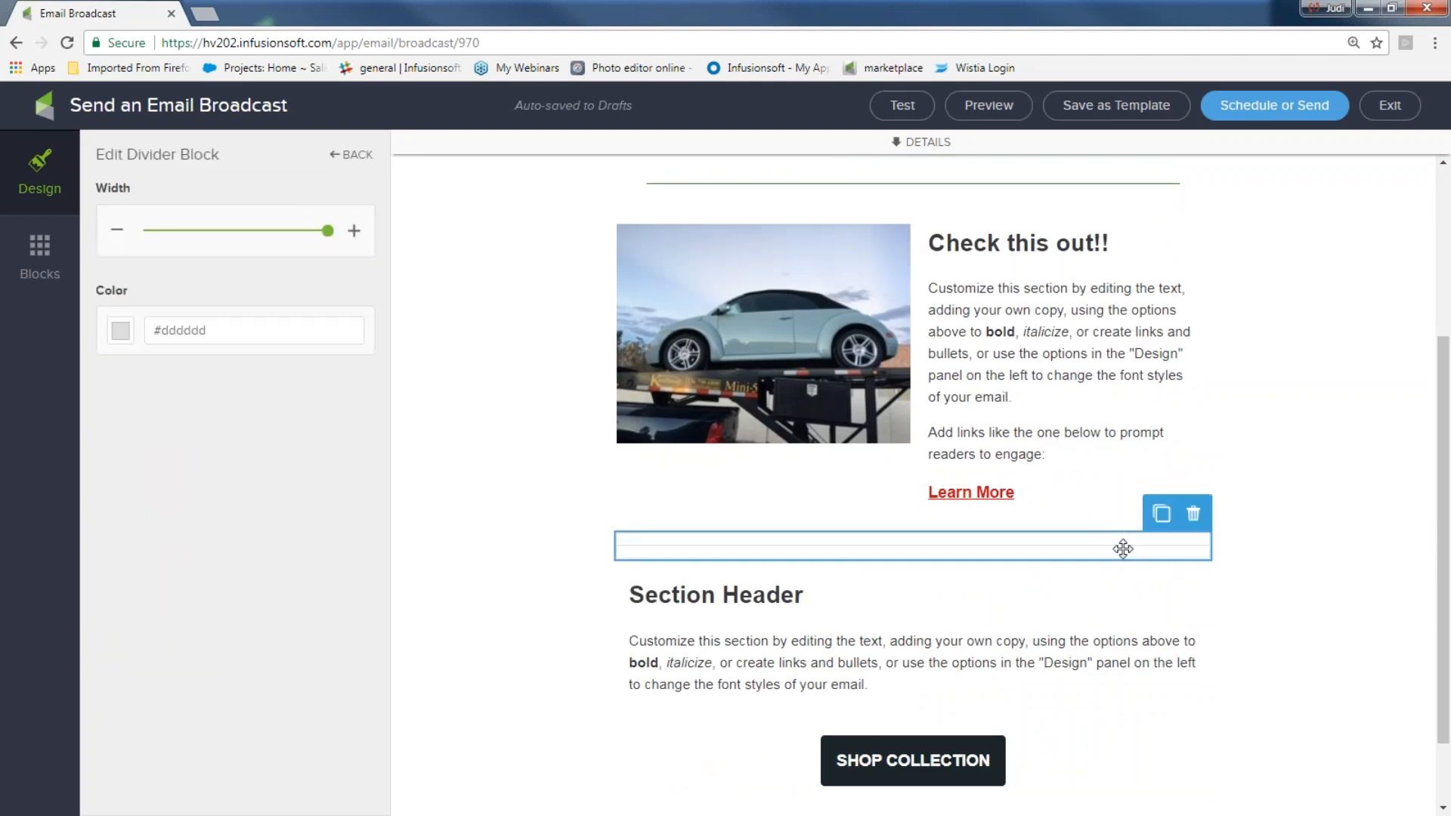
pyautogui.scroll(4, 1123, 549)
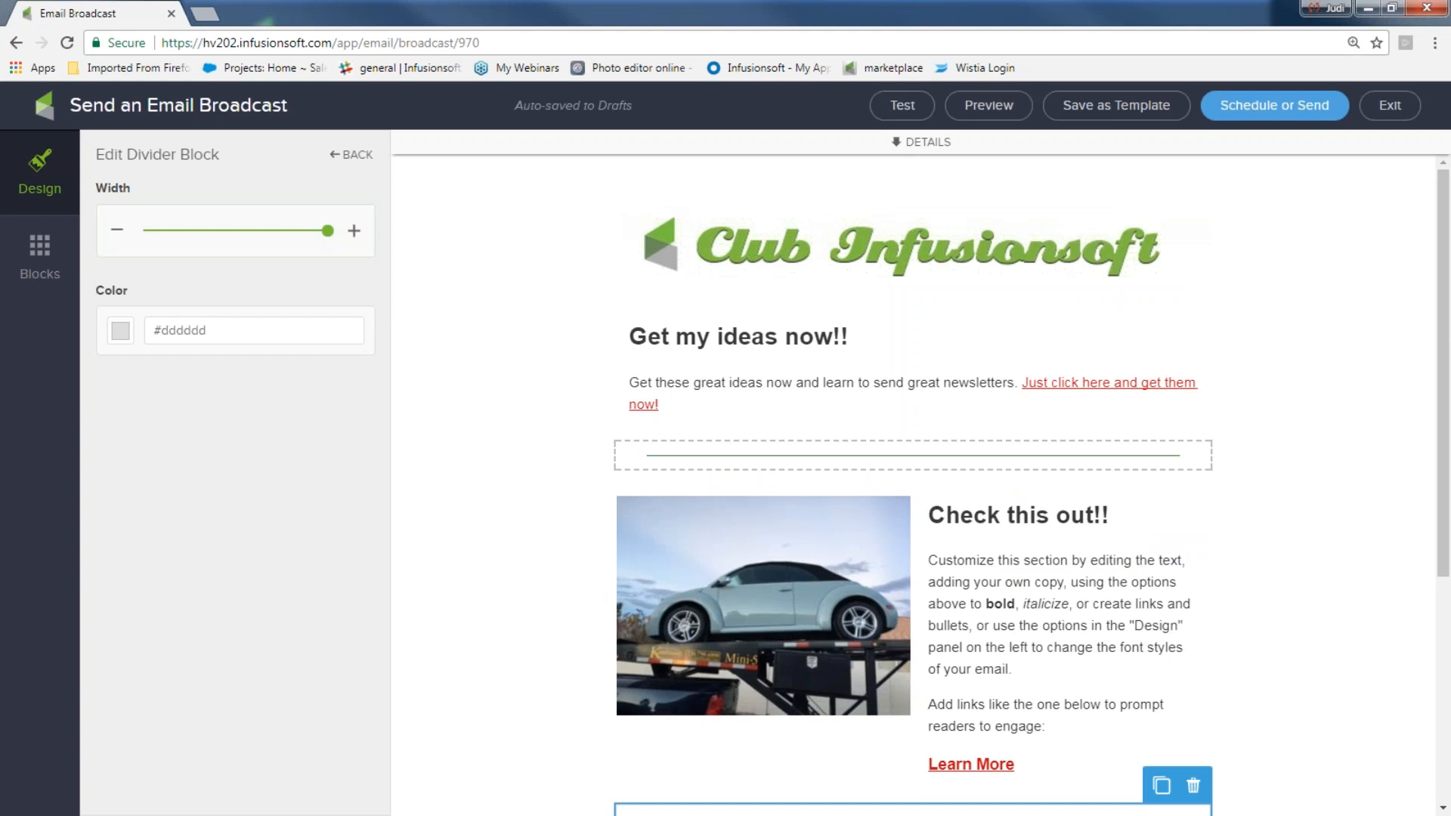
pyautogui.scroll(-1, 1180, 615)
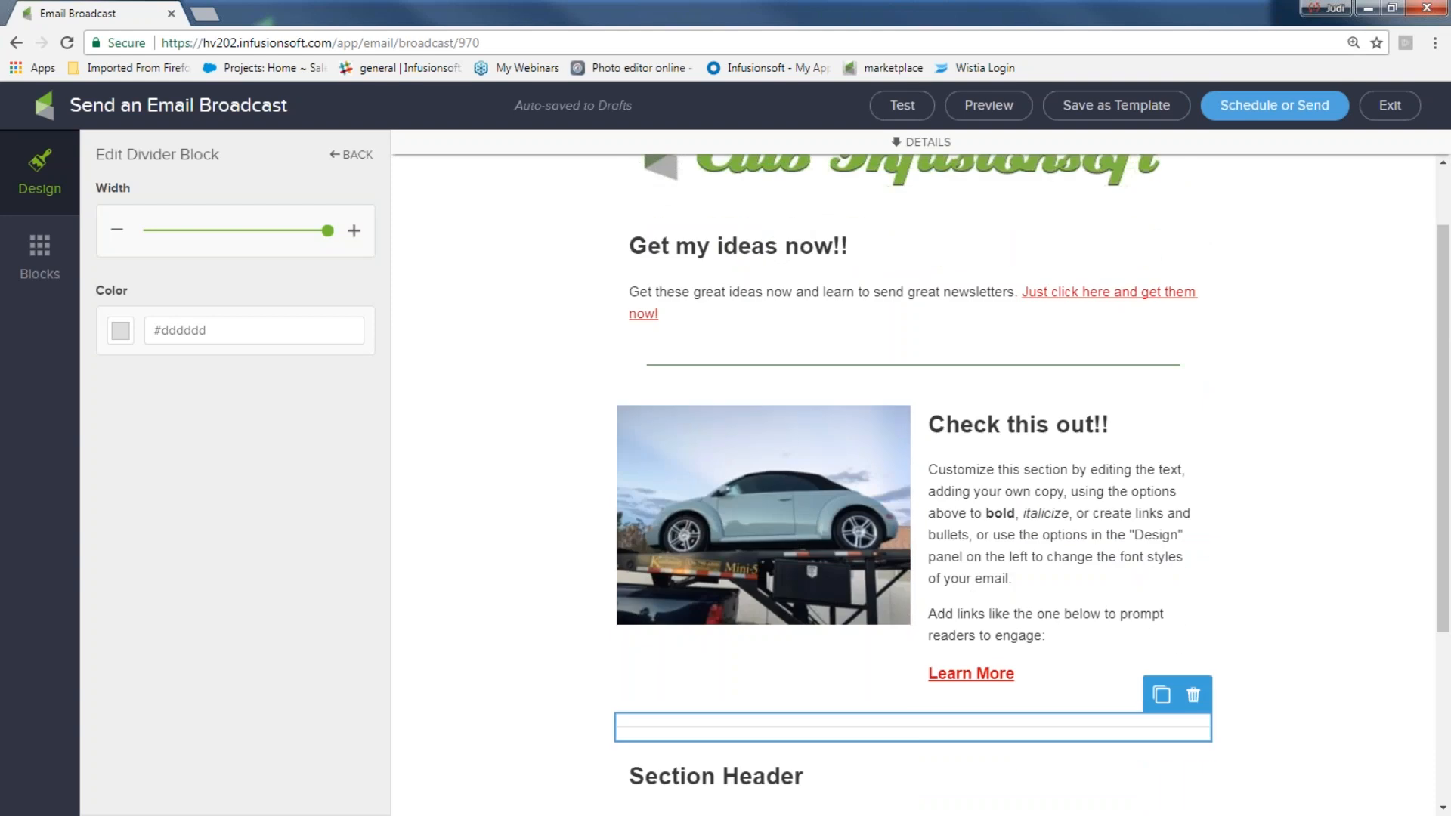
pyautogui.click(1193, 694)
pyautogui.click(1186, 729)
# - Duplicate the green divider and move the copy below the car photo section
pyautogui.click(1113, 365)
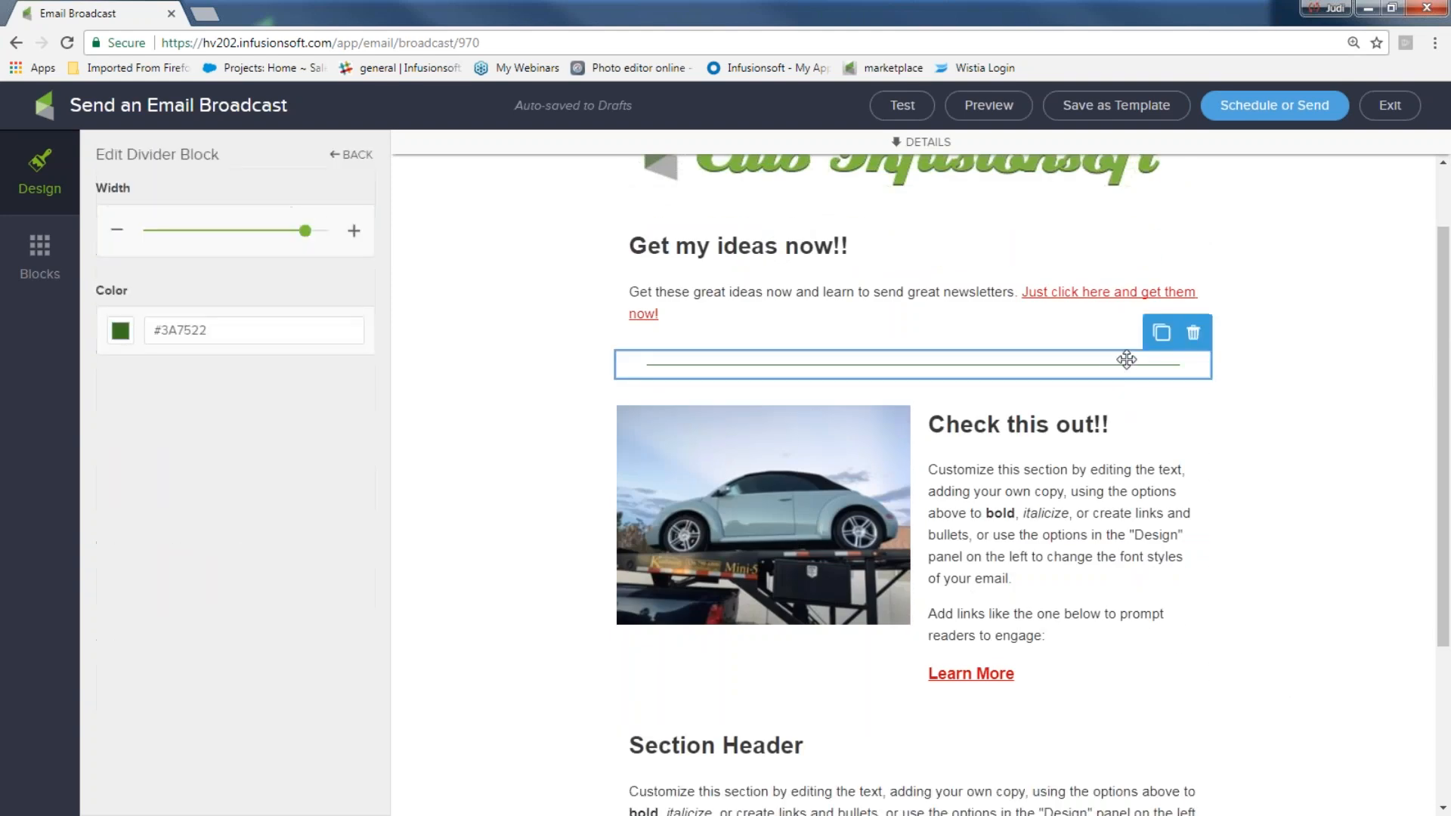
pyautogui.click(1162, 334)
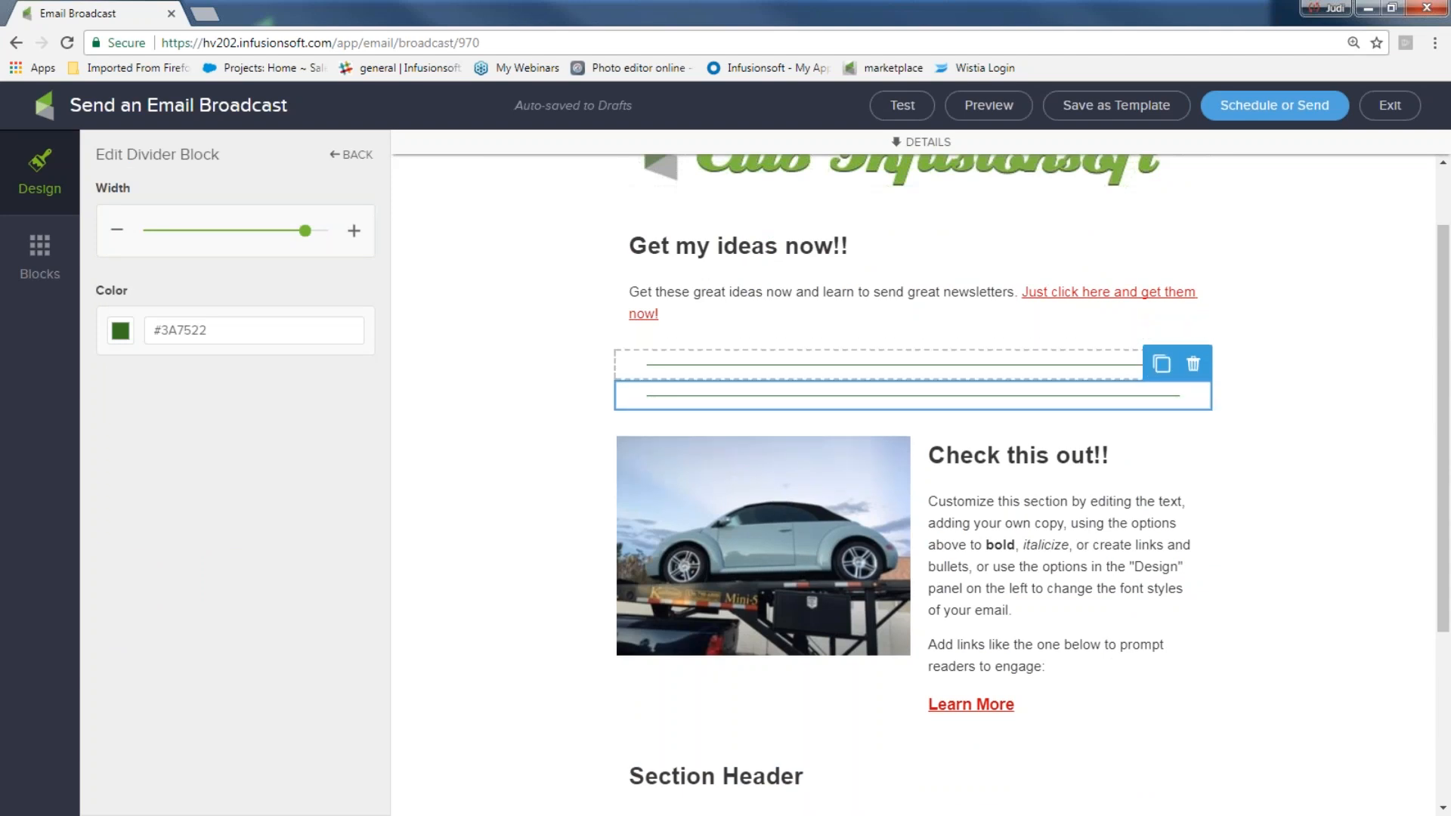
pyautogui.moveTo(1114, 388); pyautogui.dragTo(1013, 492)
pyautogui.click(1377, 722)
pyautogui.scroll(5, 1375, 718)
pyautogui.scroll(-5, 1335, 707)
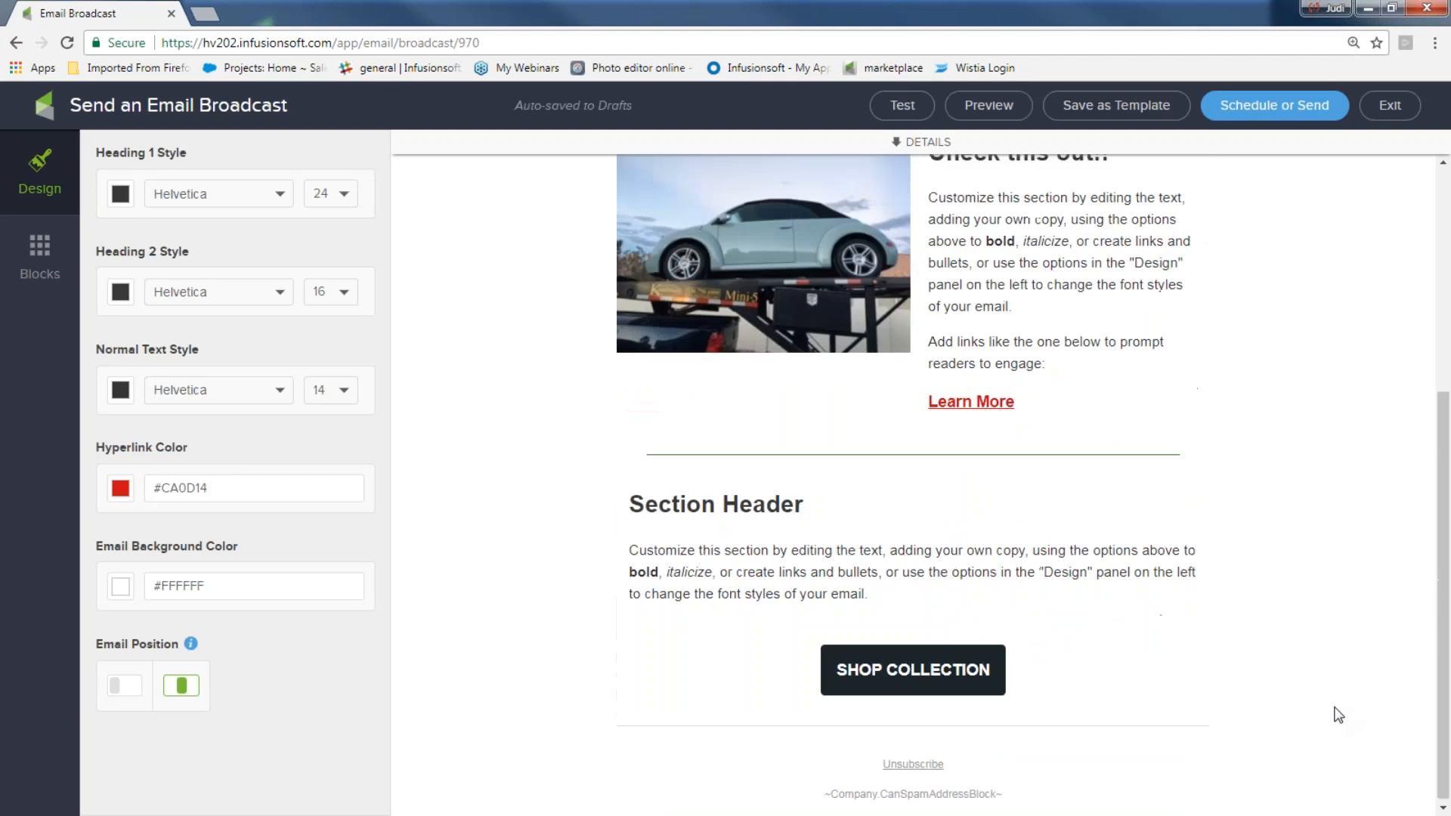
# - Delete the "Section Header" text block above the SHOP COLLECTION button
pyautogui.scroll(1, 1318, 672)
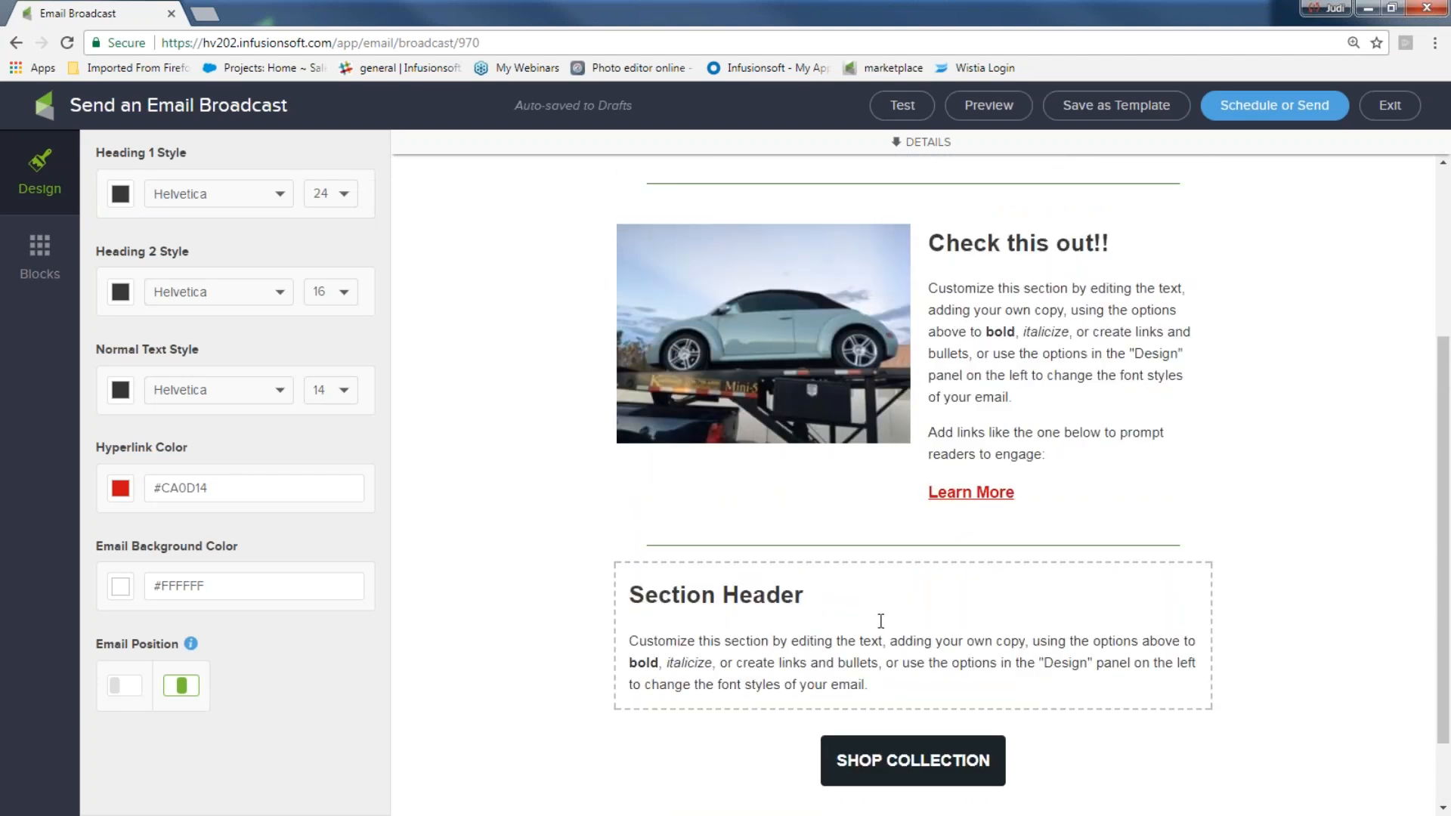
pyautogui.click(881, 621)
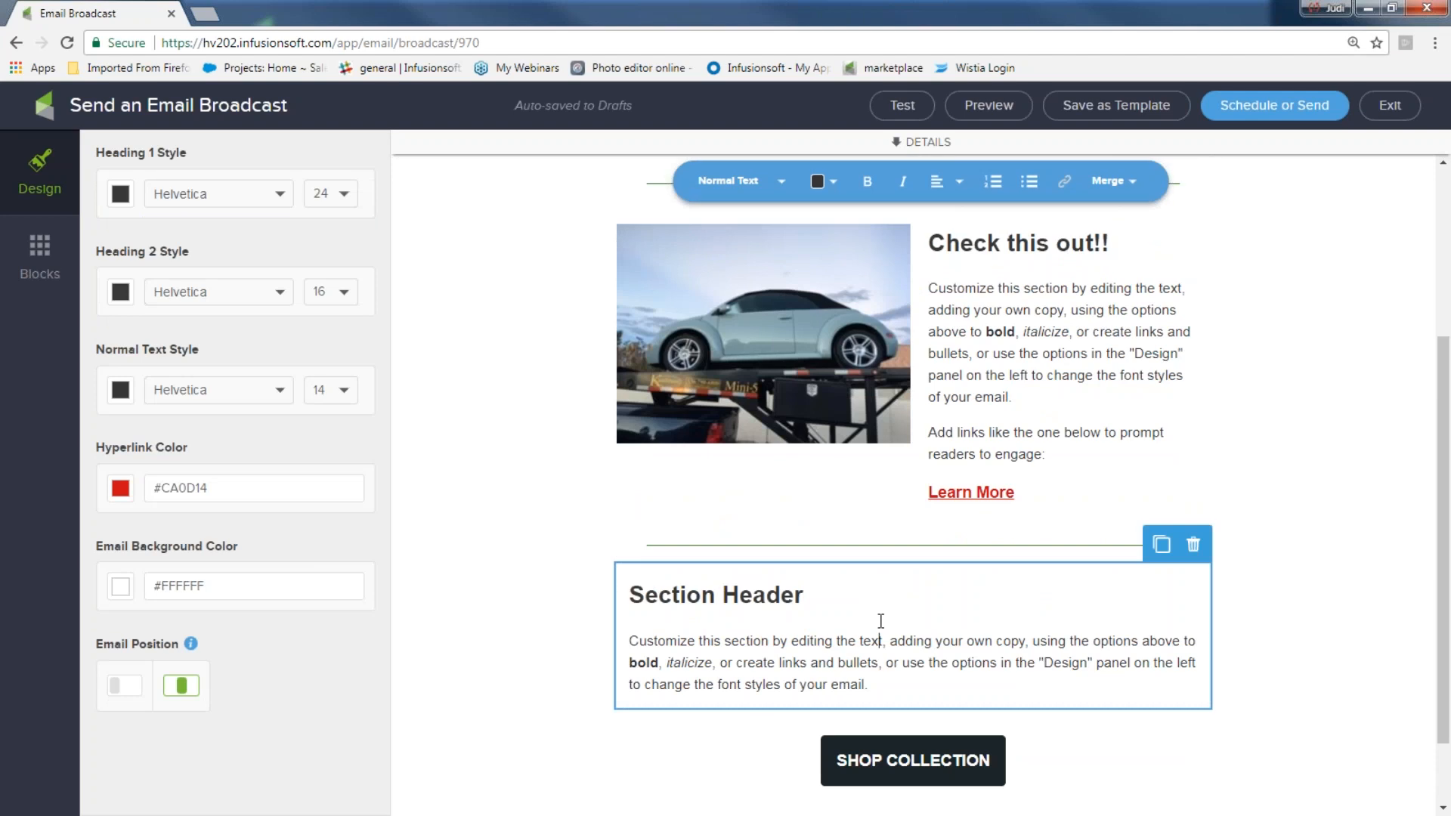
pyautogui.click(1194, 554)
pyautogui.click(1186, 577)
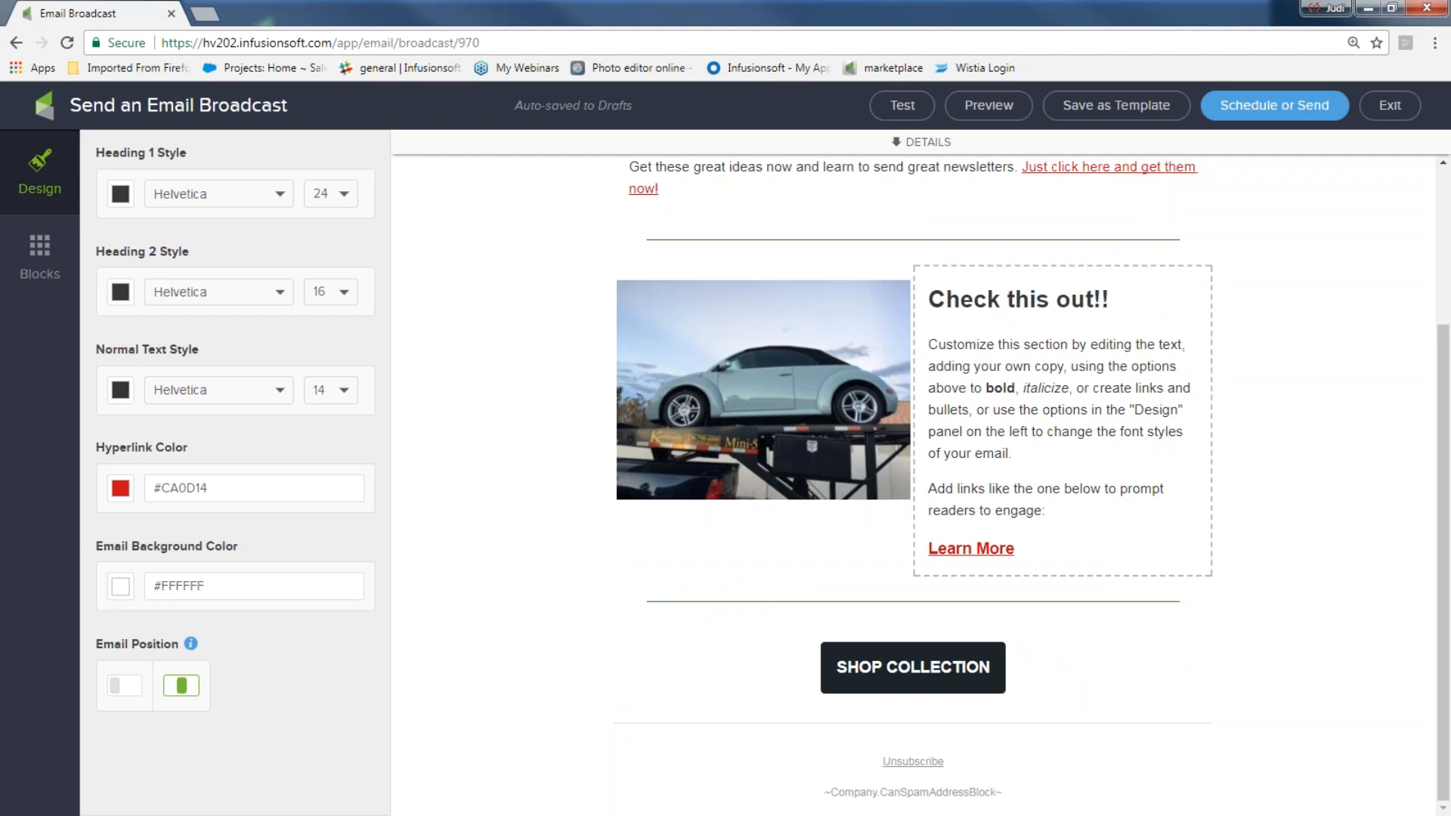
# - Add a video block between the lower green divider and the SHOP COLLECTION button
pyautogui.scroll(3, 1355, 502)
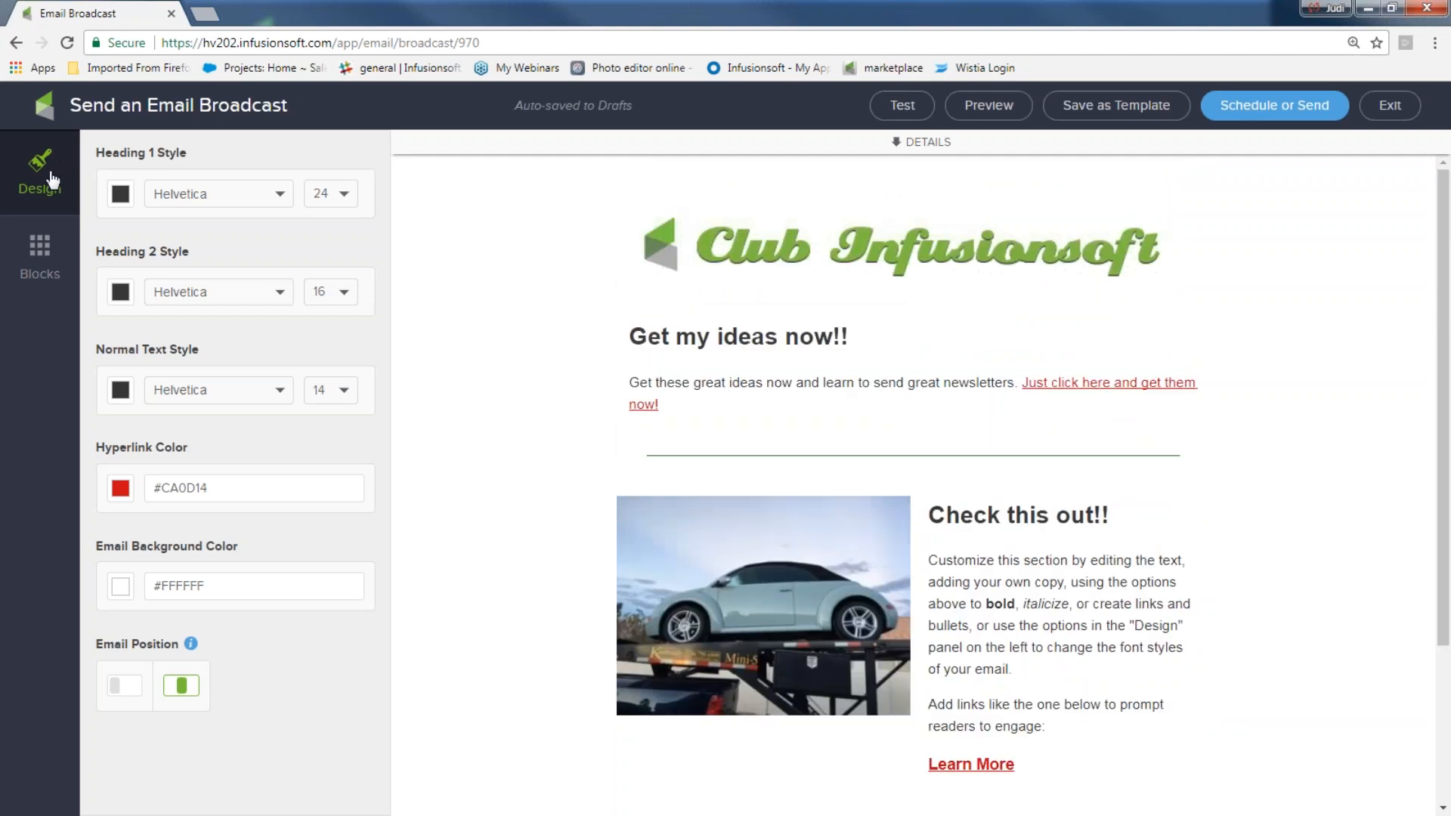
pyautogui.click(35, 247)
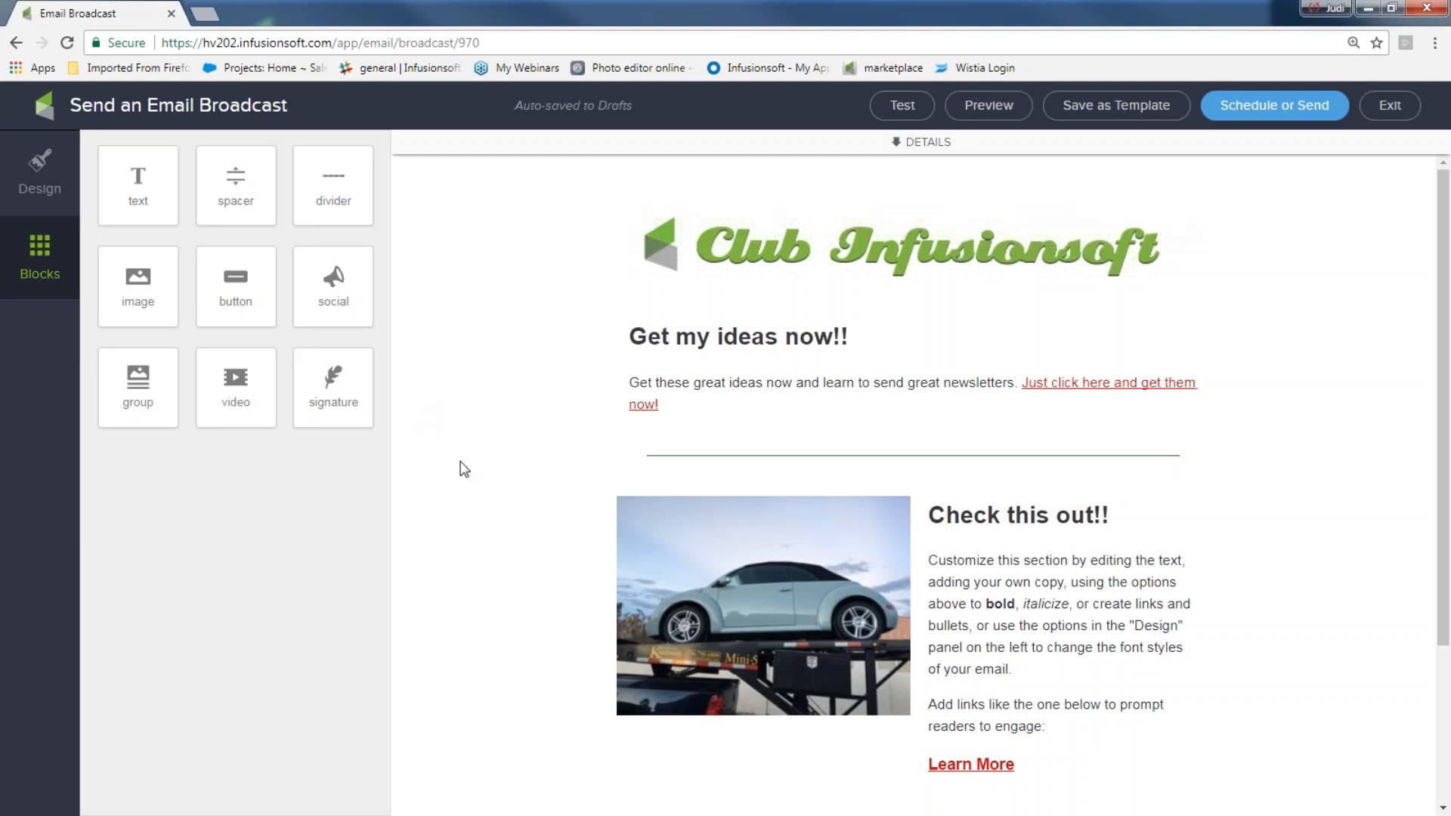
pyautogui.scroll(-3, 700, 641)
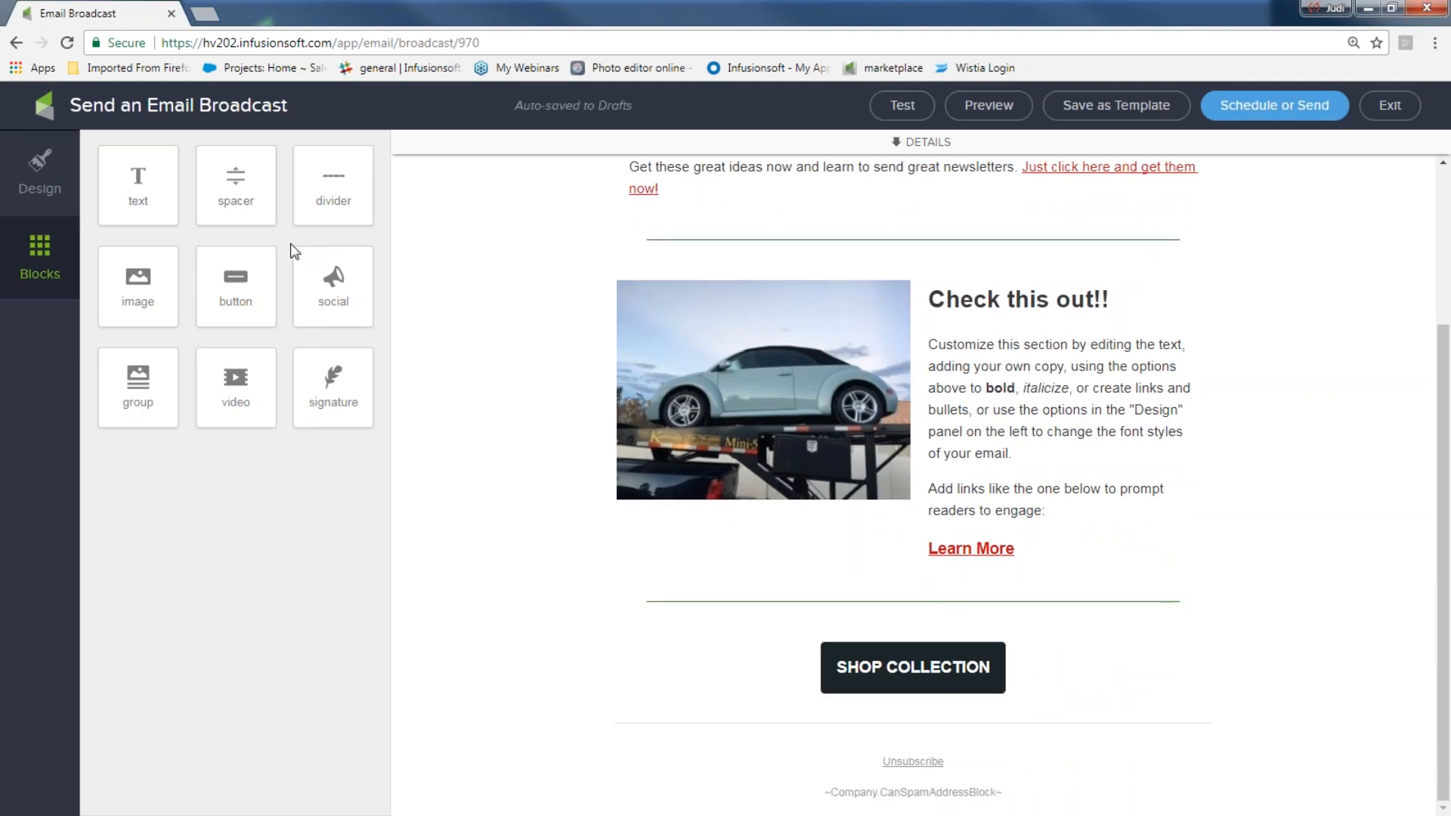
pyautogui.moveTo(237, 378); pyautogui.dragTo(714, 639)
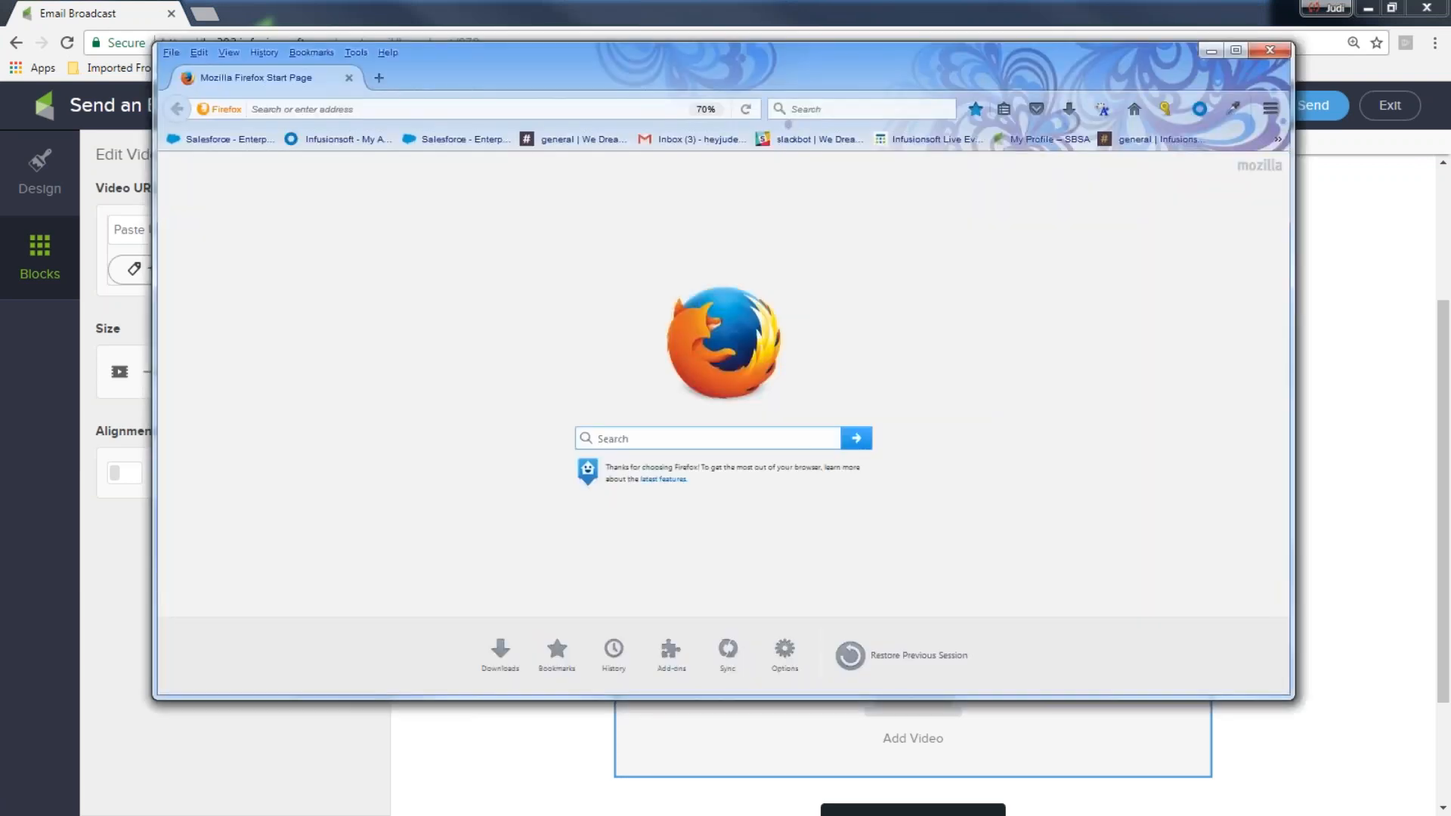
# - Switch to Firefox and open youtube.com
pyautogui.click(399, 110)
pyautogui.write('youtube.com/')
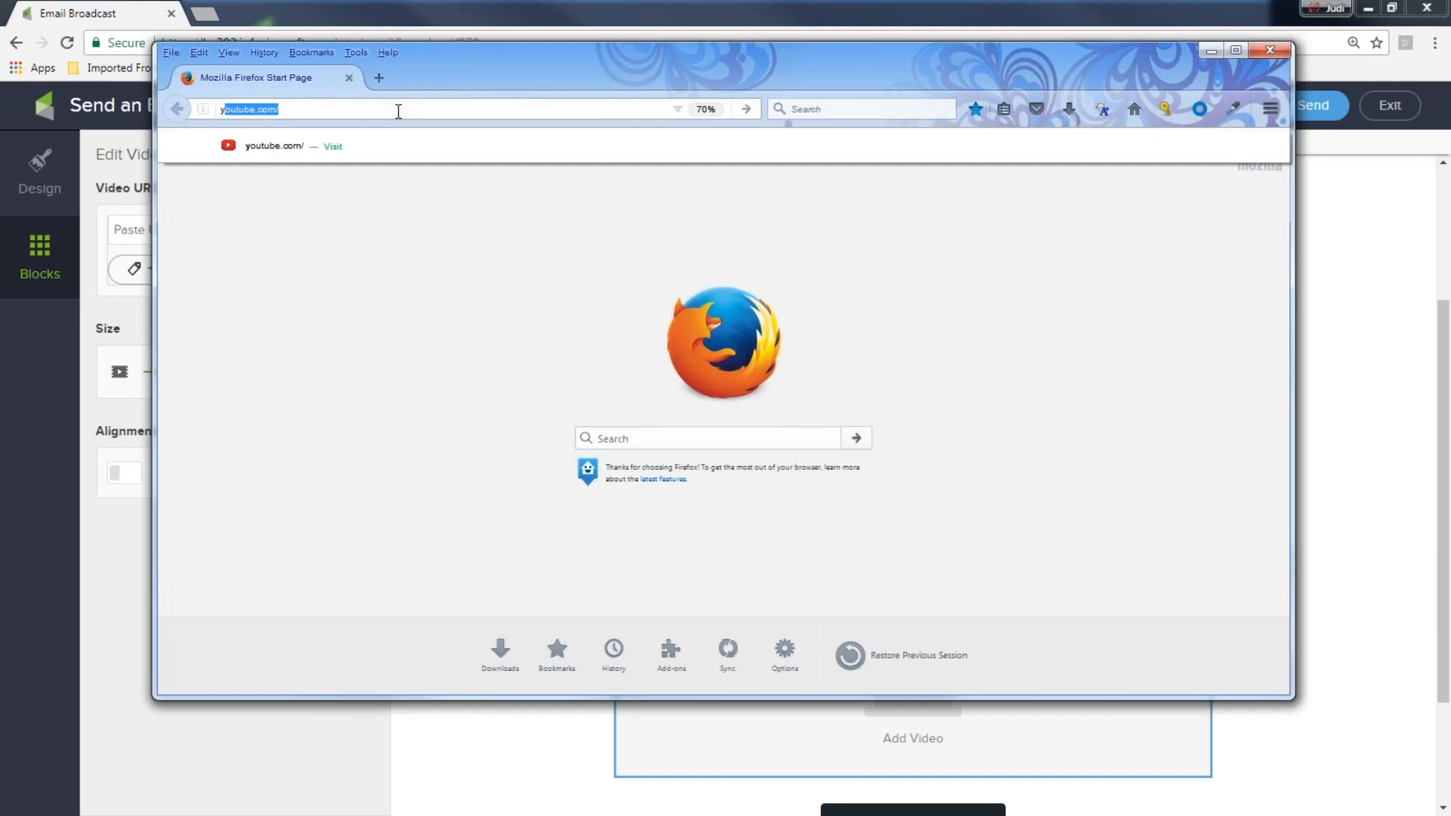
pyautogui.press('Return')
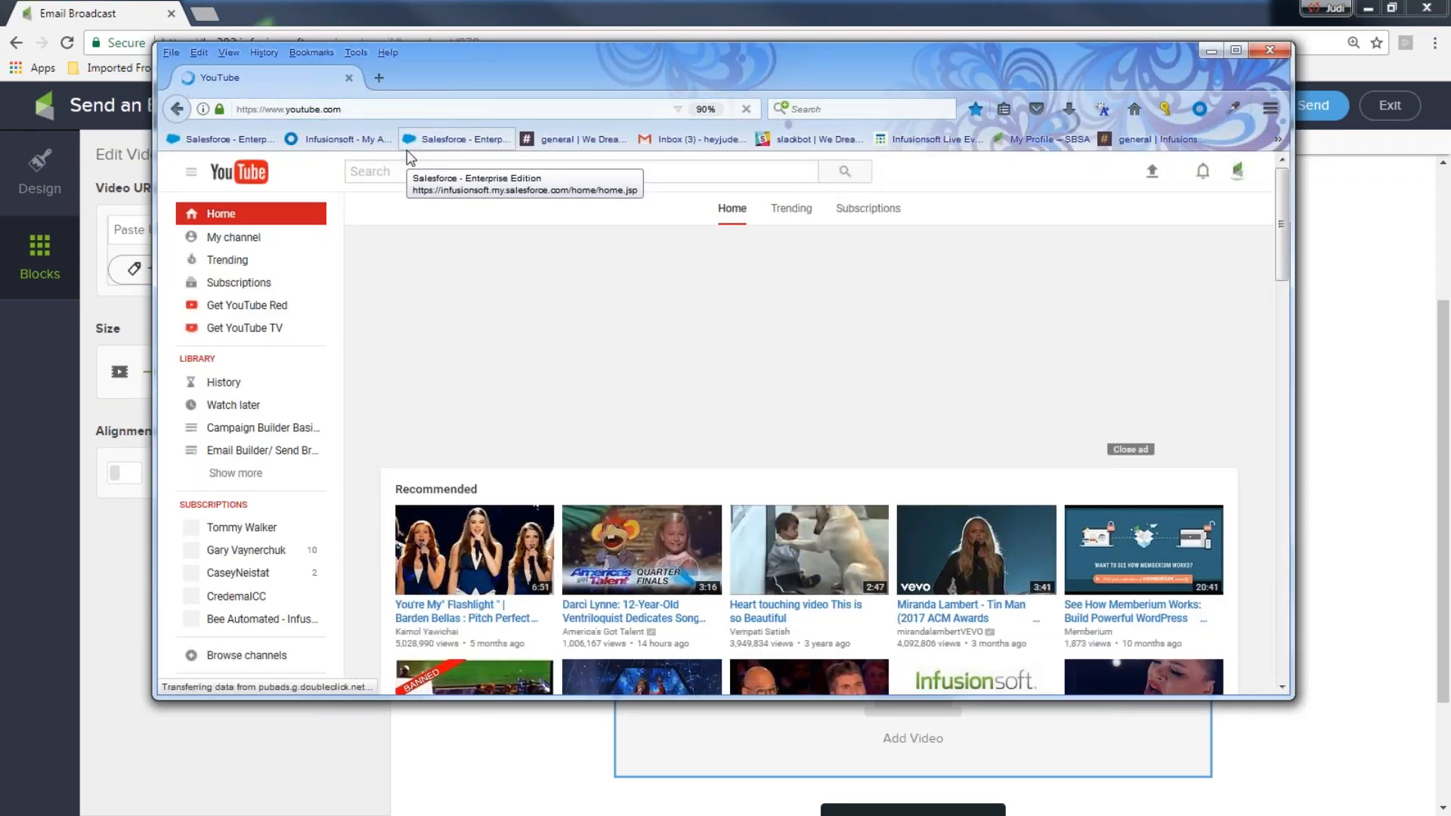
# - Search YouTube for "frozen do you want to build a snowman", open "Frozen - Do You Want to Build a Snowman HD" and pause playback
pyautogui.write('fr')
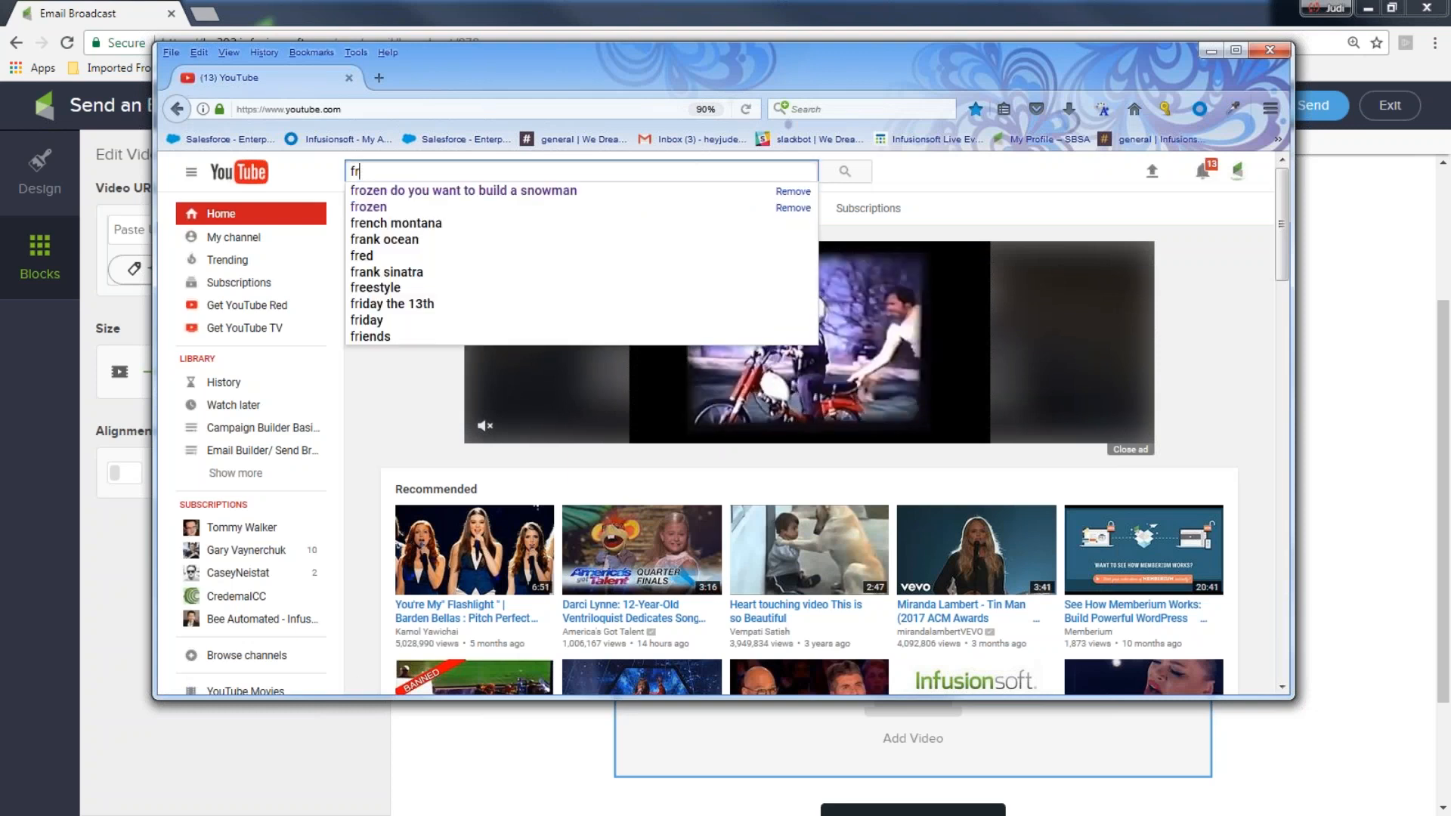
pyautogui.click(399, 193)
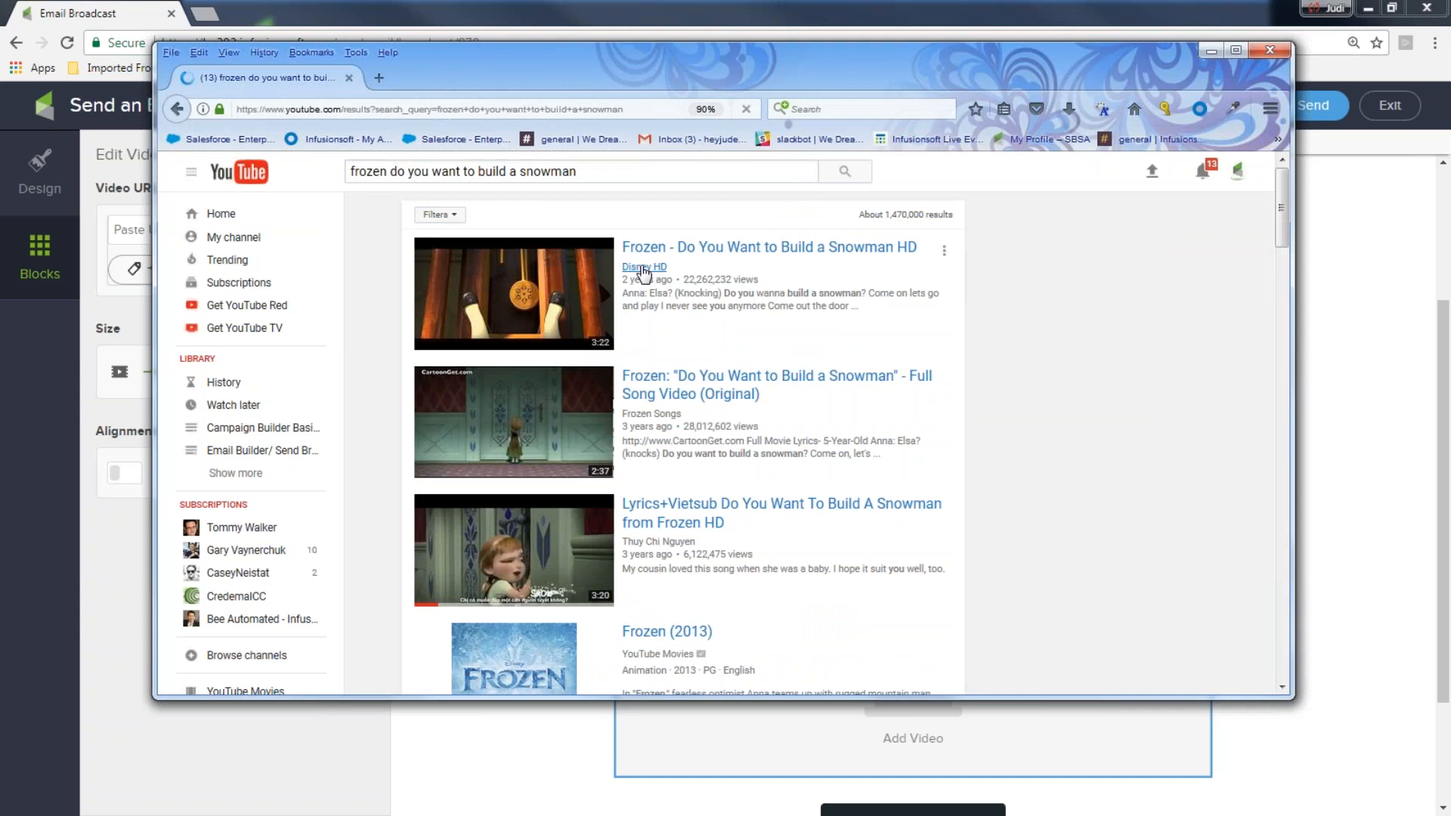
pyautogui.click(653, 249)
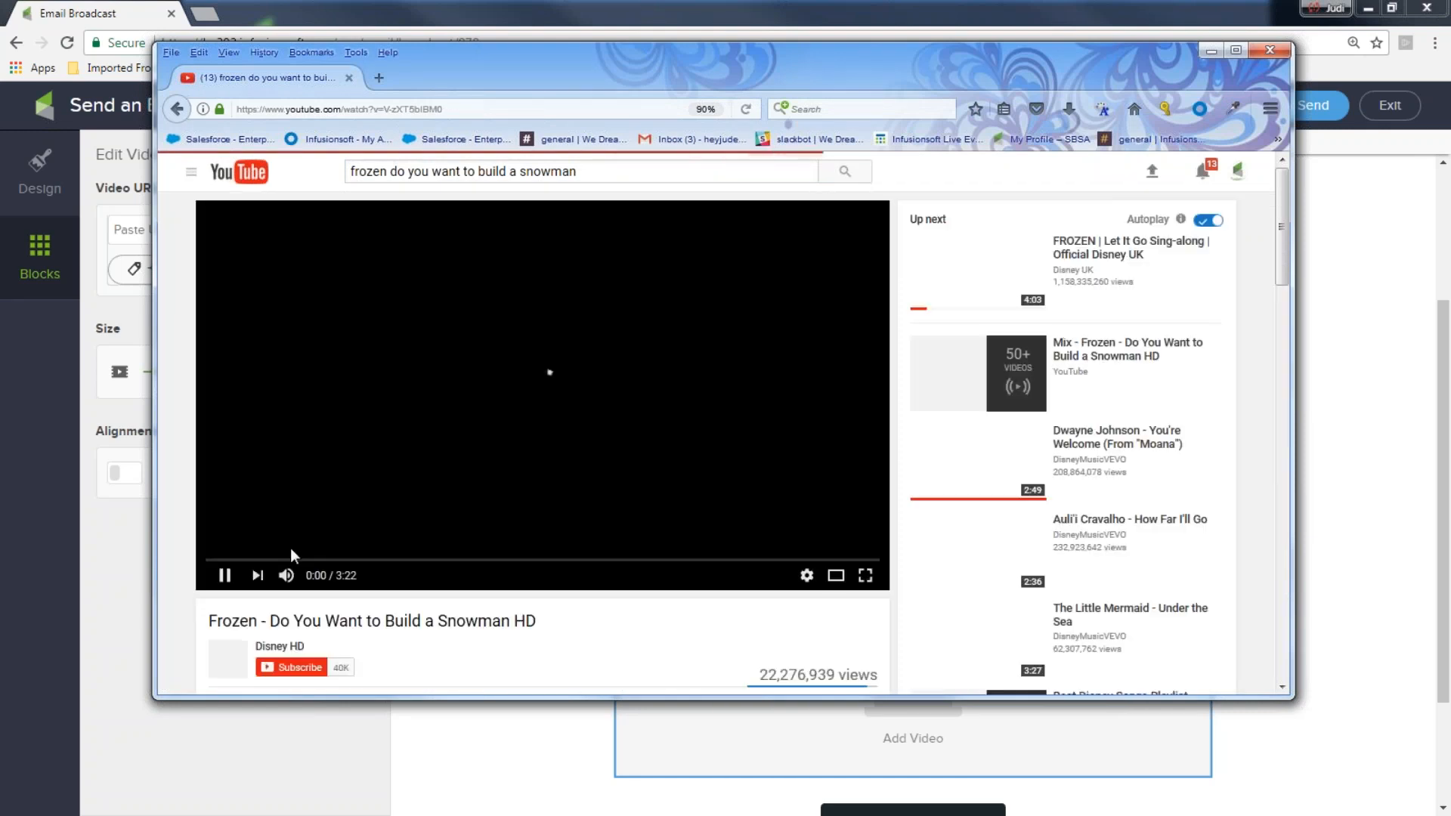
pyautogui.click(225, 576)
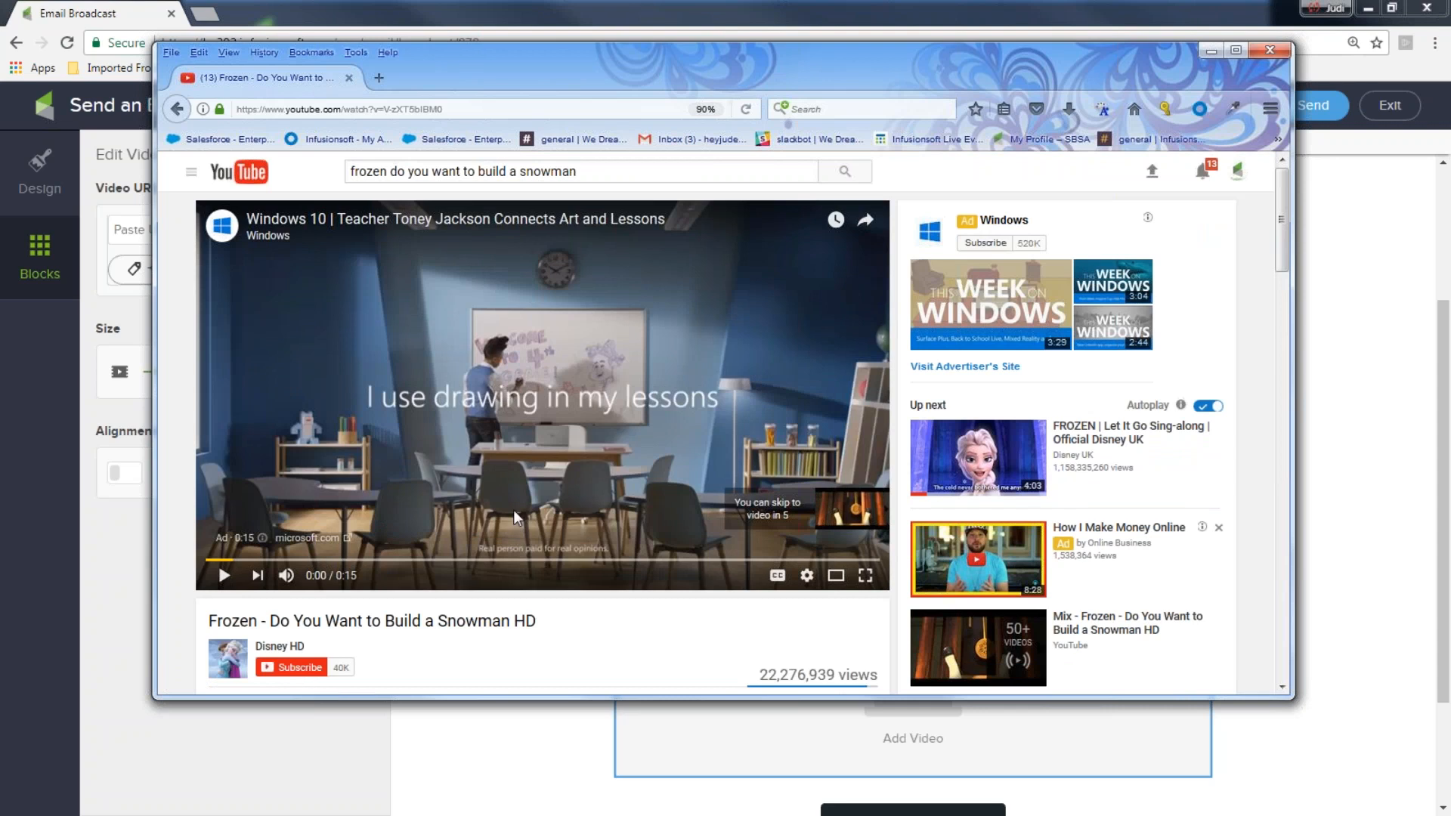
# - Open the share options of the "Frozen - Do You Want to Build a Snowman HD" video and copy the page's full YouTube URL
pyautogui.scroll(-4, 517, 512)
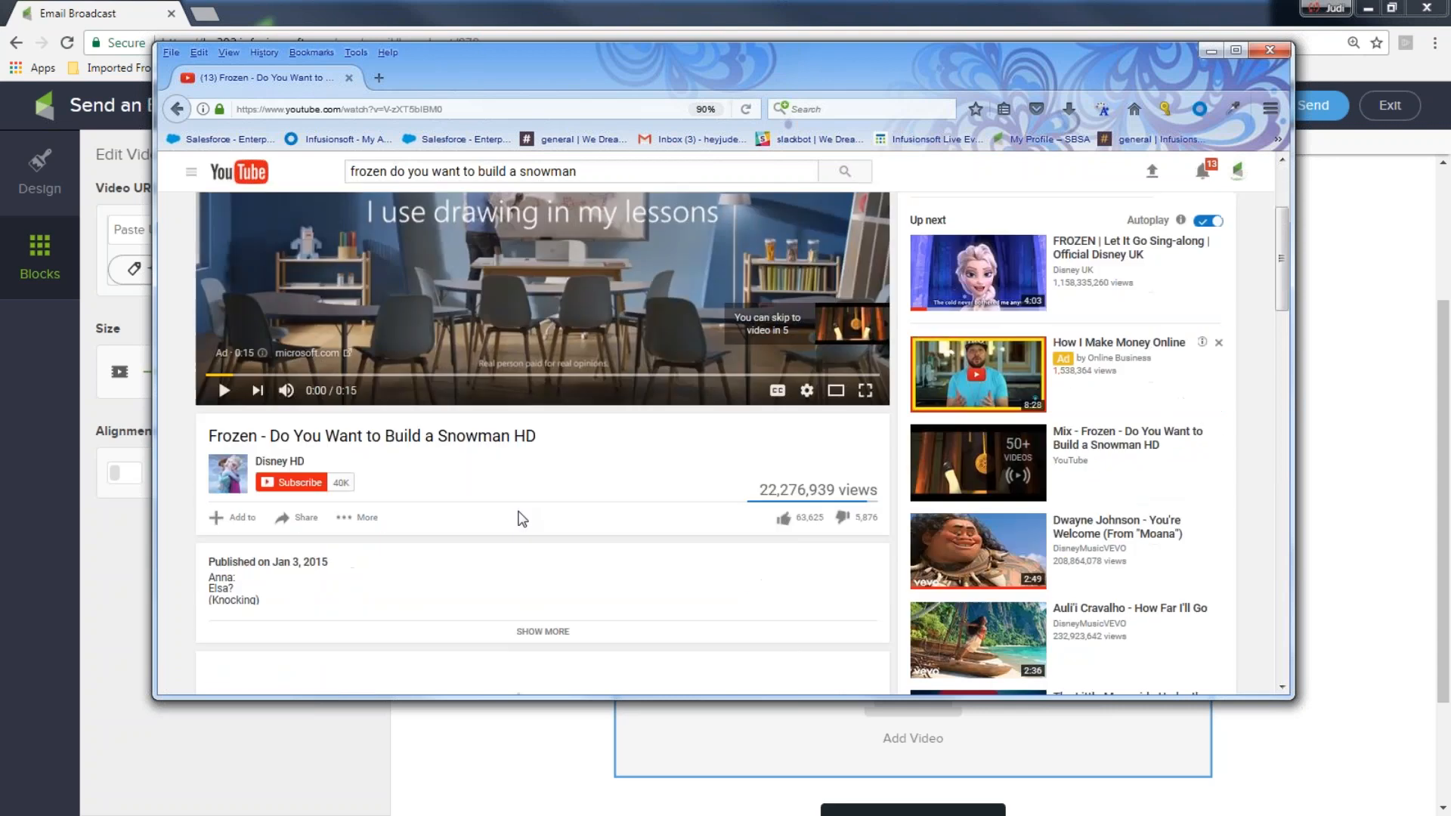
pyautogui.click(306, 518)
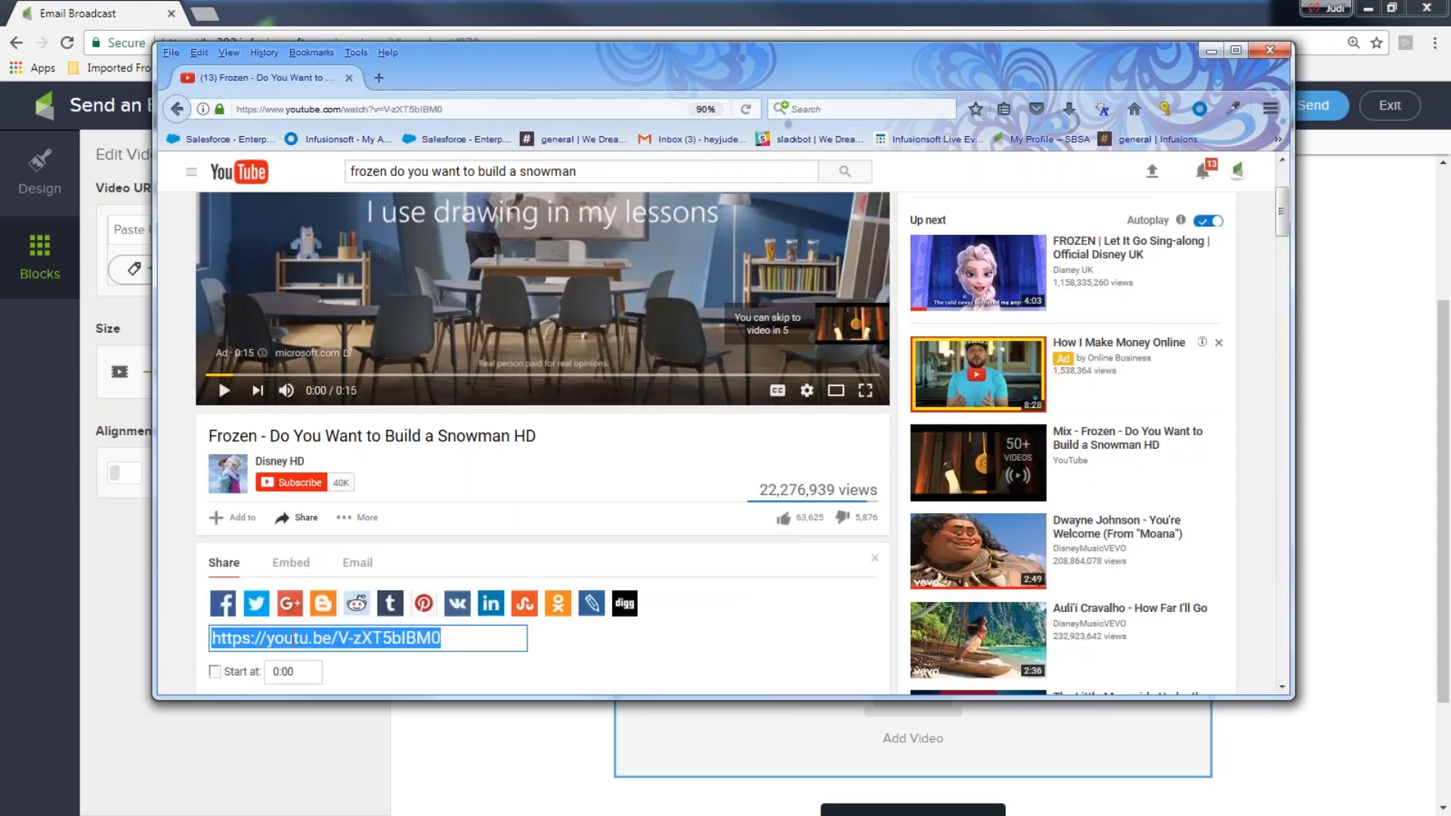
pyautogui.moveTo(453, 110); pyautogui.dragTo(236, 106)
pyautogui.hotkey('ctrl', 'c')
pyautogui.rightClick(253, 105)
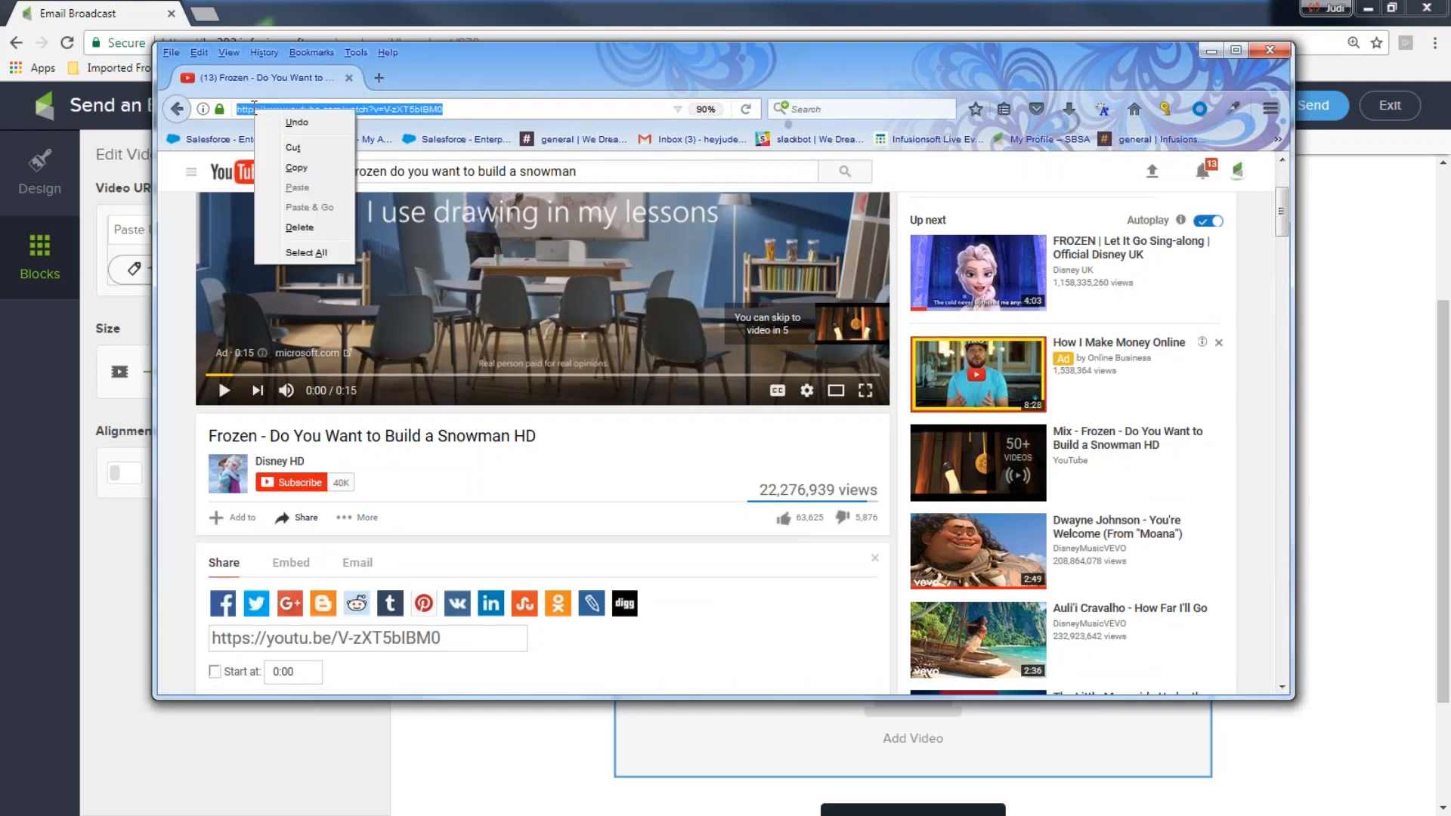
pyautogui.click(293, 170)
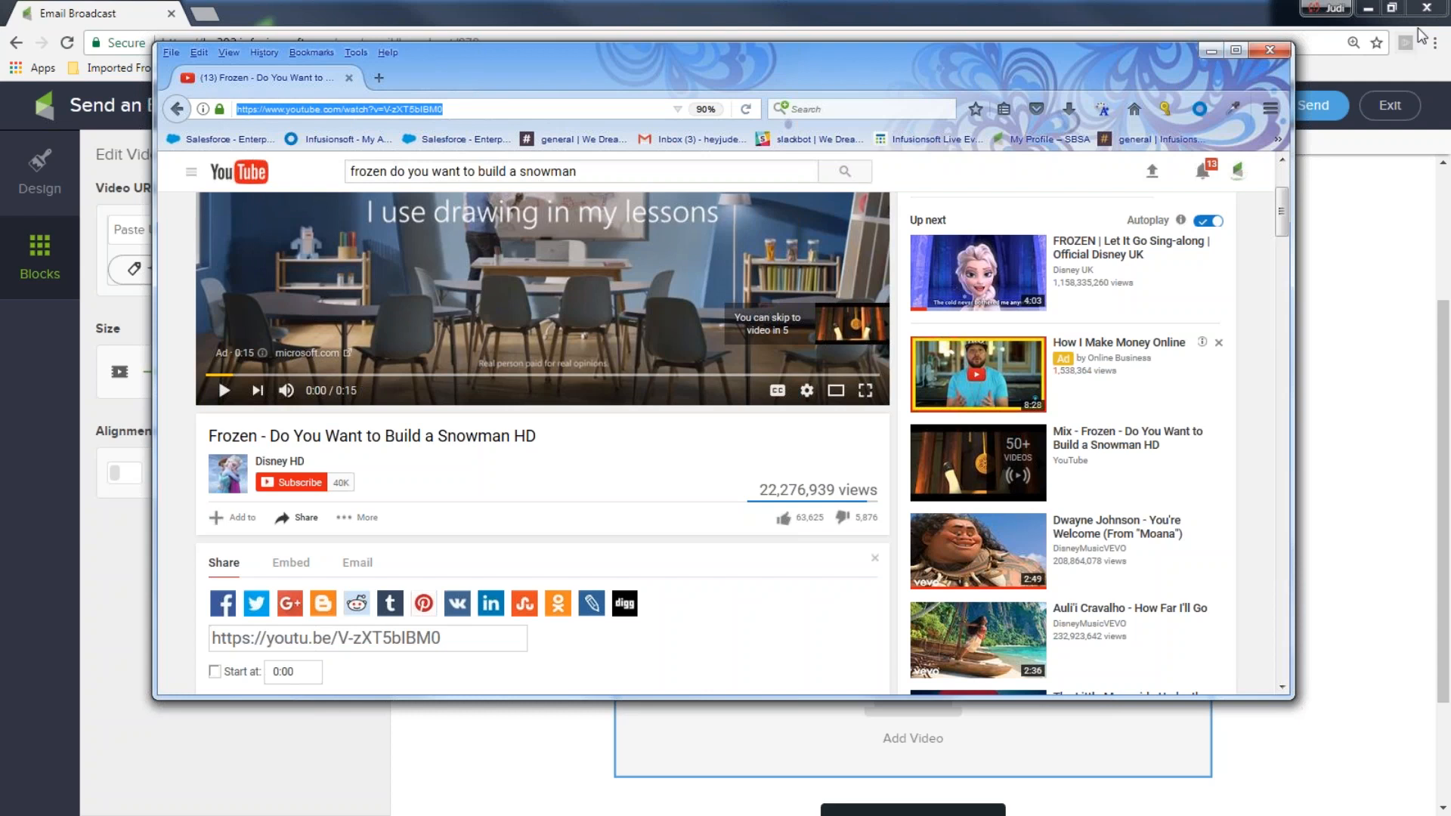
# - Return to the email broadcast, paste the copied YouTube URL into the video block and enlarge the video to about three quarters of the size range
pyautogui.click(1210, 51)
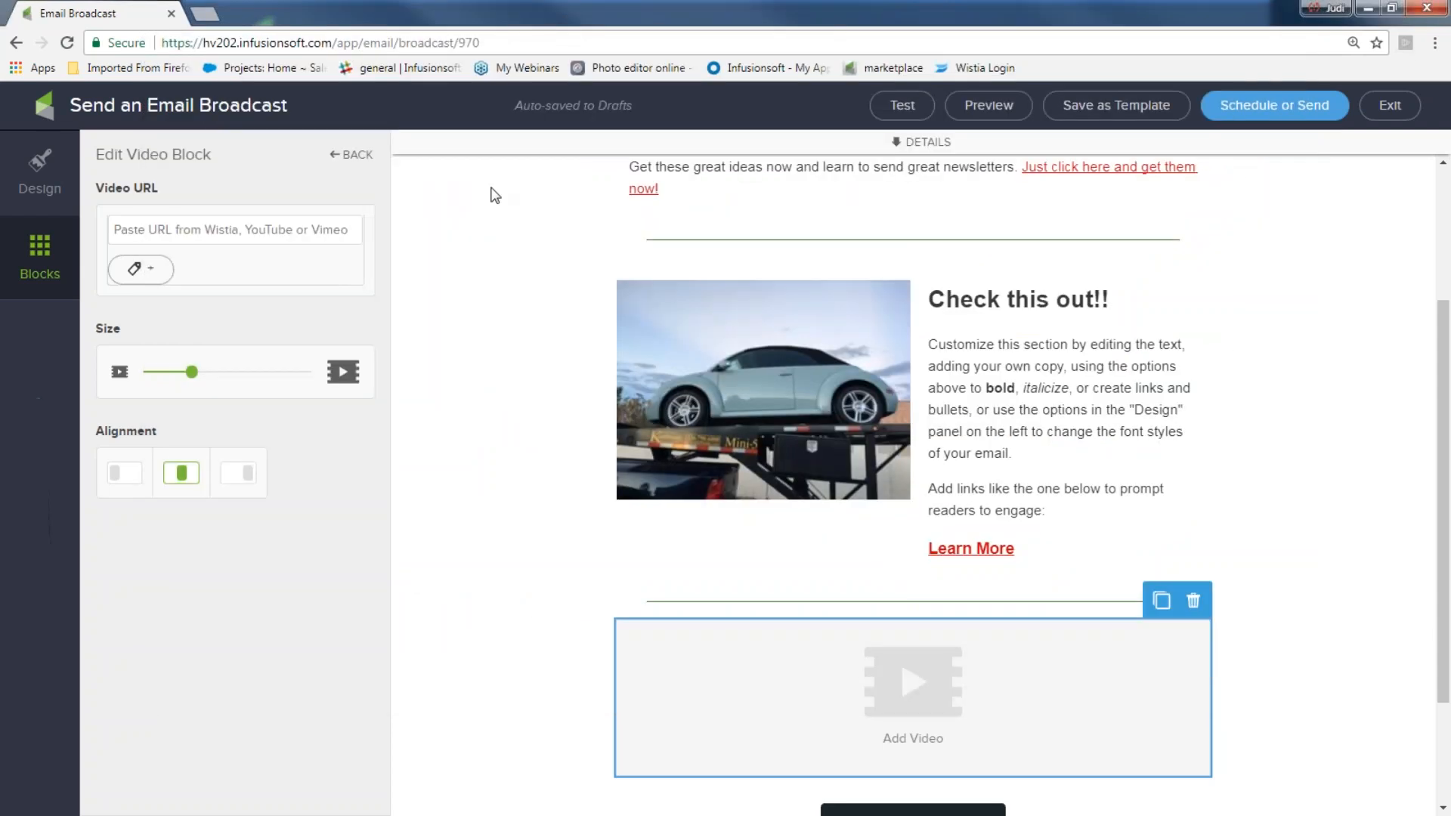
pyautogui.rightClick(187, 227)
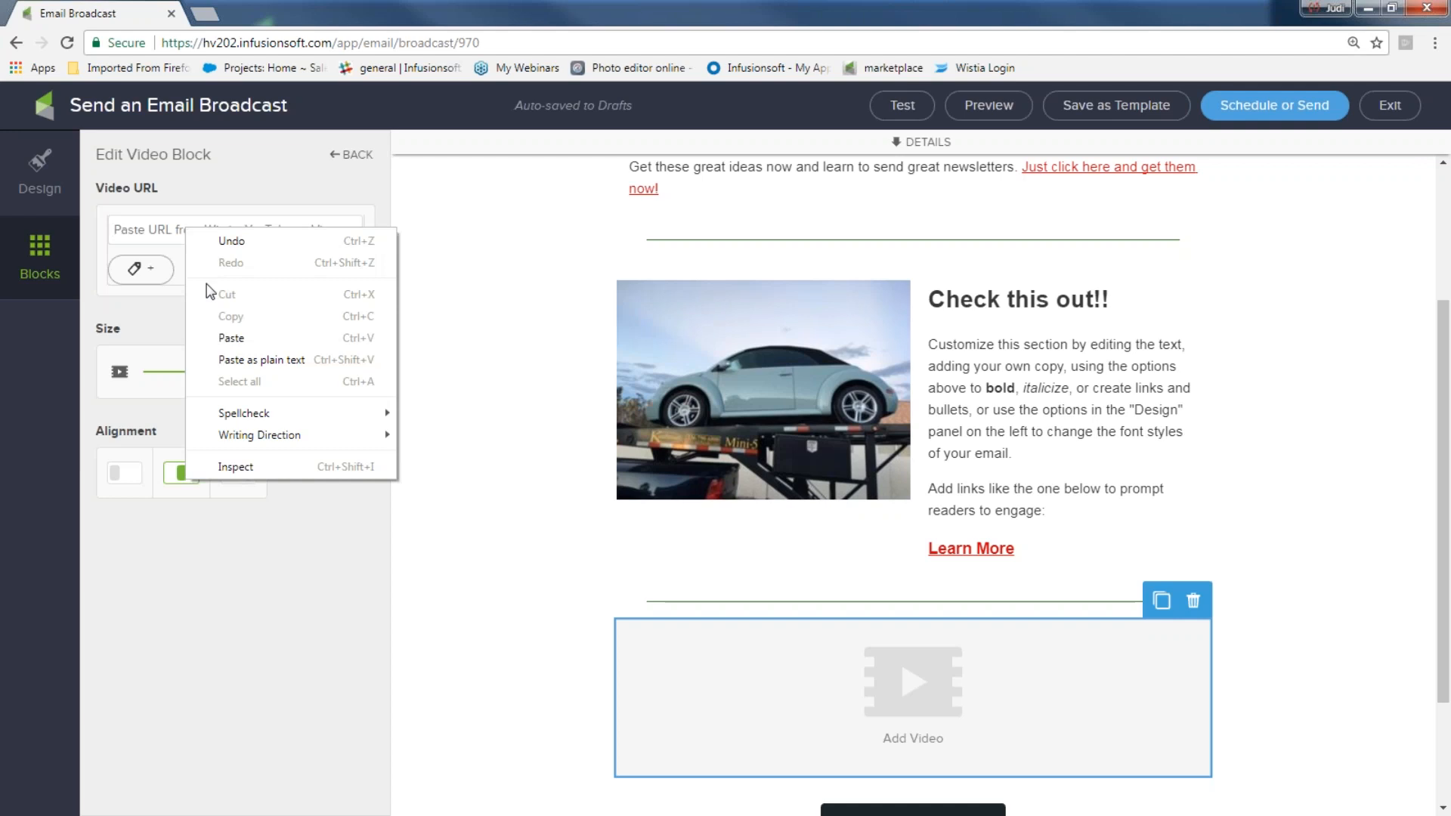
pyautogui.click(231, 337)
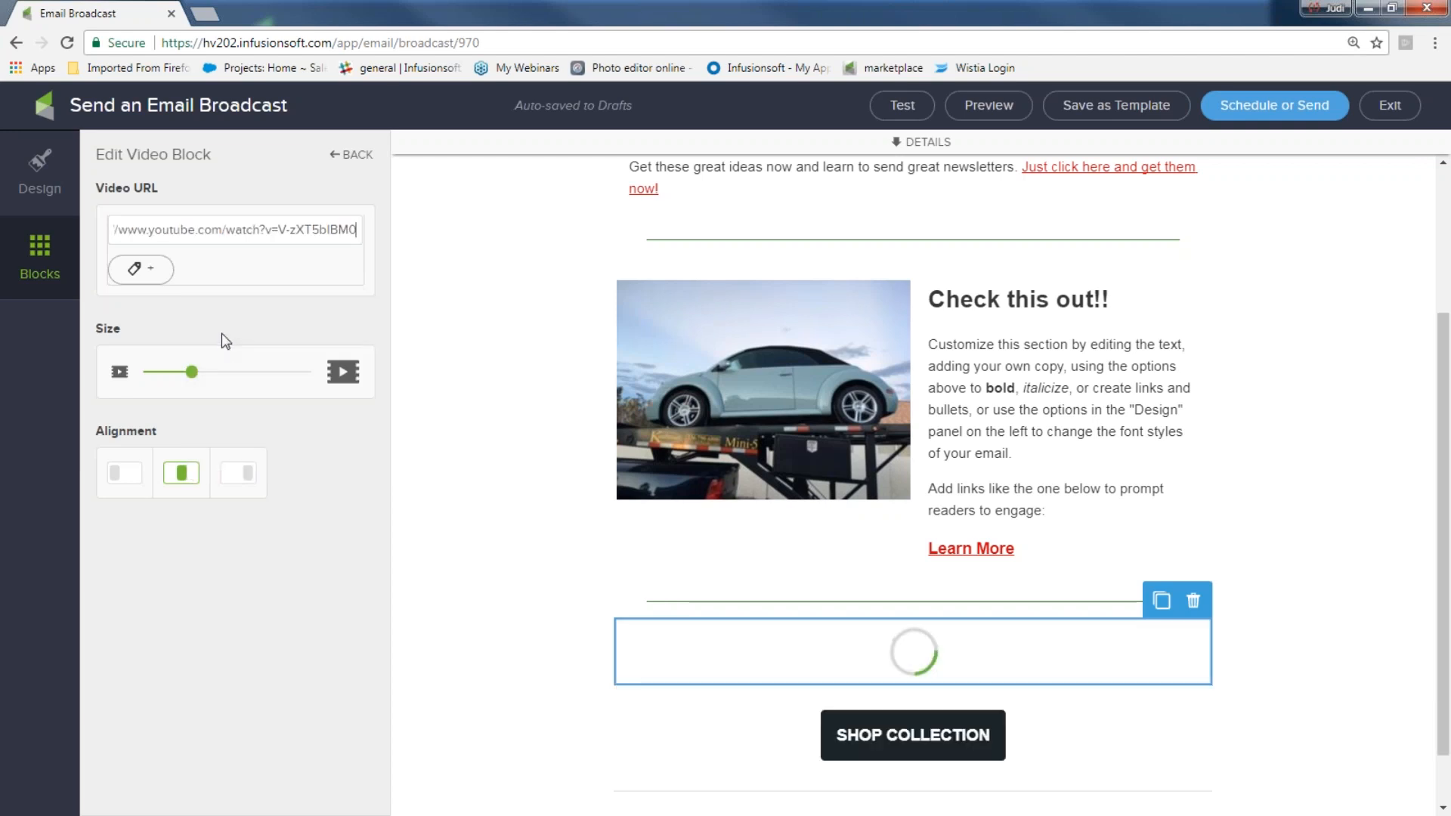
pyautogui.scroll(-1, 535, 613)
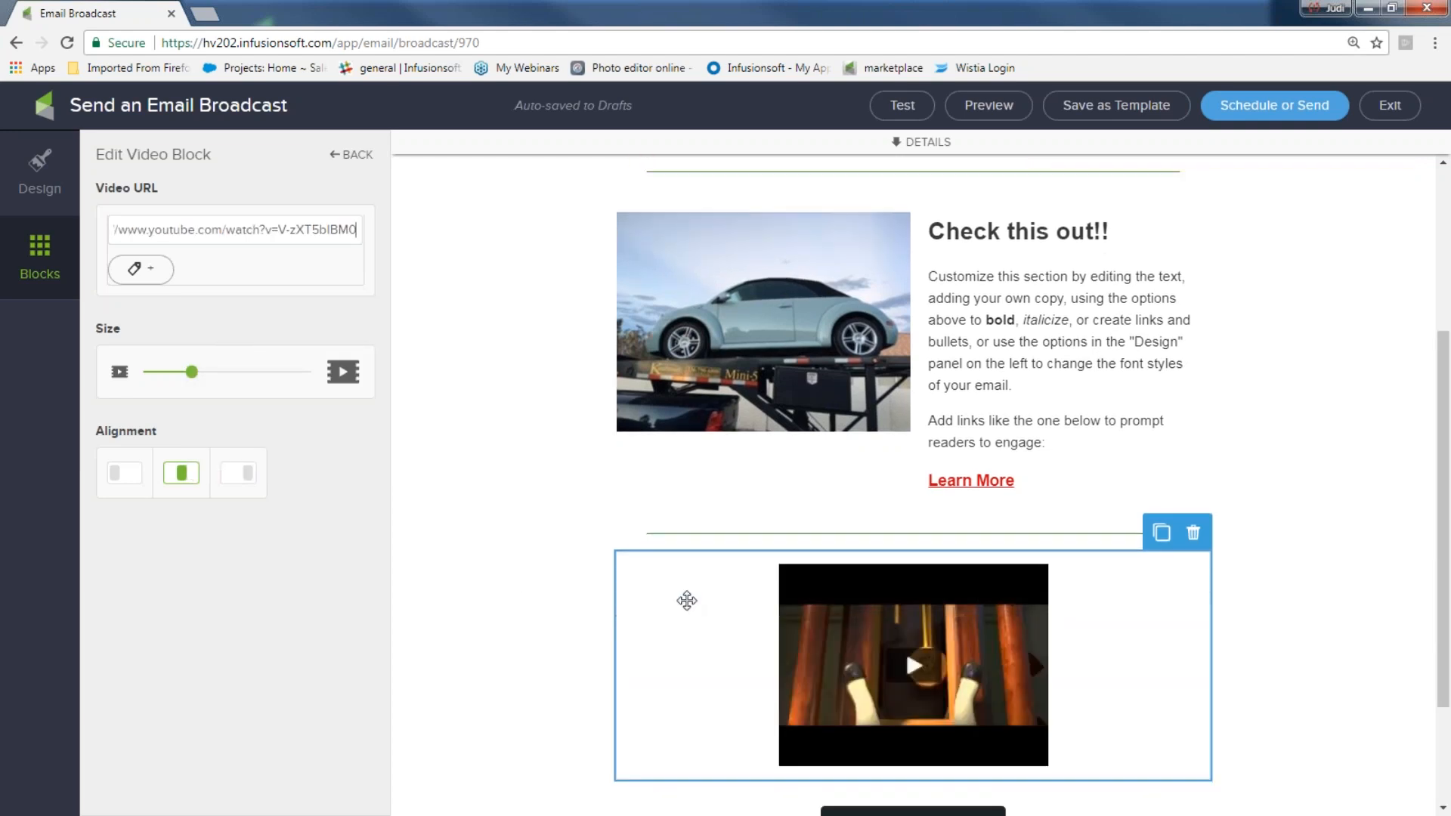
pyautogui.moveTo(192, 372); pyautogui.dragTo(270, 373)
pyautogui.scroll(-2, 409, 565)
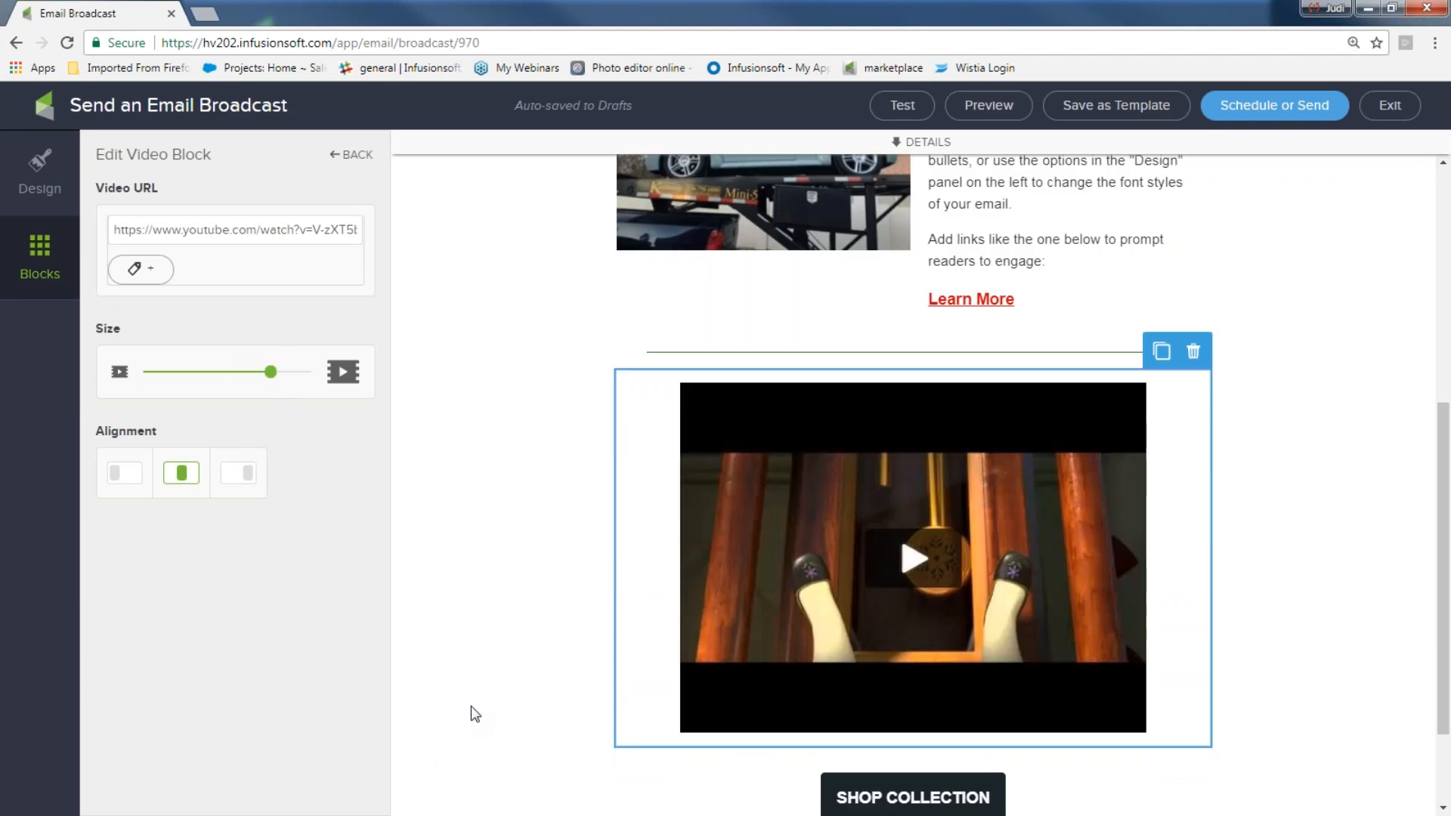
# - Apply the "clicked on video" tag to the video block's link
pyautogui.click(151, 276)
pyautogui.click(164, 290)
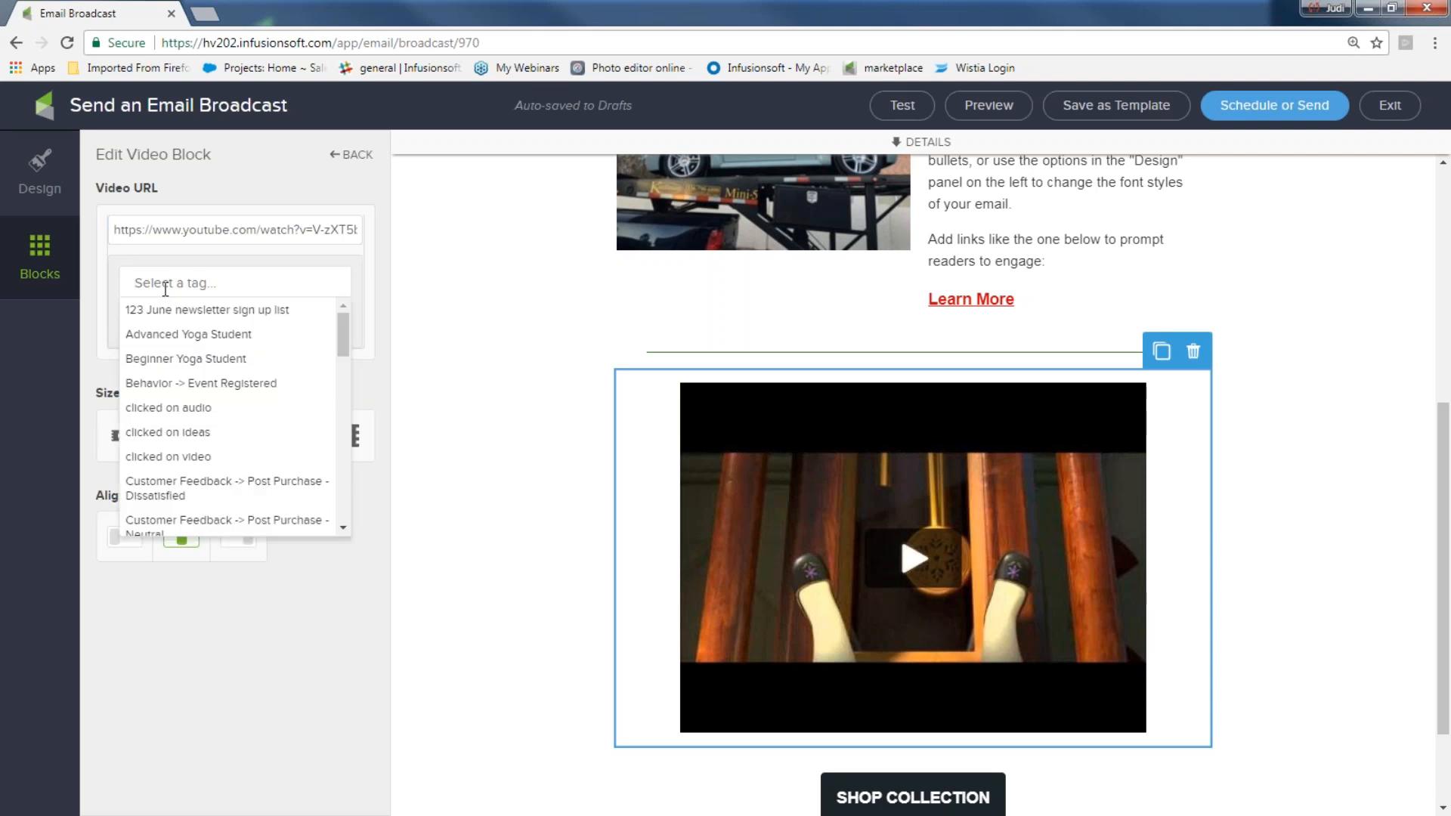
pyautogui.write('cl')
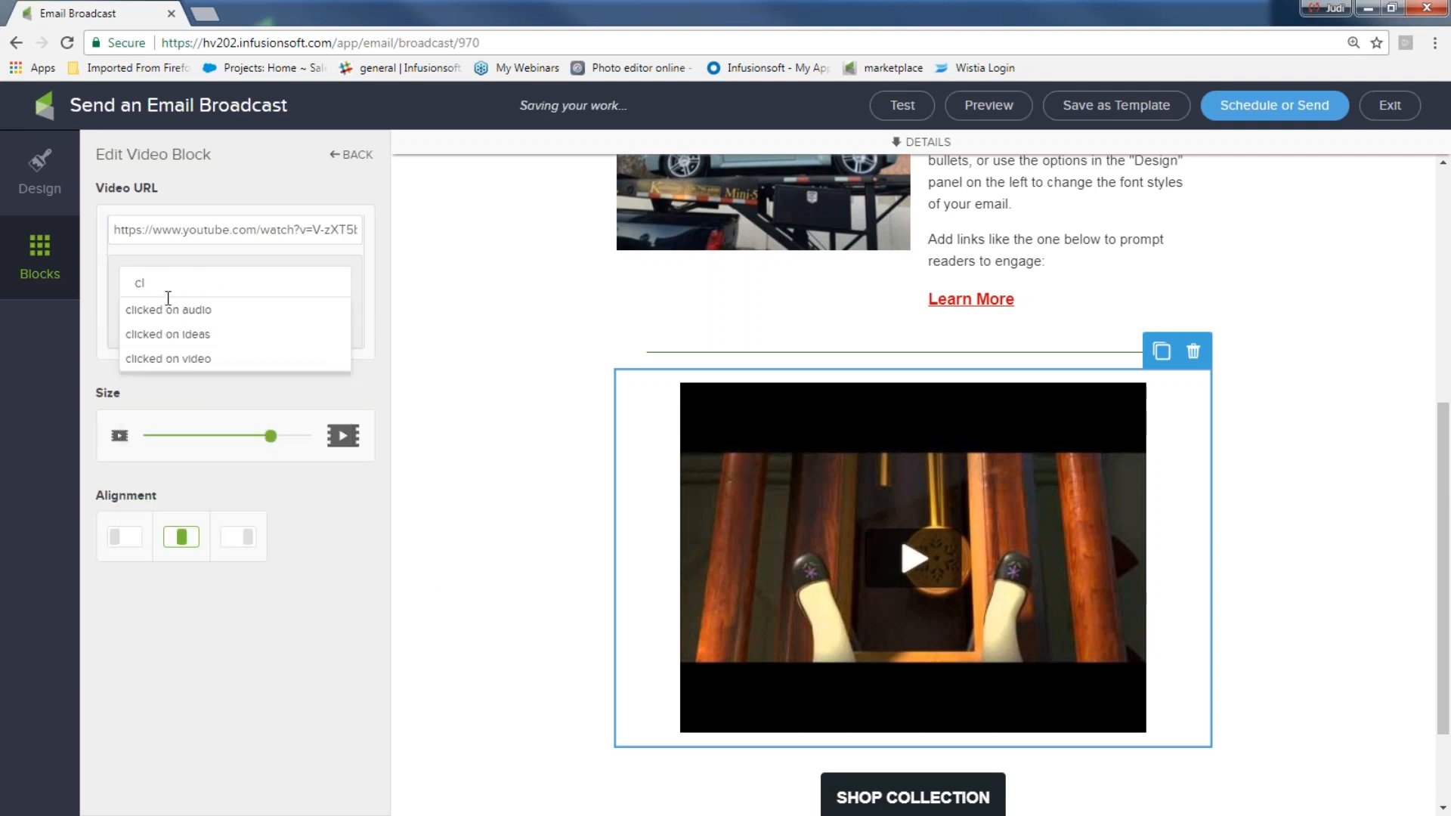
pyautogui.click(185, 360)
pyautogui.click(314, 324)
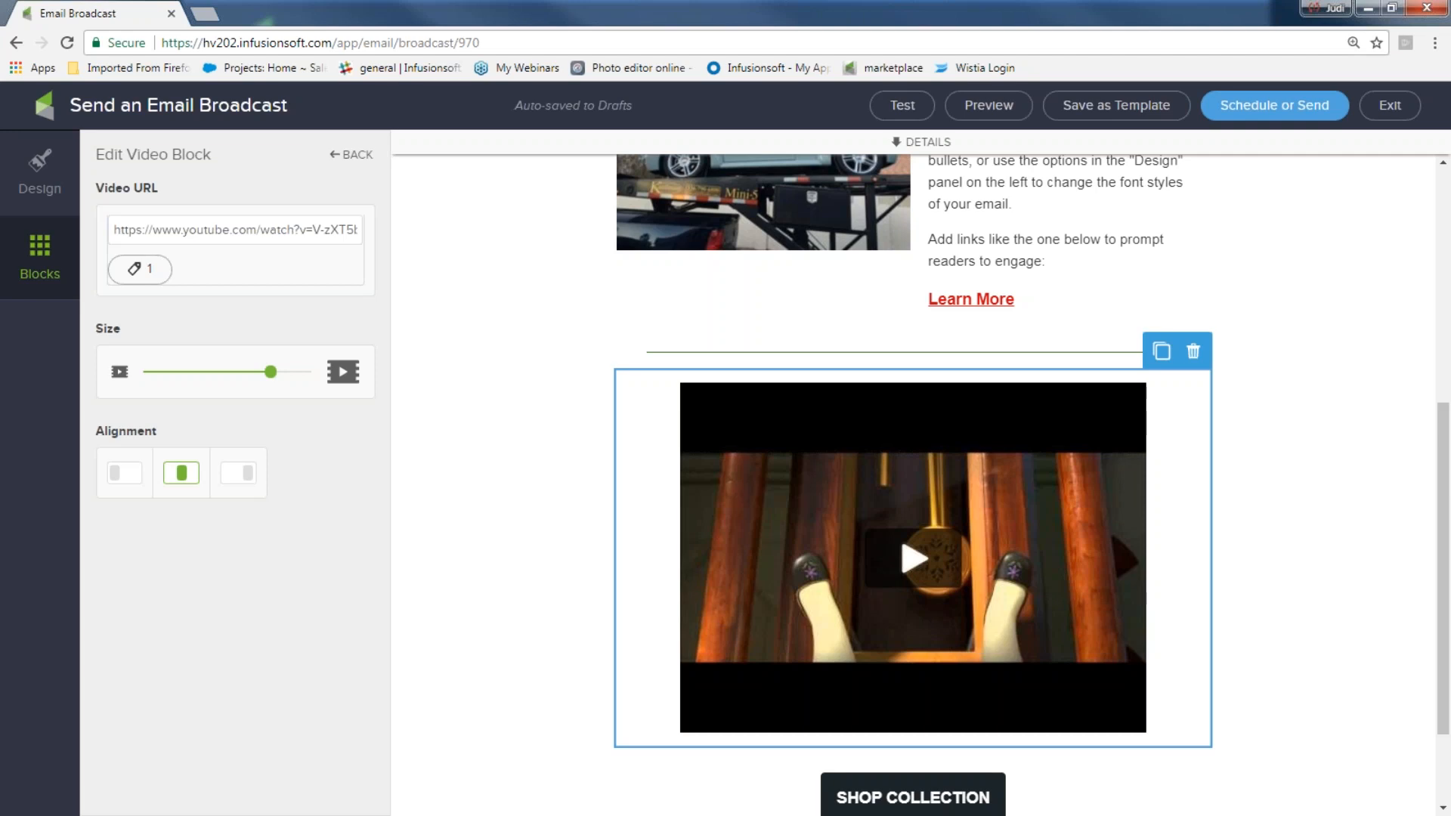
# - Open the SHOP COLLECTION button block for editing and select its button text
pyautogui.scroll(-2, 415, 357)
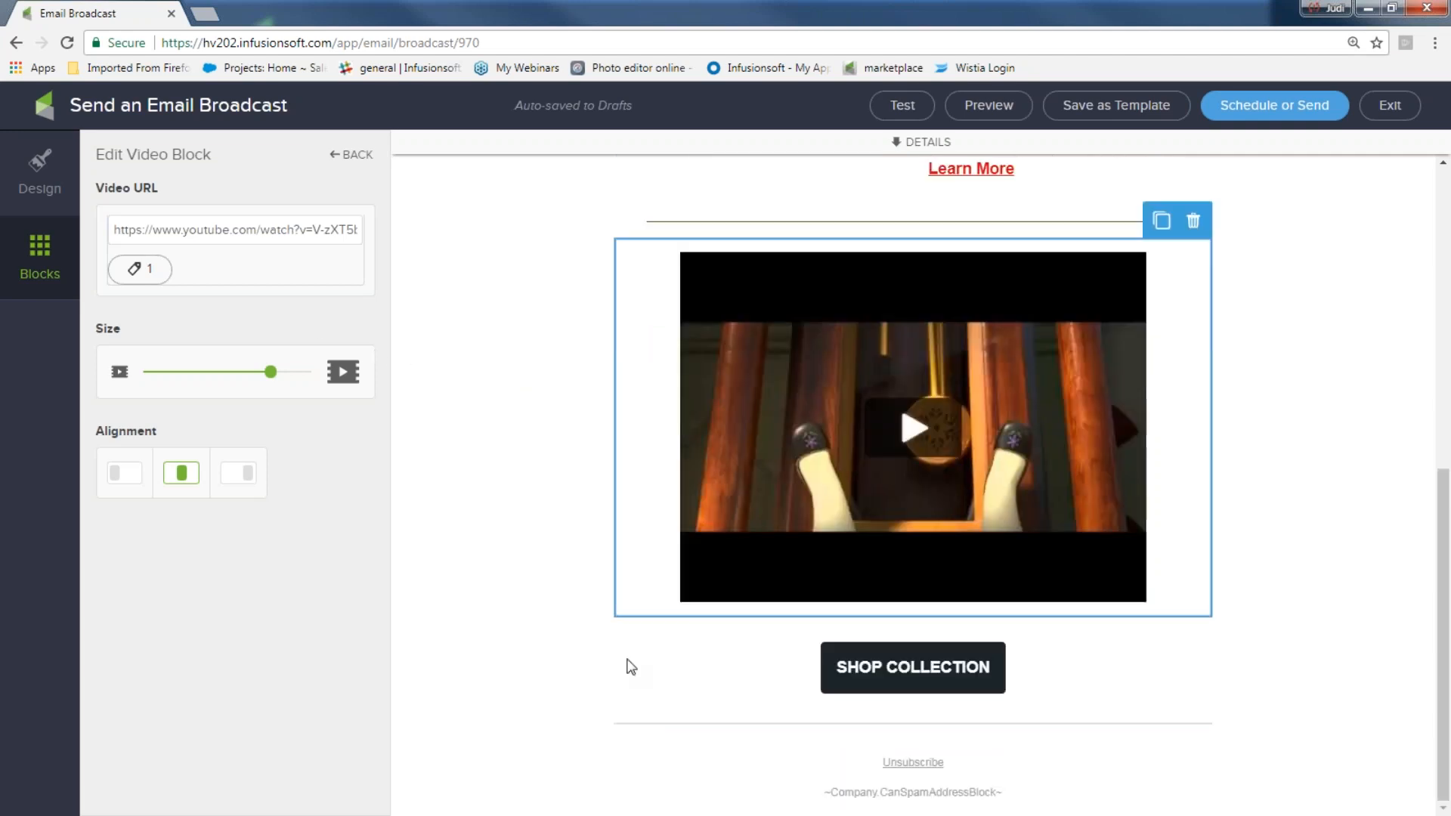
pyautogui.click(965, 673)
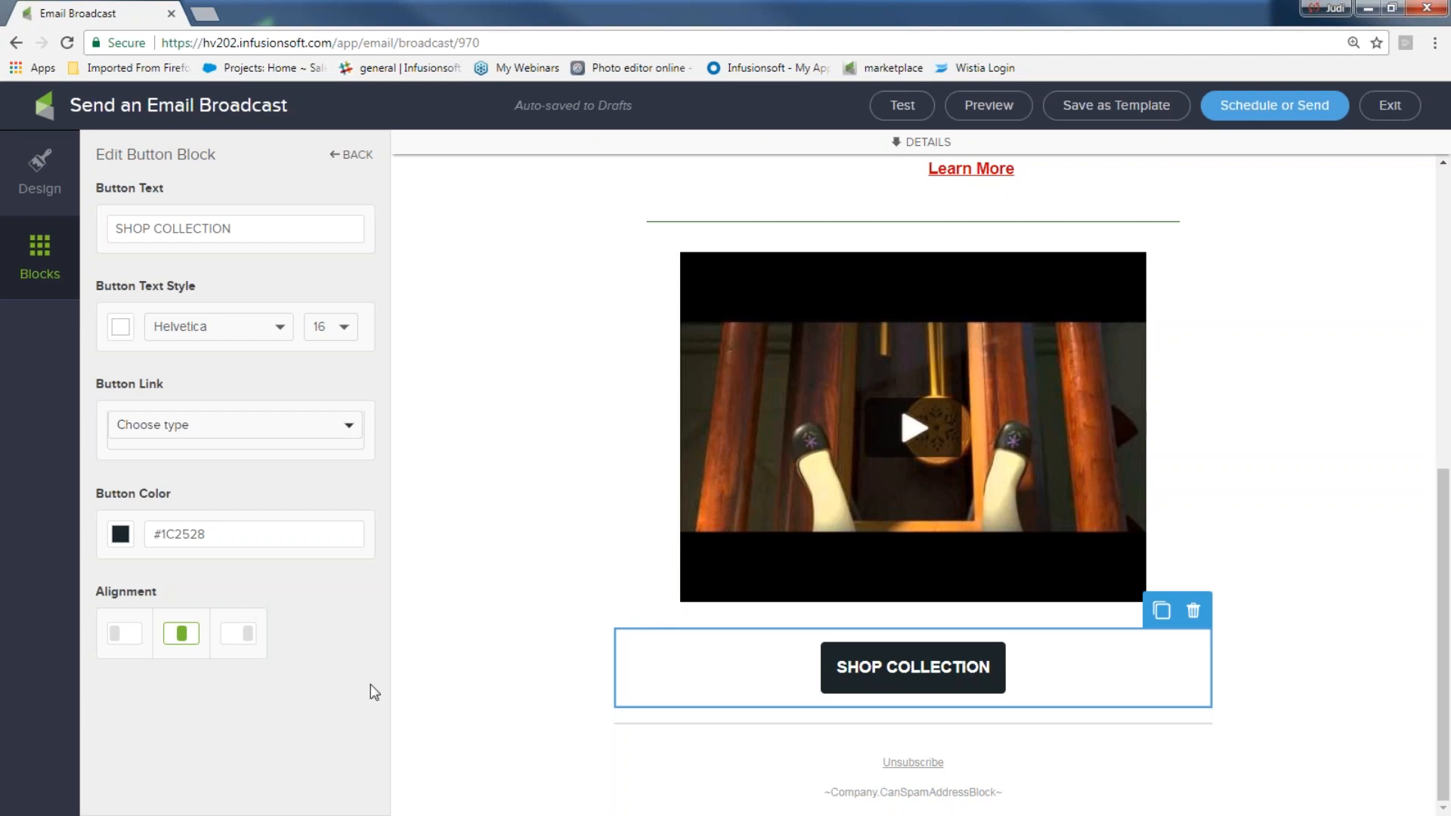
pyautogui.tripleClick(195, 230)
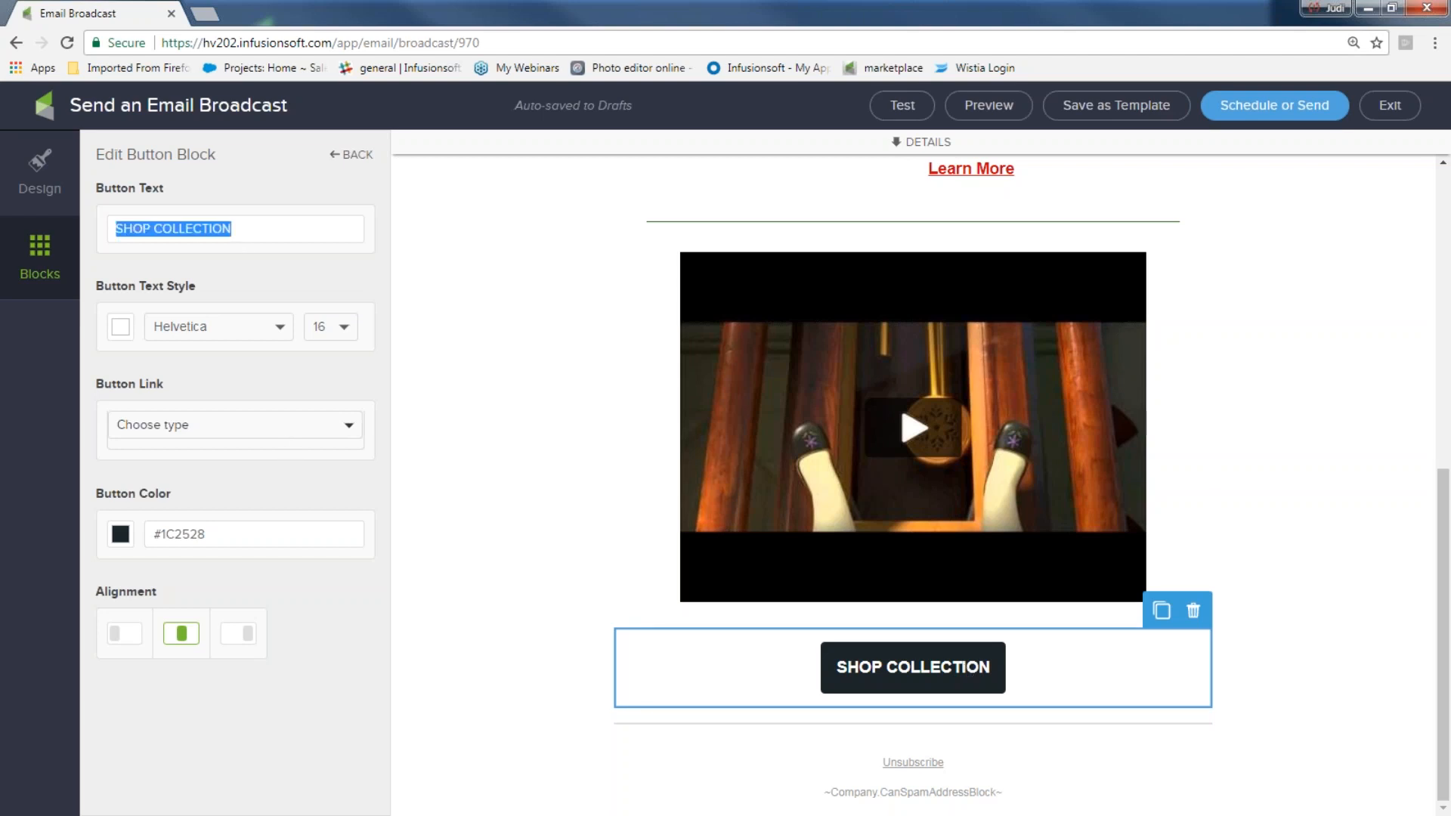
pyautogui.write('get ')
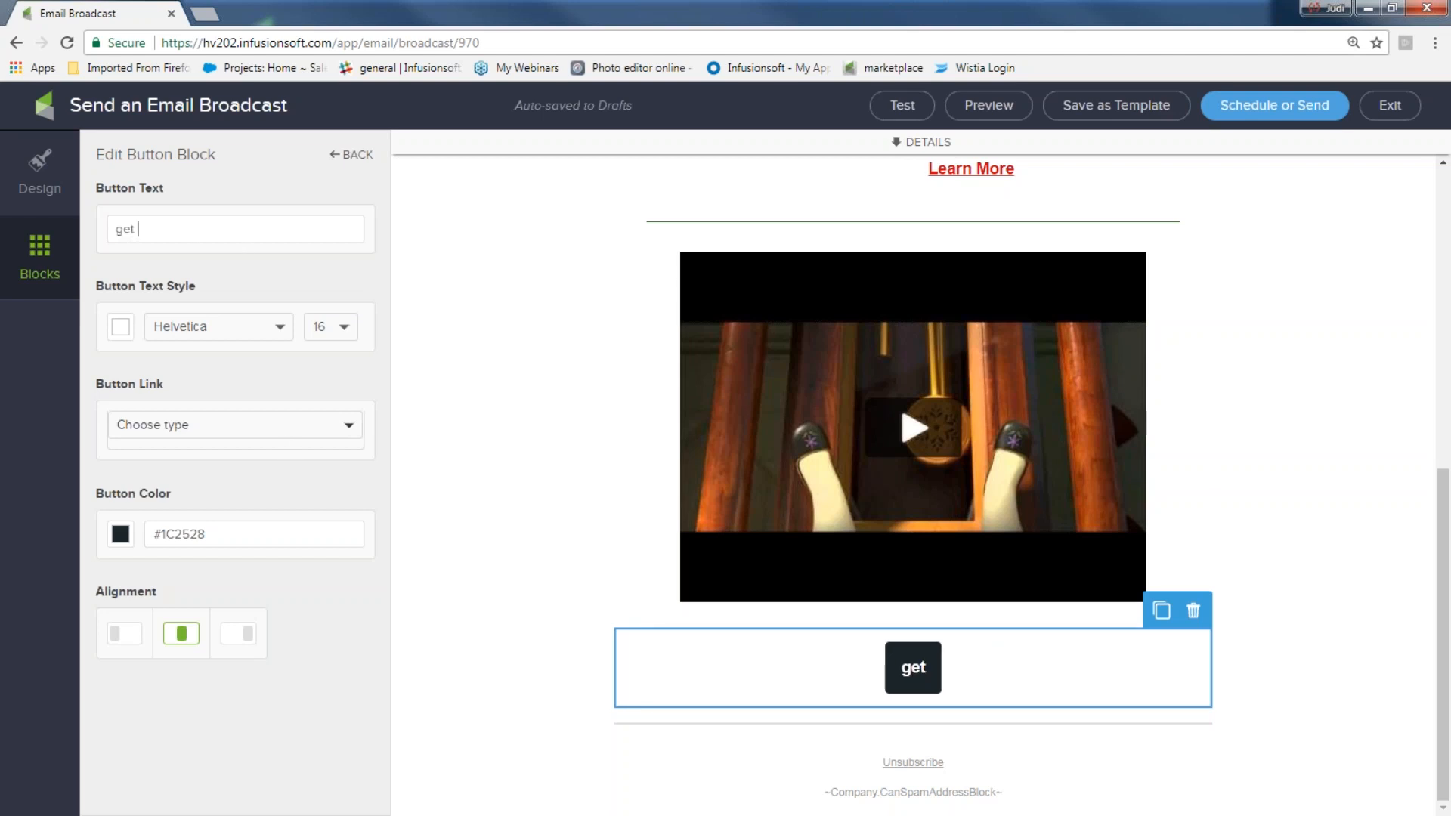
pyautogui.write('ideas again')
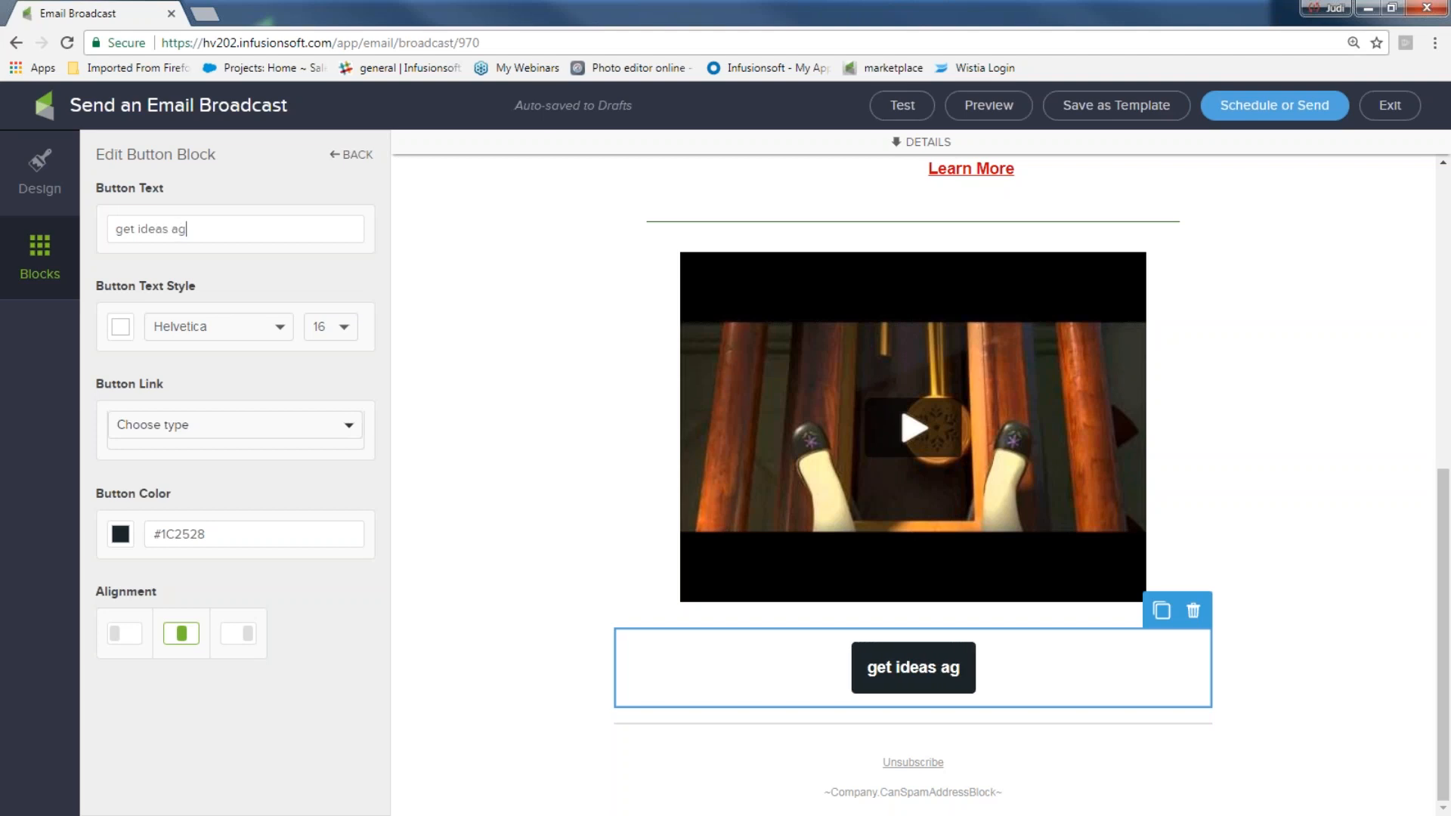
pyautogui.press('BackSpace')
pyautogui.press('BackSpace')
pyautogui.press('BackSpace')
pyautogui.press('BackSpace')
pyautogui.press('BackSpace')
# - Replace the whole button text with "2nd chance-ideas"
pyautogui.hotkey('ctrl', 'a')
pyautogui.press('BackSpace')
pyautogui.write('2nd cha')
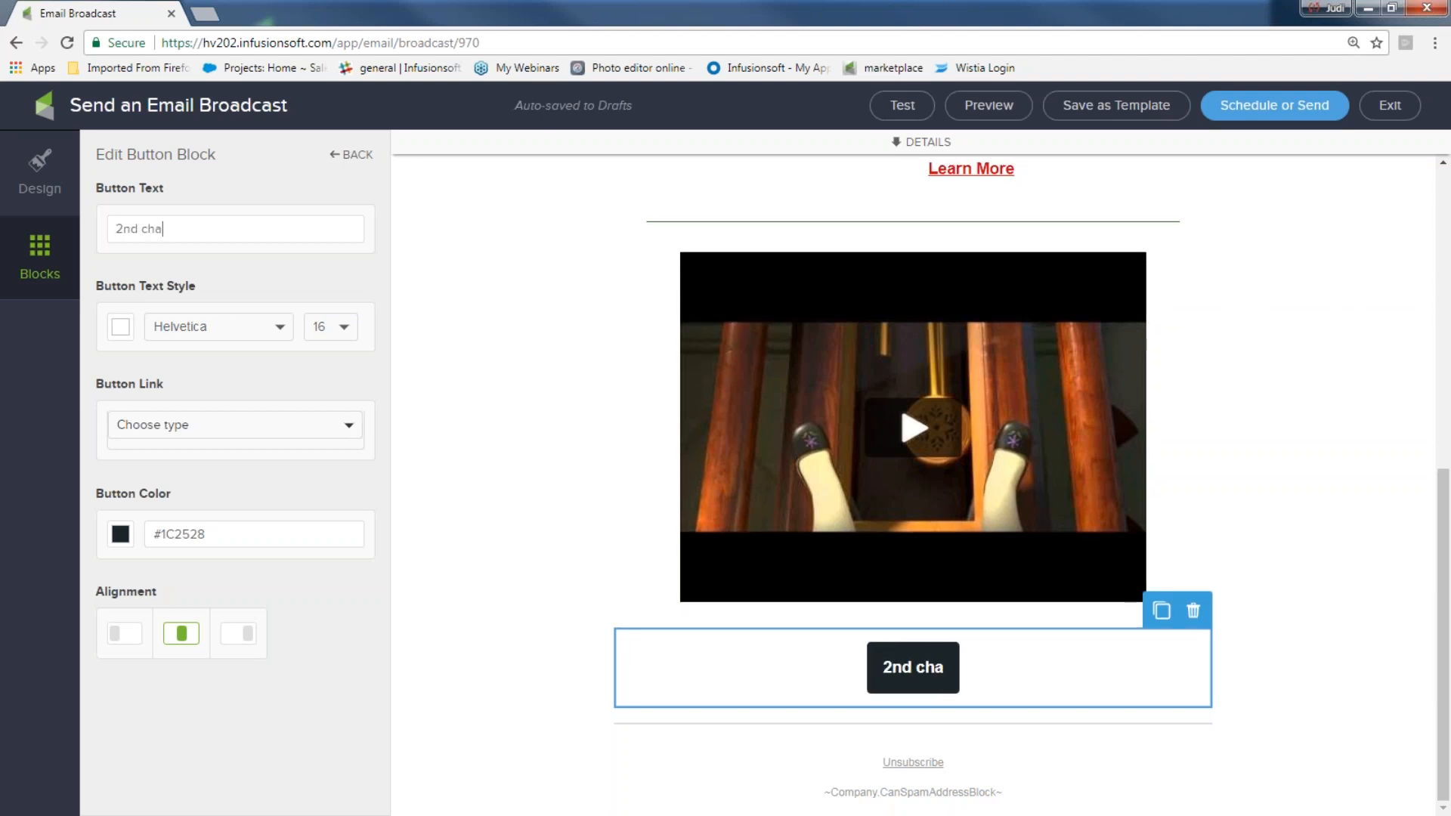
pyautogui.write('nce-ideas')
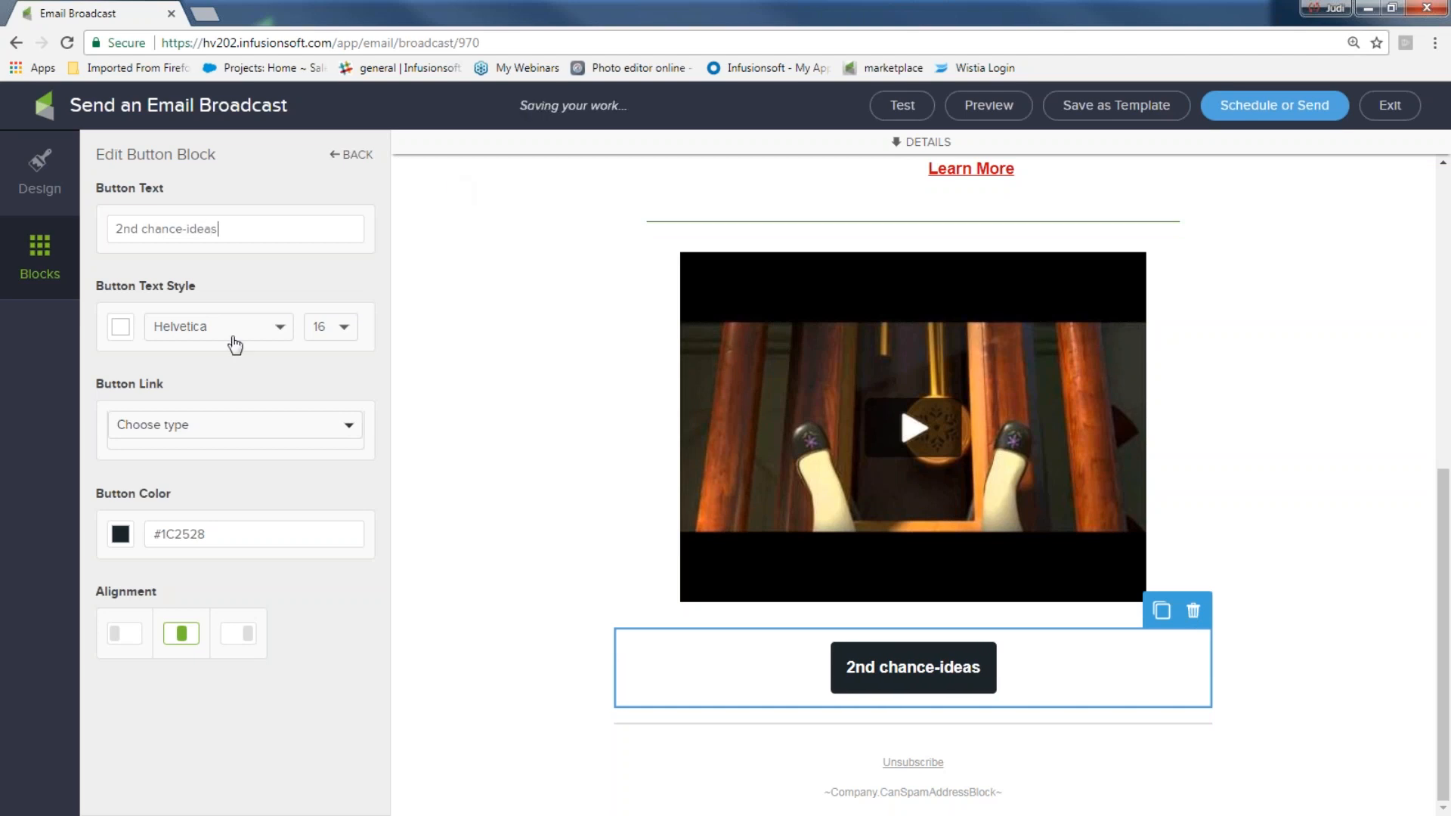
# - Set the "2nd chance-ideas" button's color to green #6BA654
pyautogui.click(125, 537)
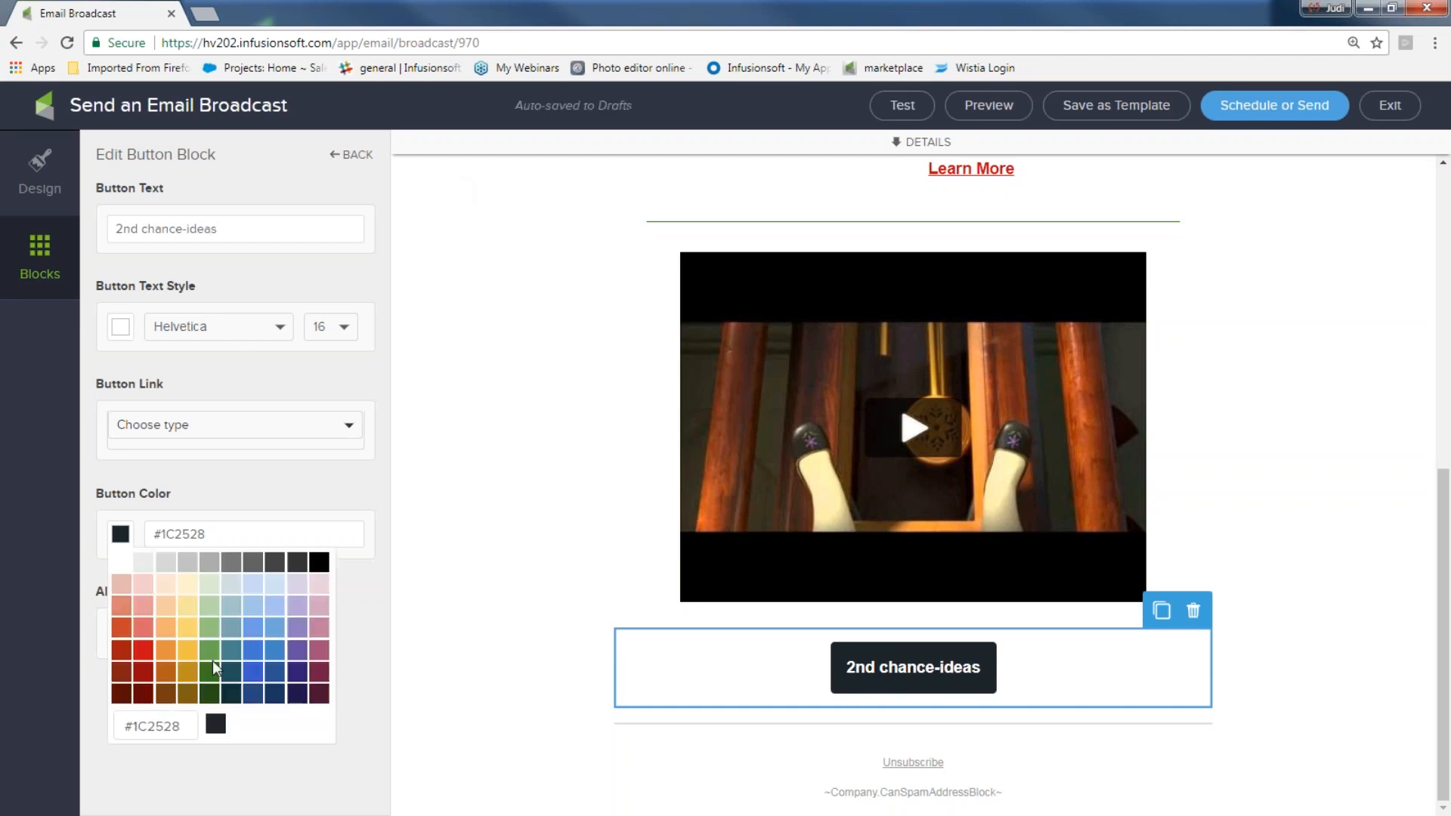
pyautogui.click(254, 650)
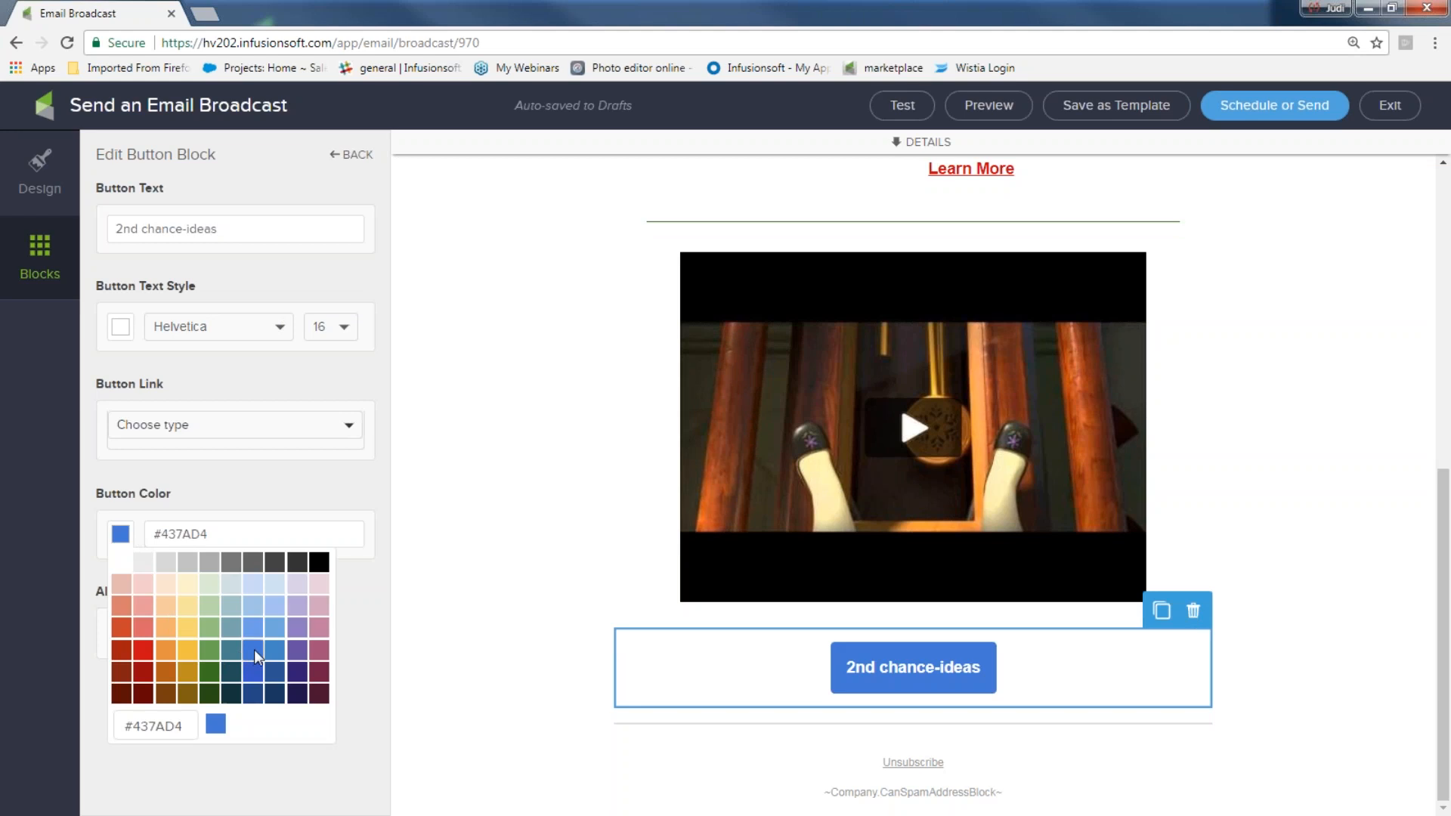
pyautogui.click(211, 652)
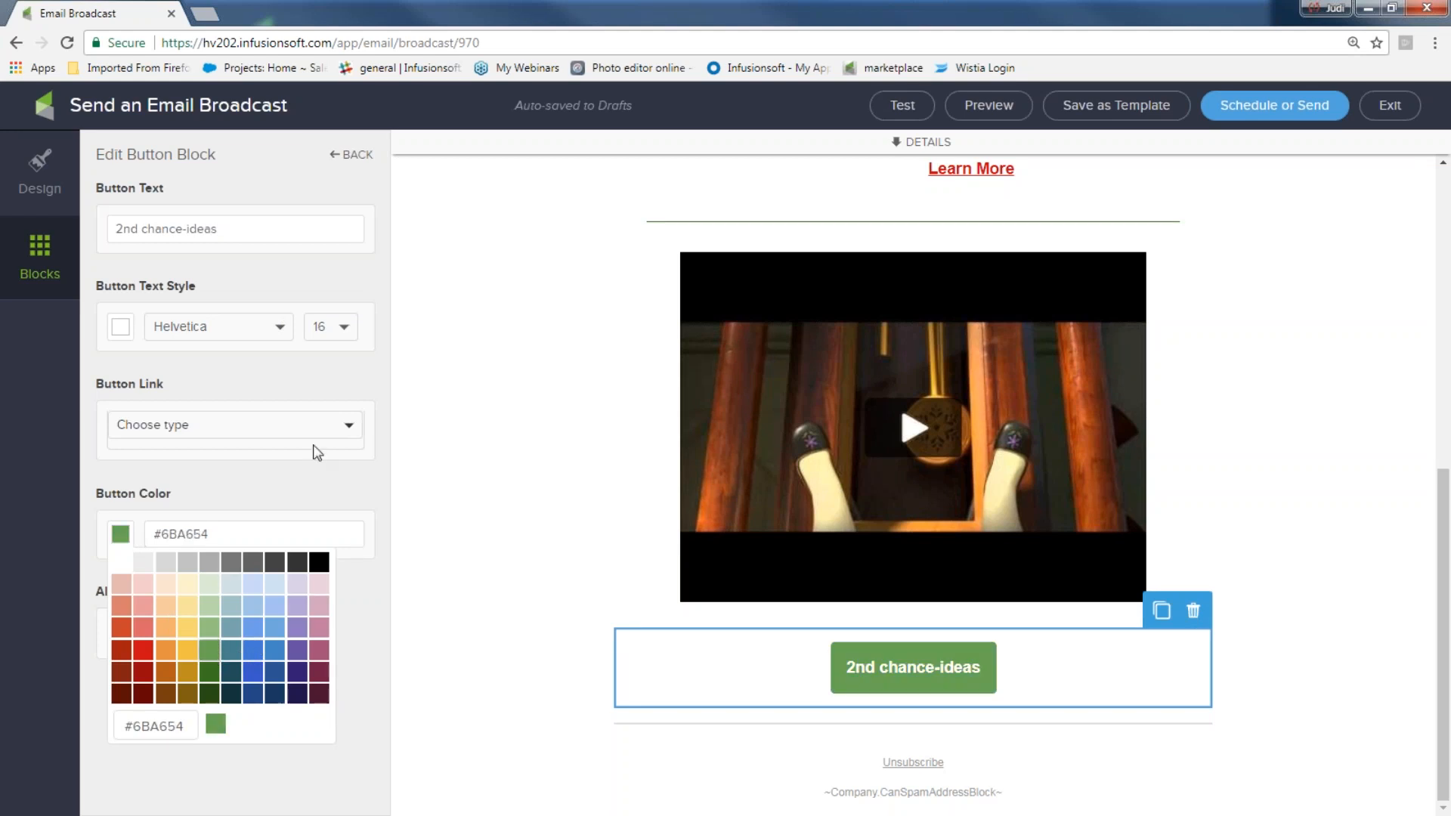
pyautogui.click(344, 426)
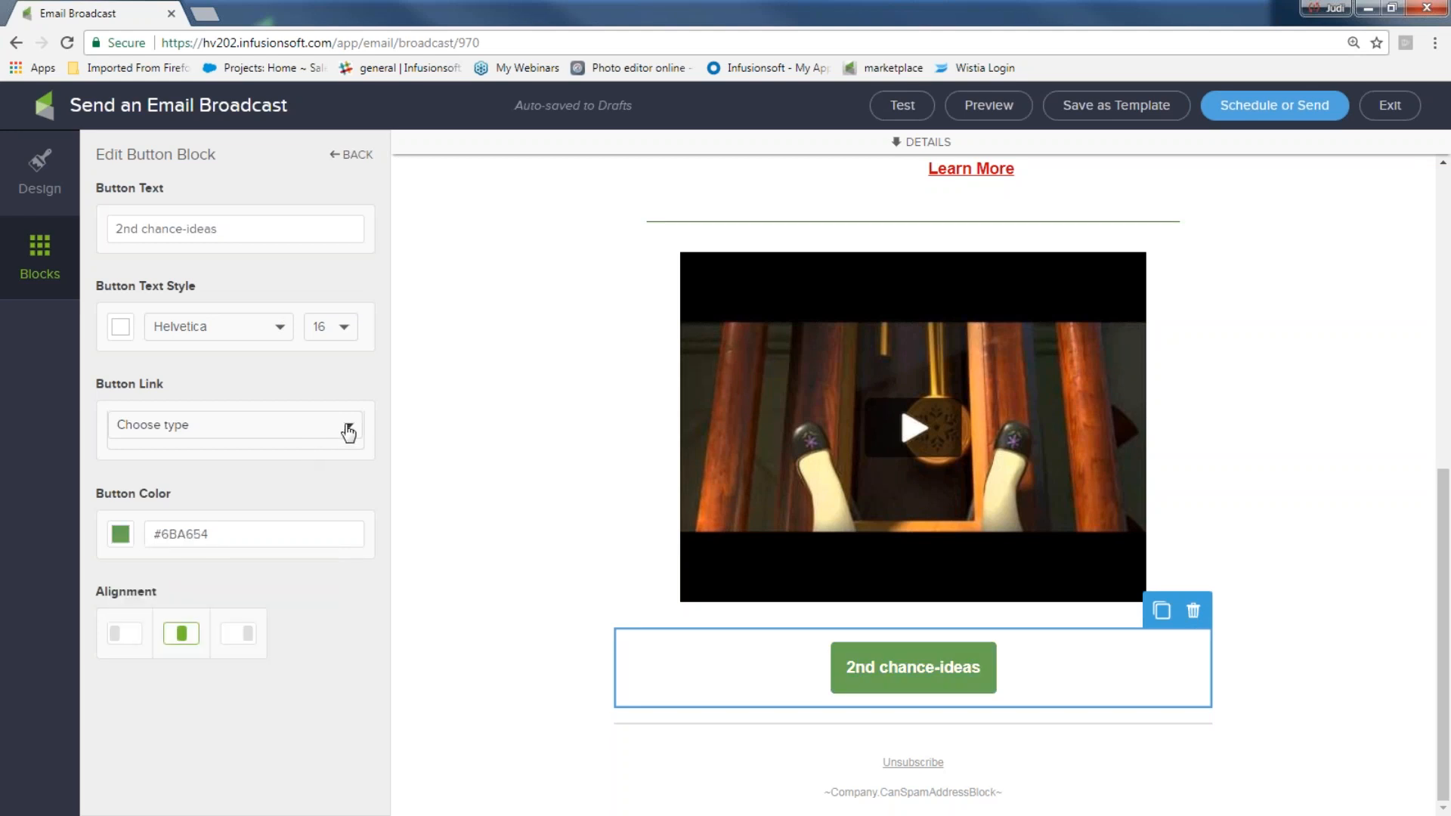
# - Link the "2nd chance-ideas" button to a file download of "Let the games begin.docx"
pyautogui.click(347, 429)
pyautogui.click(327, 545)
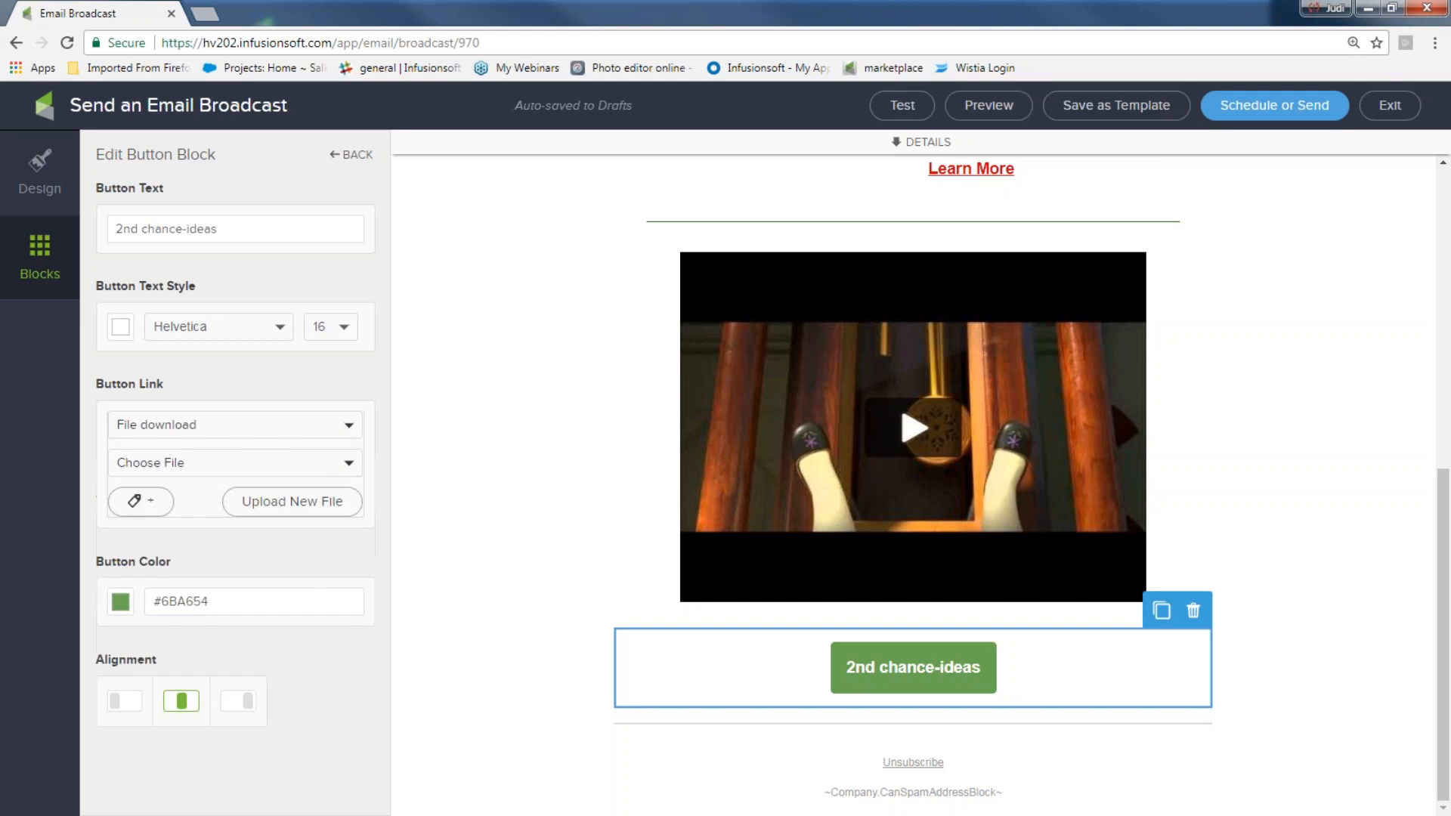
pyautogui.click(349, 463)
pyautogui.scroll(-2, 318, 552)
pyautogui.scroll(-1, 312, 574)
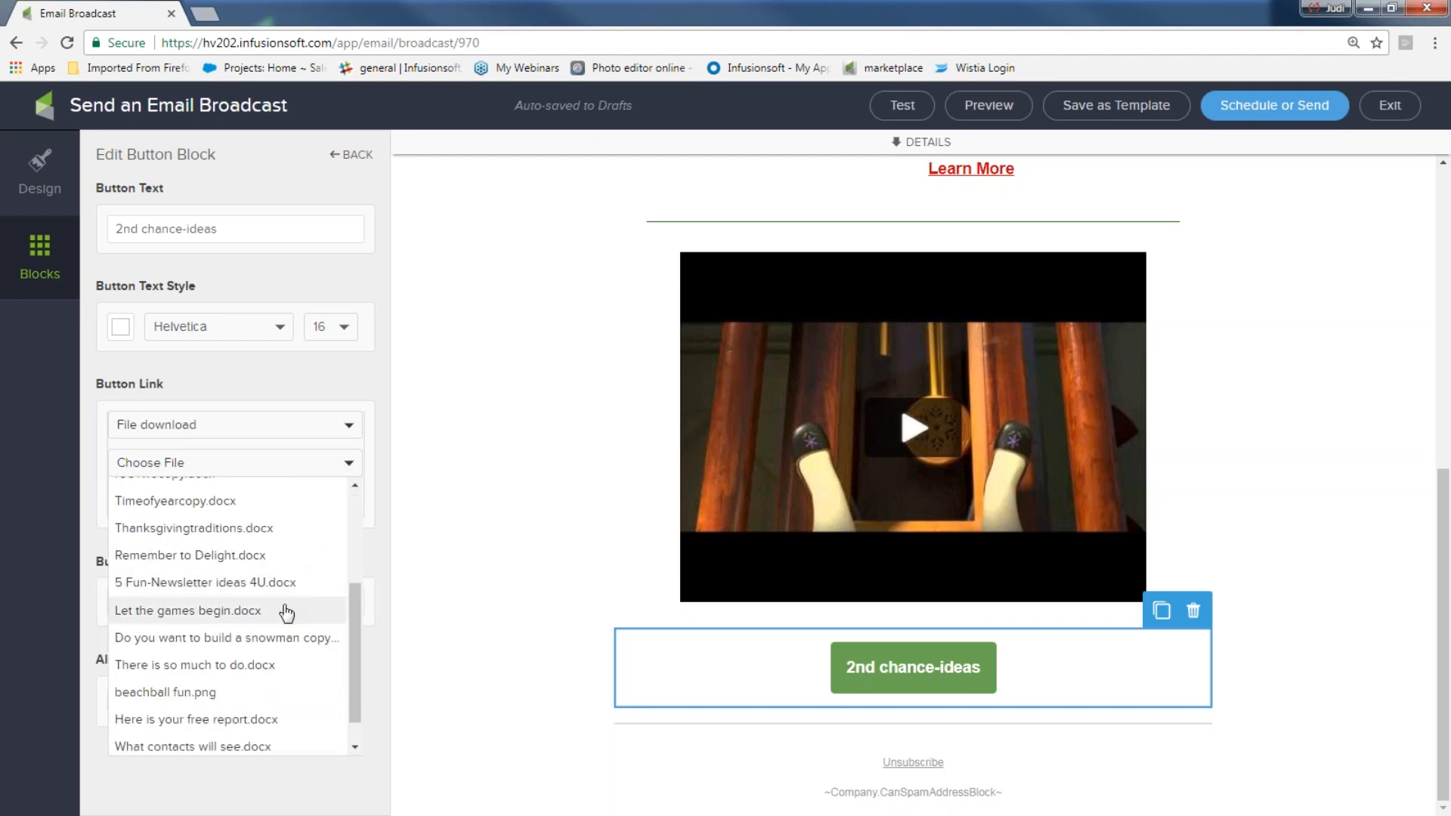
pyautogui.click(285, 608)
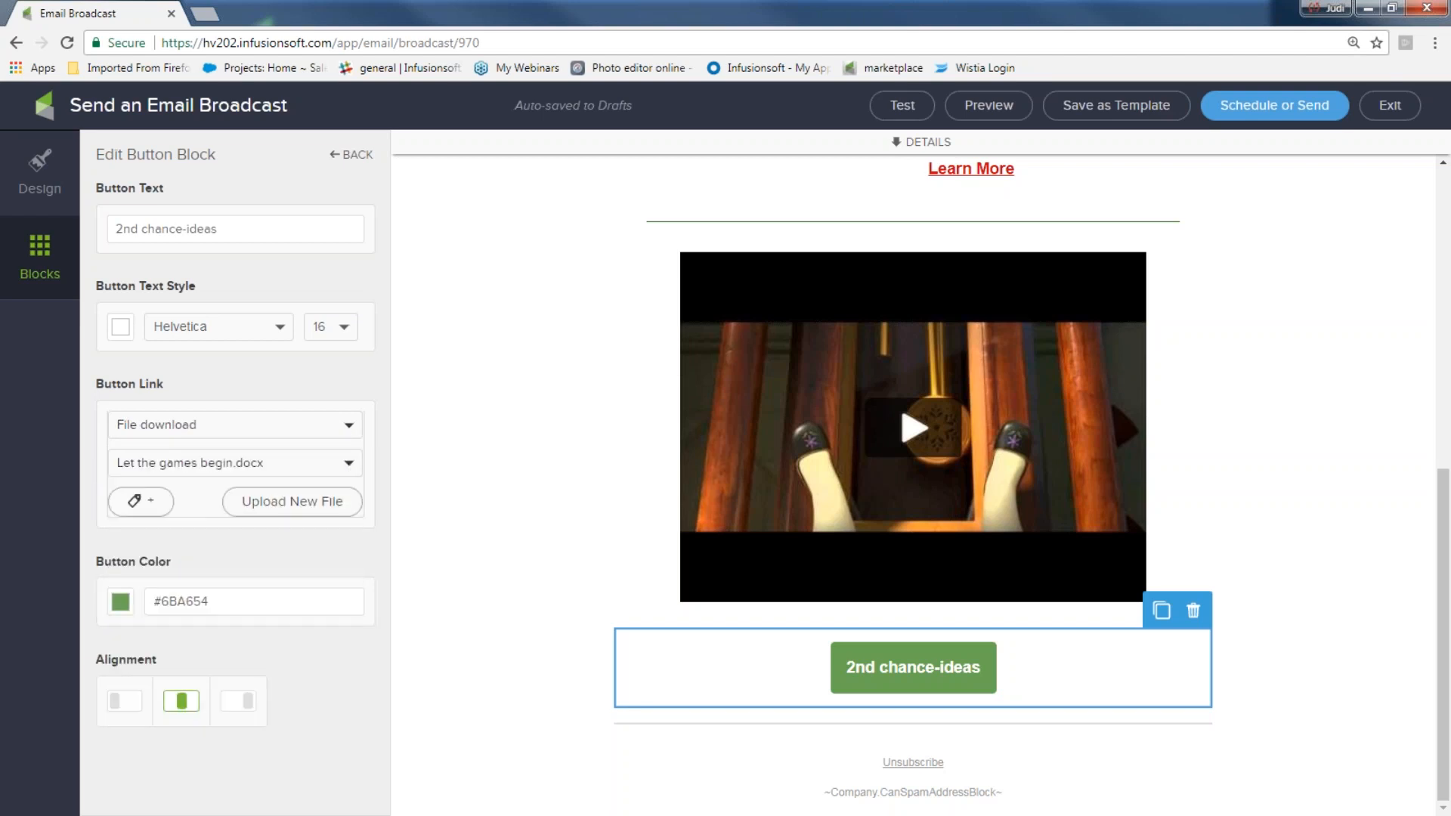
# - Search the tags for "do" and apply the first match to the button's file download link
pyautogui.click(151, 501)
pyautogui.click(181, 516)
pyautogui.write('do')
pyautogui.click(181, 541)
pyautogui.click(314, 555)
pyautogui.scroll(10, 534, 536)
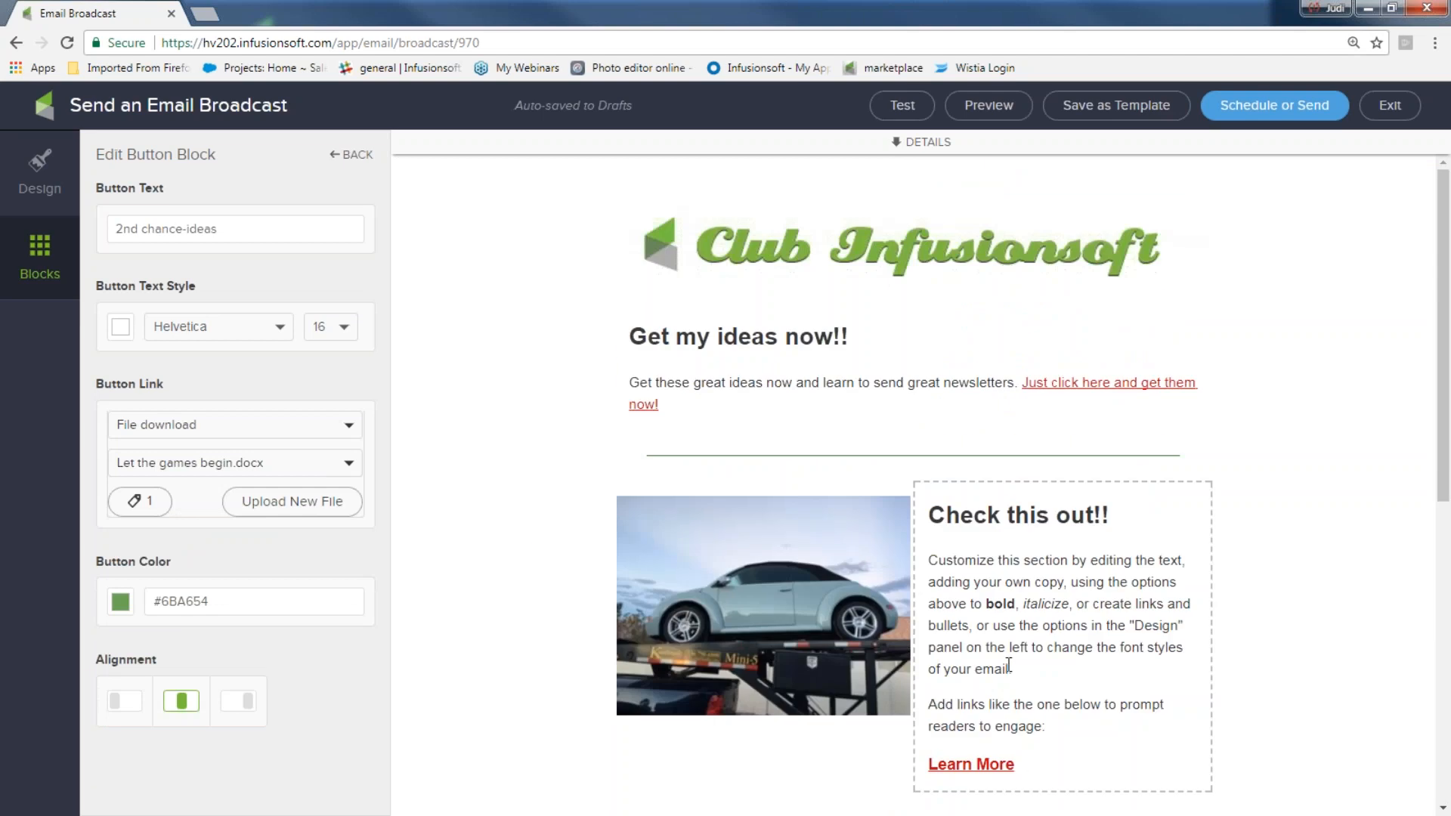
pyautogui.click(1014, 385)
pyautogui.scroll(-8, 1224, 449)
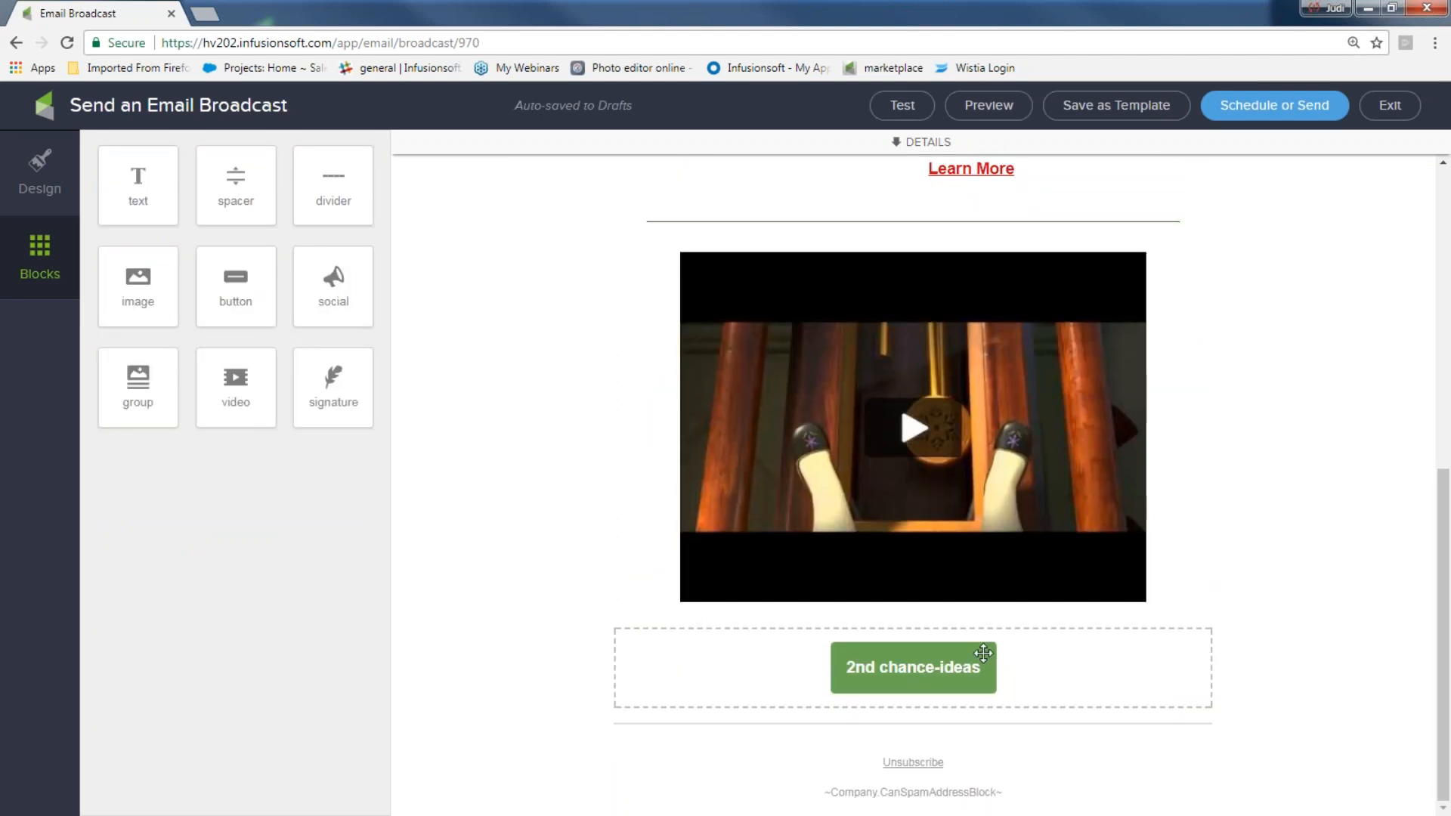
# - Narrow the divider below the "2nd chance-ideas" button to a width of about 74 and color it dark green
pyautogui.click(995, 725)
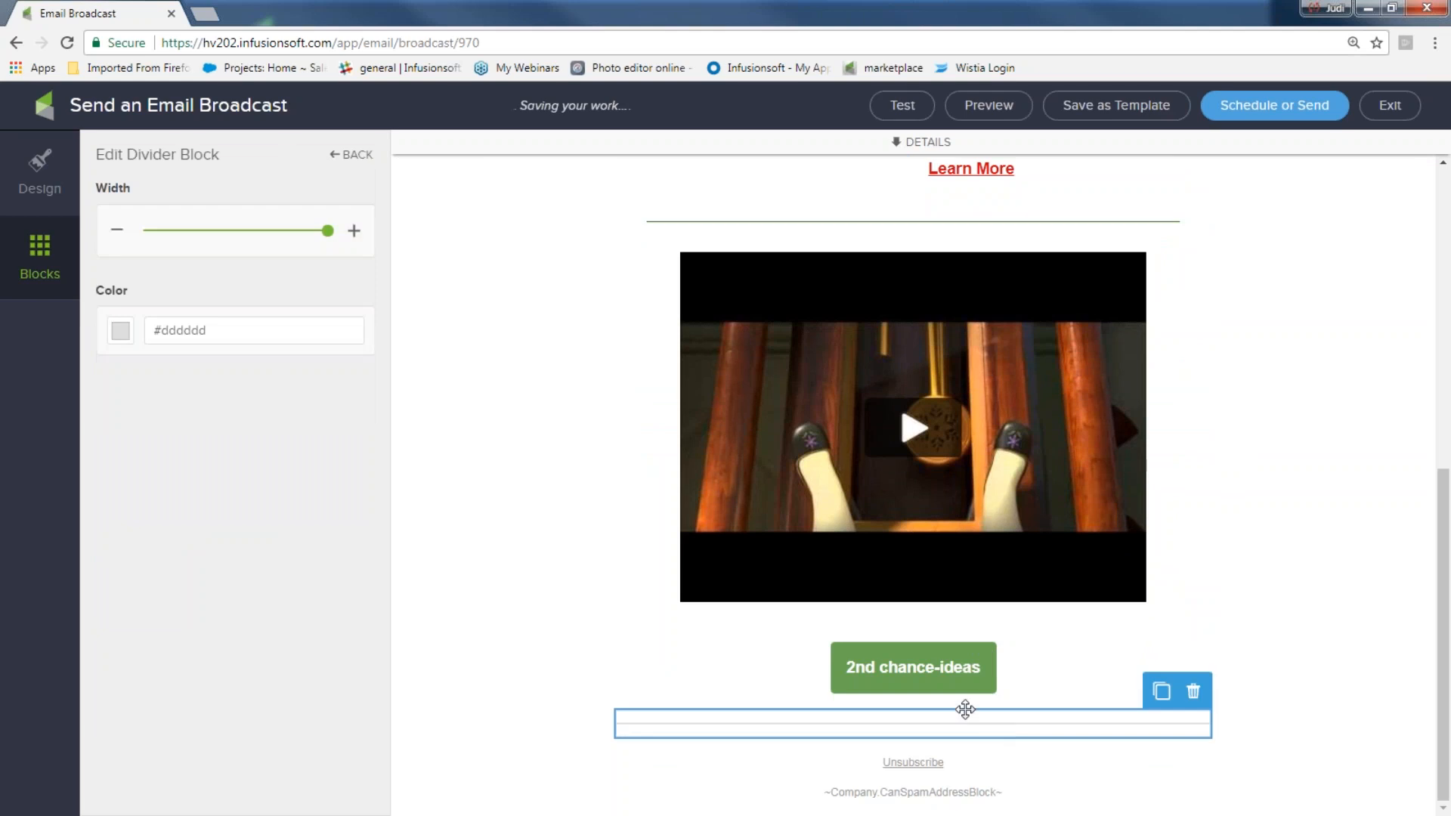
pyautogui.moveTo(326, 230); pyautogui.dragTo(275, 230)
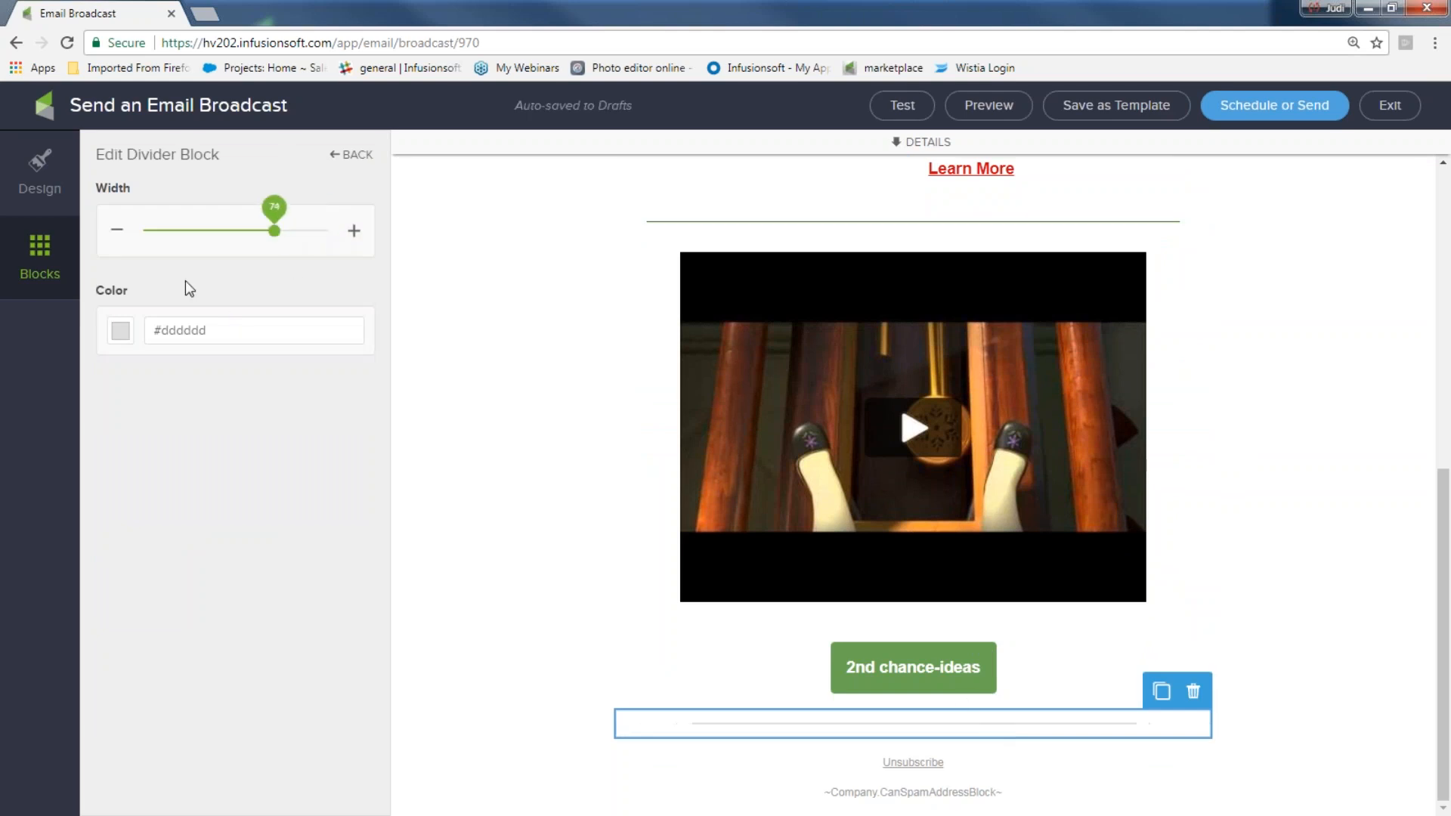
pyautogui.click(121, 332)
pyautogui.click(211, 470)
pyautogui.click(511, 456)
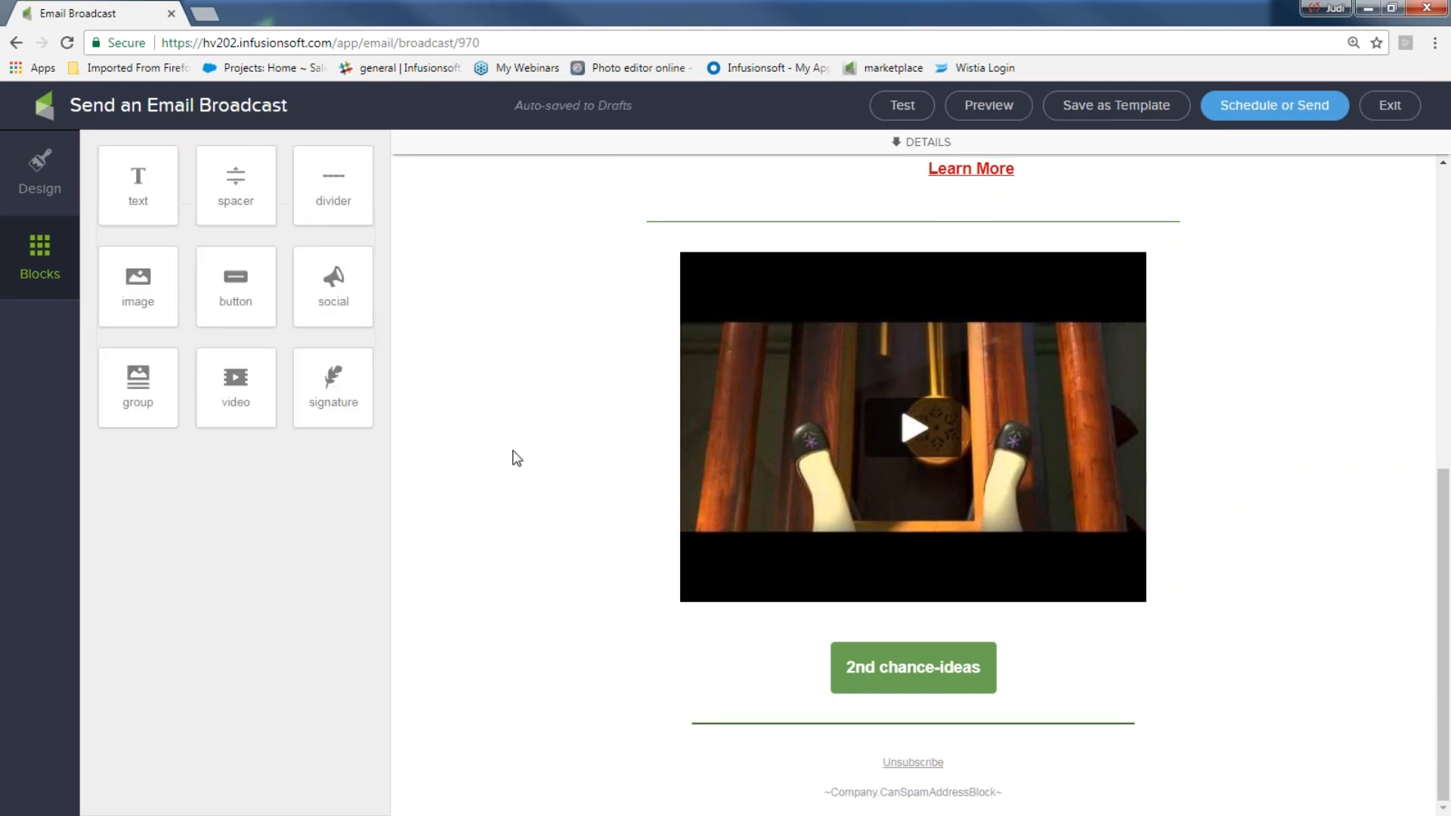
# - Add a signature block between the green divider under the "2nd chance-ideas" button and the Unsubscribe footer
pyautogui.scroll(10, 1284, 471)
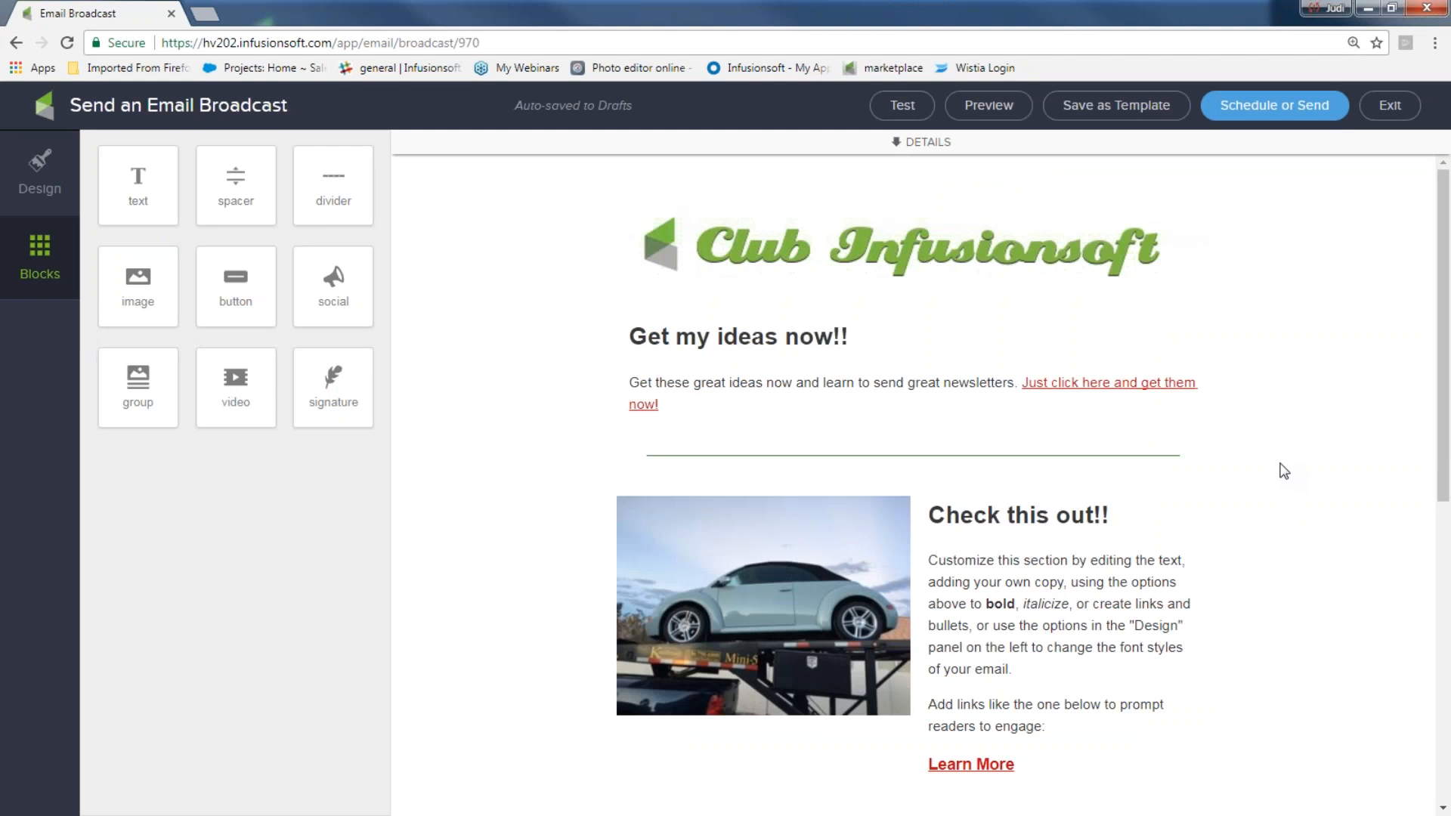
pyautogui.scroll(-8, 1302, 492)
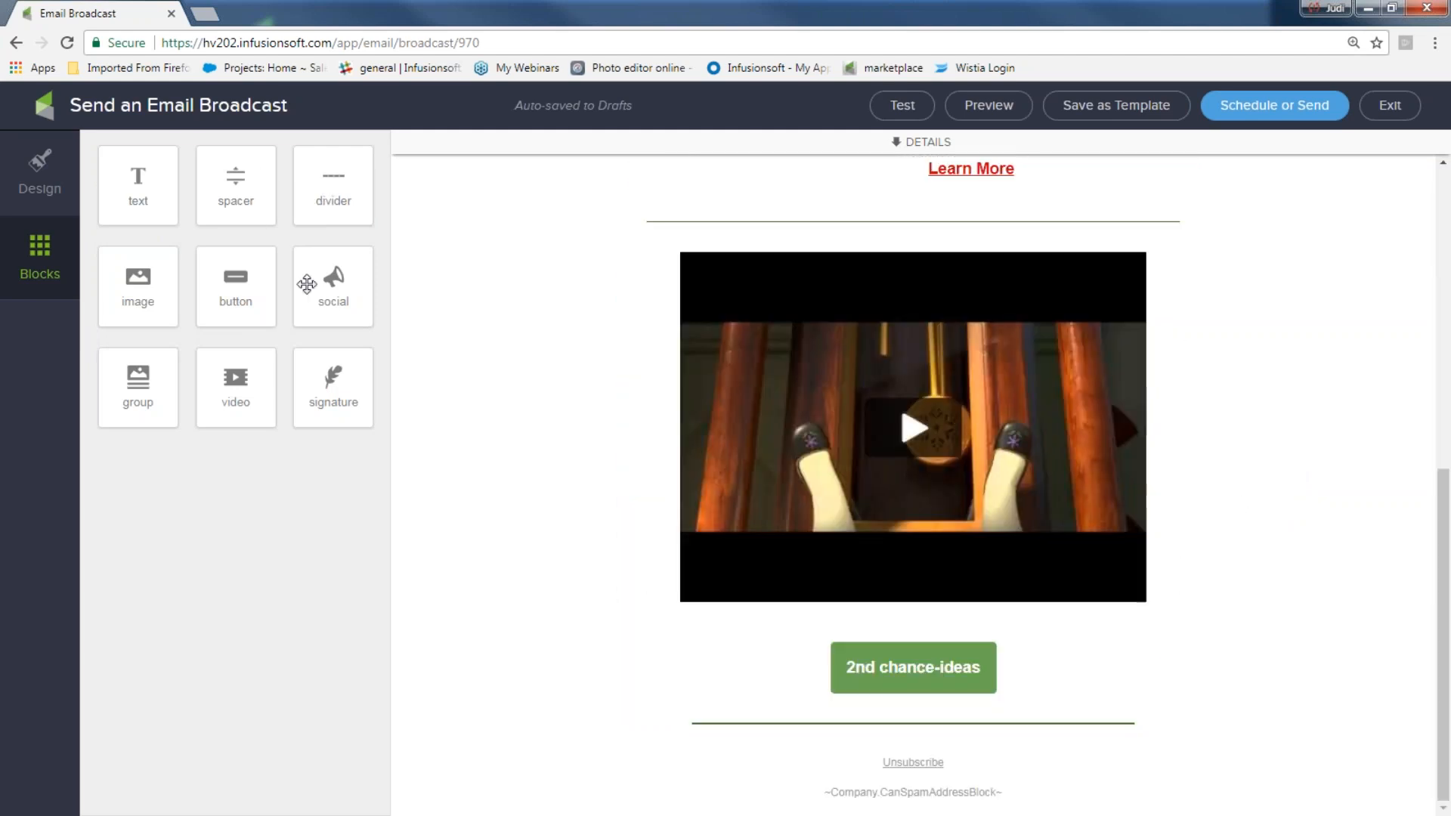
pyautogui.moveTo(326, 375)
pyautogui.mouseDown()
pyautogui.moveTo(529, 560)
pyautogui.moveTo(687, 741)
pyautogui.moveTo(758, 791)
pyautogui.moveTo(806, 789)
pyautogui.mouseUp()
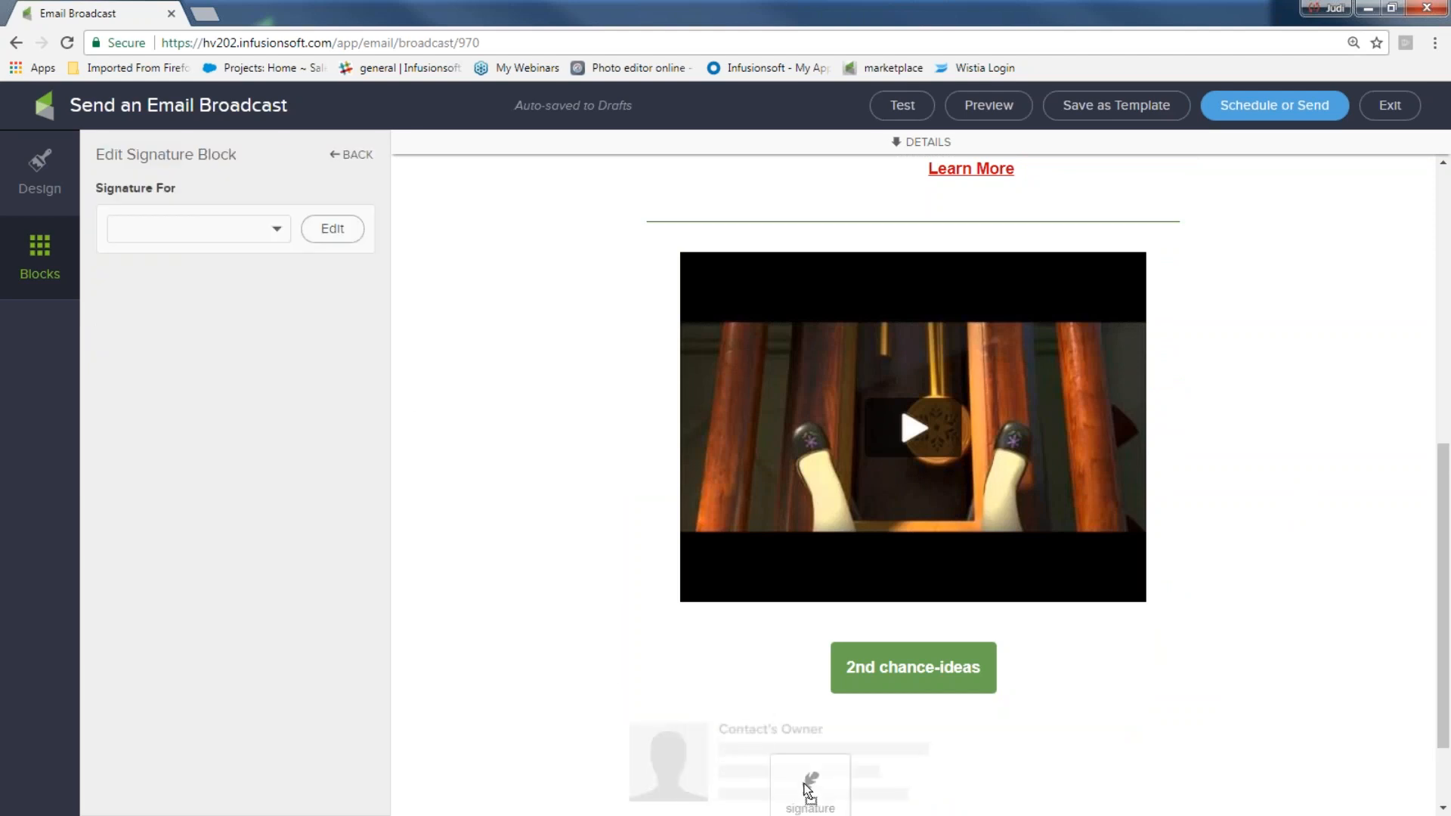
pyautogui.scroll(-2, 802, 771)
pyautogui.moveTo(835, 614)
pyautogui.mouseDown()
pyautogui.moveTo(828, 741)
pyautogui.moveTo(823, 680)
pyautogui.mouseUp()
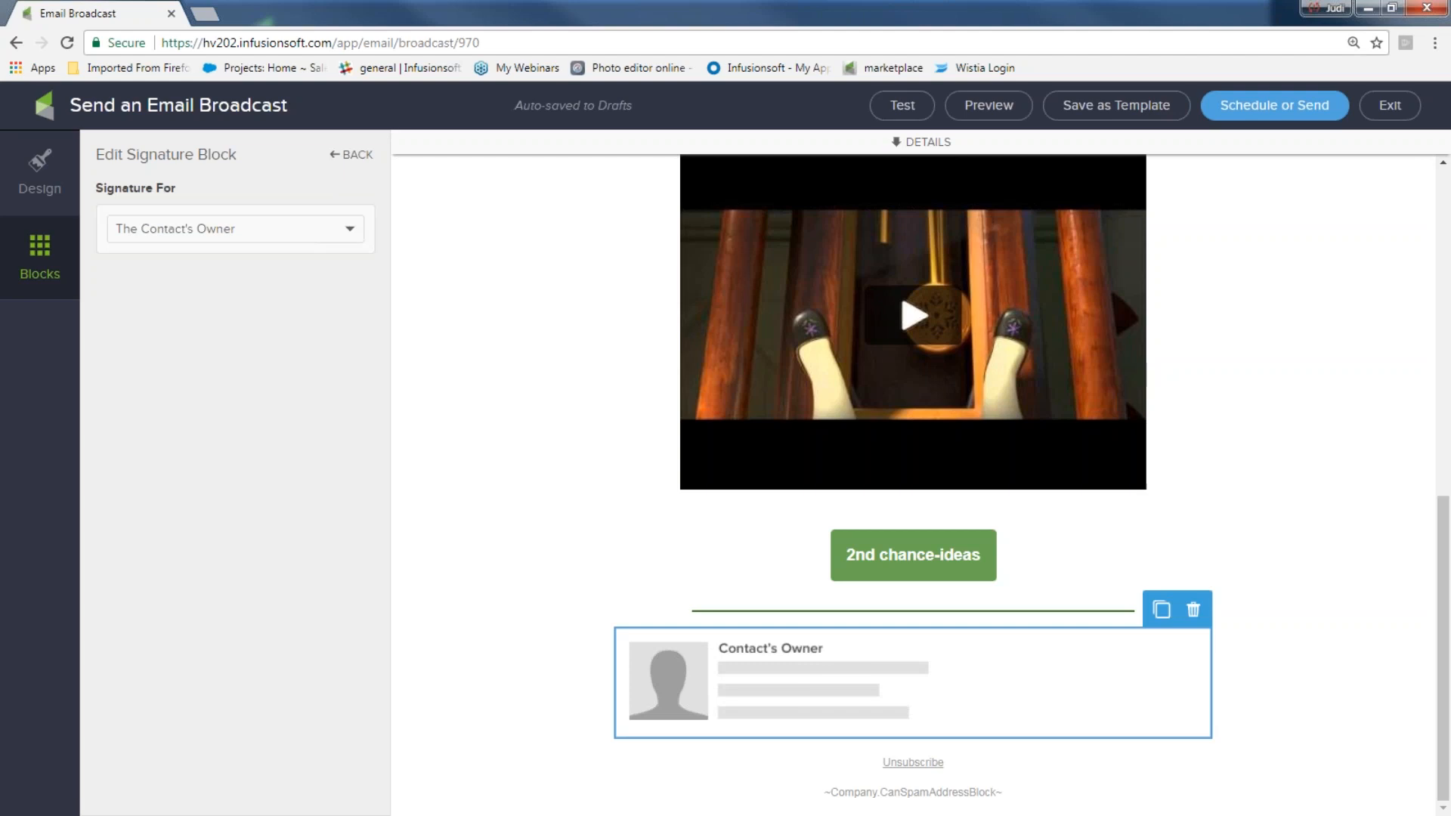
# - Preview the email in desktop and mobile layouts and check how the signature block renders near the footer
pyautogui.click(991, 109)
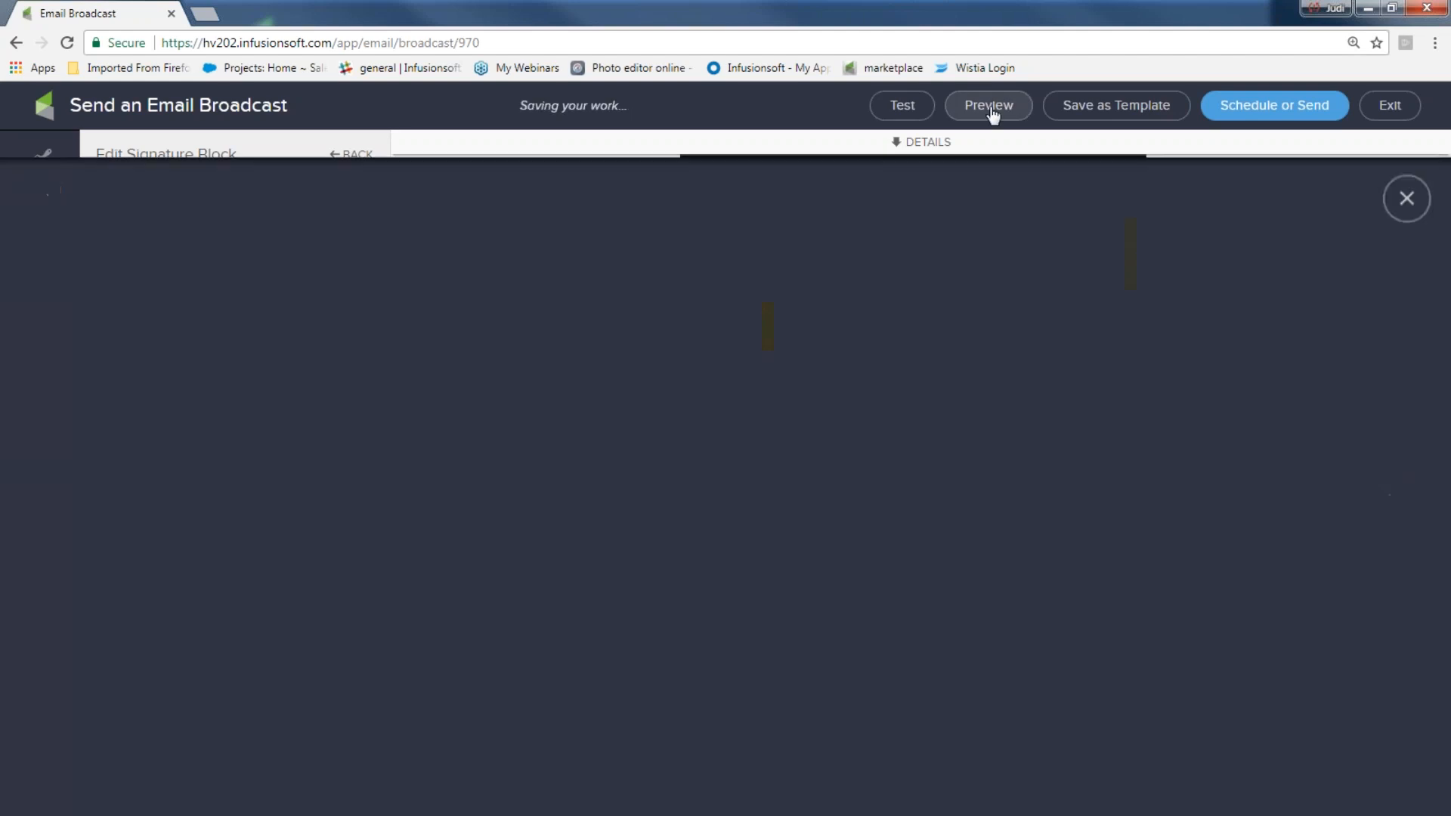
pyautogui.scroll(-10, 518, 572)
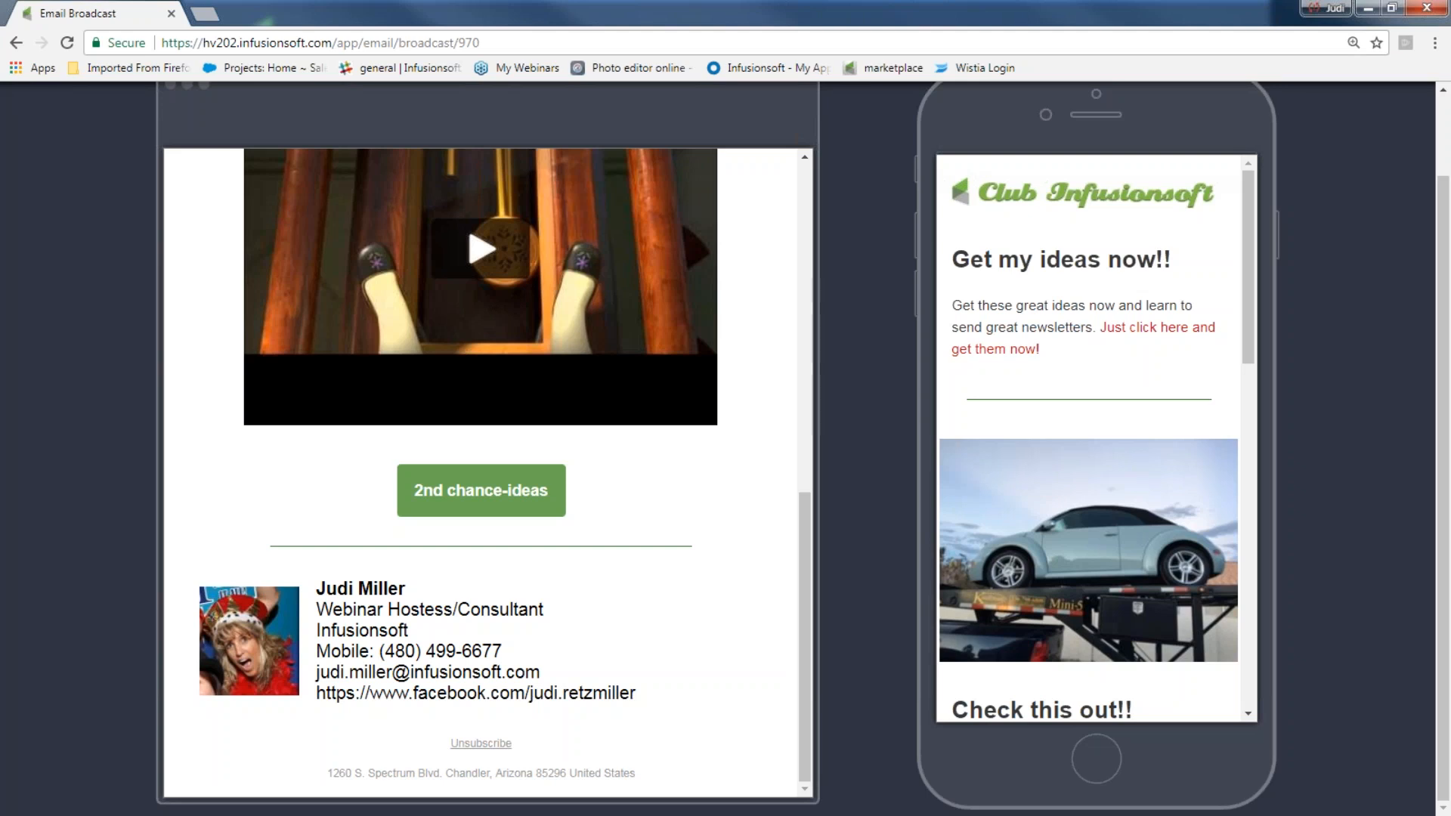
pyautogui.scroll(3, 1331, 268)
pyautogui.click(1391, 123)
# - Assign the signature block to the first individual user listed, then delete the whole signature block
pyautogui.click(356, 235)
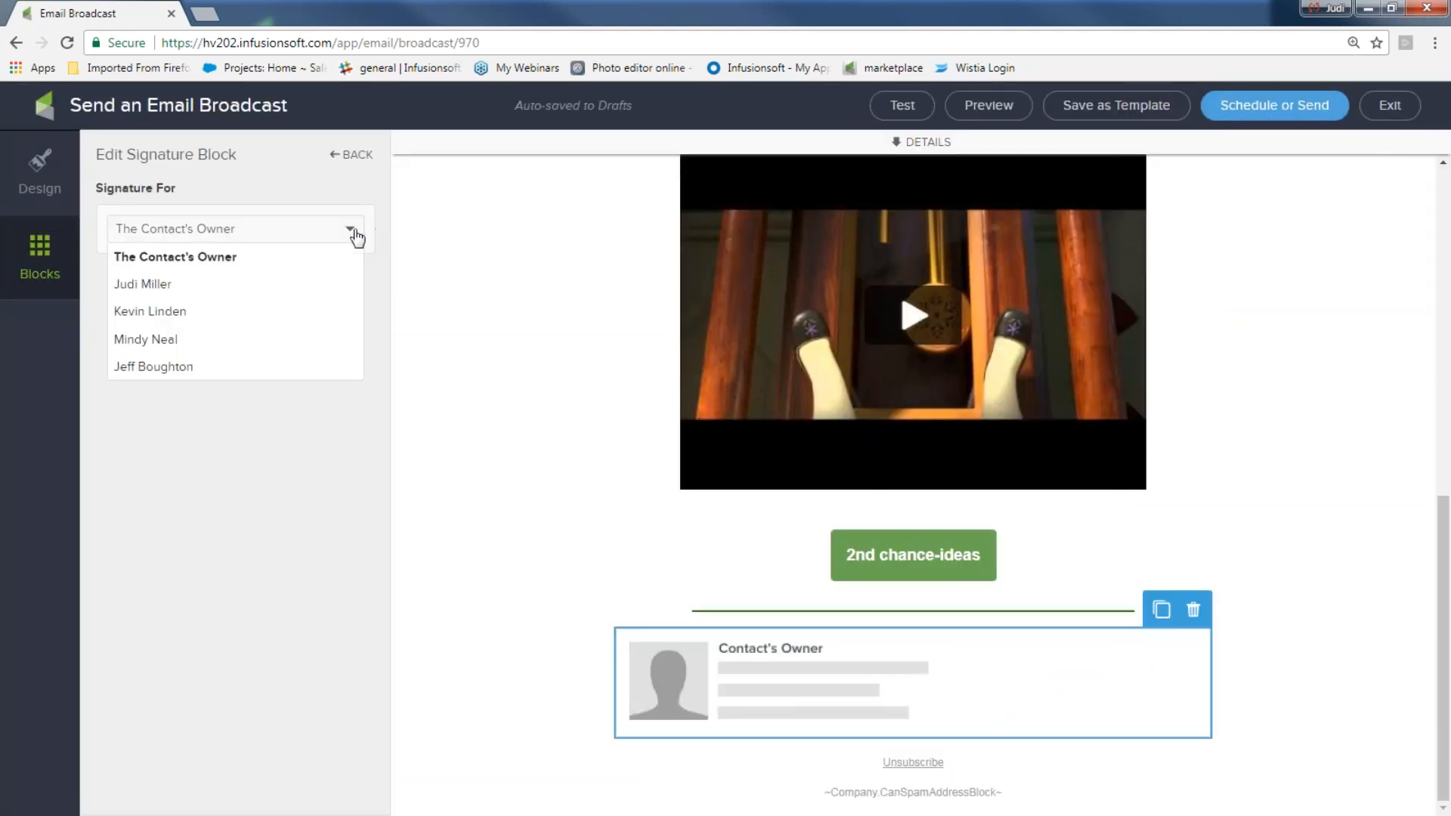
pyautogui.click(239, 289)
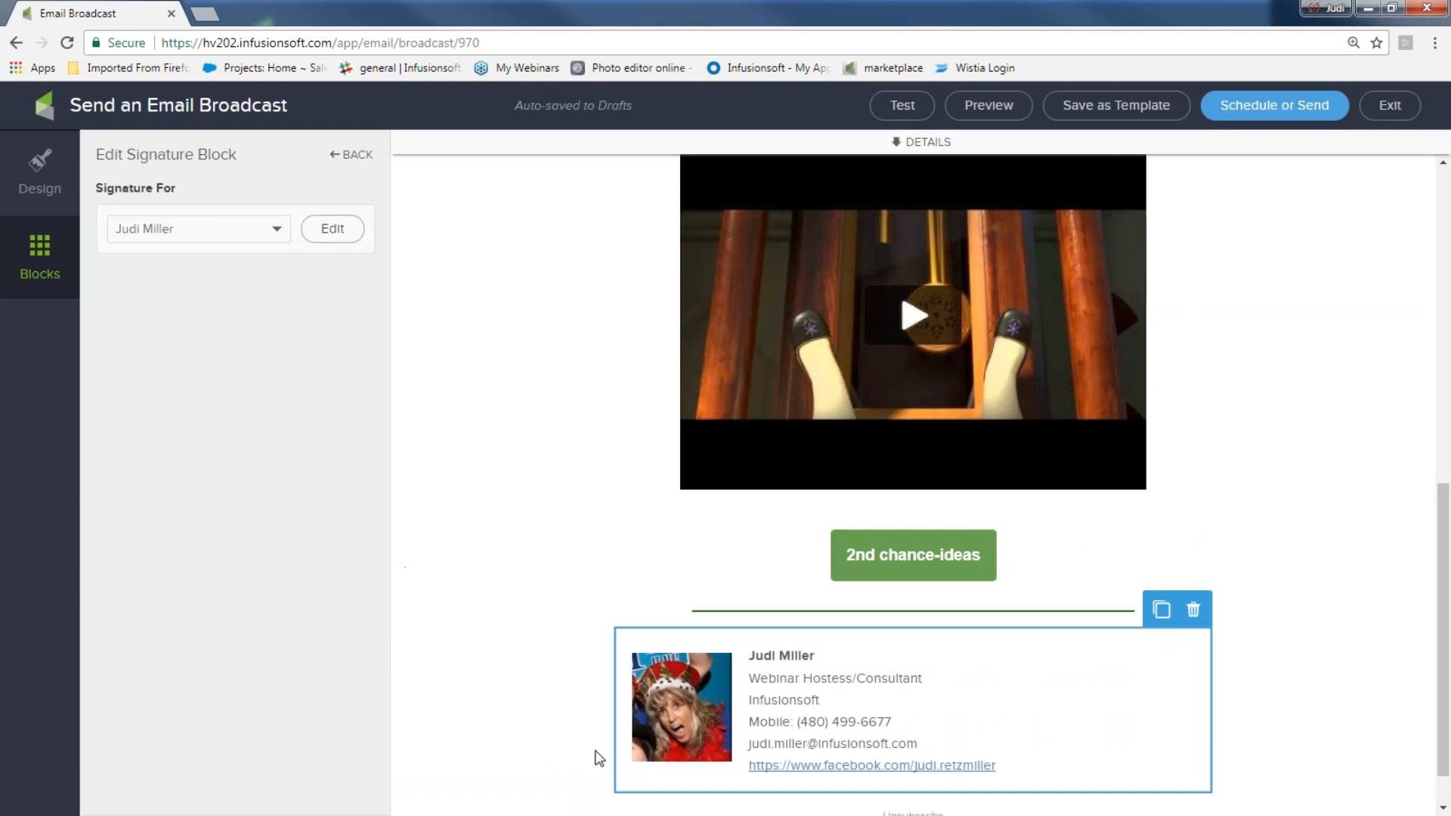
pyautogui.click(1193, 609)
pyautogui.click(1185, 643)
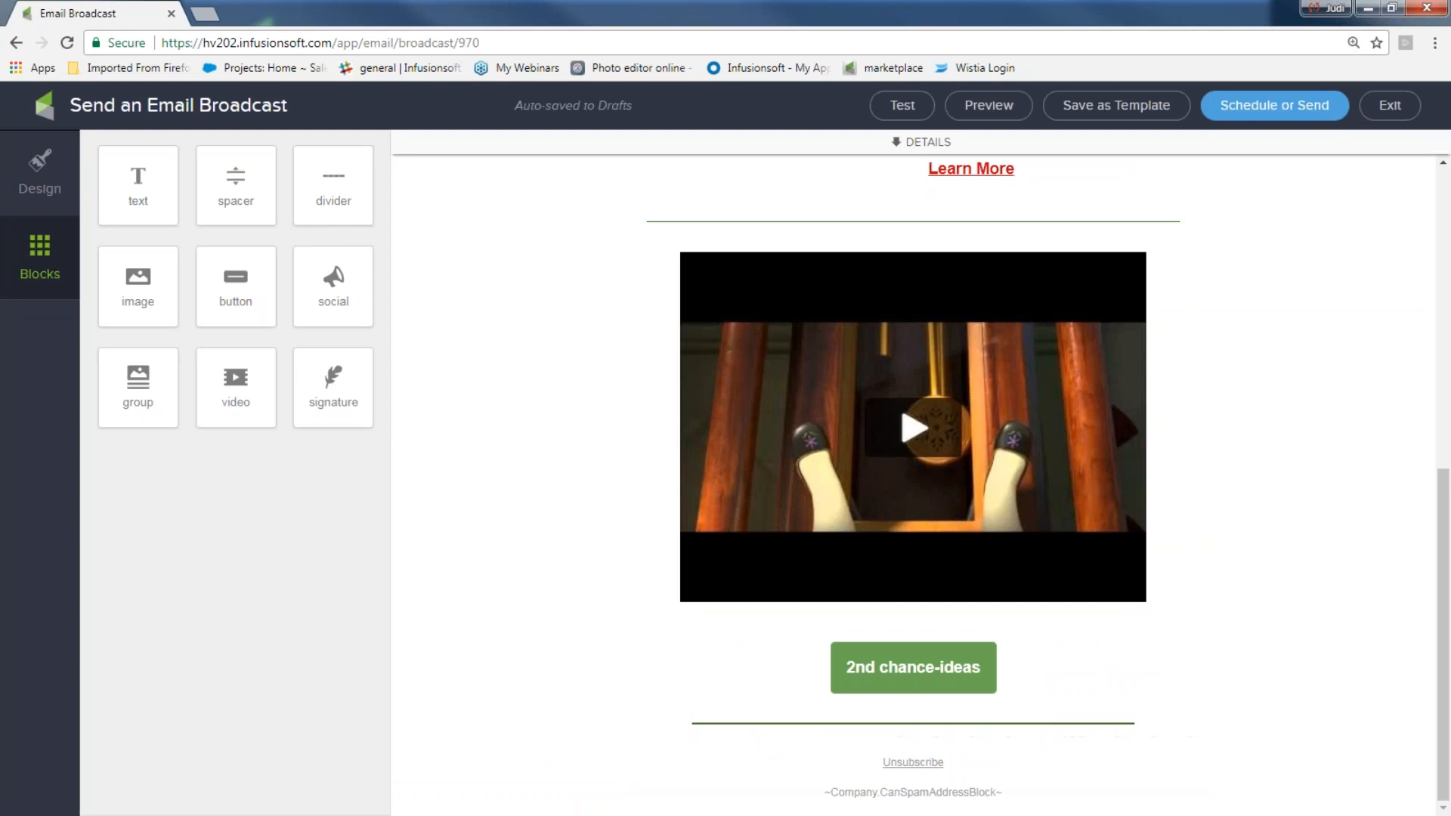
# - Add a text block between the lower green divider and the Unsubscribe footer, with the first line "Thank you and Welcome,"
pyautogui.moveTo(126, 169); pyautogui.dragTo(572, 664)
pyautogui.write('THank yo')
pyautogui.press('BackSpace')
pyautogui.press('BackSpace')
pyautogui.press('BackSpace')
pyautogui.press('BackSpace')
pyautogui.press('BackSpace')
pyautogui.press('BackSpace')
pyautogui.press('BackSpace')
pyautogui.write('hank you')
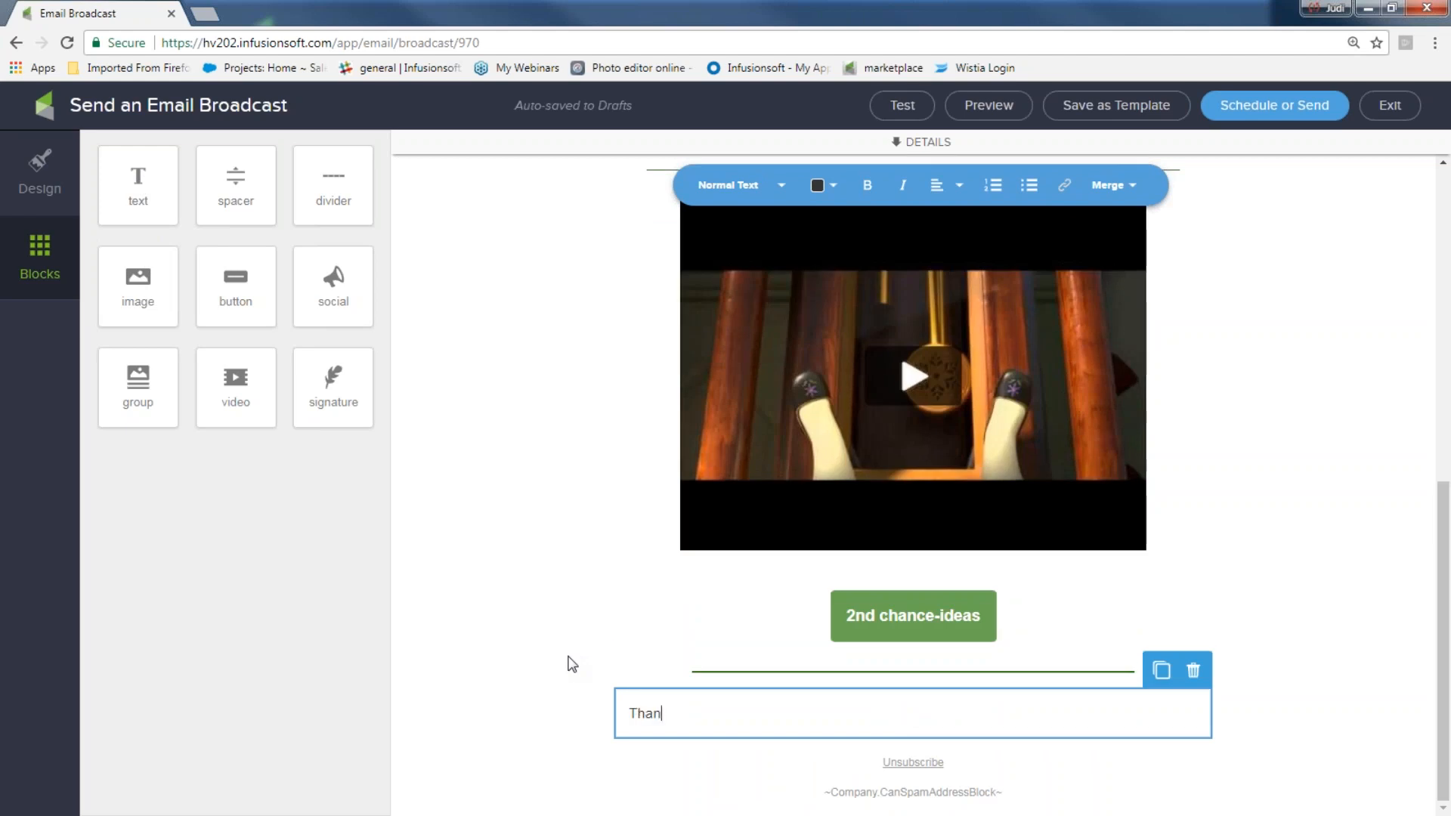
pyautogui.write('WELC')
pyautogui.press('BackSpace')
pyautogui.press('BackSpace')
pyautogui.press('BackSpace')
pyautogui.write('elcome,')
# - Add a second sign-off line consisting of the sender's first name followed by "and team!!!"
pyautogui.press('Return')
pyautogui.write('Judi and te')
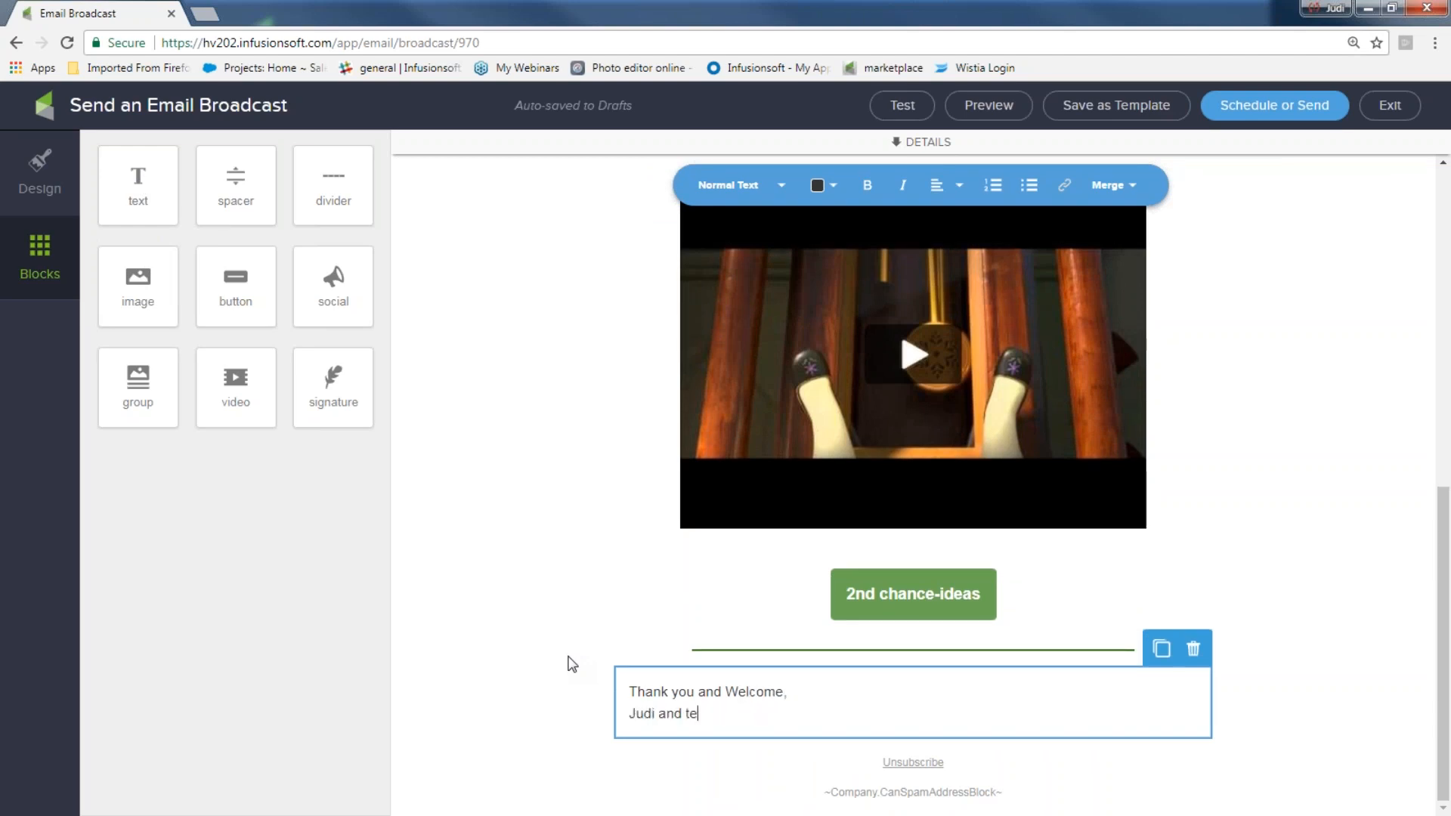
pyautogui.write('am!!!')
# - Insert a social block below the Club Infusionsoft logo, with the Facebook address "www" and the Twitter address "ww"
pyautogui.scroll(8, 916, 616)
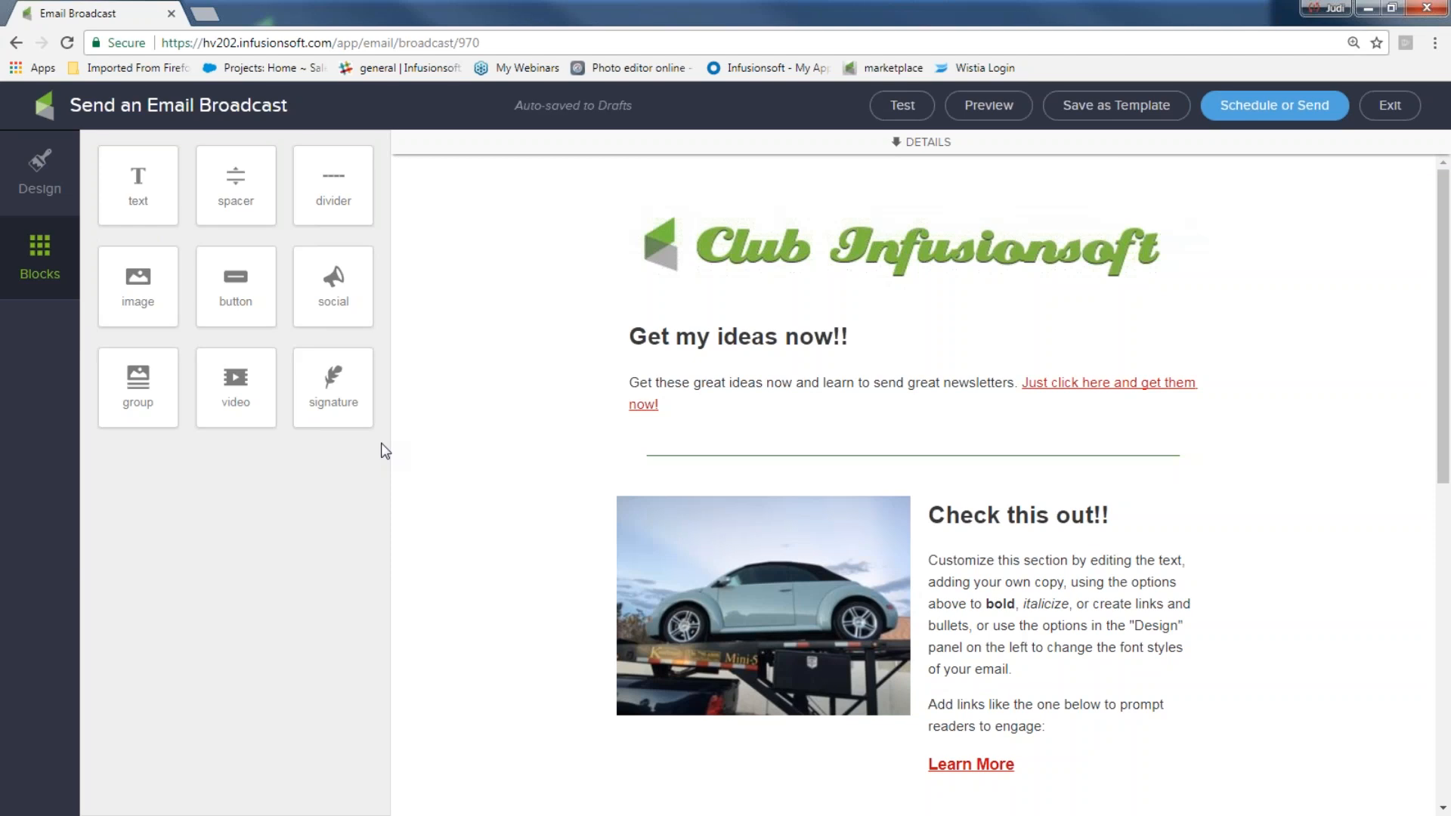
pyautogui.moveTo(333, 280); pyautogui.dragTo(774, 302)
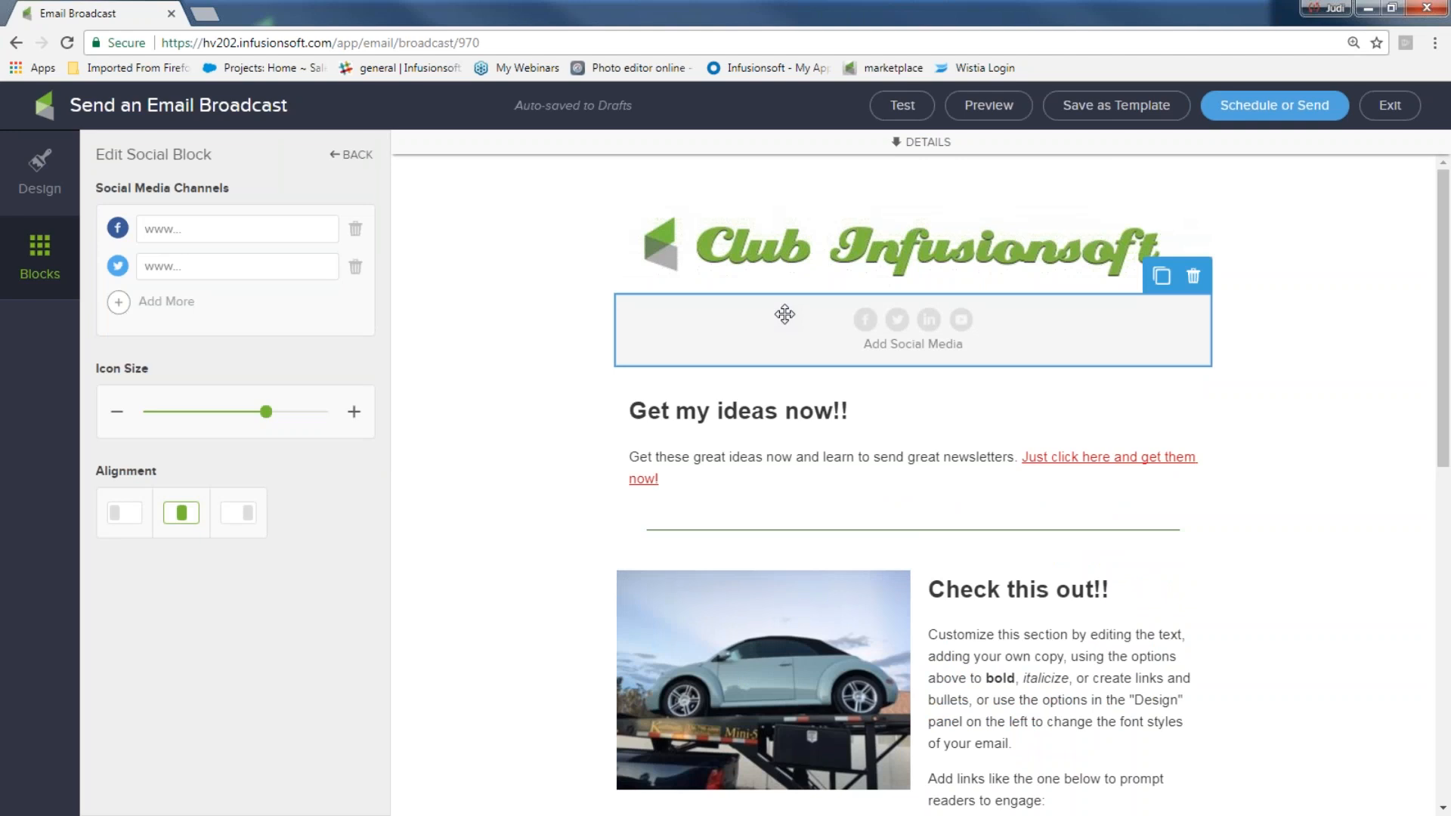
pyautogui.click(214, 229)
pyautogui.write('www')
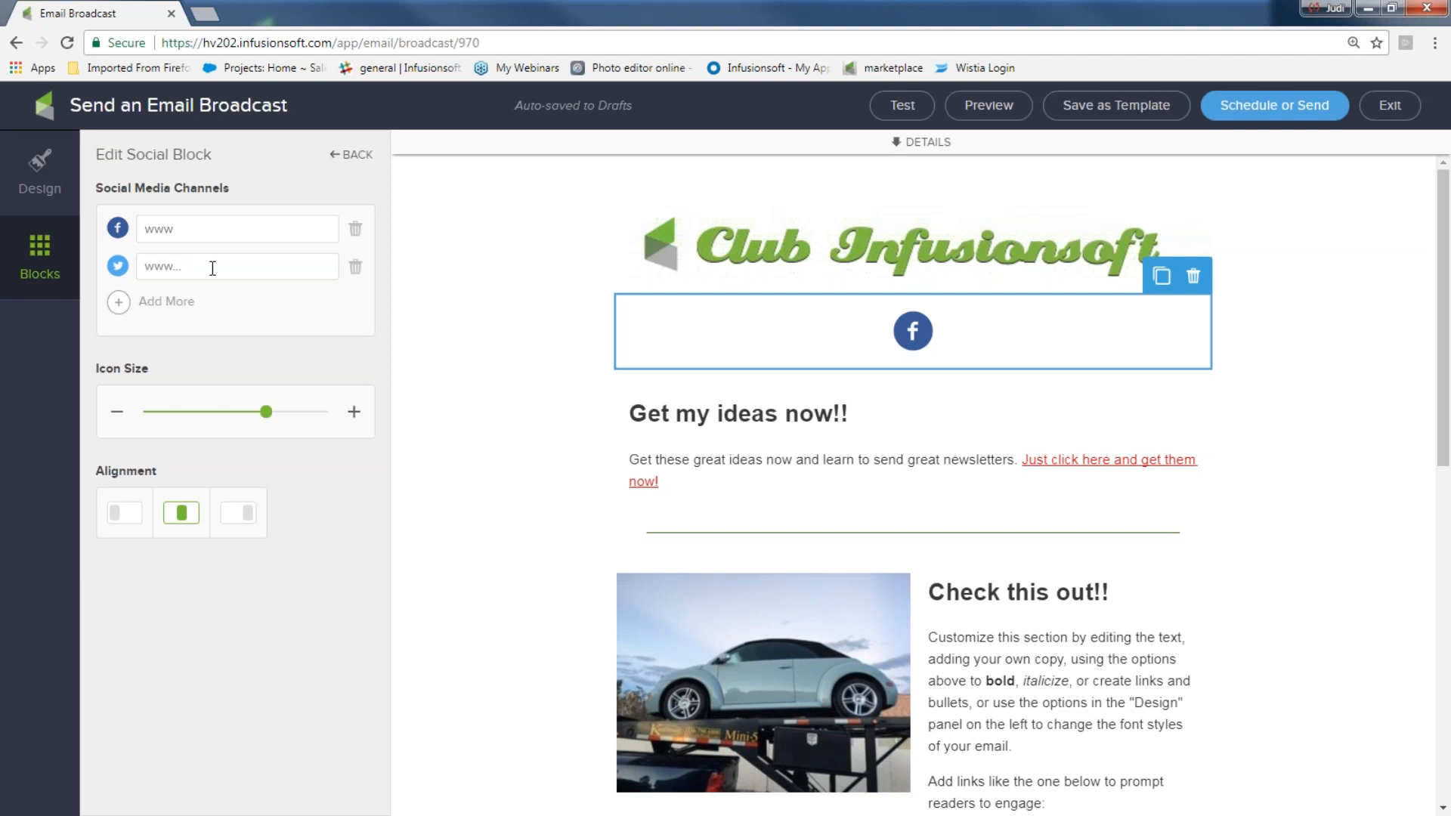
pyautogui.write('ww')
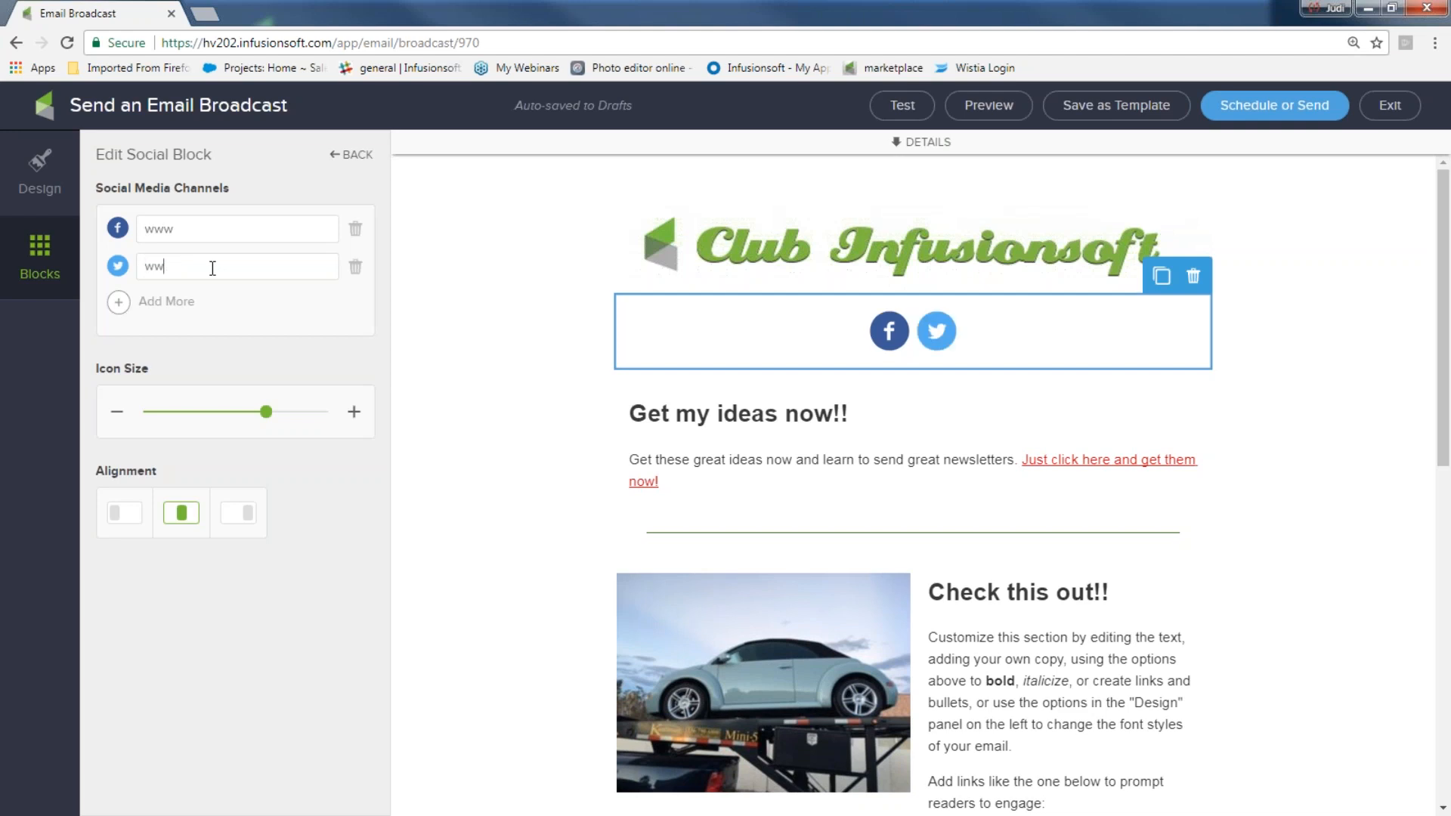
# - Add Pinterest and LinkedIn channels to the social block, filling the Pinterest address with "wwwww" and leaving the LinkedIn address empty
pyautogui.click(120, 303)
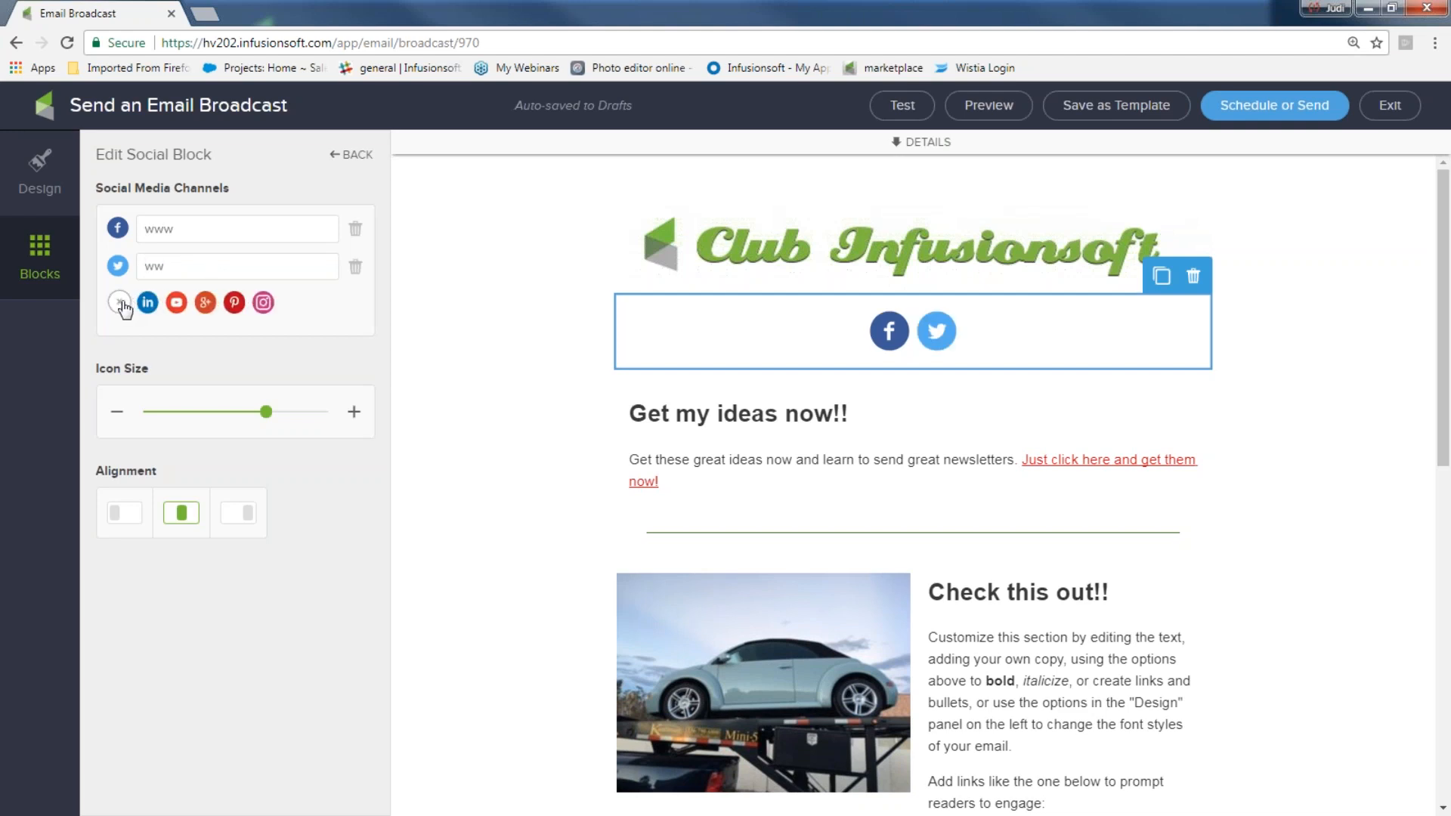
pyautogui.click(234, 303)
pyautogui.write('www')
pyautogui.click(118, 339)
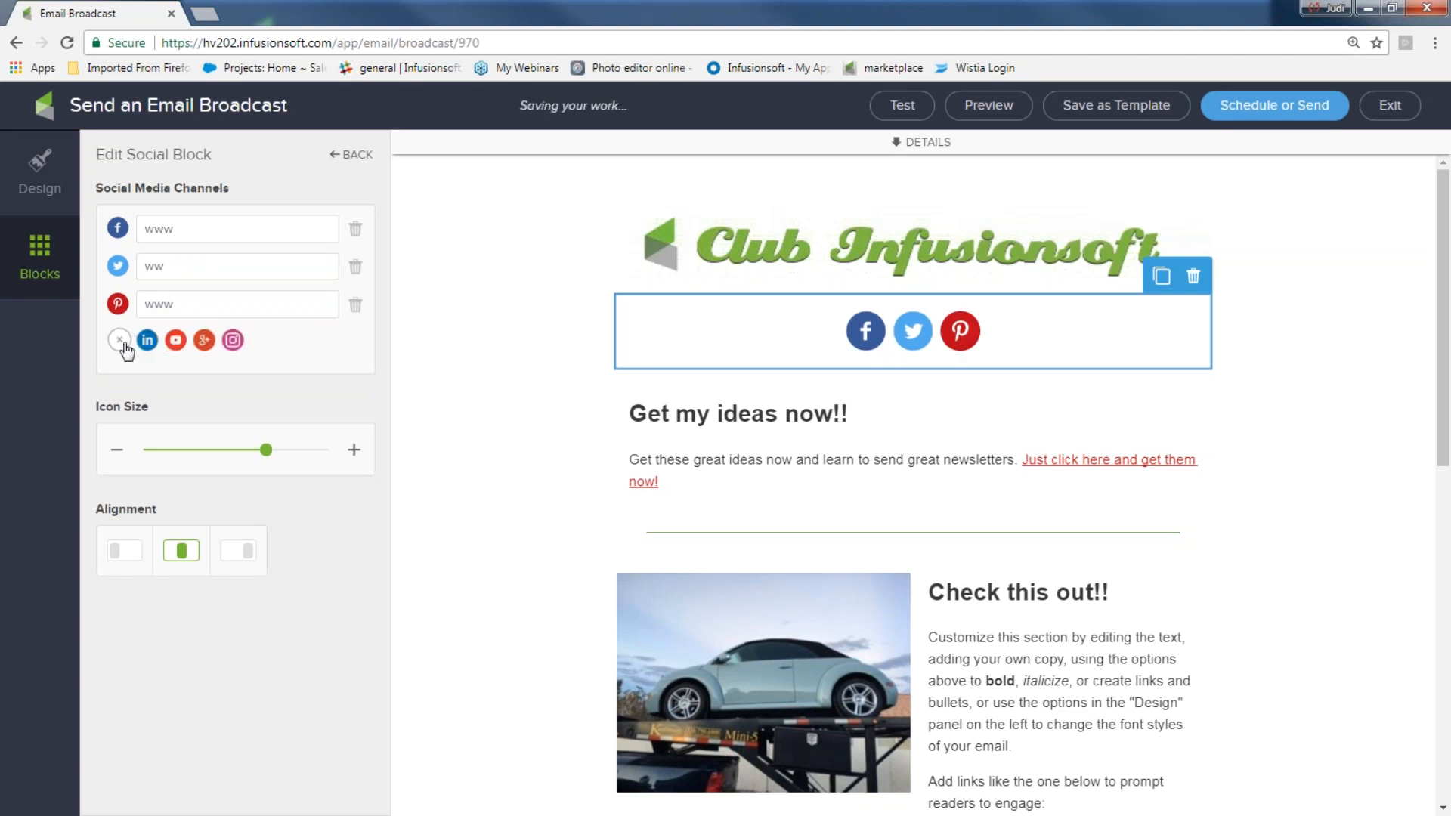
pyautogui.click(144, 337)
pyautogui.click(157, 343)
pyautogui.write('ww')
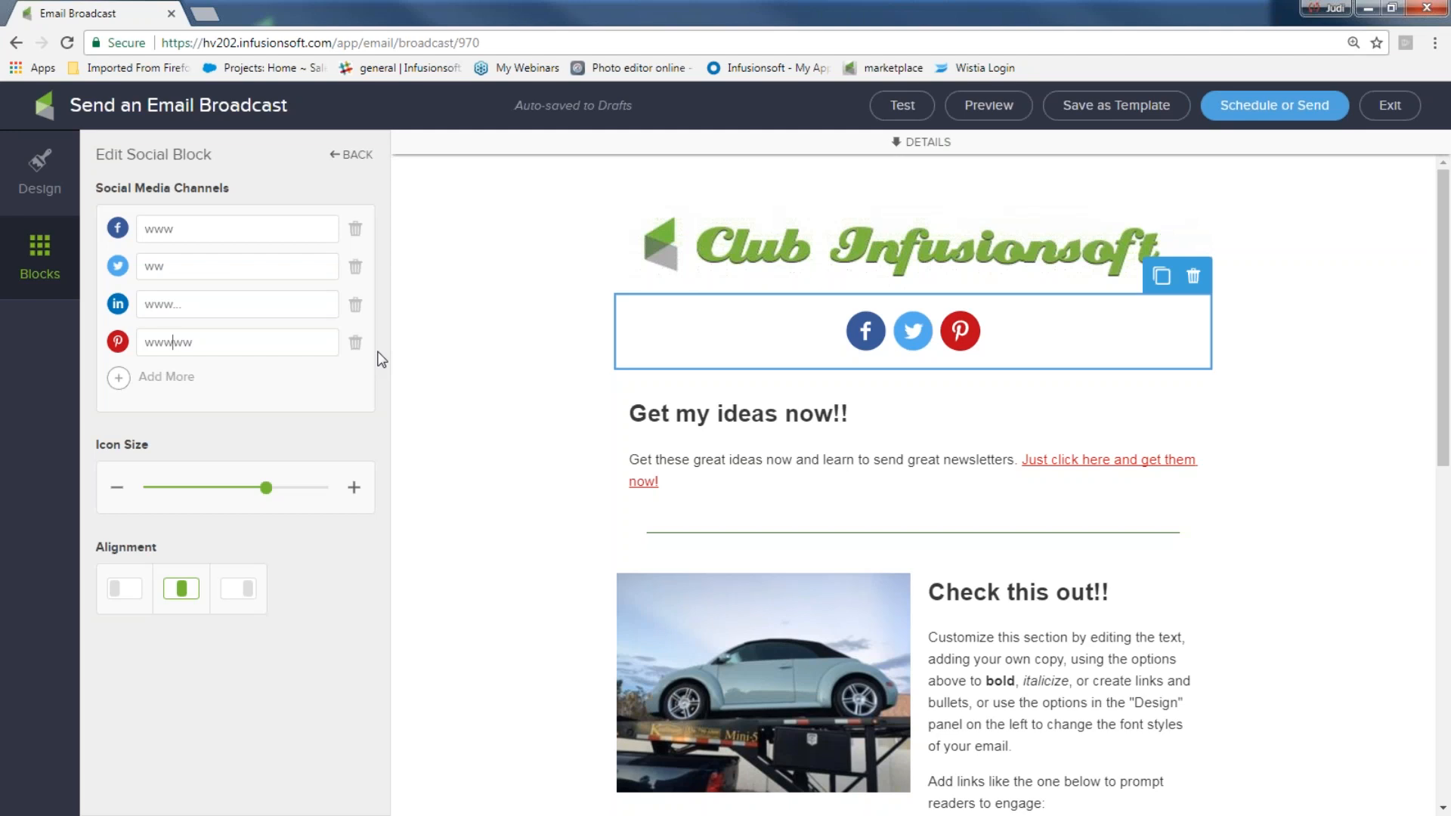
# - Enlarge the social icons slightly, try the left and right alignments, and keep the icons centered
pyautogui.moveTo(270, 489)
pyautogui.mouseDown()
pyautogui.moveTo(215, 489)
pyautogui.moveTo(282, 487)
pyautogui.mouseUp()
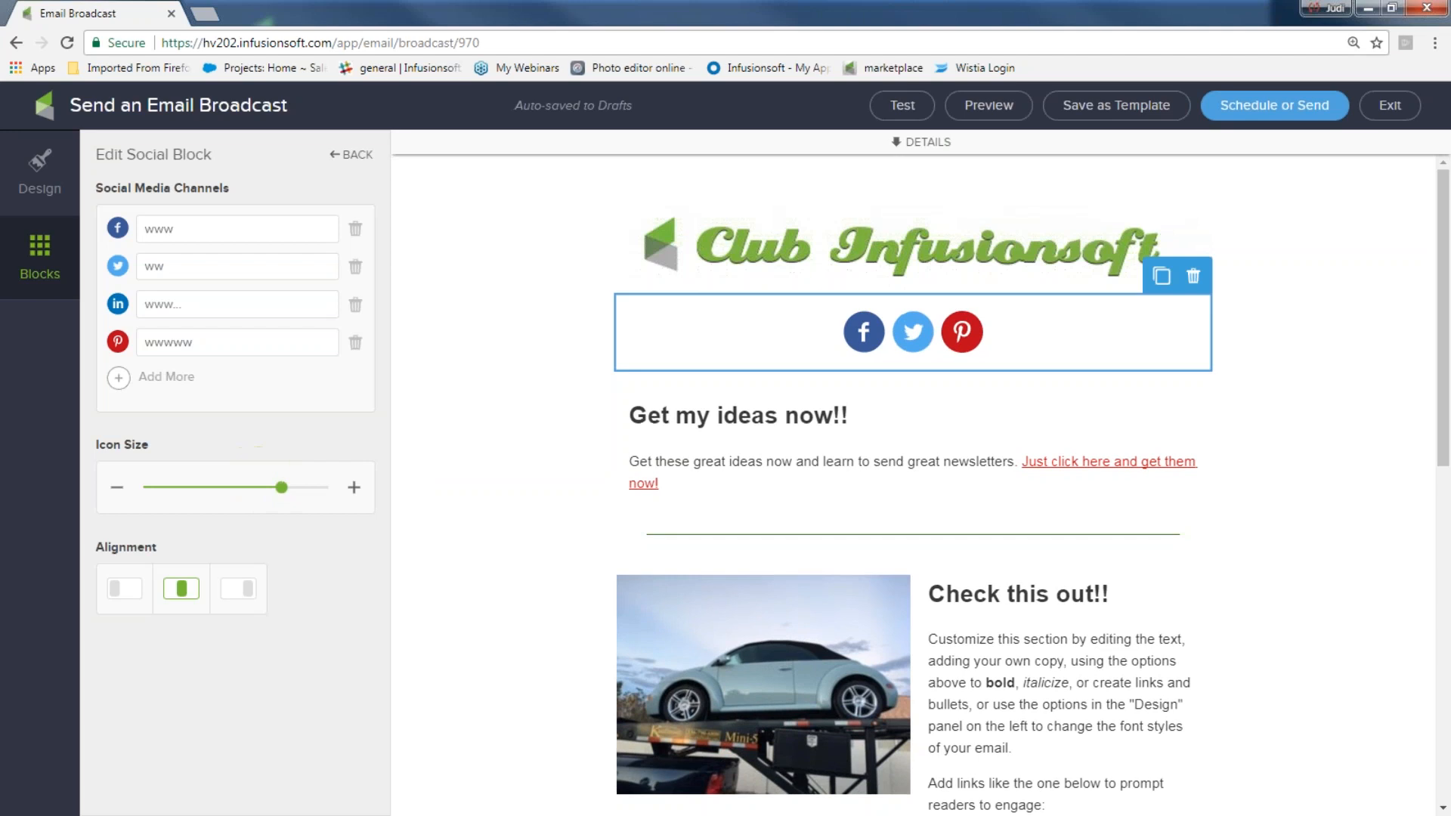
pyautogui.click(124, 589)
pyautogui.click(181, 589)
pyautogui.click(238, 589)
pyautogui.click(194, 597)
# - Preview the email and review the mobile layout from the social icons down to the footer
pyautogui.click(1001, 113)
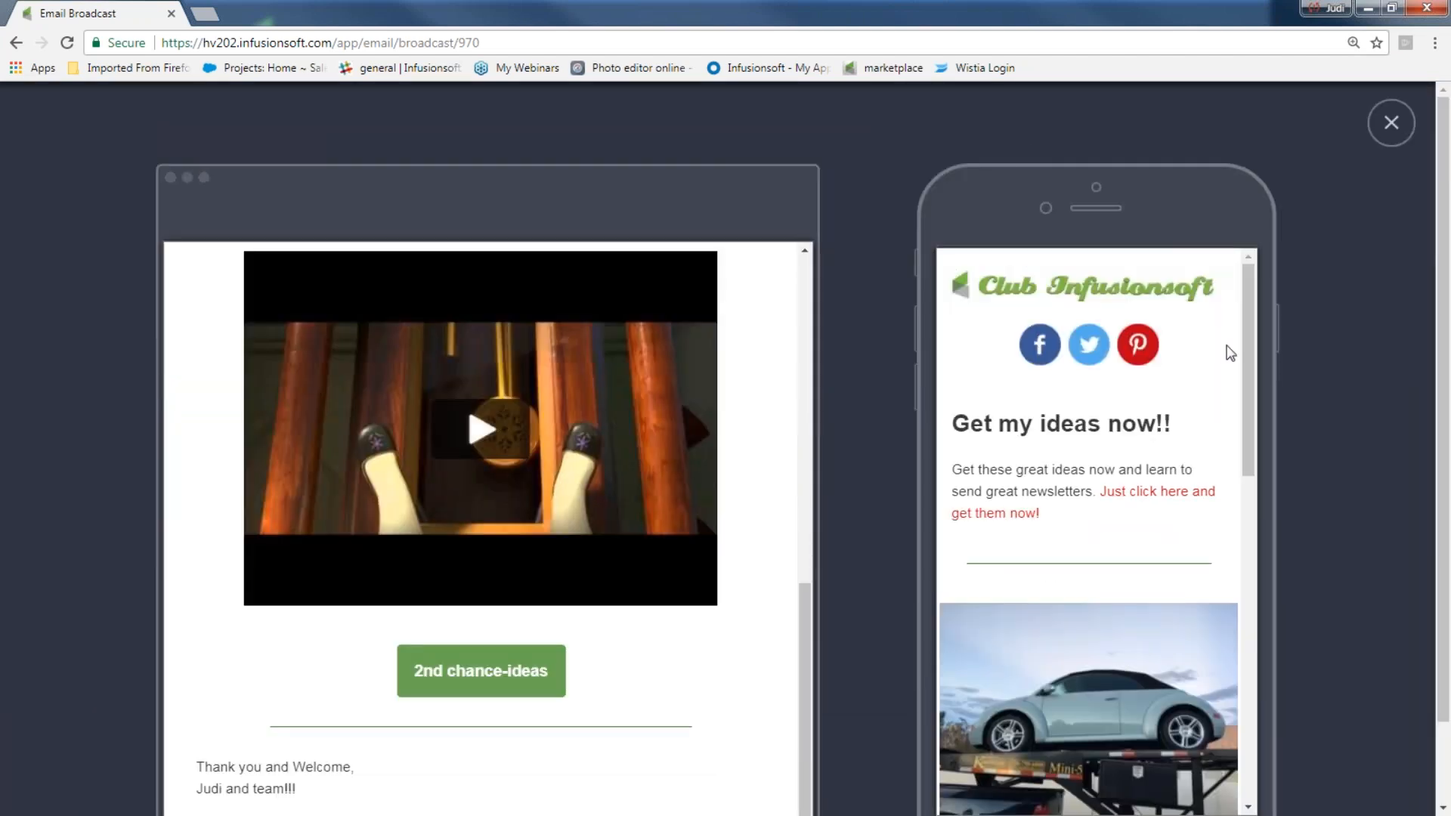
pyautogui.moveTo(1249, 360); pyautogui.dragTo(1258, 762)
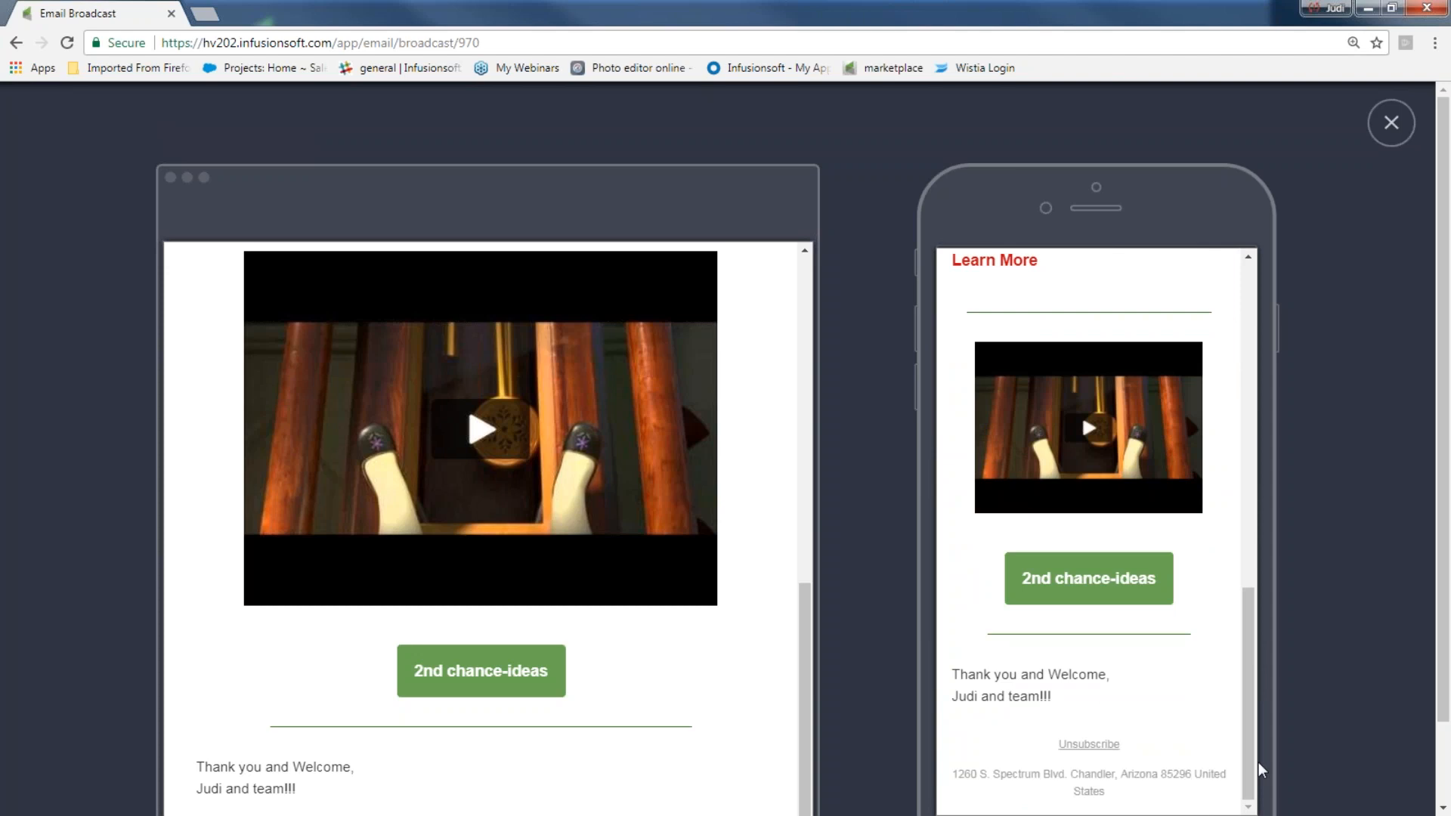
pyautogui.click(1392, 127)
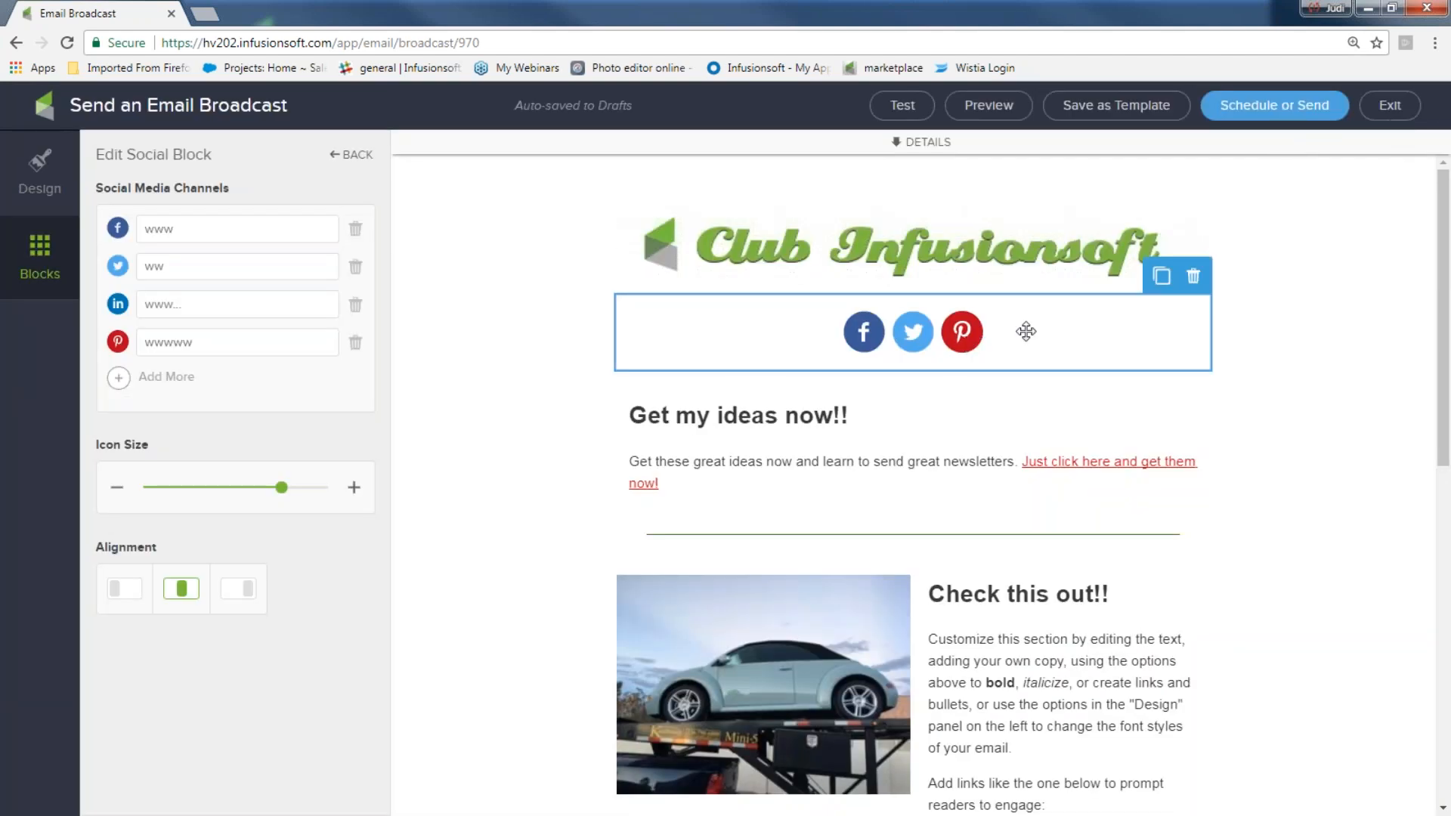
# - Place a duplicate of the social block between the sign-off text and the Unsubscribe footer, and reduce the copy's icon size
pyautogui.click(1161, 277)
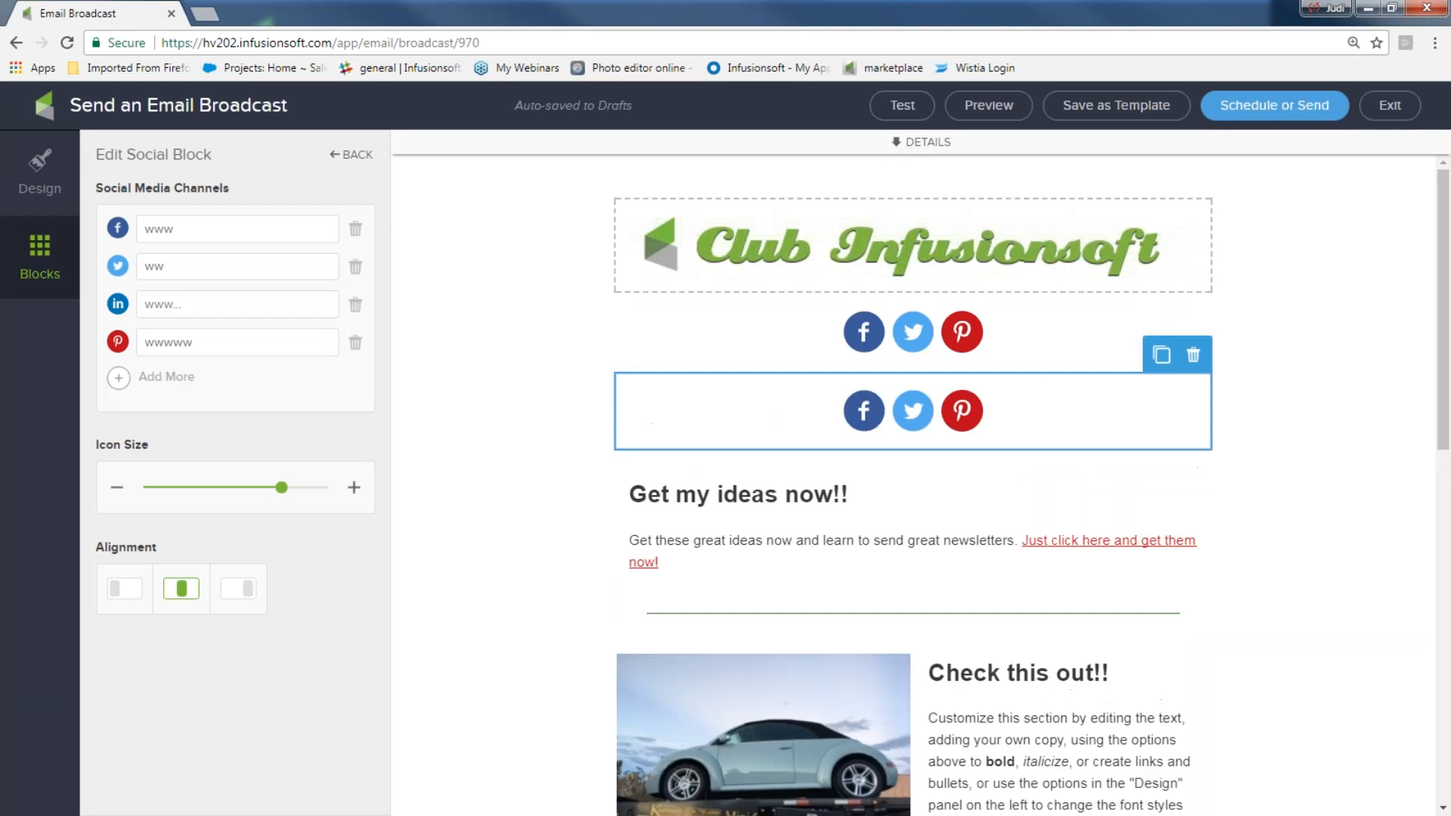
pyautogui.moveTo(1124, 337); pyautogui.dragTo(1095, 739)
pyautogui.scroll(-1, 1095, 739)
pyautogui.moveTo(1140, 372); pyautogui.dragTo(1053, 684)
pyautogui.scroll(-3, 1043, 632)
pyautogui.moveTo(1008, 486); pyautogui.dragTo(962, 771)
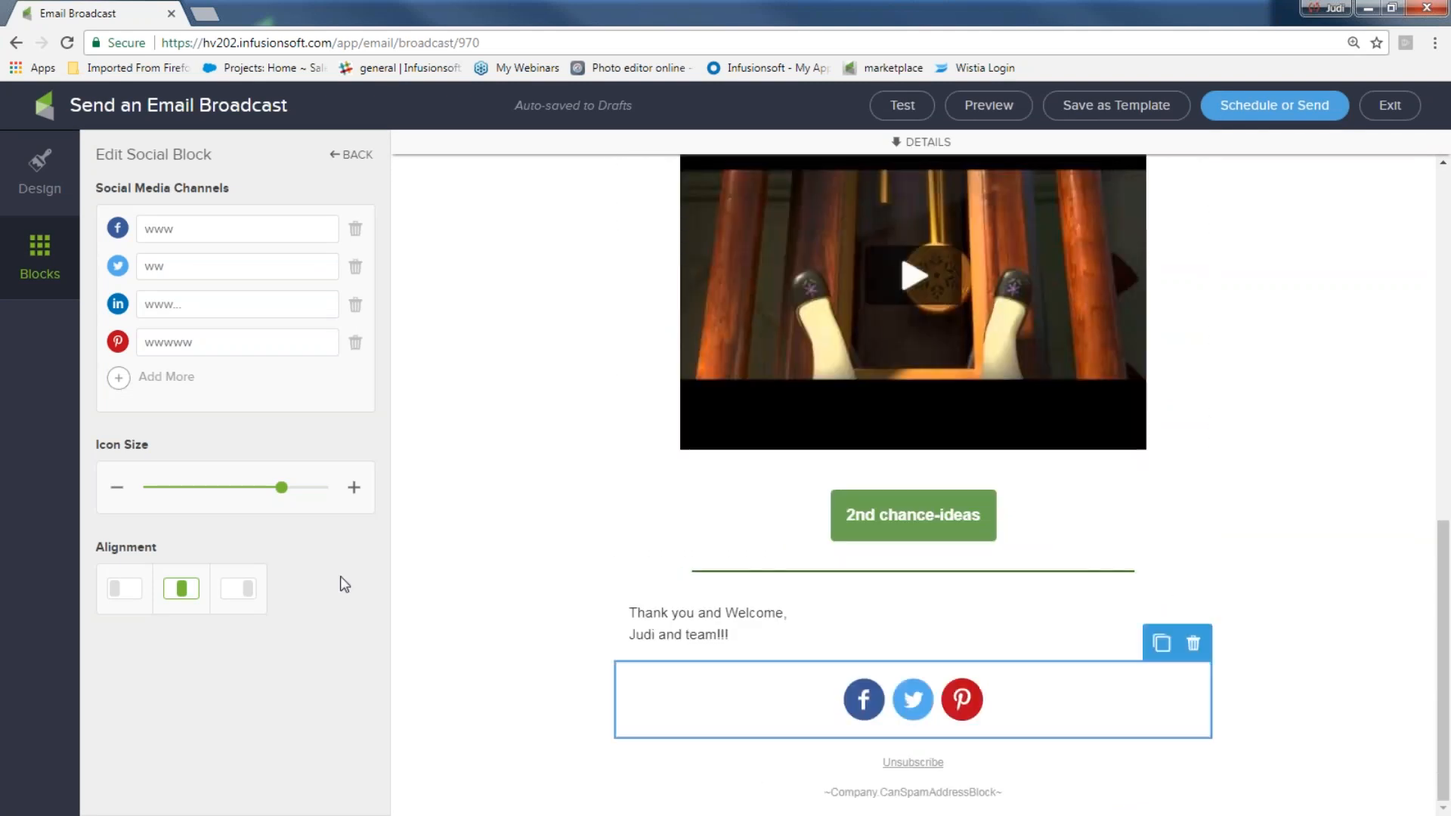
pyautogui.moveTo(280, 488); pyautogui.dragTo(227, 496)
# - Preview the email and compare the size of the upper and lower social icons in the mobile layout
pyautogui.click(991, 111)
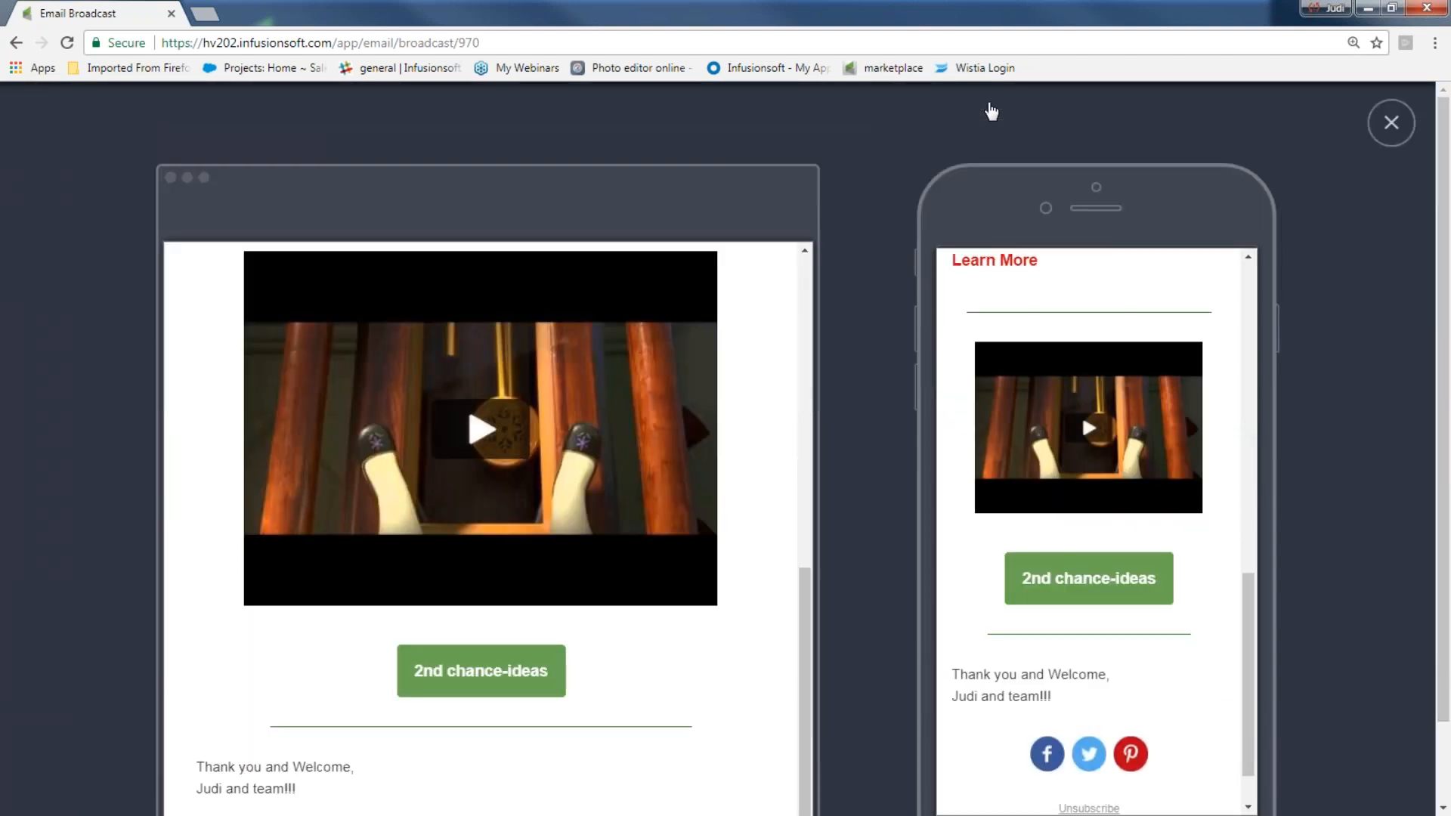
pyautogui.moveTo(1249, 576); pyautogui.dragTo(1244, 673)
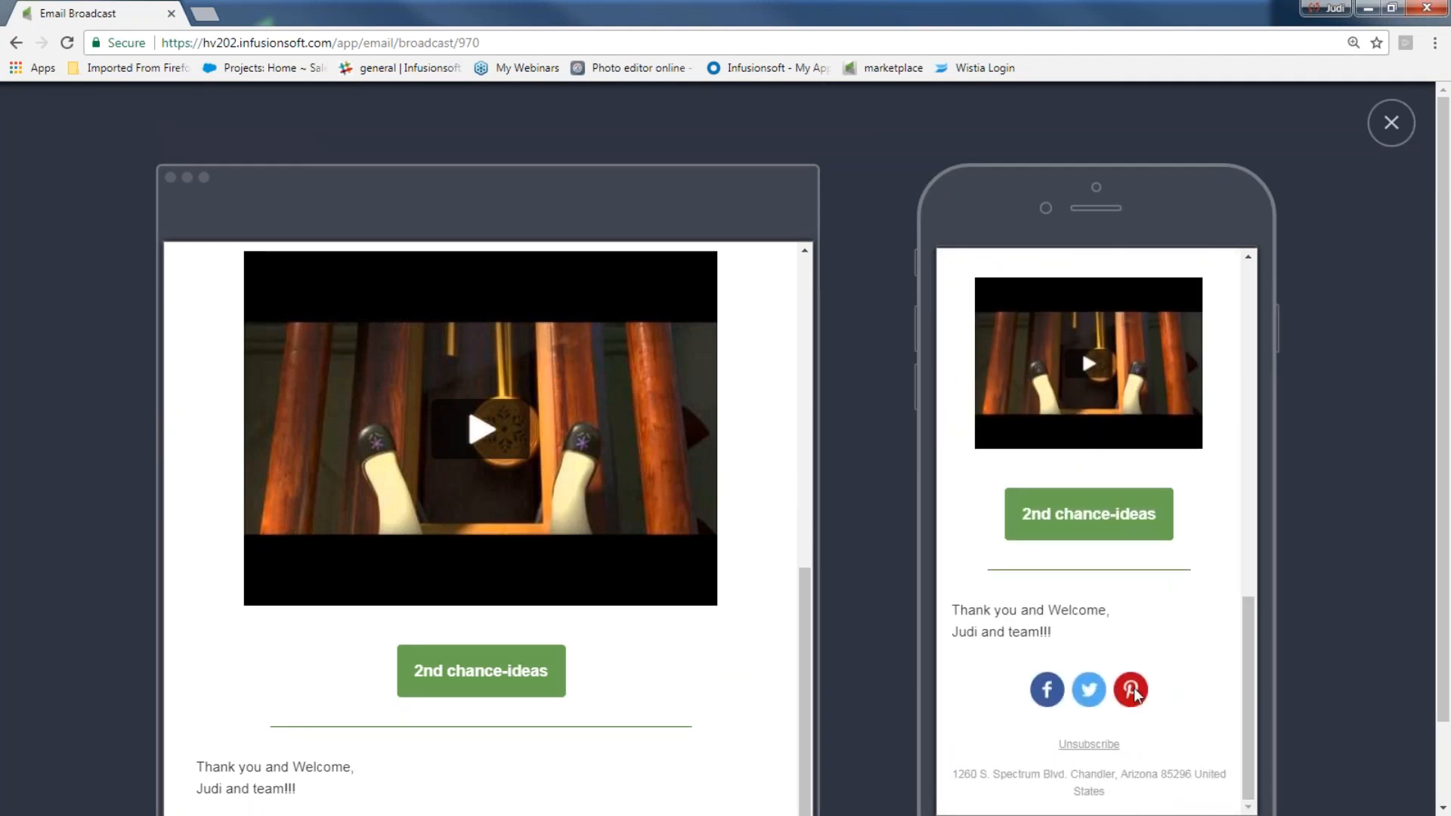
pyautogui.scroll(6, 1154, 580)
pyautogui.scroll(6, 1154, 578)
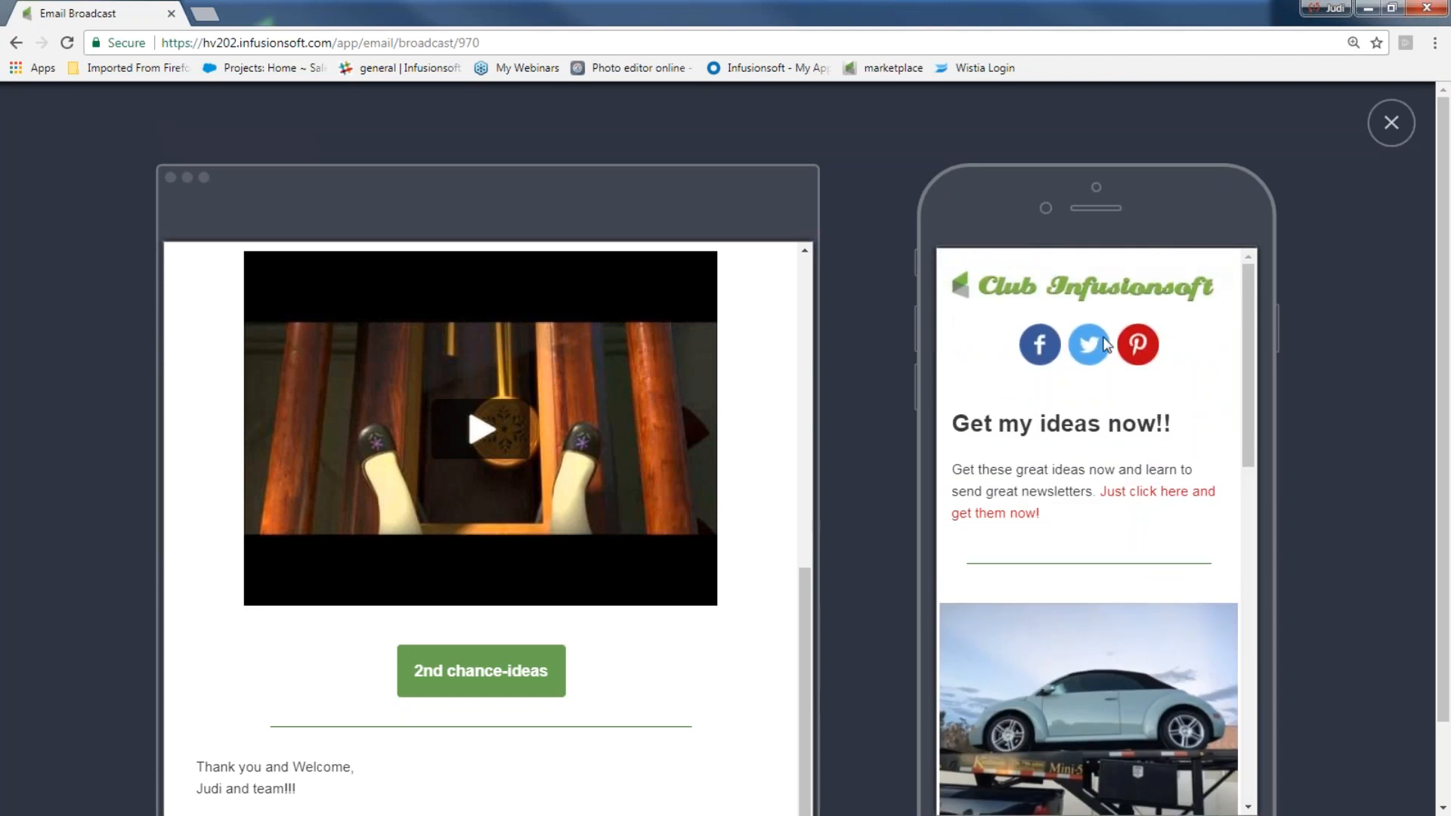
pyautogui.scroll(-13, 1103, 344)
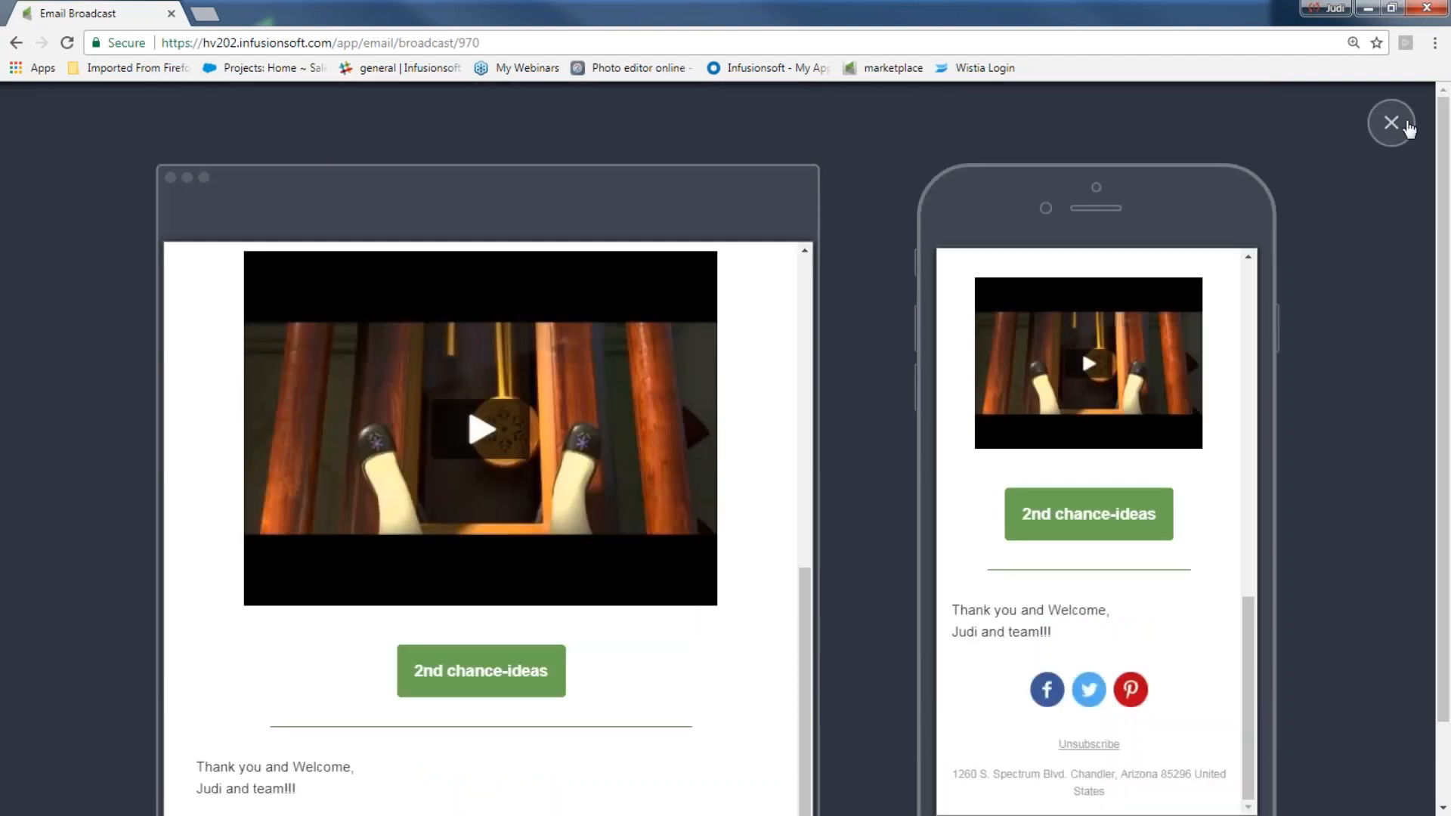
pyautogui.click(1389, 119)
# - Review the email's sections from the logo to the footer, including the "Learn More" link and the car image's settings
pyautogui.scroll(10, 1355, 335)
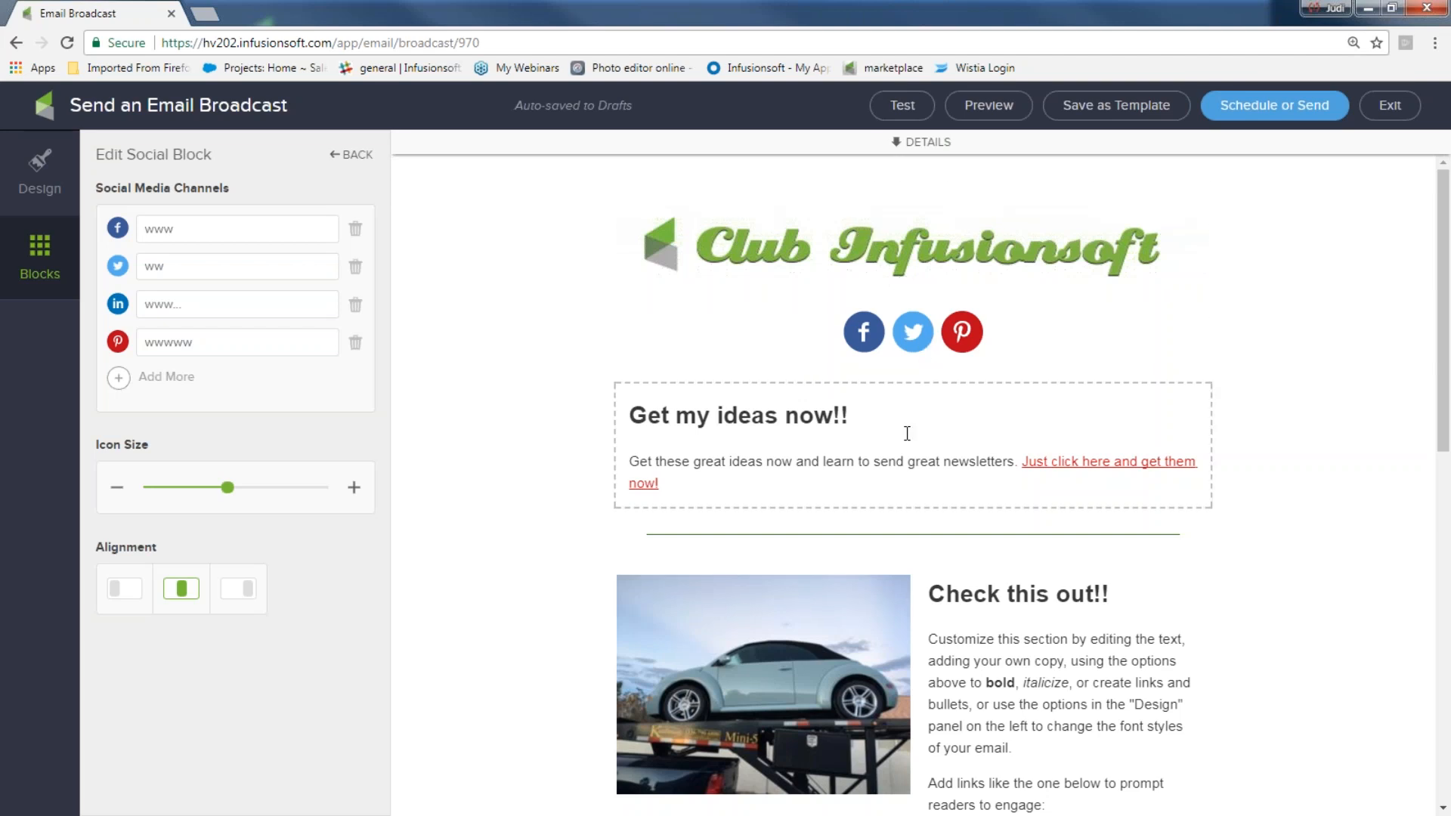
pyautogui.scroll(-2, 906, 423)
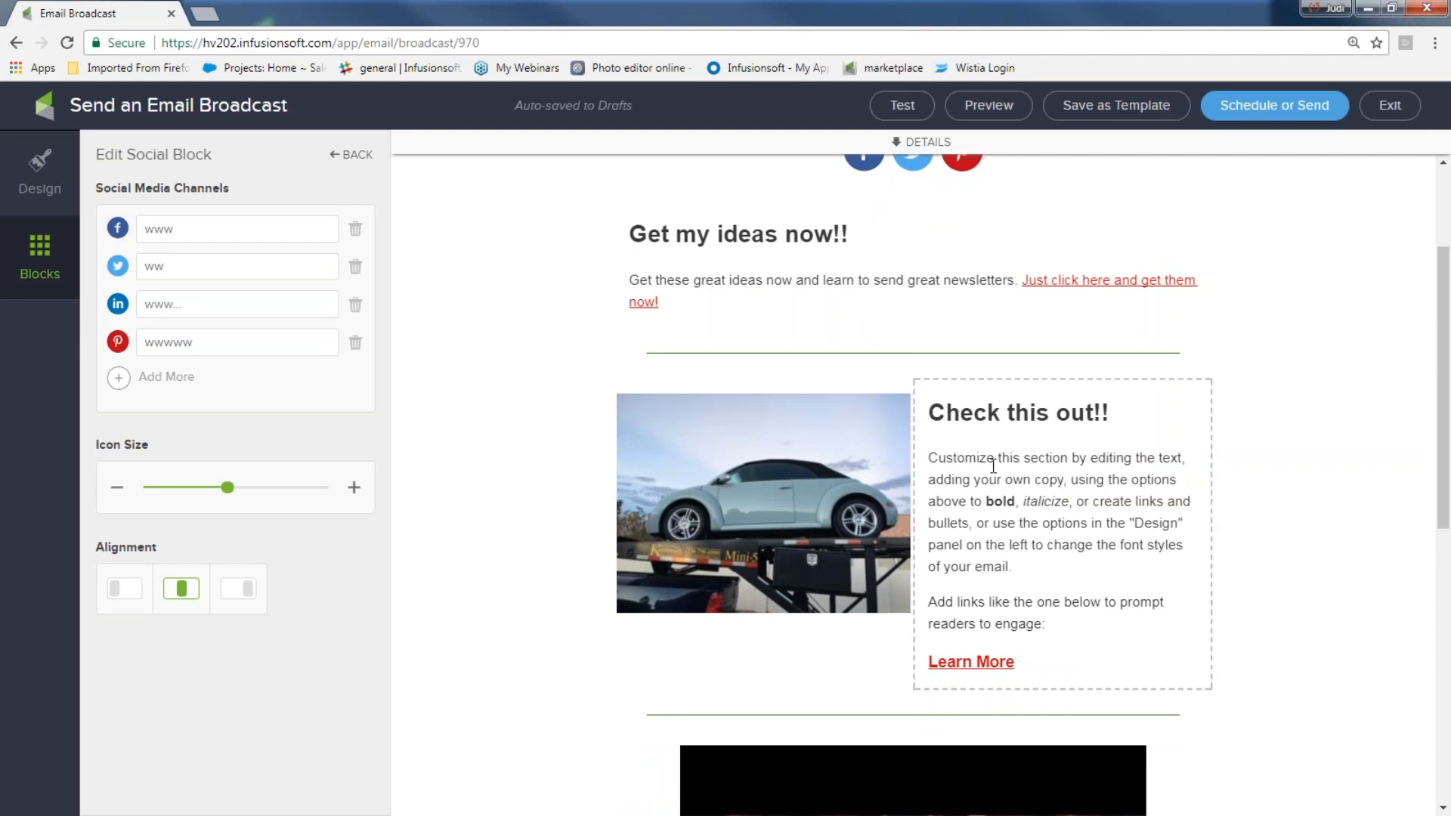
pyautogui.scroll(-2, 993, 465)
pyautogui.moveTo(1014, 480); pyautogui.dragTo(928, 481)
pyautogui.click(839, 499)
pyautogui.scroll(-1, 832, 535)
pyautogui.scroll(-4, 891, 611)
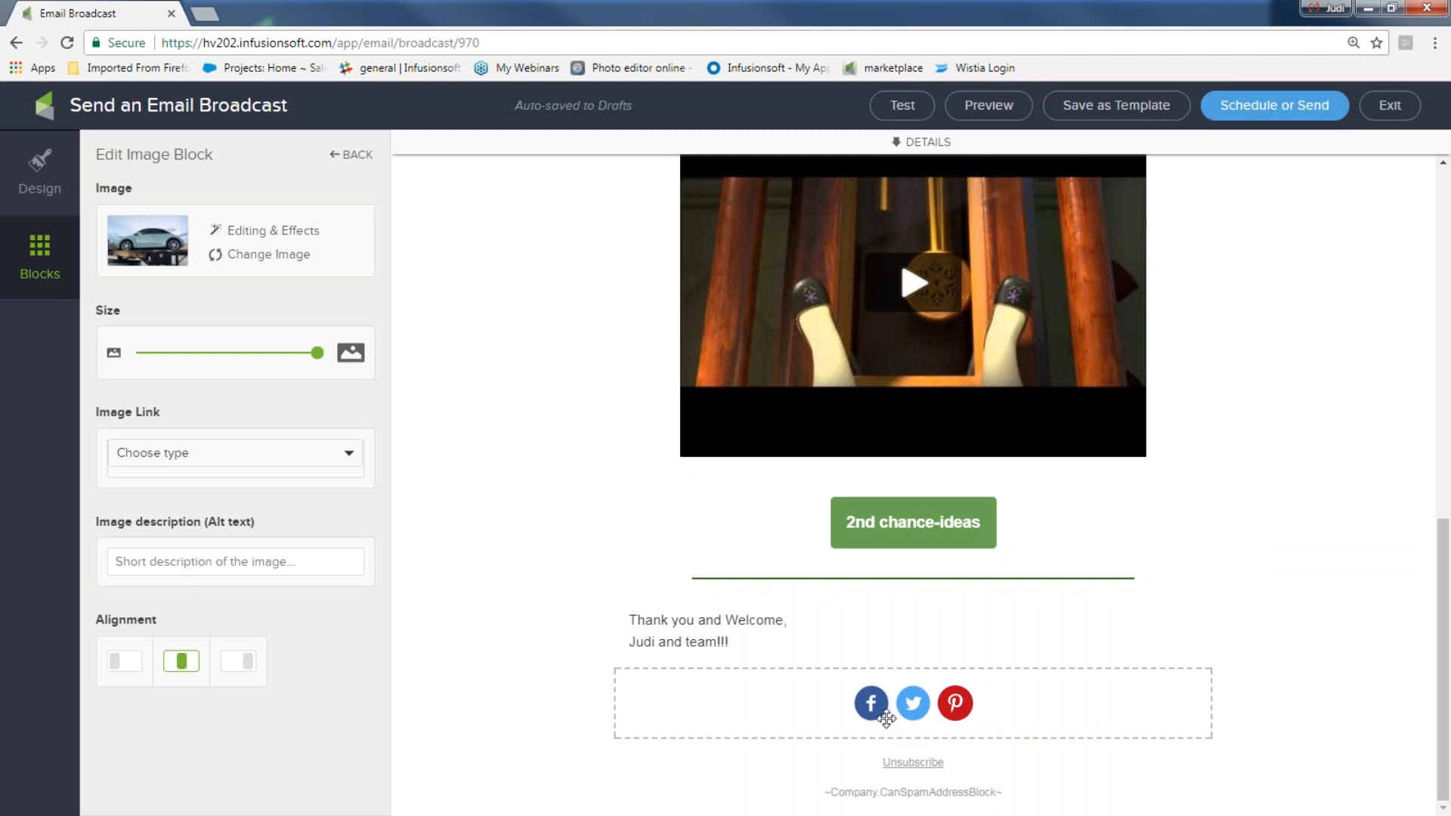
# - Delete the "2nd chance-ideas" button block below the video
pyautogui.click(916, 527)
pyautogui.click(1192, 467)
pyautogui.click(1186, 499)
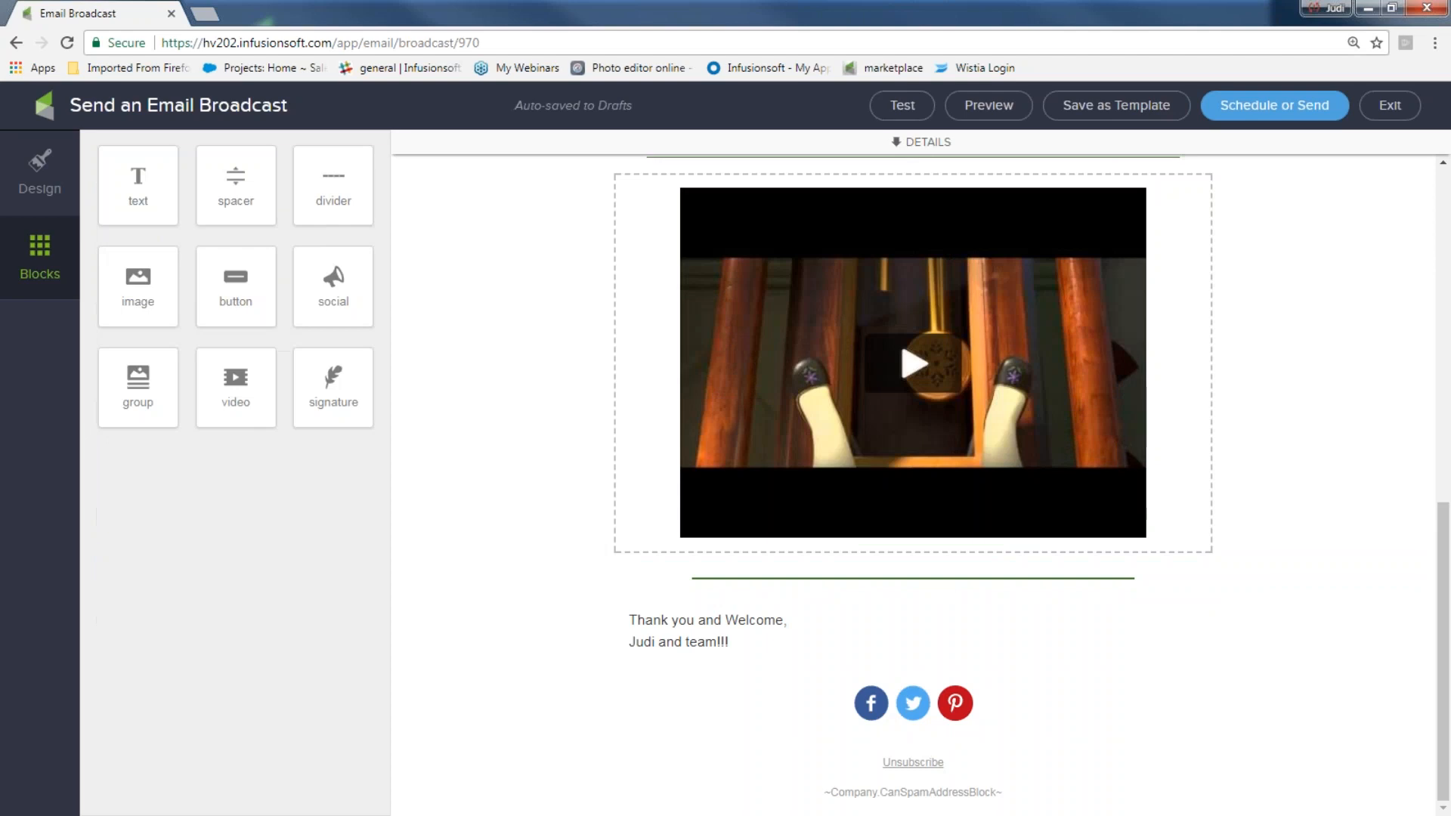
# - Save the email as a new template named "august version"
pyautogui.scroll(8, 543, 476)
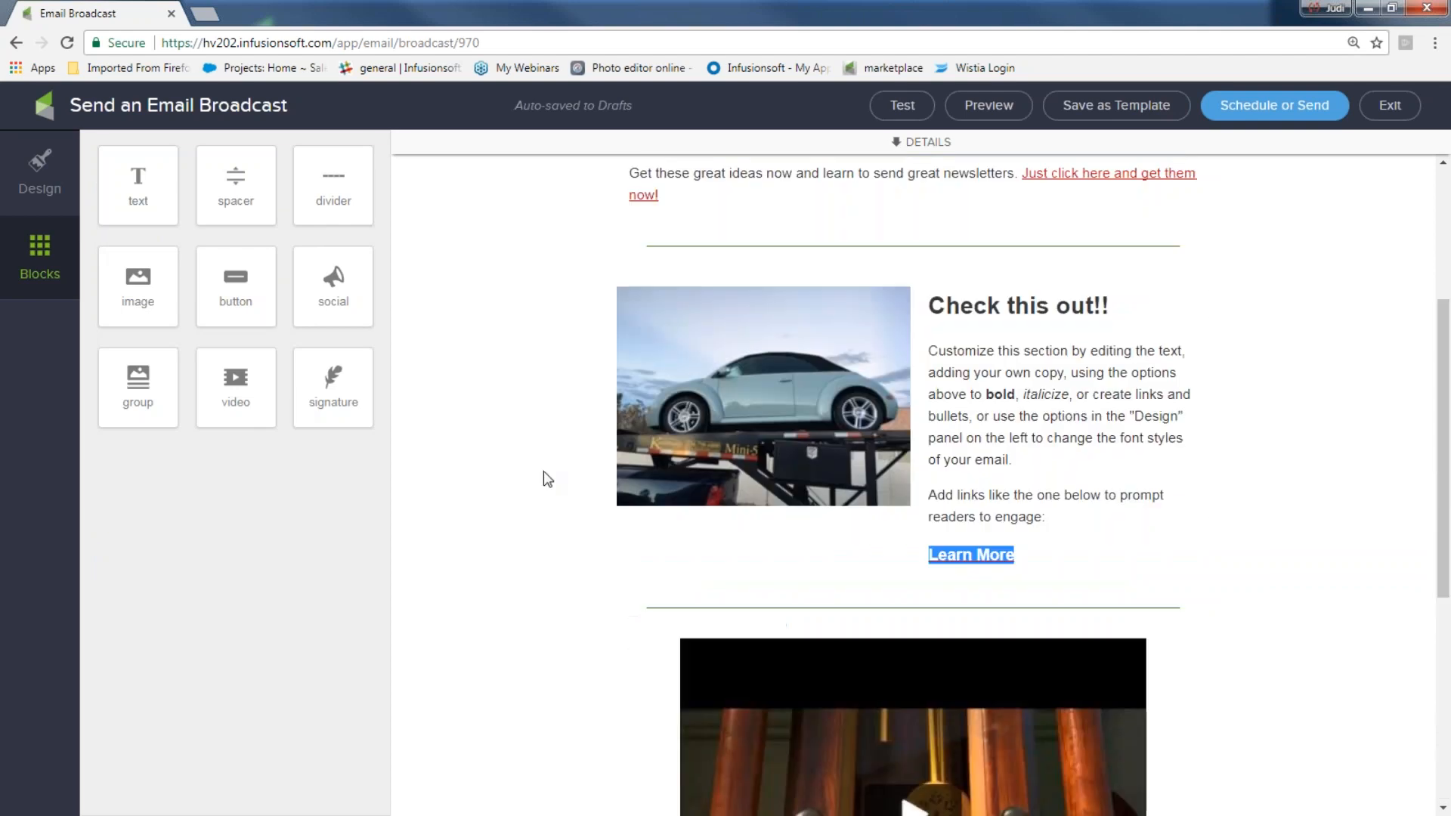
pyautogui.scroll(1, 558, 480)
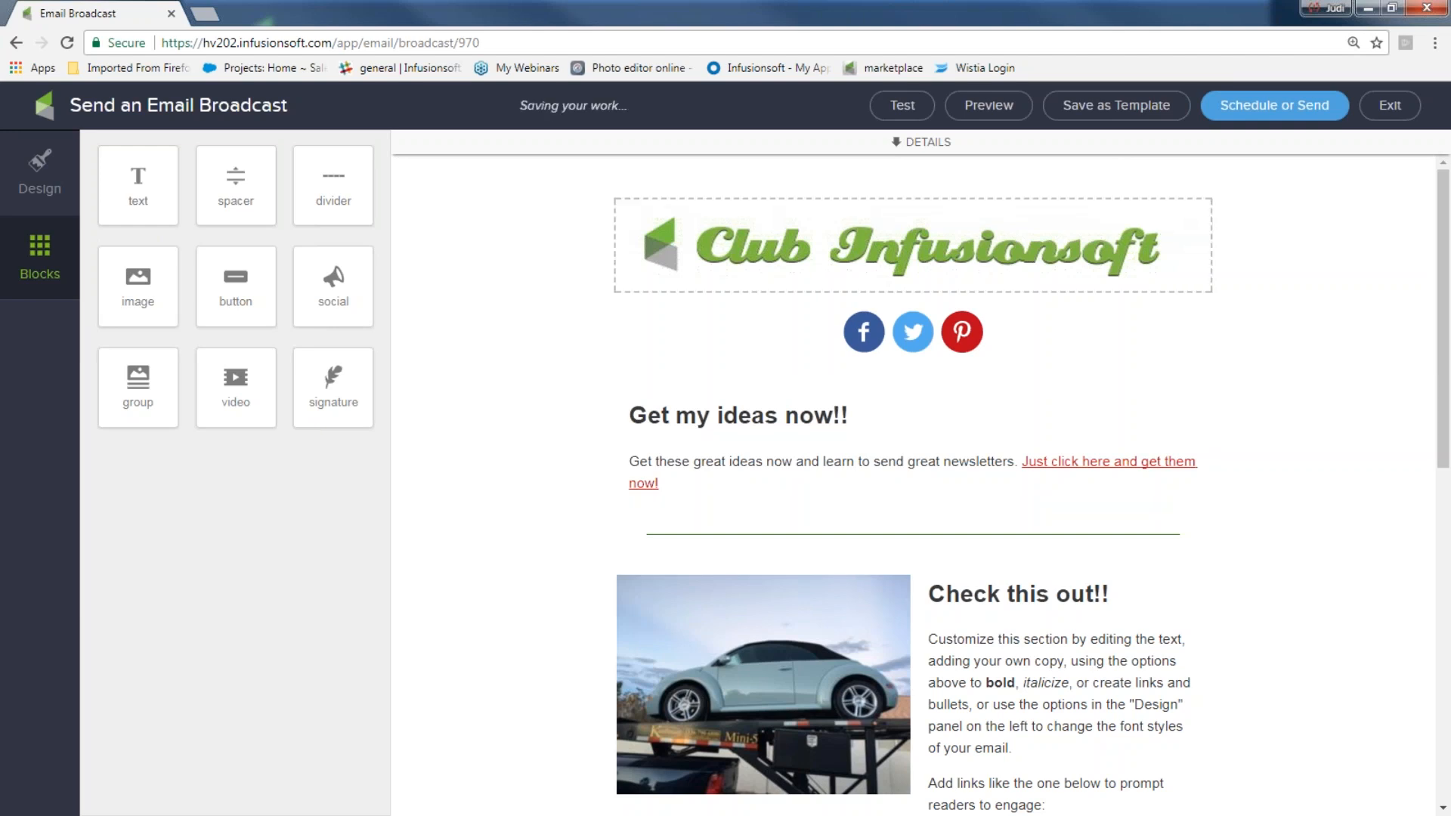
pyautogui.click(1141, 110)
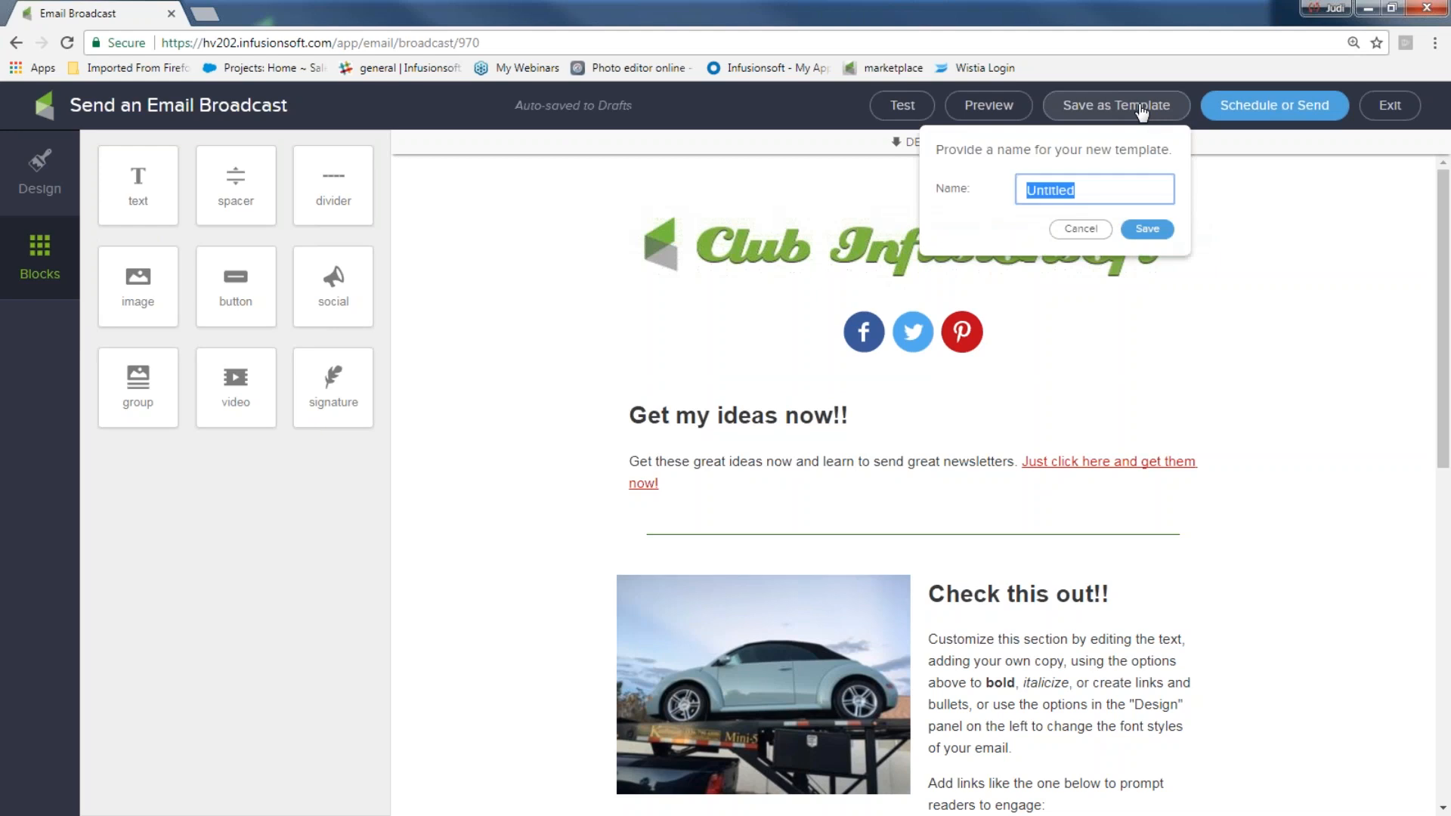
pyautogui.write('august version')
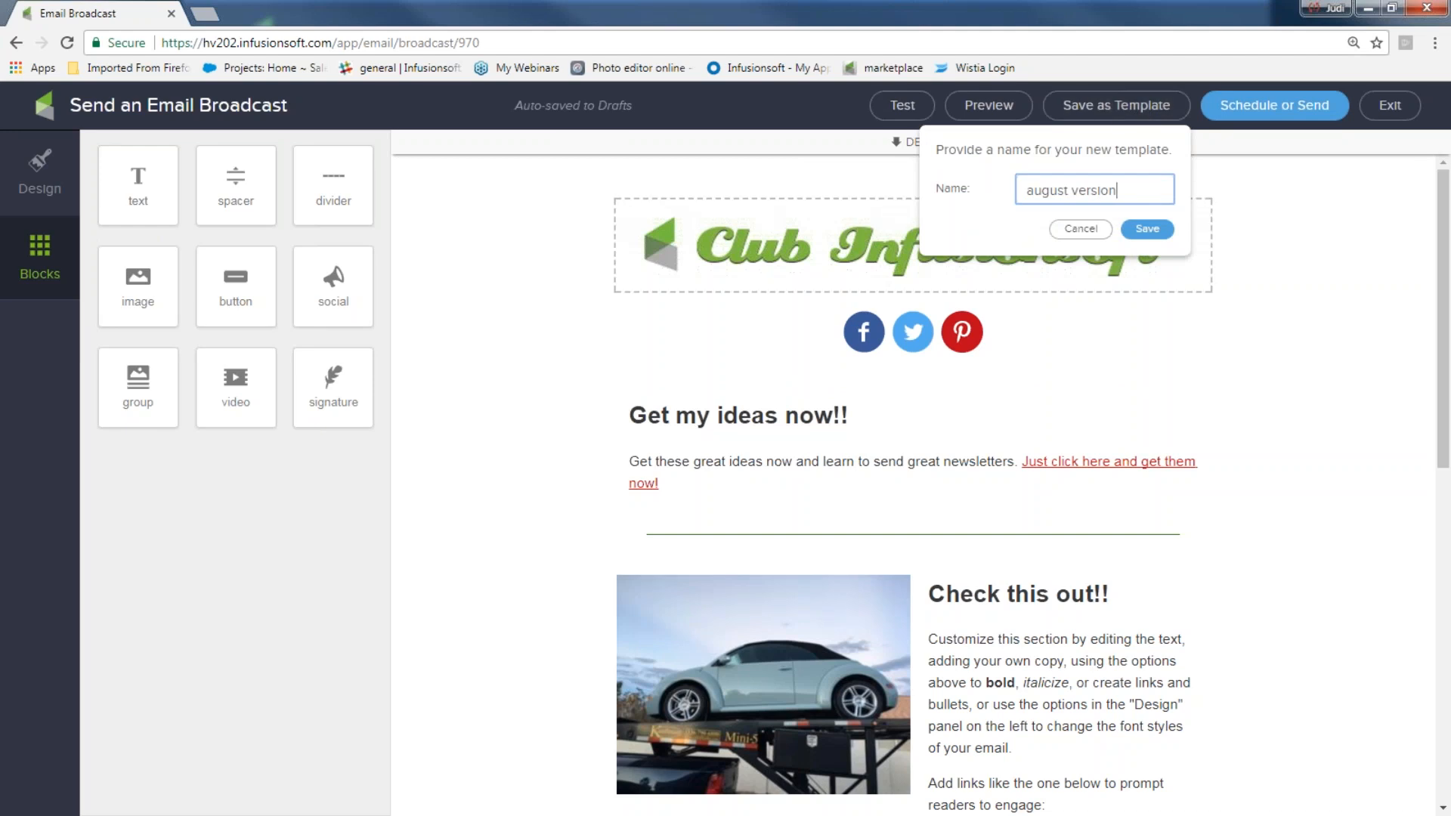
pyautogui.click(1148, 228)
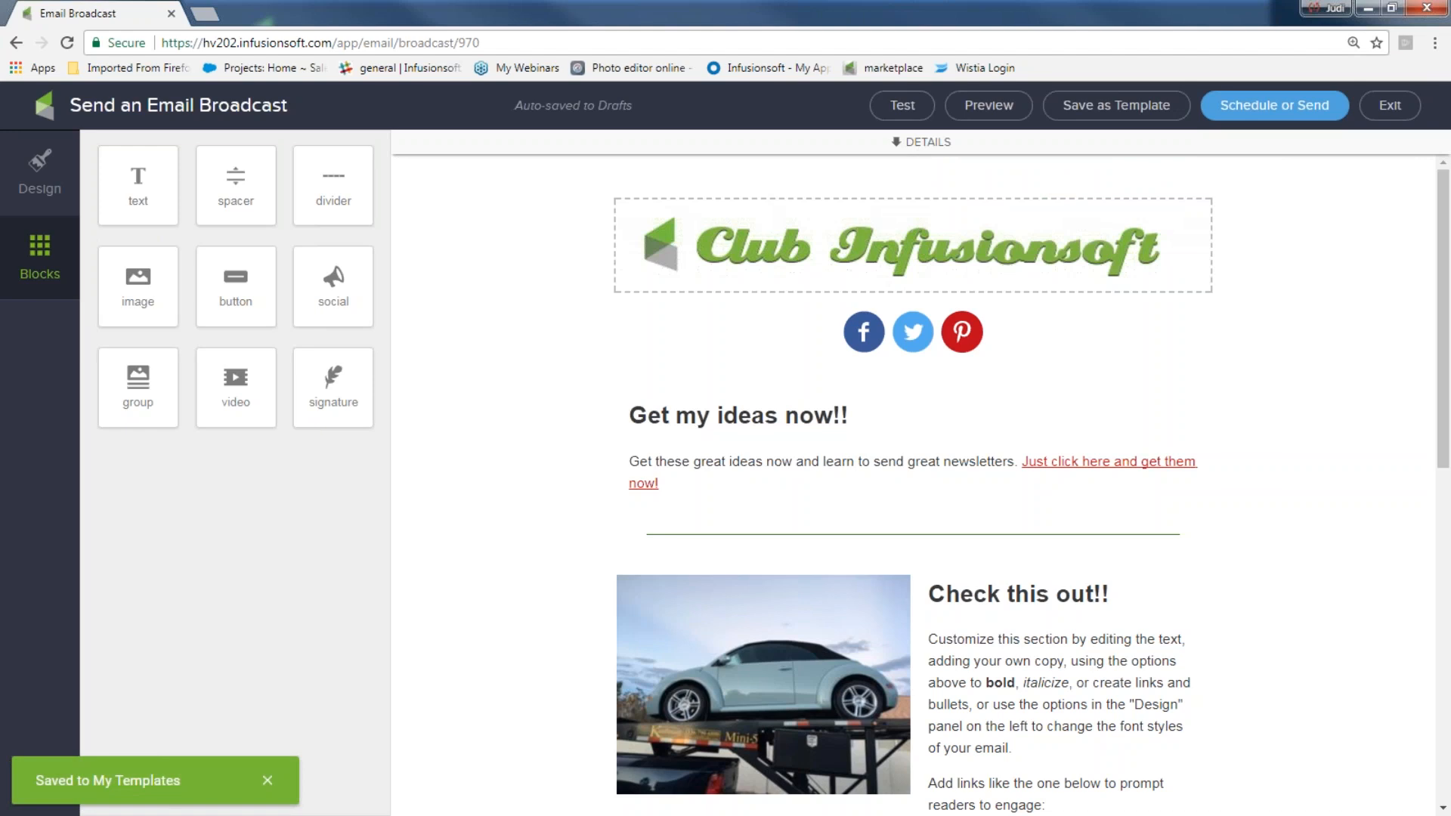
# - Exit the broadcast editor and the template gallery to return to the Email & Broadcasts page
pyautogui.click(1389, 106)
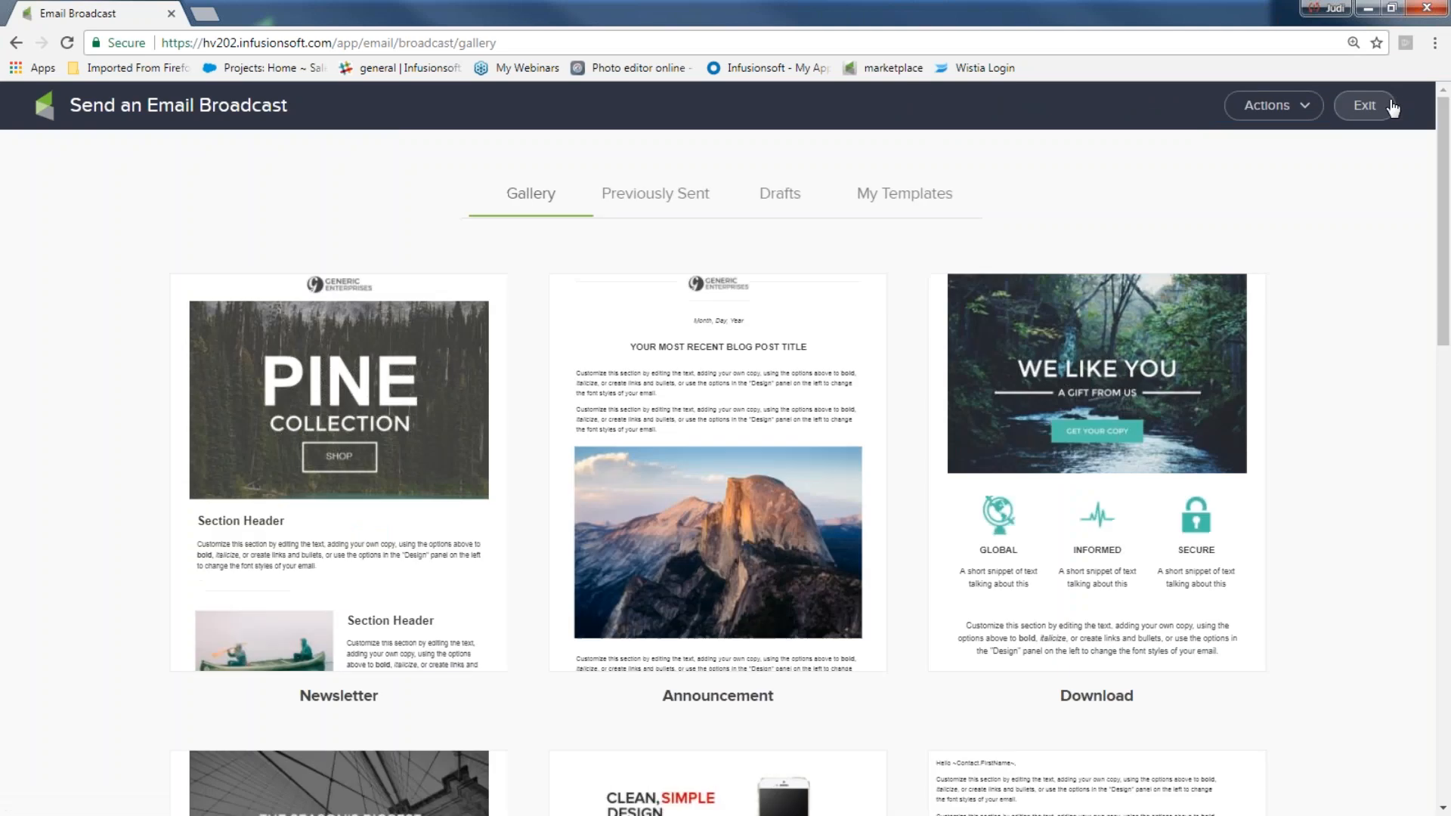
pyautogui.click(1392, 106)
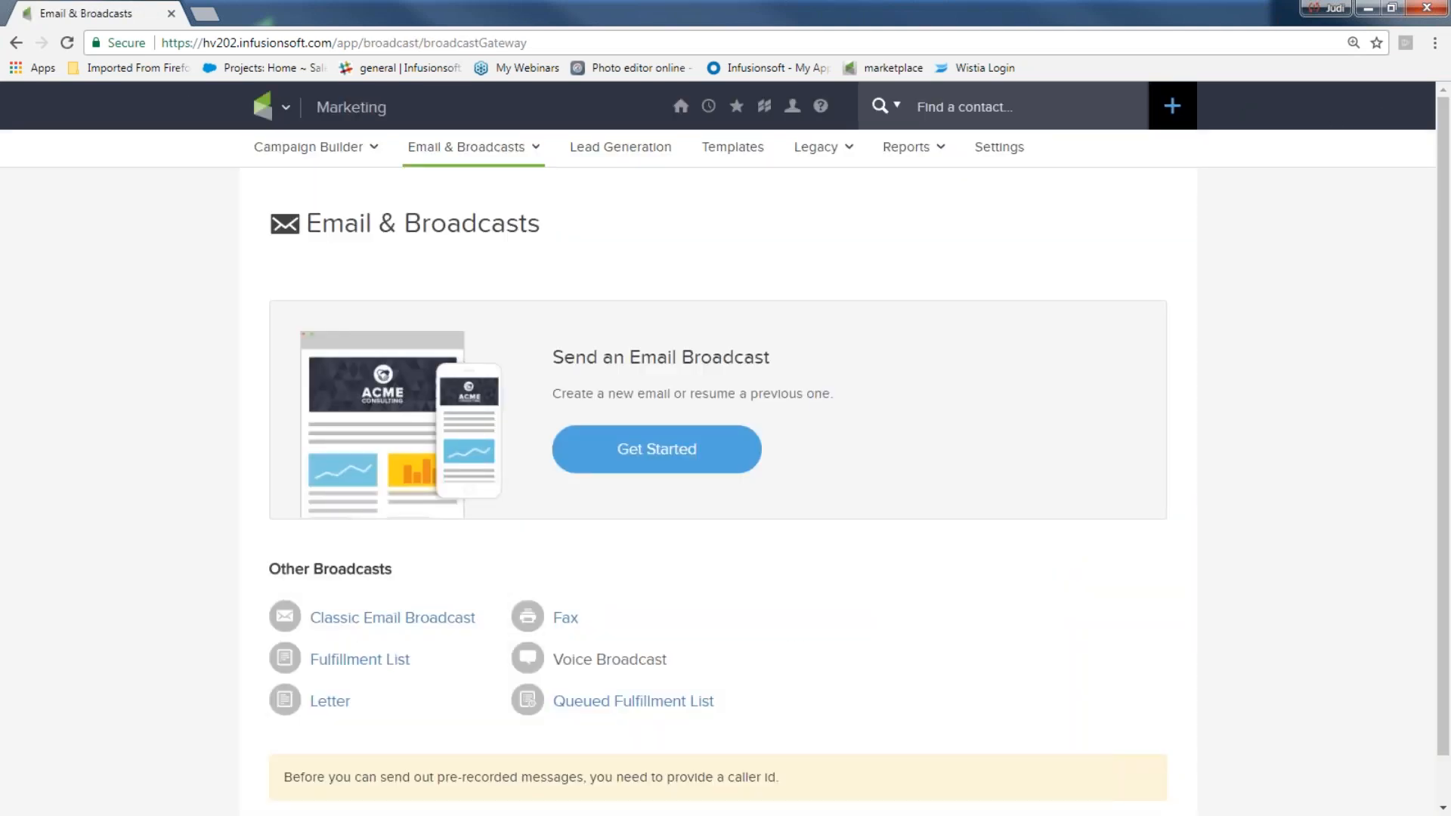
# - Visit the Dashboard, and return to Email & Broadcasts in Marketing to start an email broadcast
pyautogui.moveTo(680, 106)
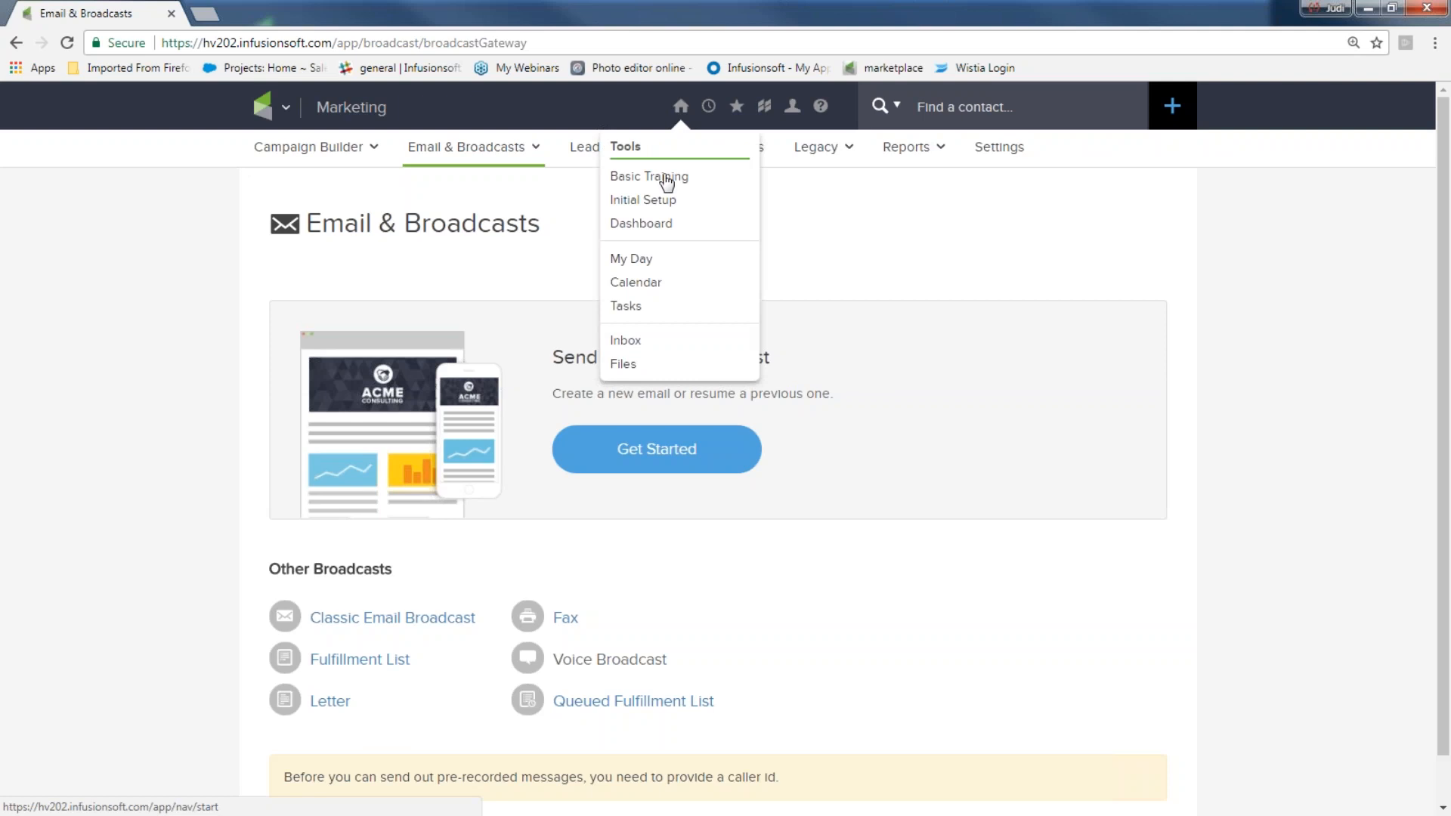
pyautogui.click(654, 224)
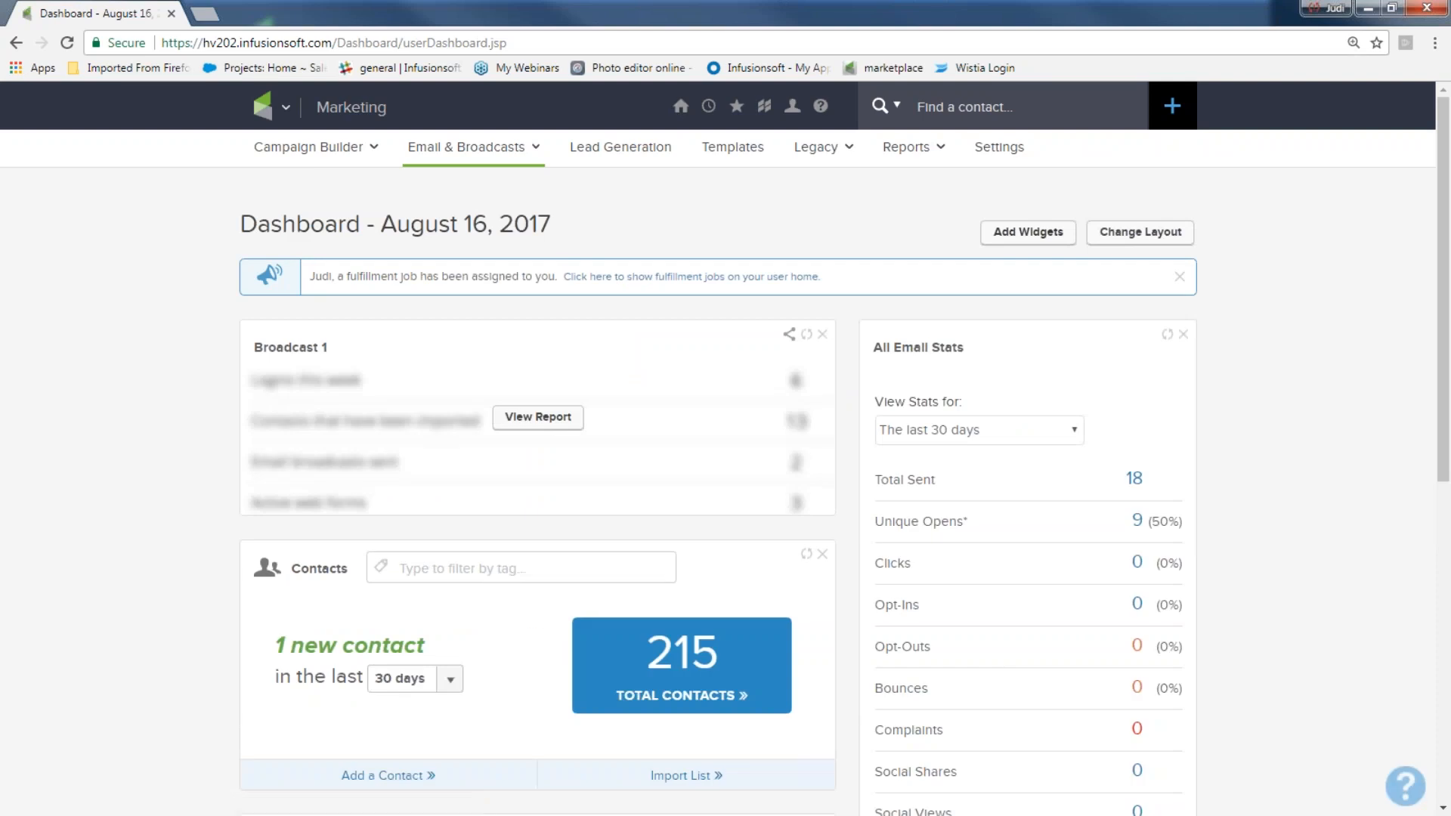
pyautogui.click(268, 112)
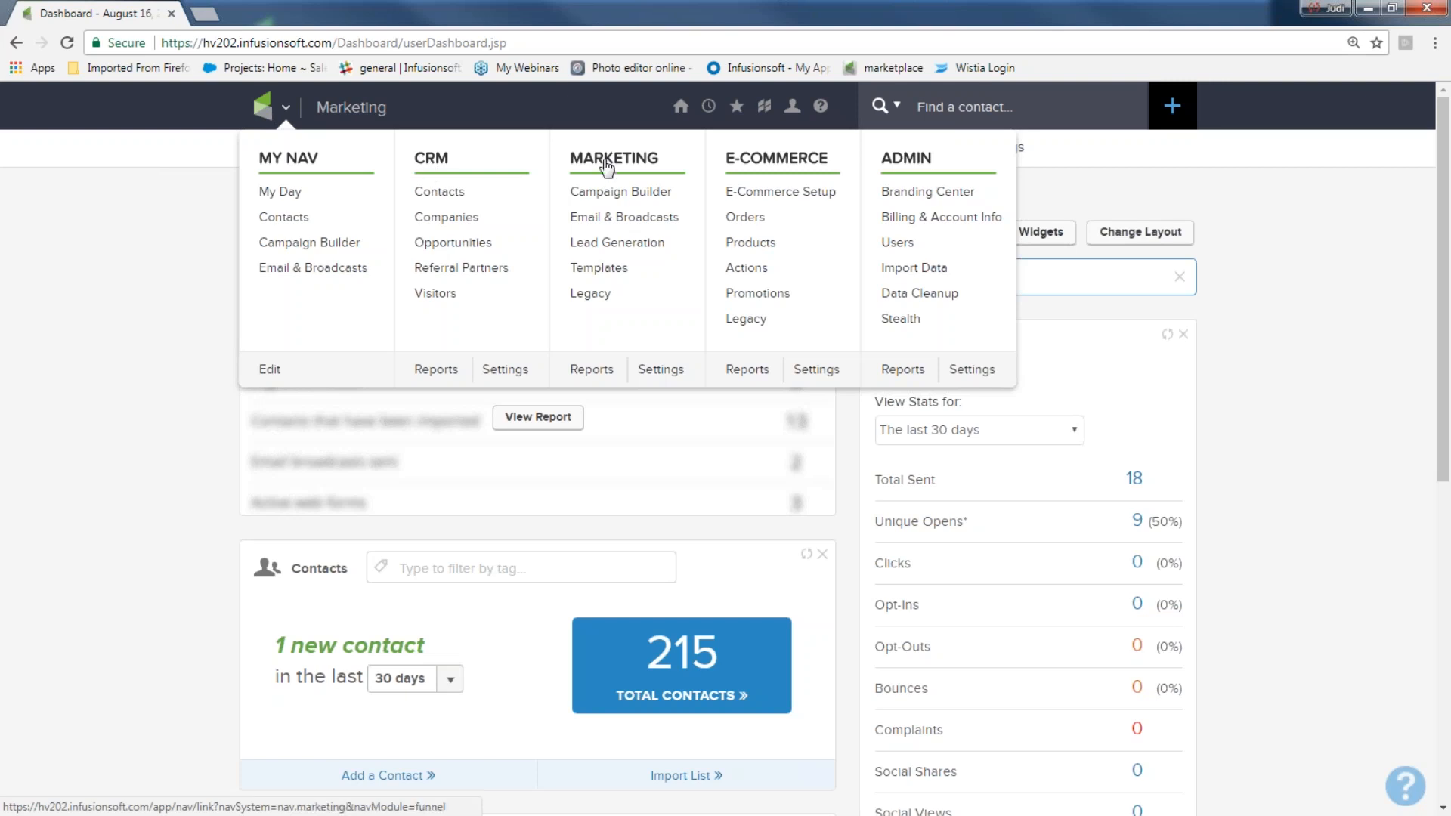
pyautogui.click(623, 219)
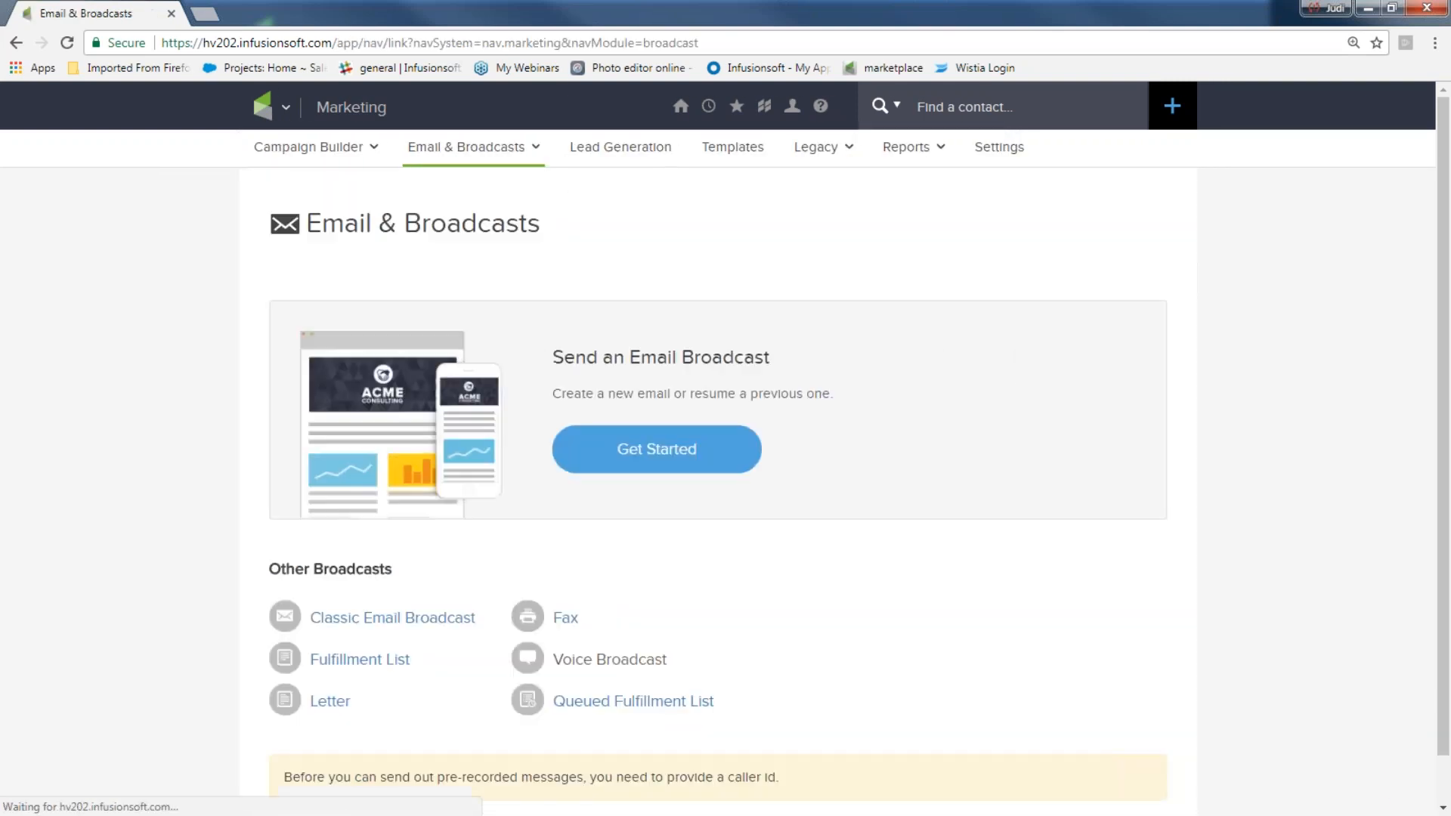
pyautogui.click(676, 454)
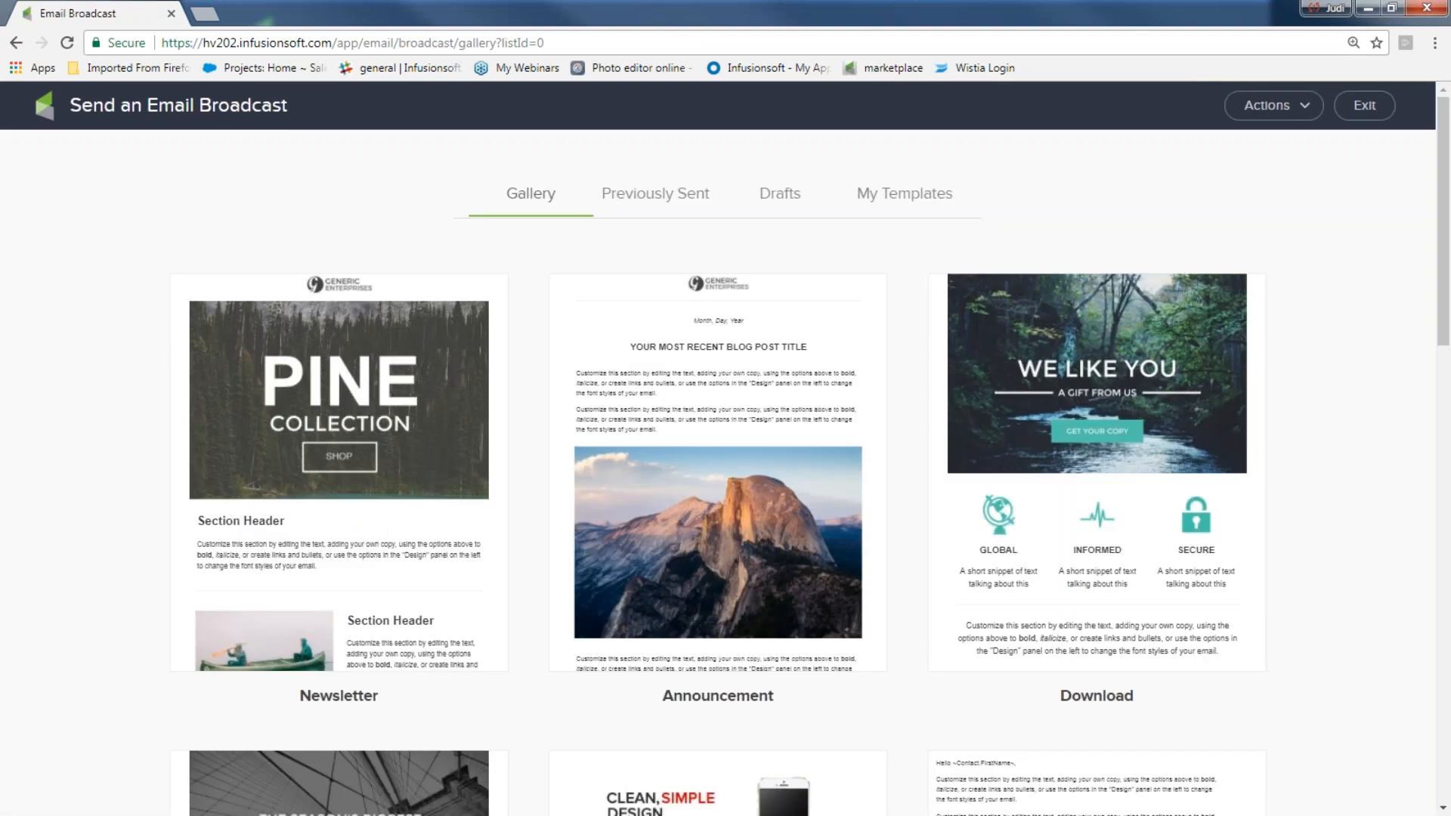
# - Check the saved templates and the drafts, and continue the draft last modified August 16, 2017 at 9:44 AM
pyautogui.click(879, 201)
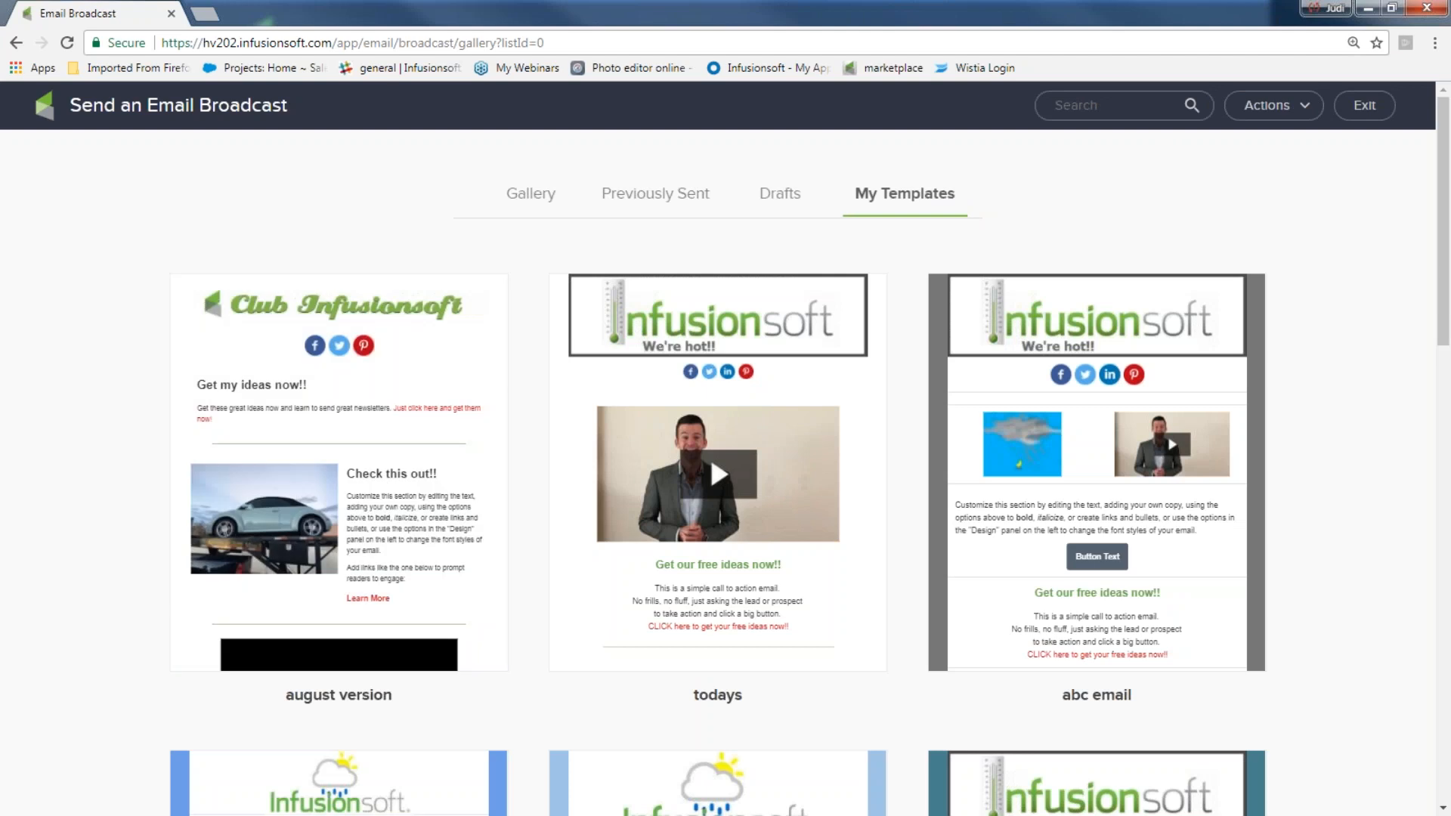
pyautogui.click(768, 196)
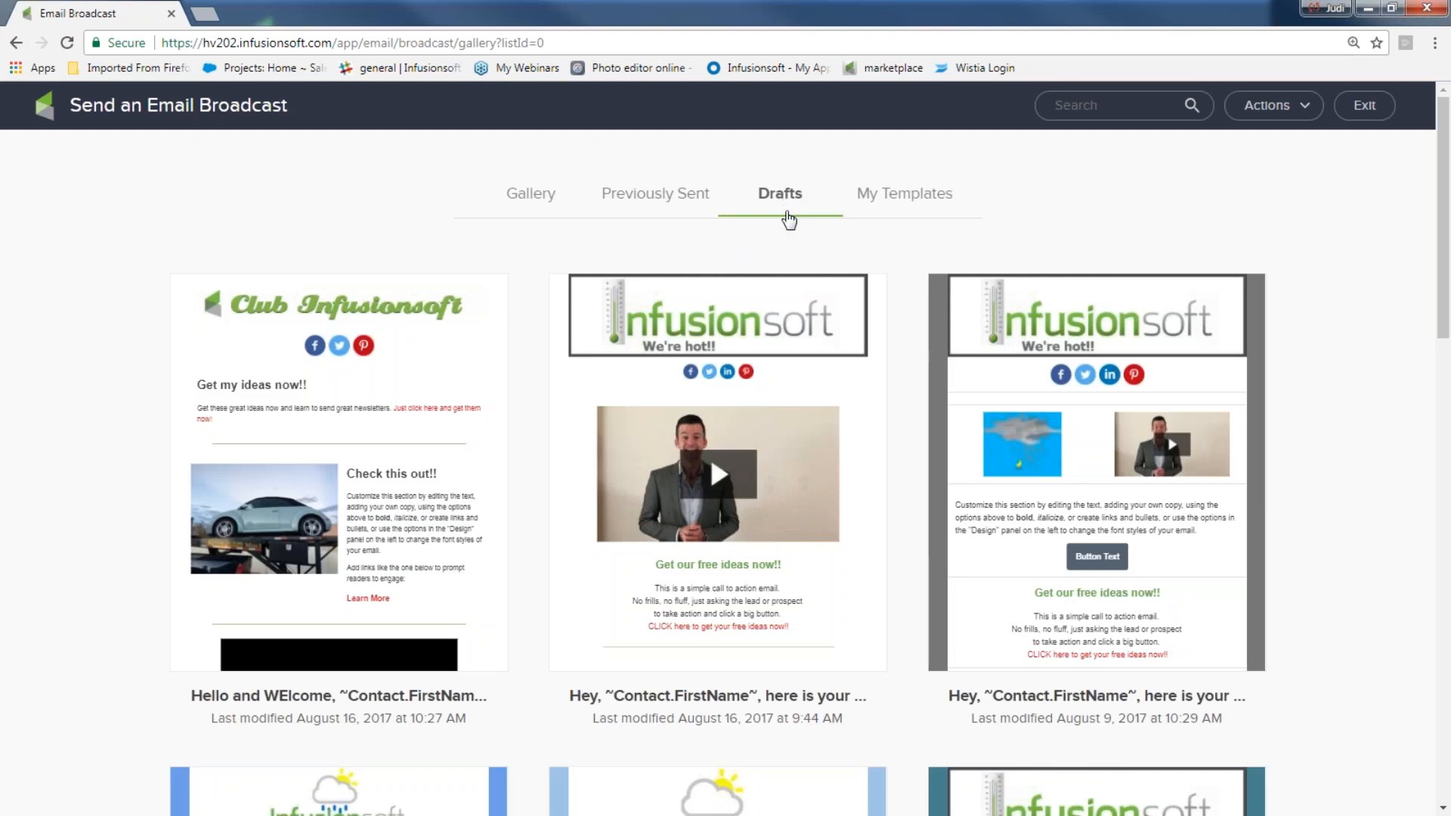
pyautogui.moveTo(797, 308)
pyautogui.scroll(-6, 773, 343)
pyautogui.scroll(5, 773, 342)
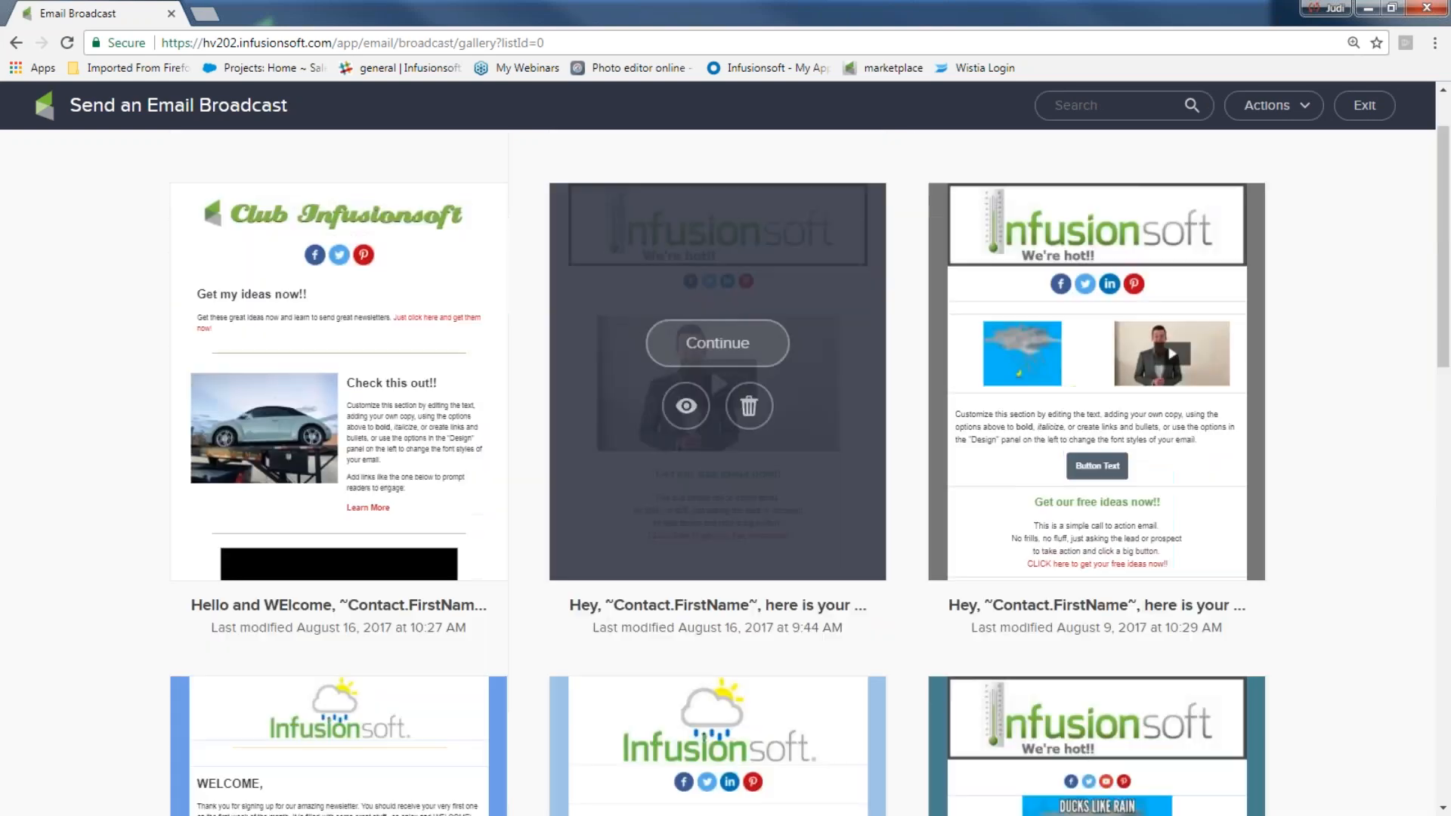
pyautogui.click(739, 345)
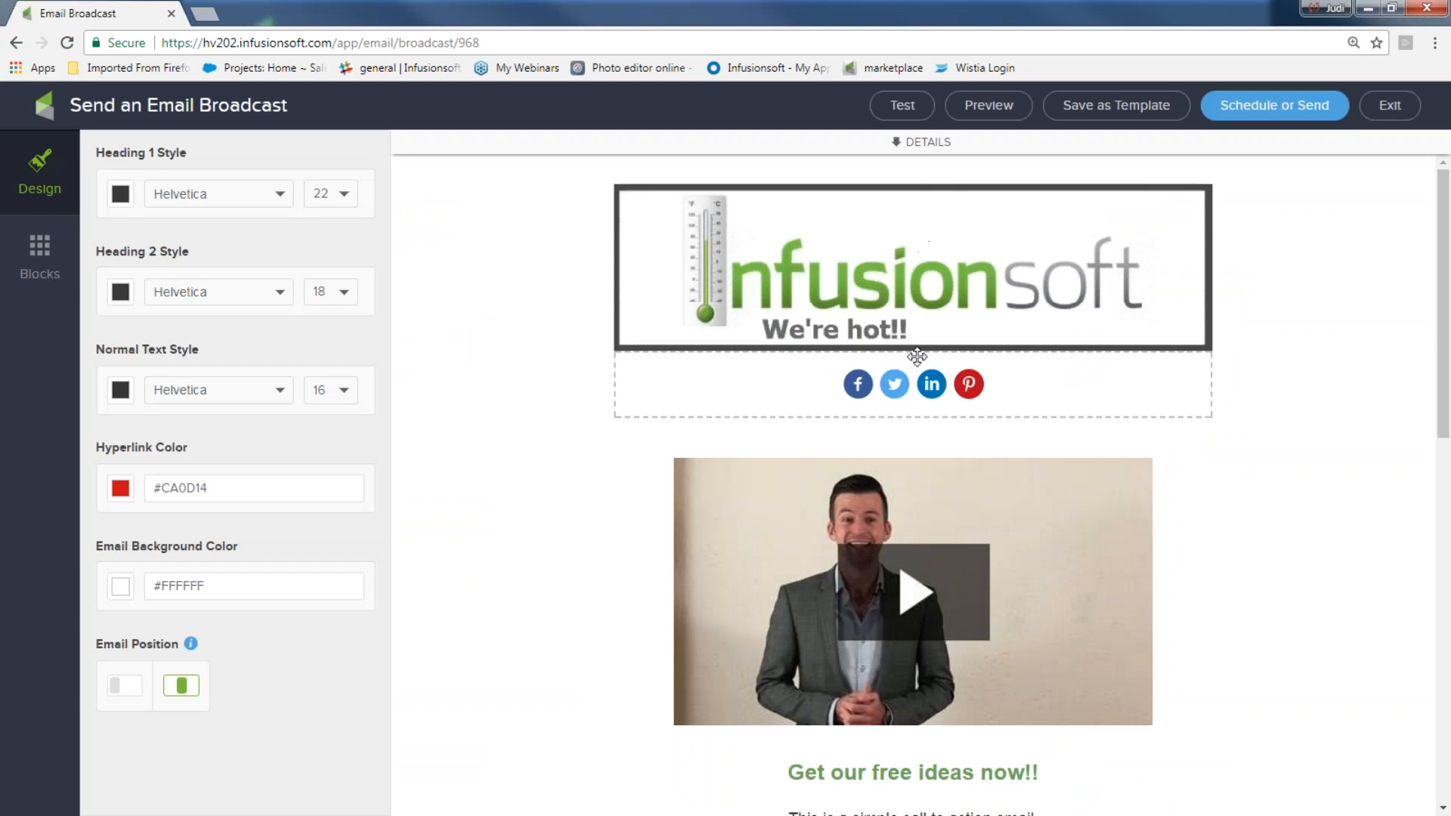
# - Review the draft email from the logo to the sign-off and check its Email Broadcast Checklist
pyautogui.scroll(-3, 831, 268)
pyautogui.scroll(-3, 831, 269)
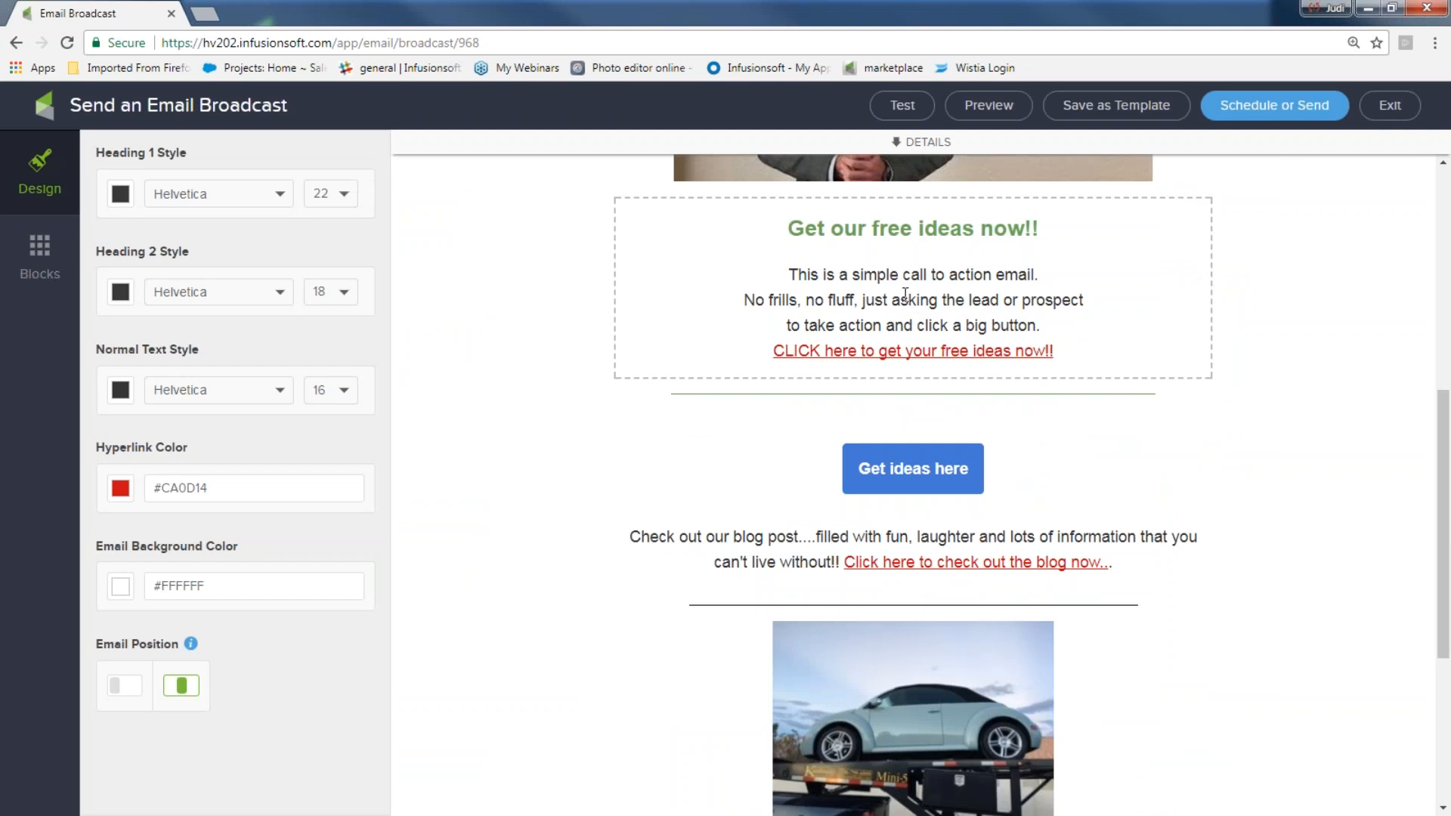
pyautogui.scroll(-2, 918, 265)
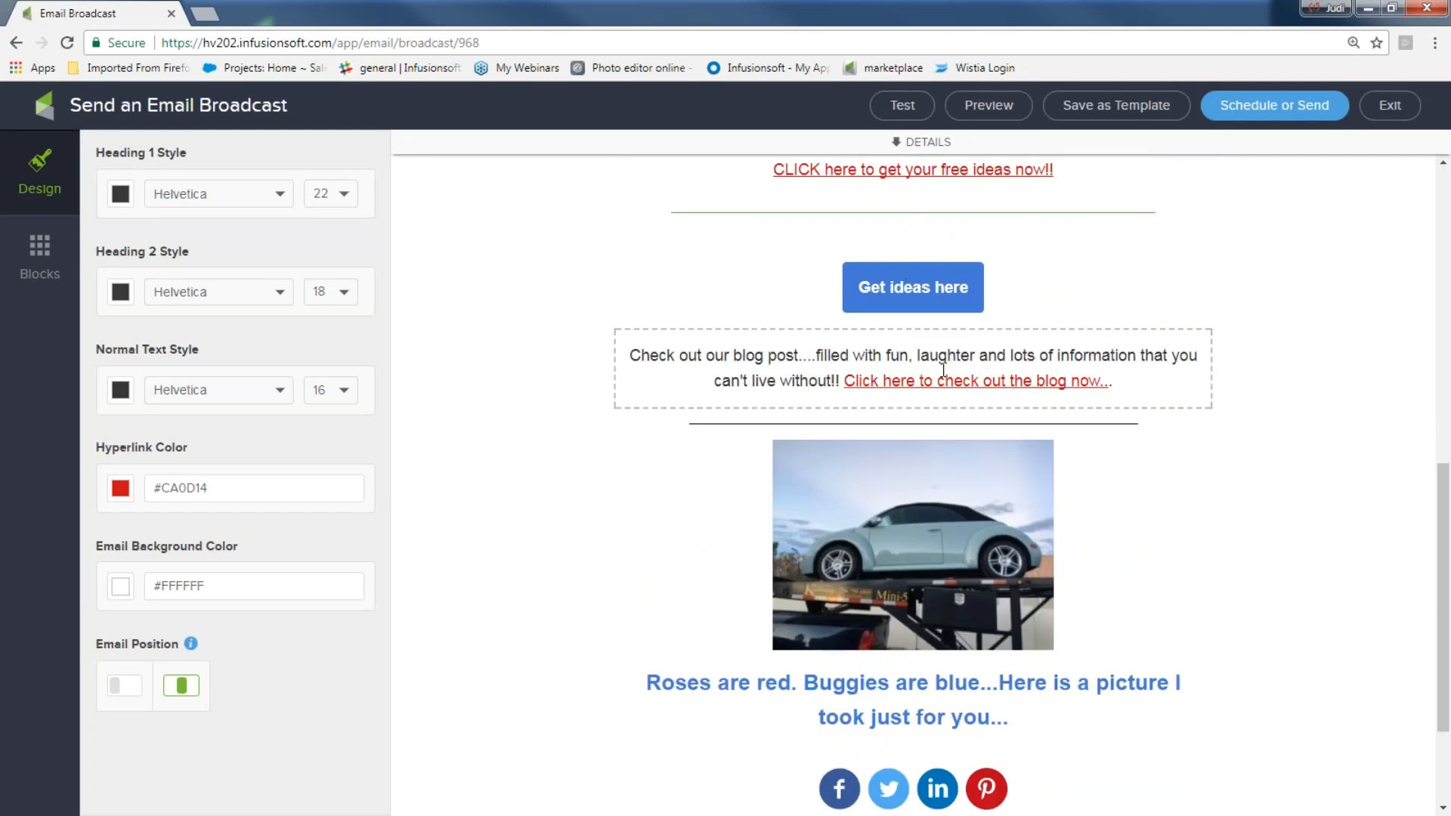
pyautogui.scroll(-2, 905, 364)
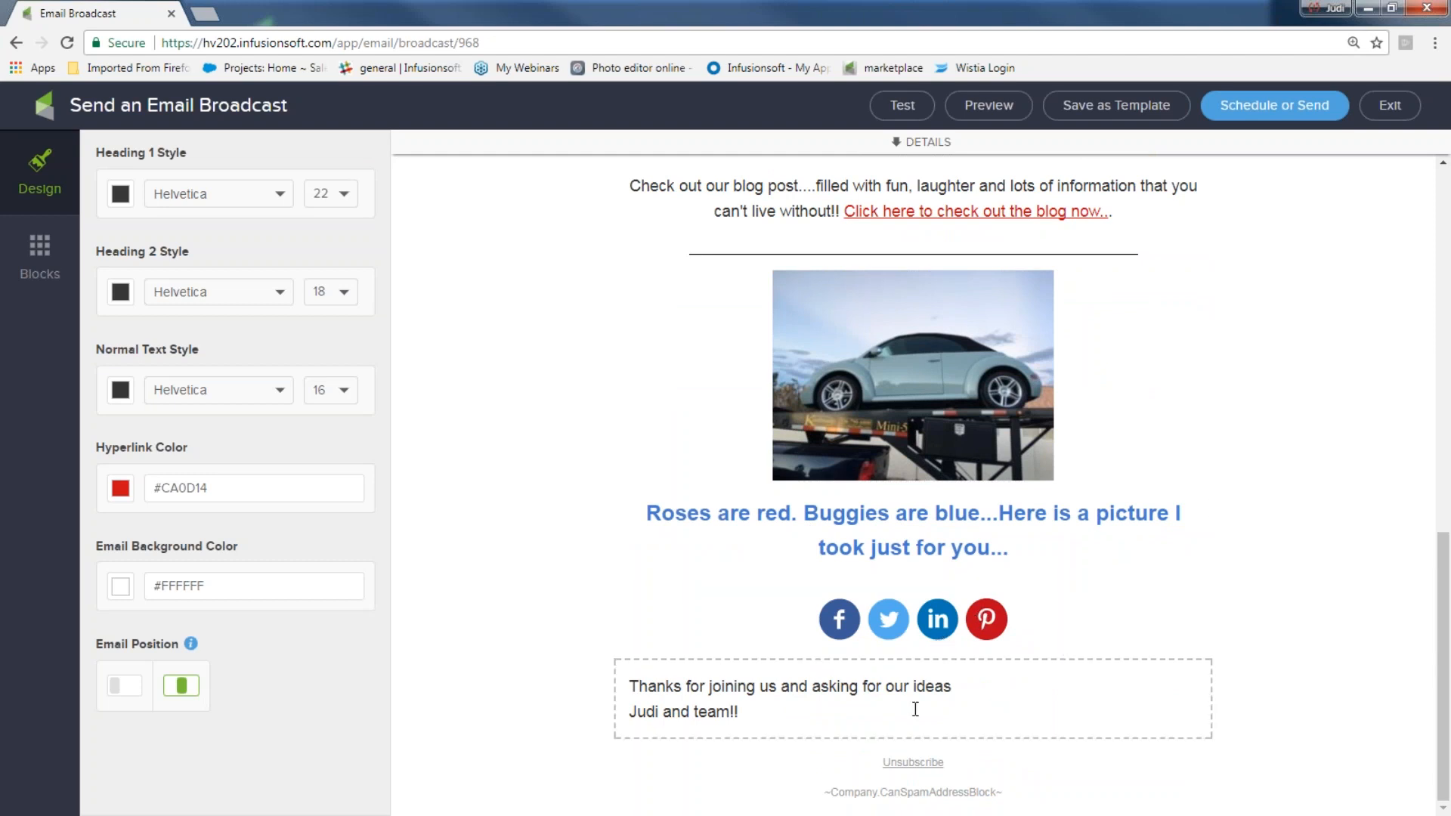
pyautogui.scroll(15, 885, 676)
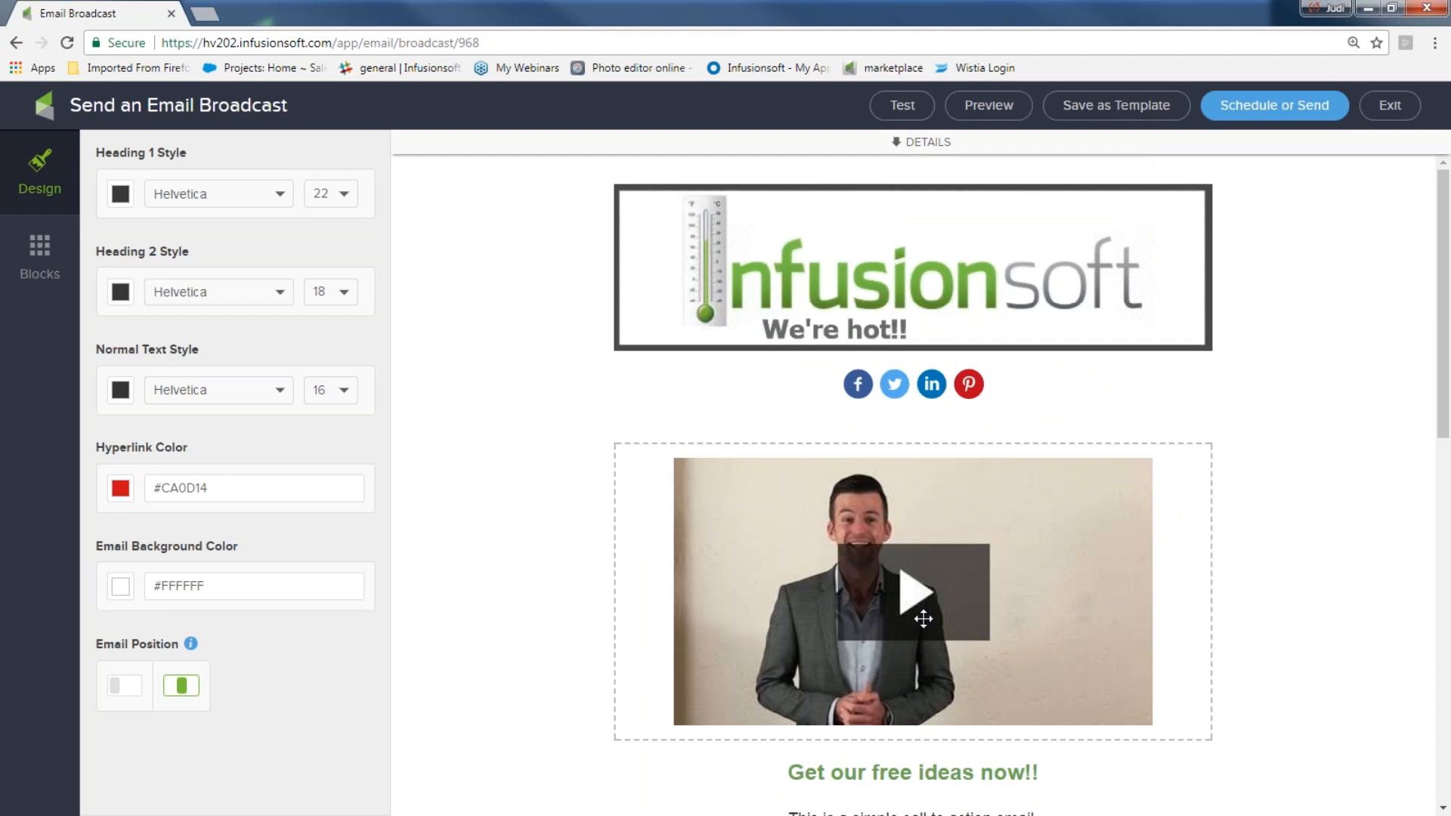
pyautogui.click(1261, 113)
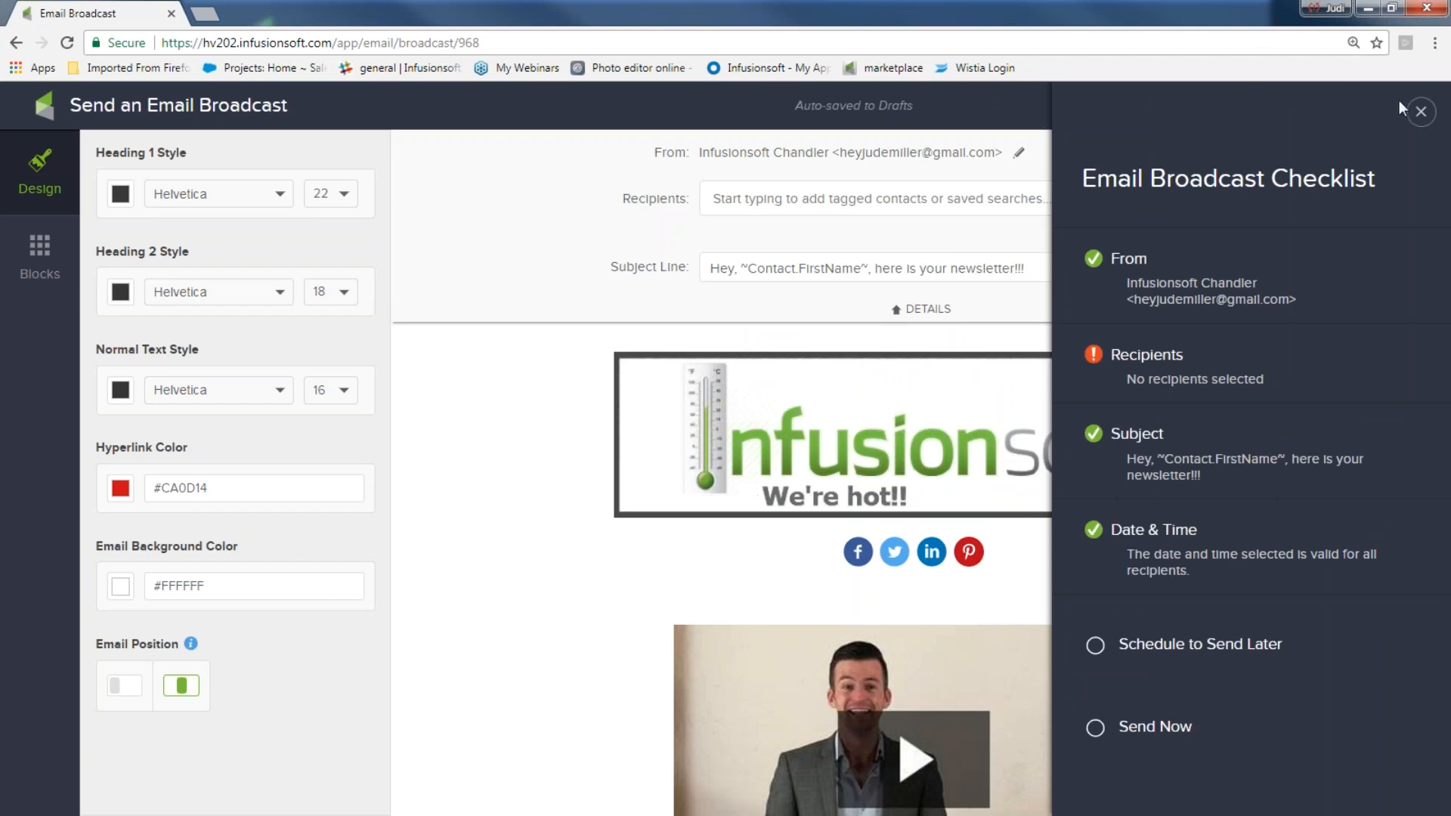
# - Clear the broadcast's subject line and check the Email Broadcast Checklist again
pyautogui.click(1421, 111)
pyautogui.moveTo(1036, 269); pyautogui.dragTo(557, 257)
pyautogui.press('BackSpace')
pyautogui.click(1261, 113)
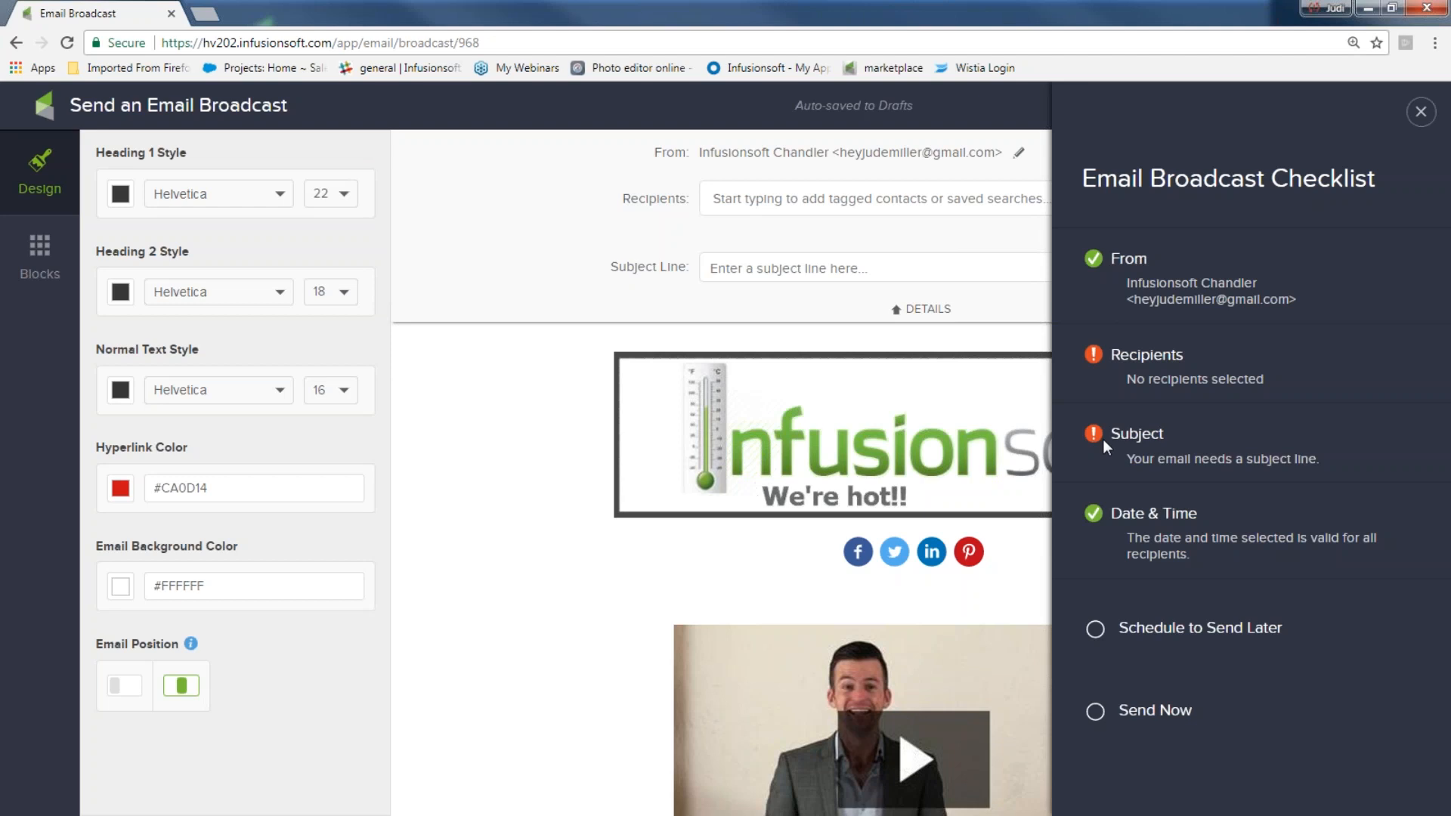
# - Set the subject line to "Hi and Welcome," followed by the contact's first name merge field
pyautogui.click(782, 273)
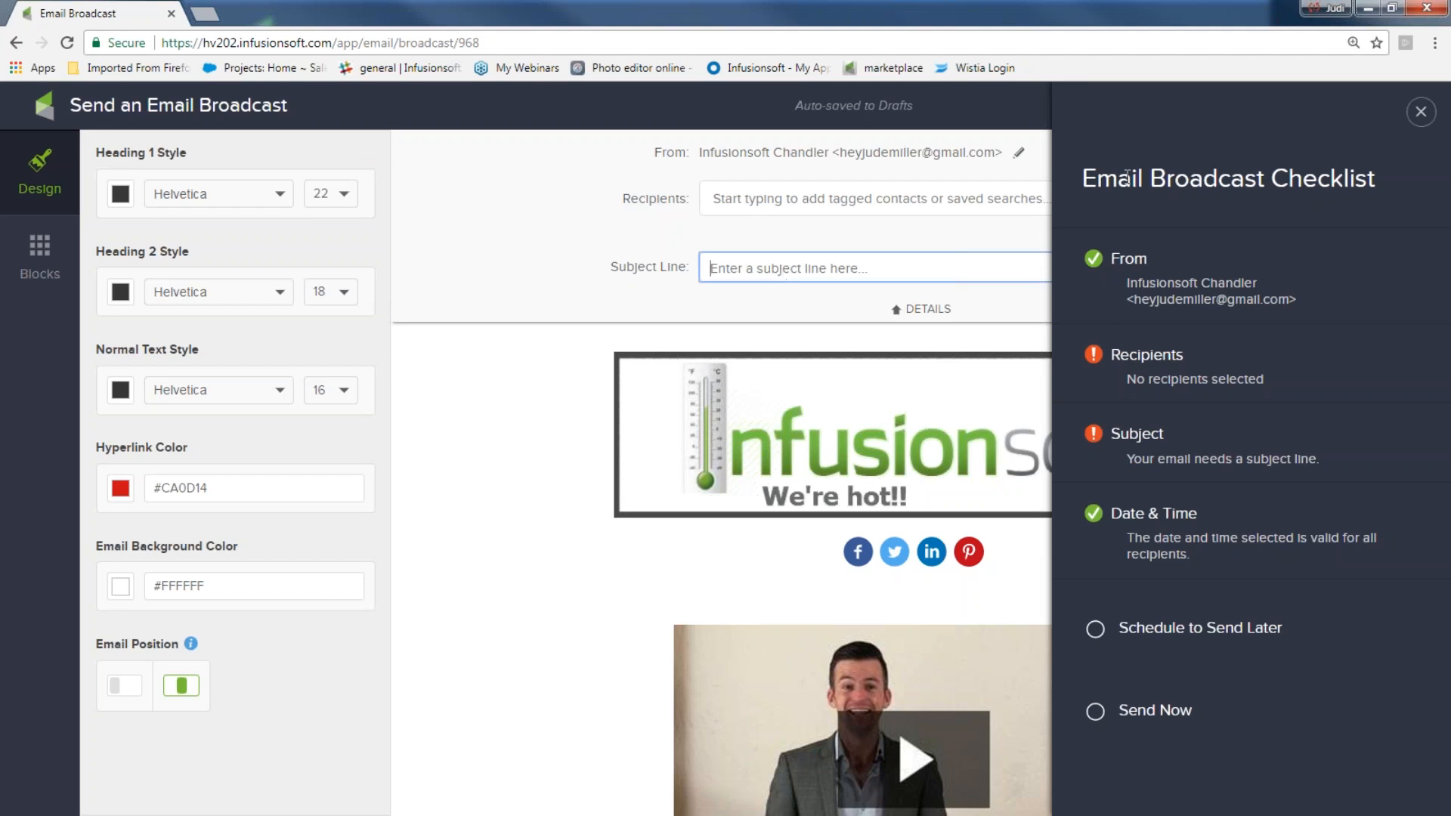
pyautogui.click(1421, 111)
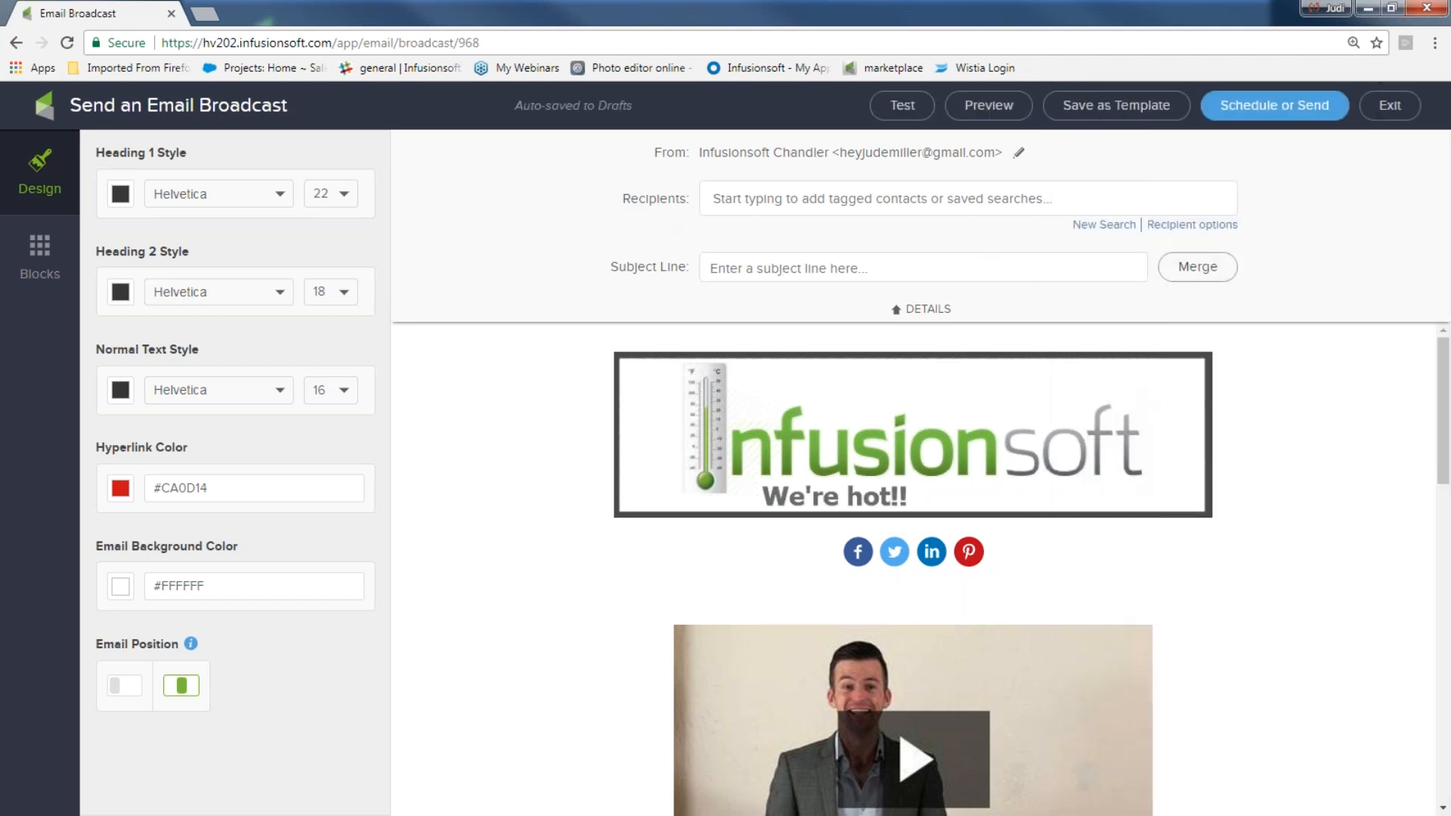
pyautogui.click(786, 268)
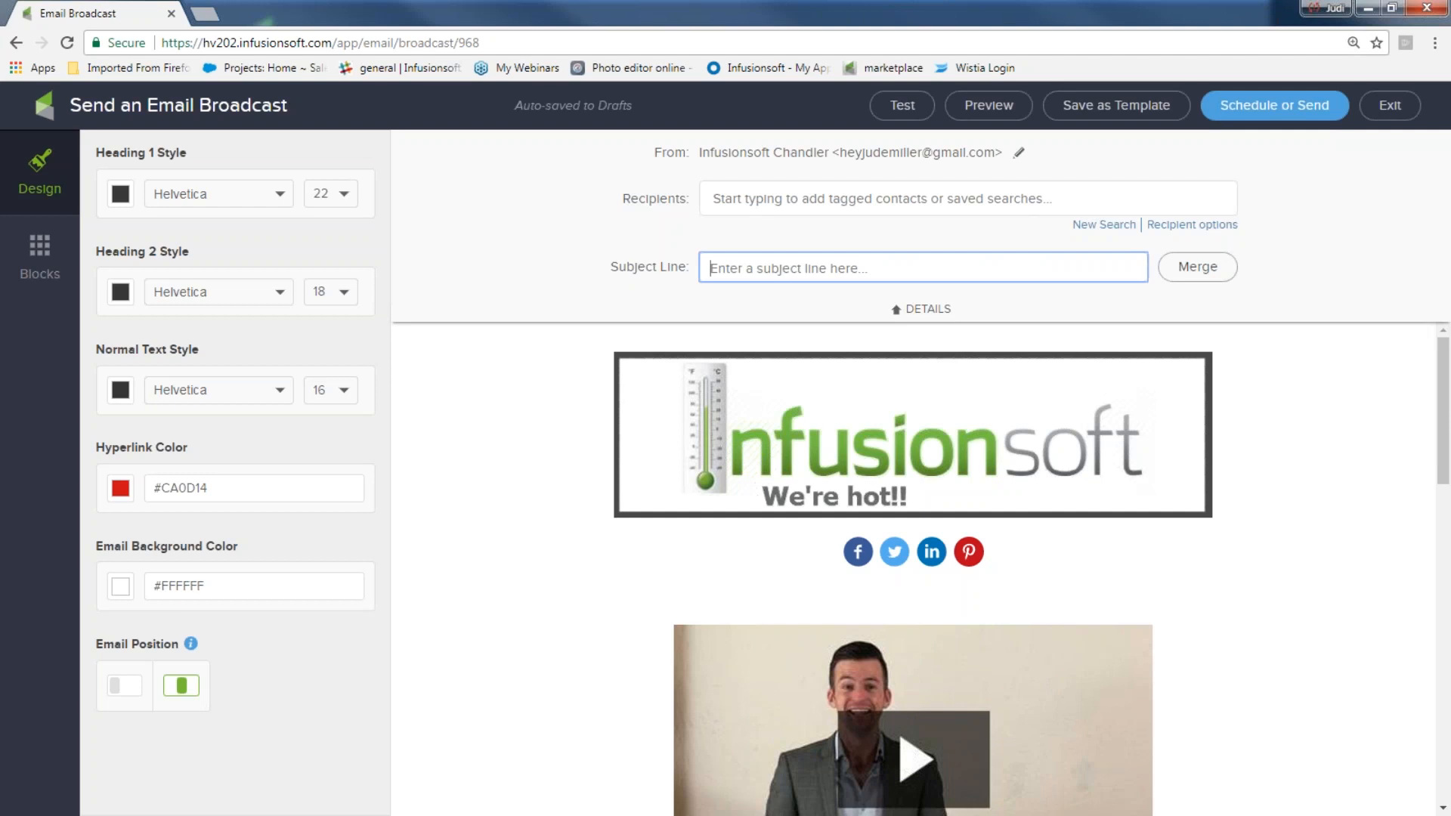
pyautogui.write('Hi and Wel')
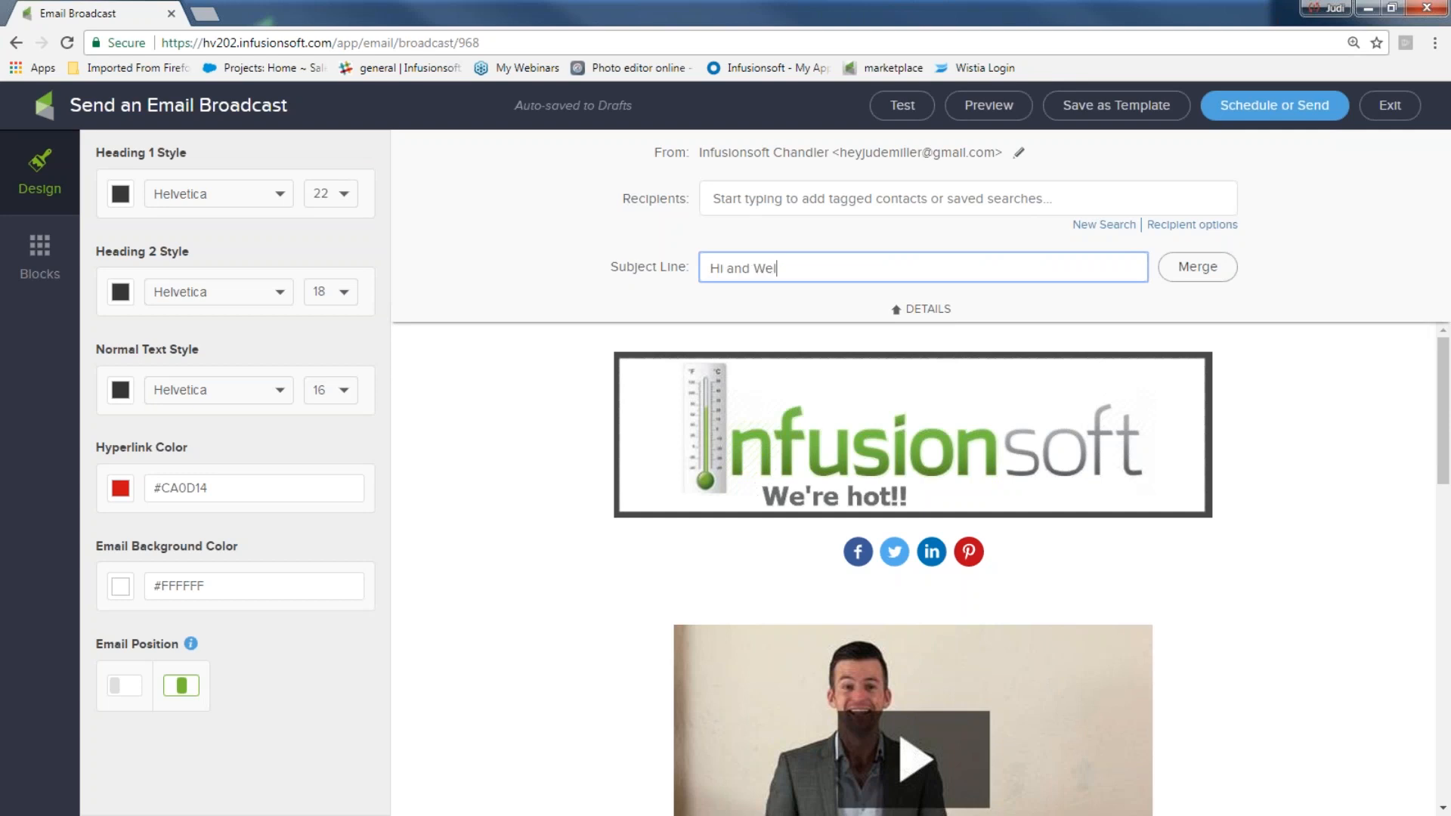
pyautogui.write('come,')
pyautogui.click(1209, 269)
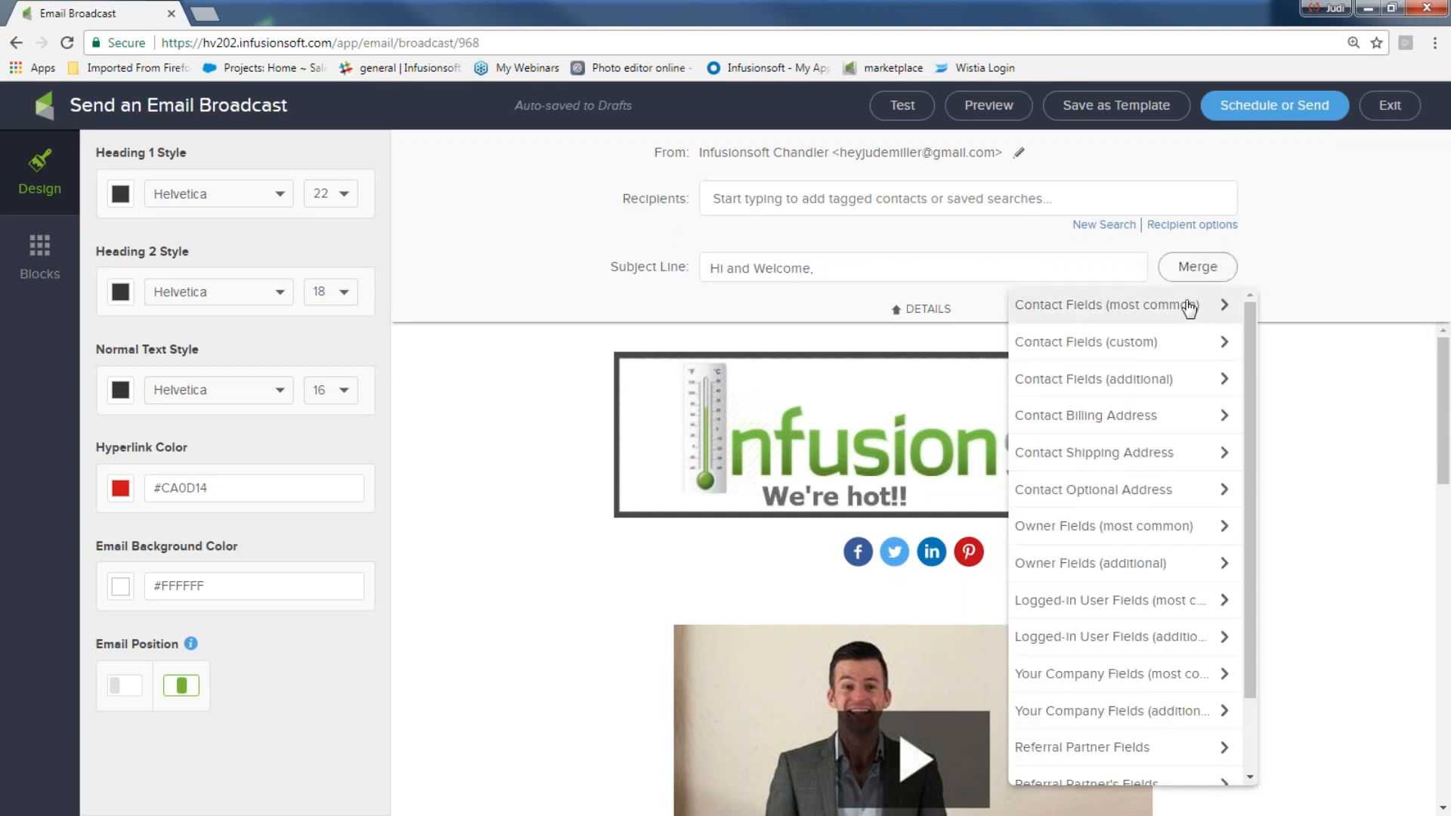
pyautogui.click(1183, 305)
pyautogui.click(1111, 343)
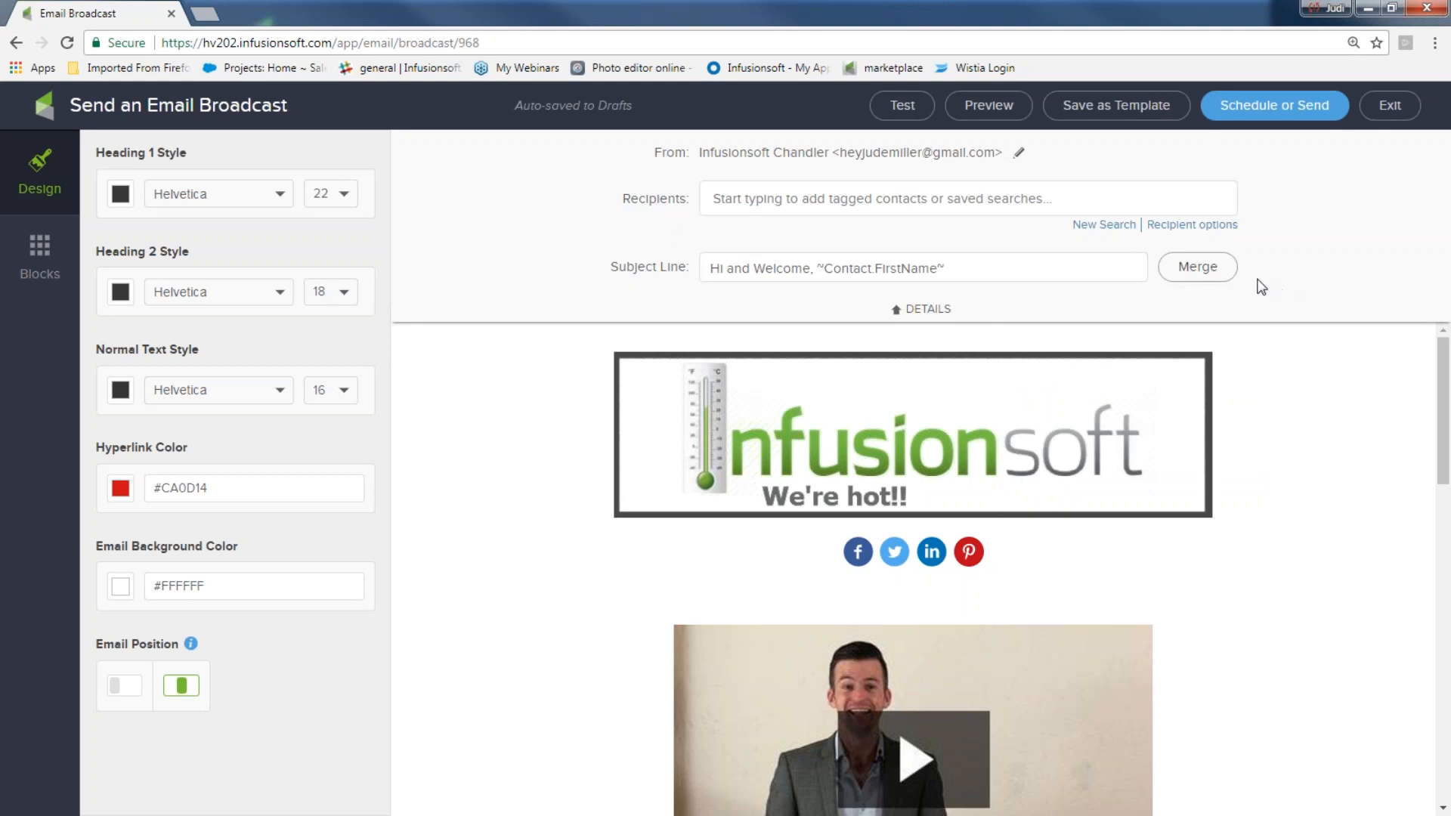
# - Add the saved searches 123 Search May attendees, 2017 Newsletter list, July Webinar Attendees and Just for fun List as recipients
pyautogui.click(1249, 106)
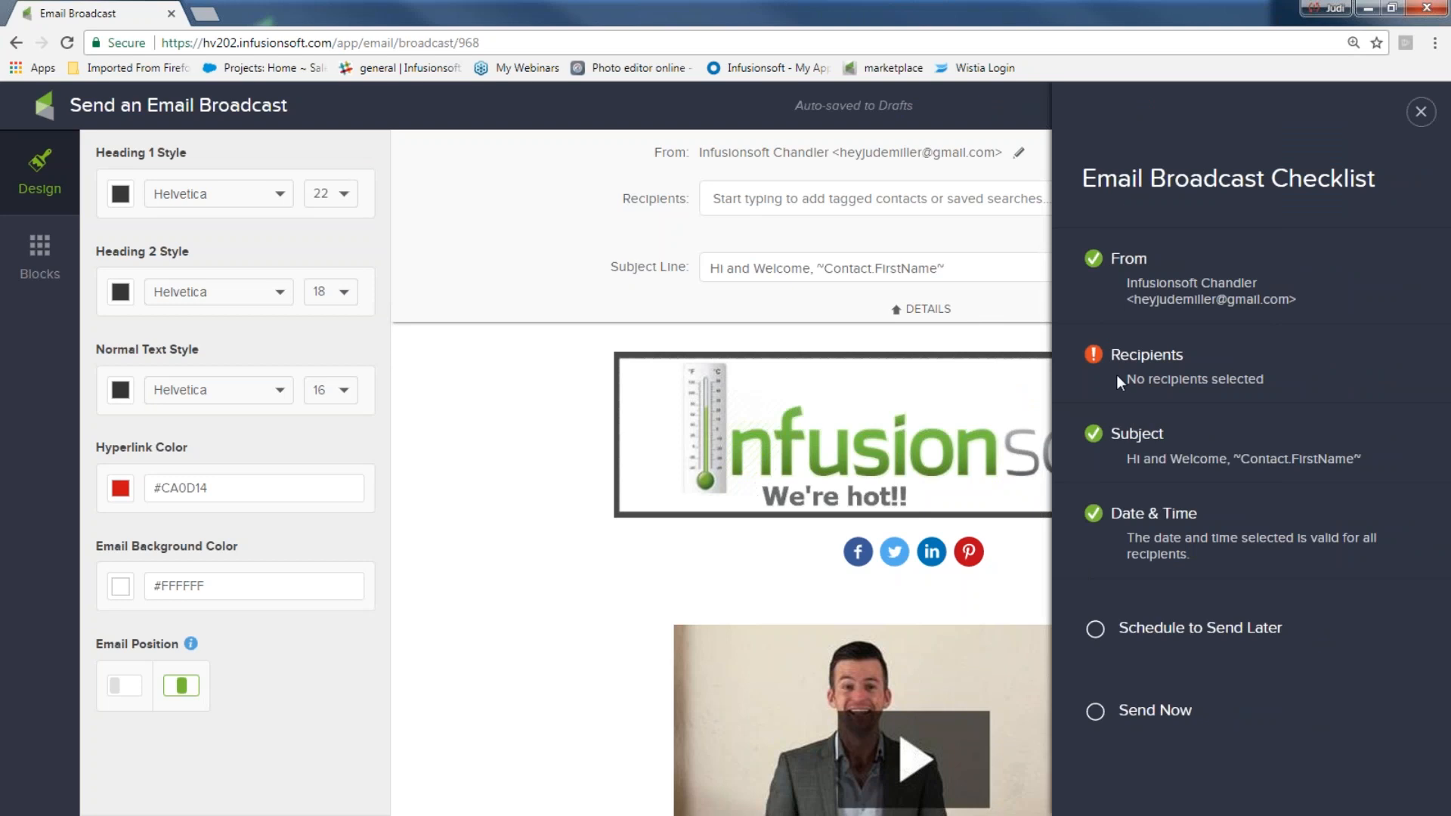
pyautogui.click(826, 211)
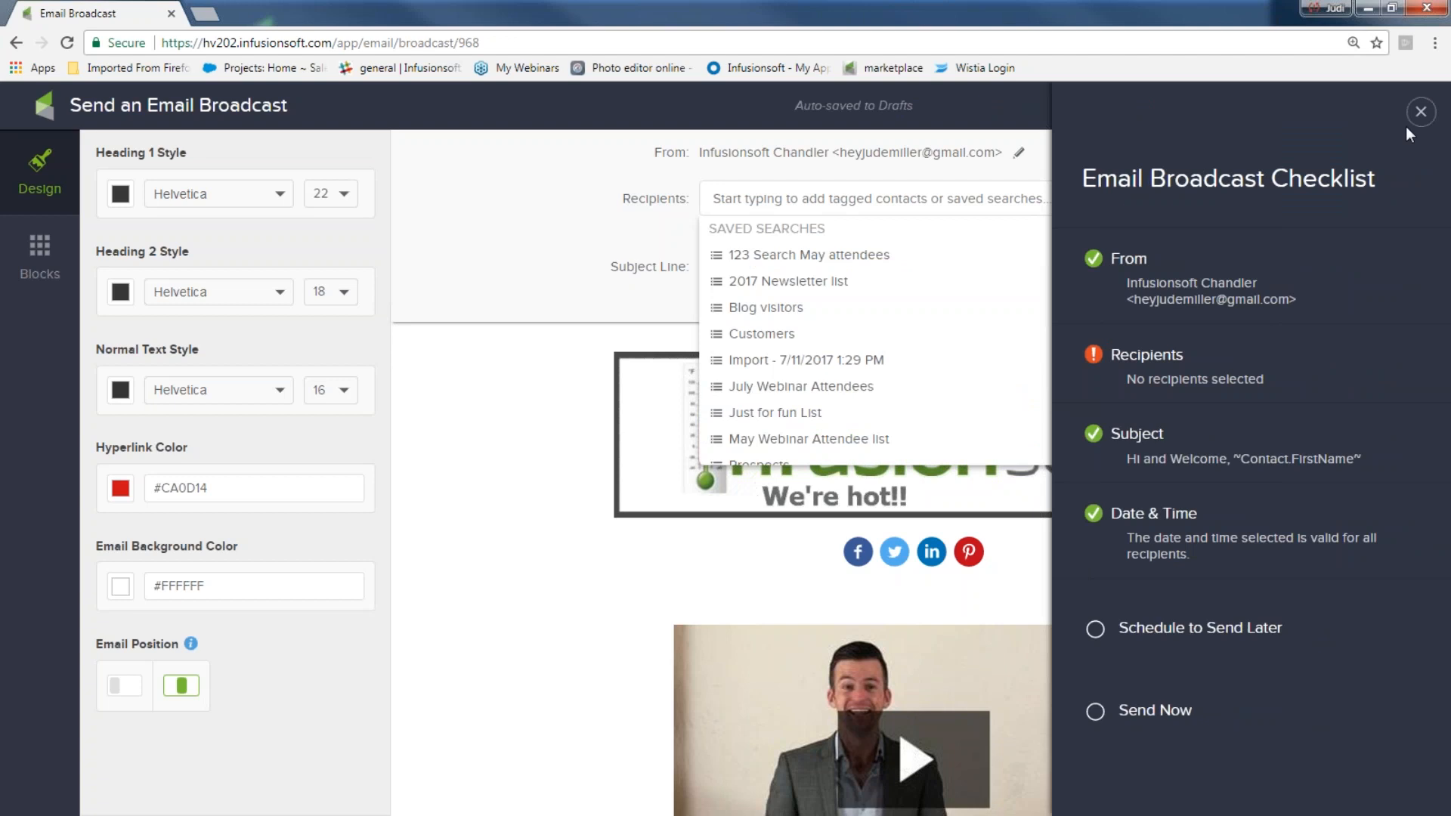
pyautogui.click(1421, 111)
pyautogui.click(956, 201)
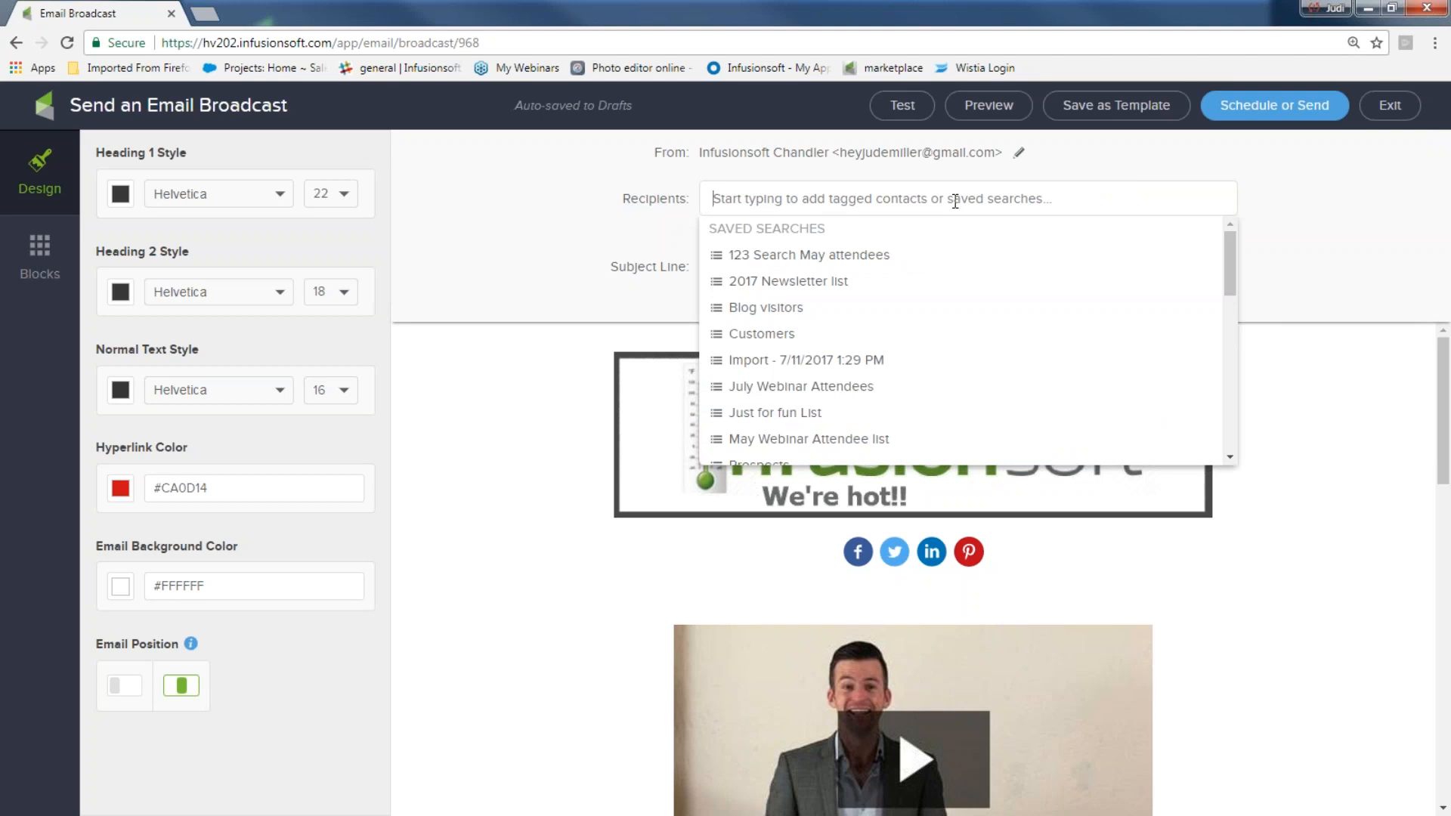
pyautogui.click(891, 254)
pyautogui.click(836, 317)
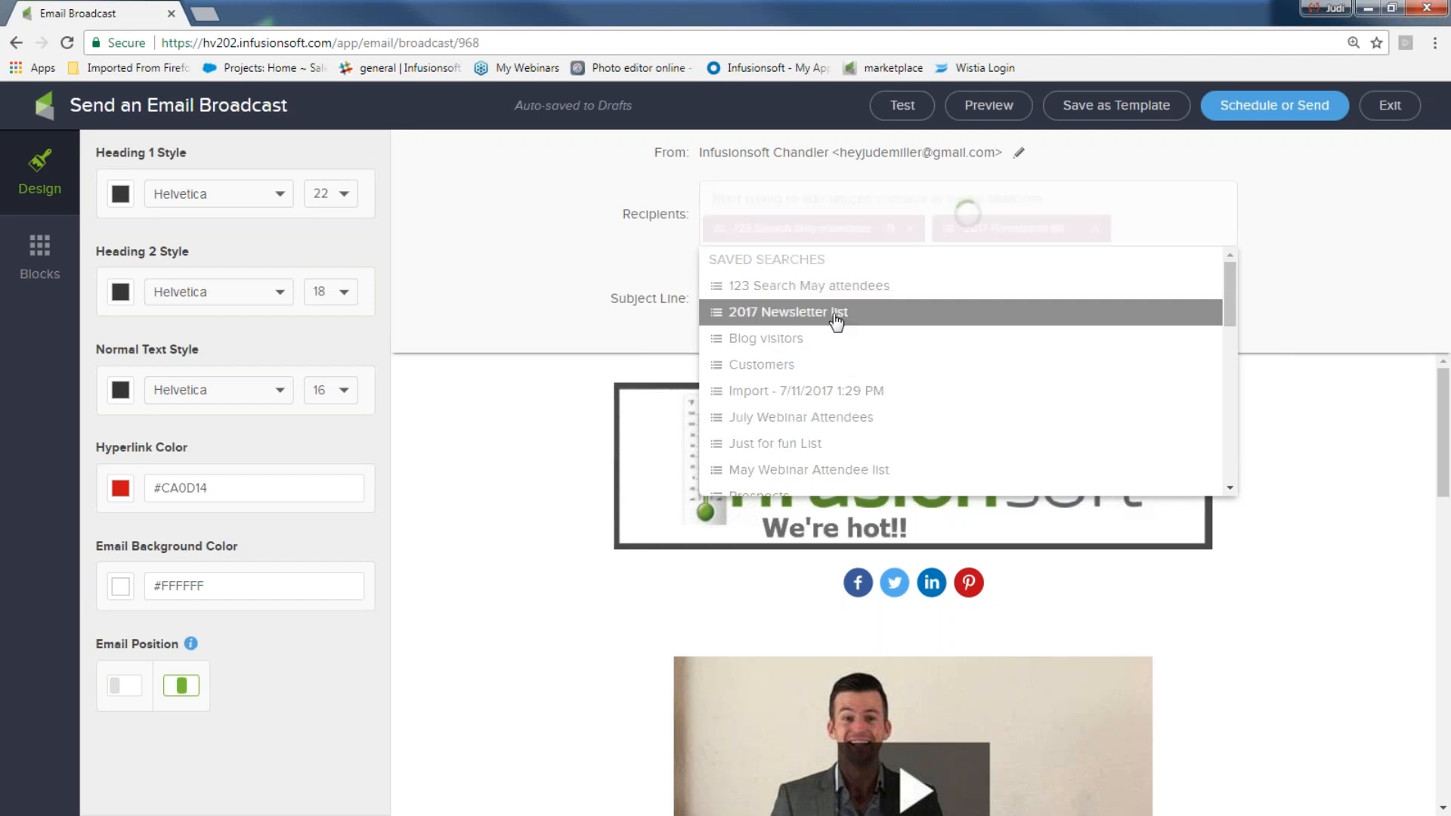
pyautogui.click(832, 421)
pyautogui.click(788, 478)
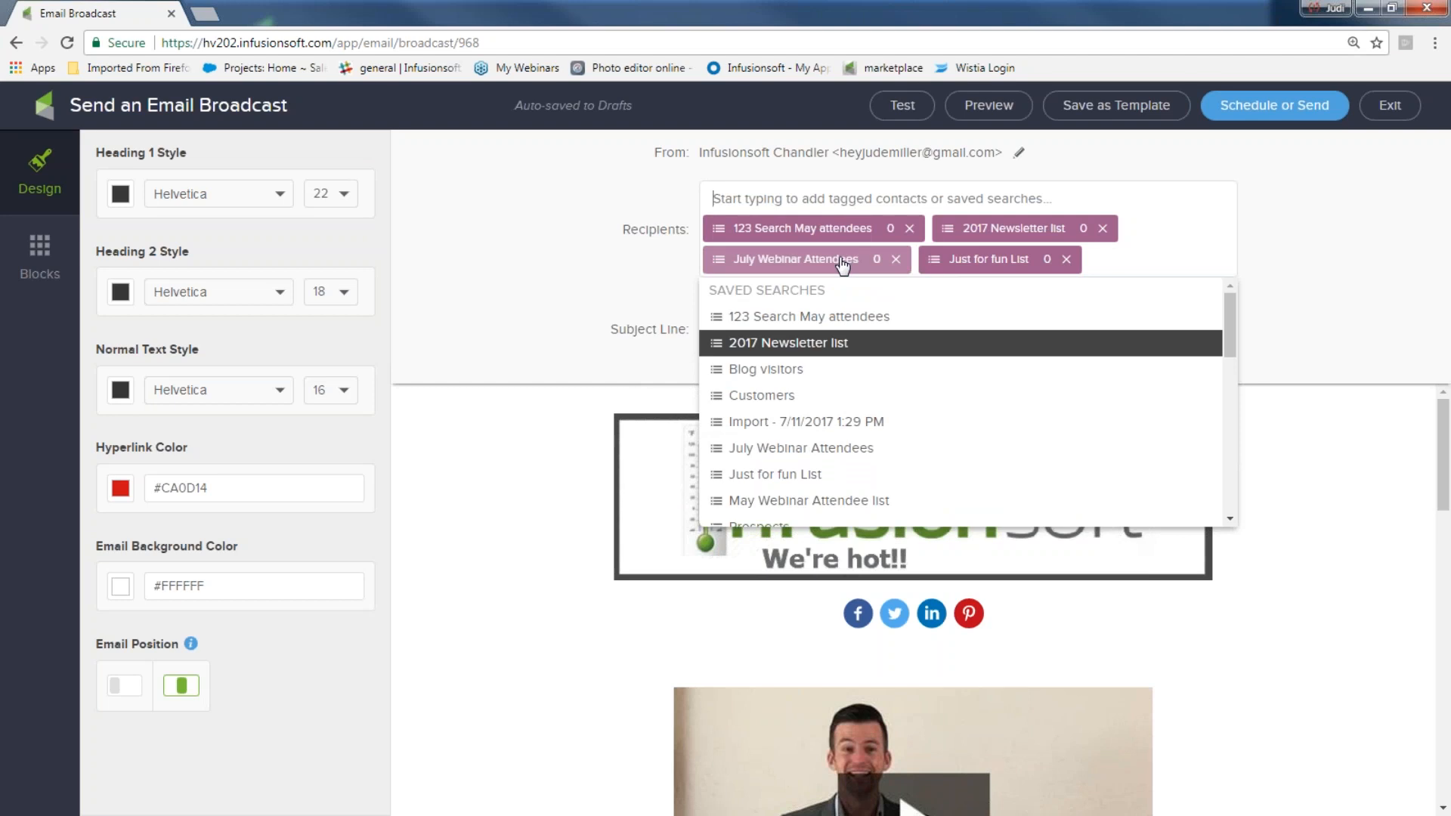
# - Remove all four saved searches from the broadcast's recipients
pyautogui.click(1067, 266)
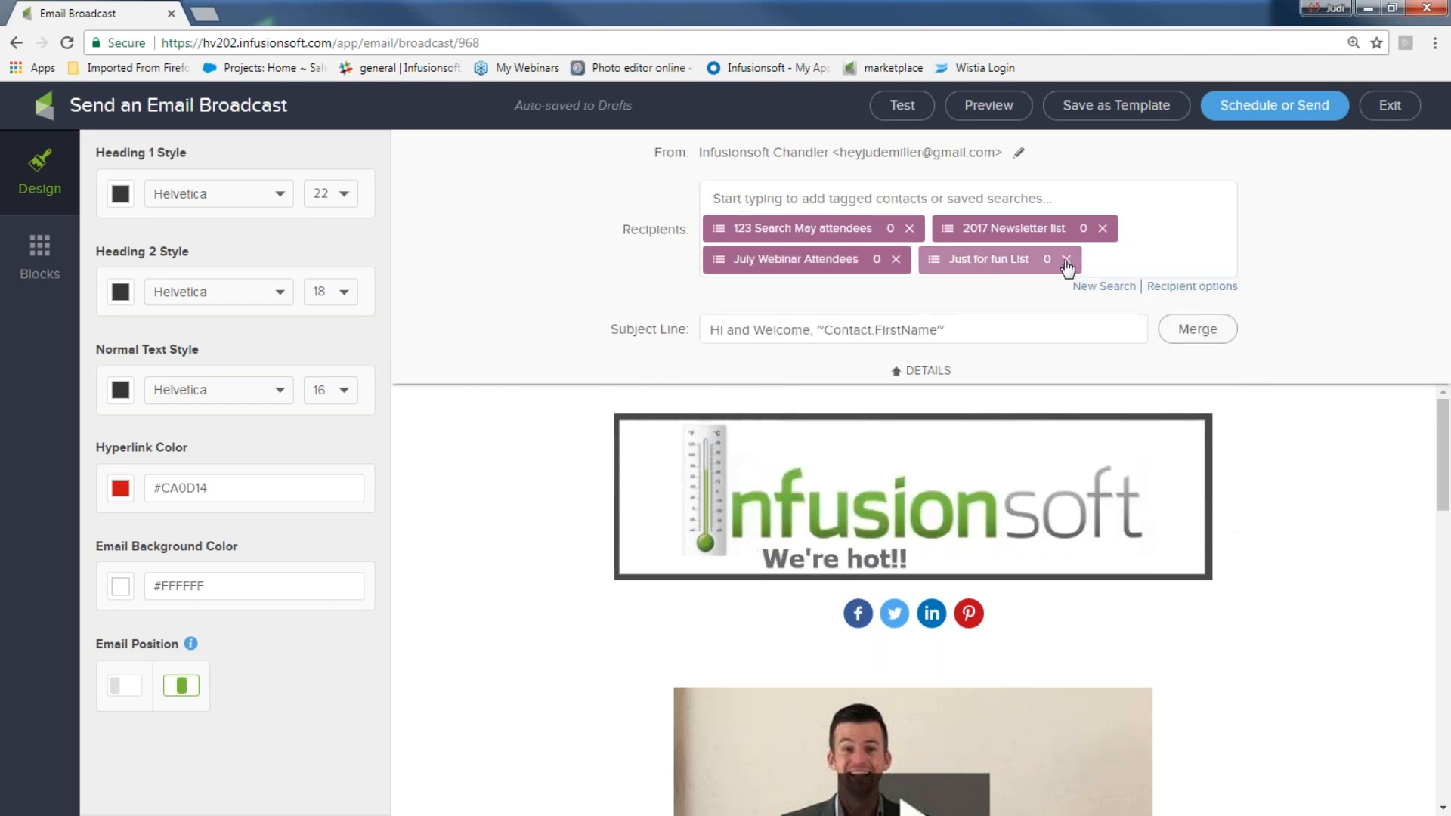
pyautogui.click(1102, 228)
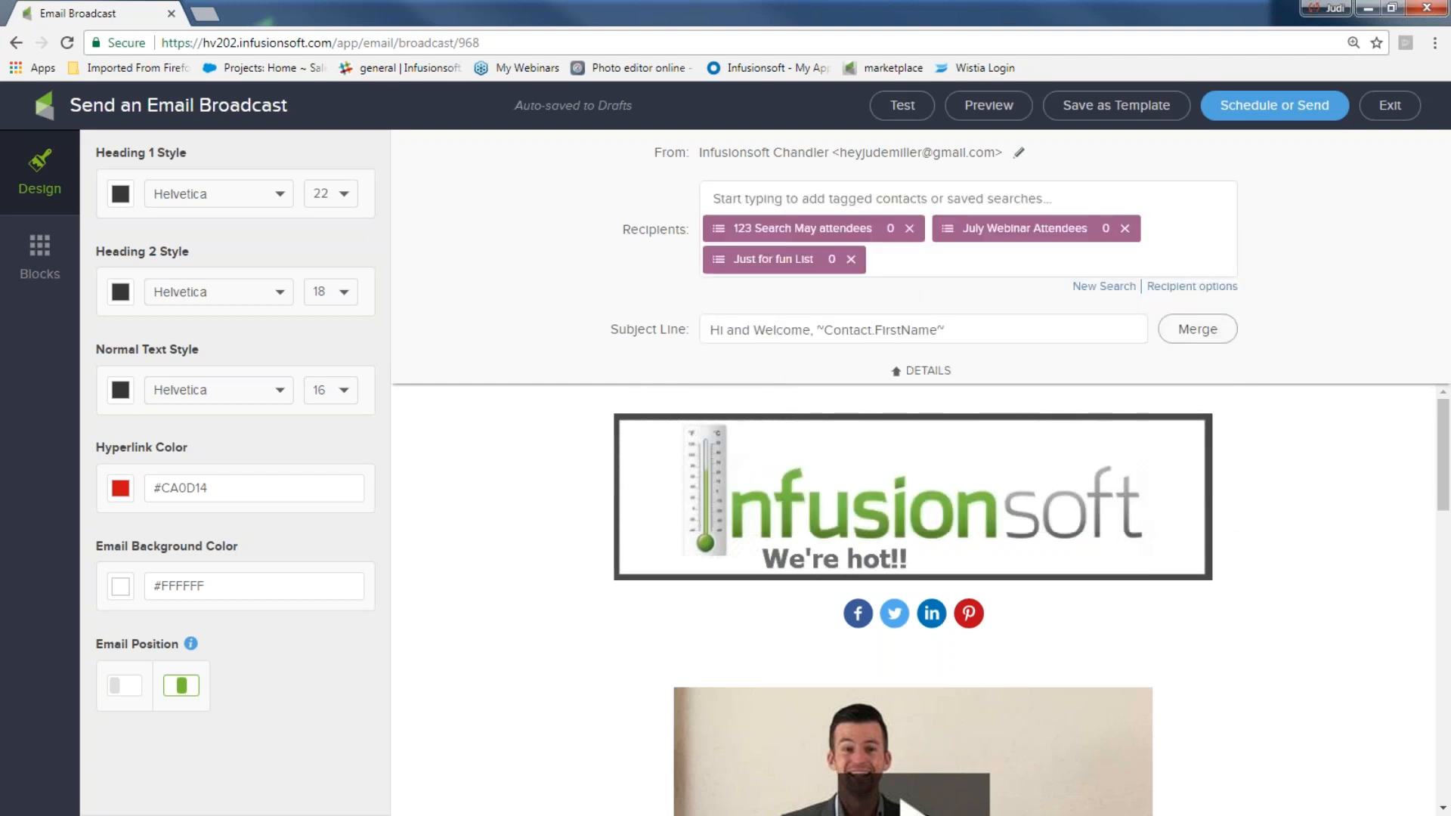
pyautogui.click(1123, 229)
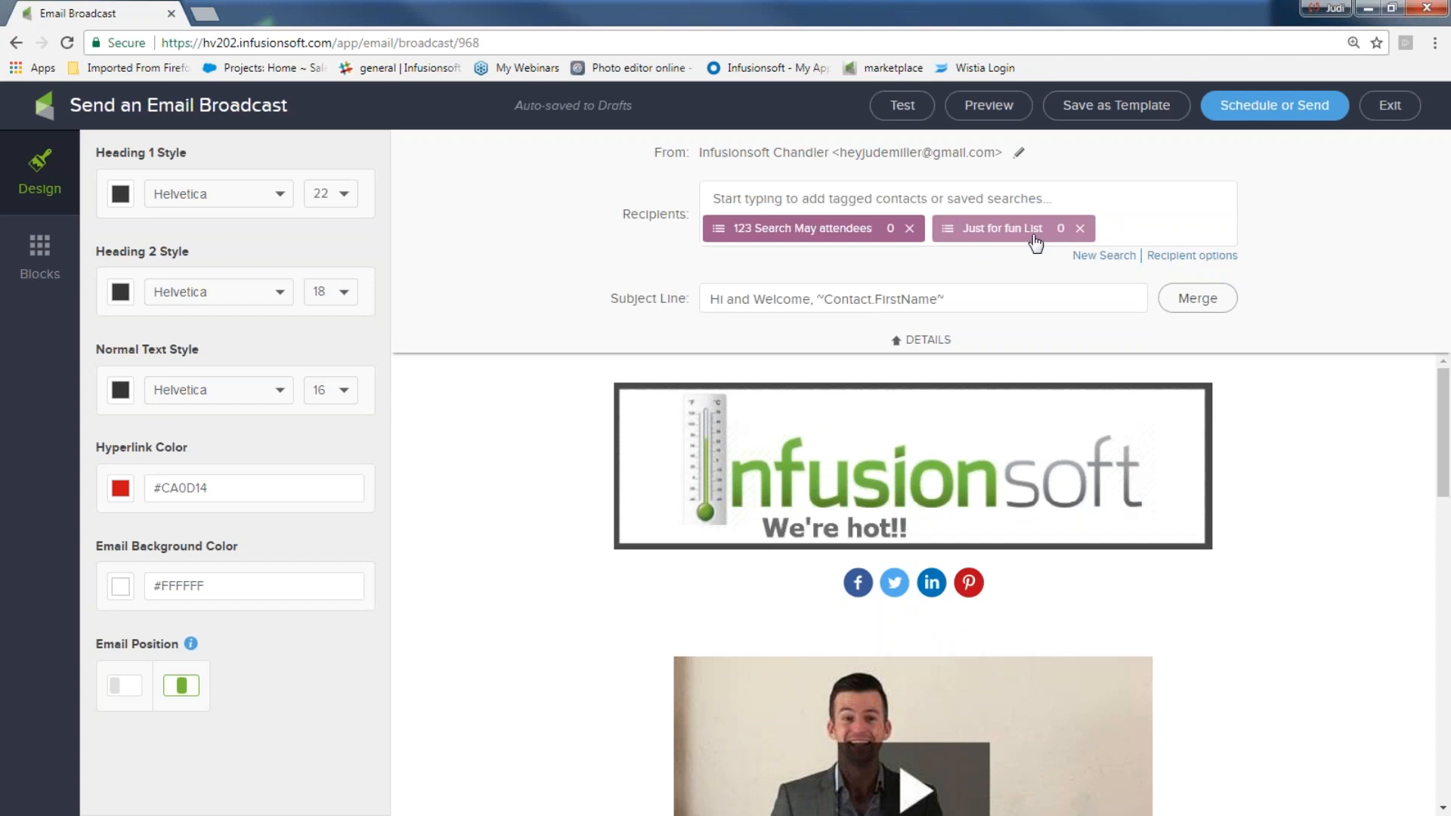
pyautogui.click(1076, 228)
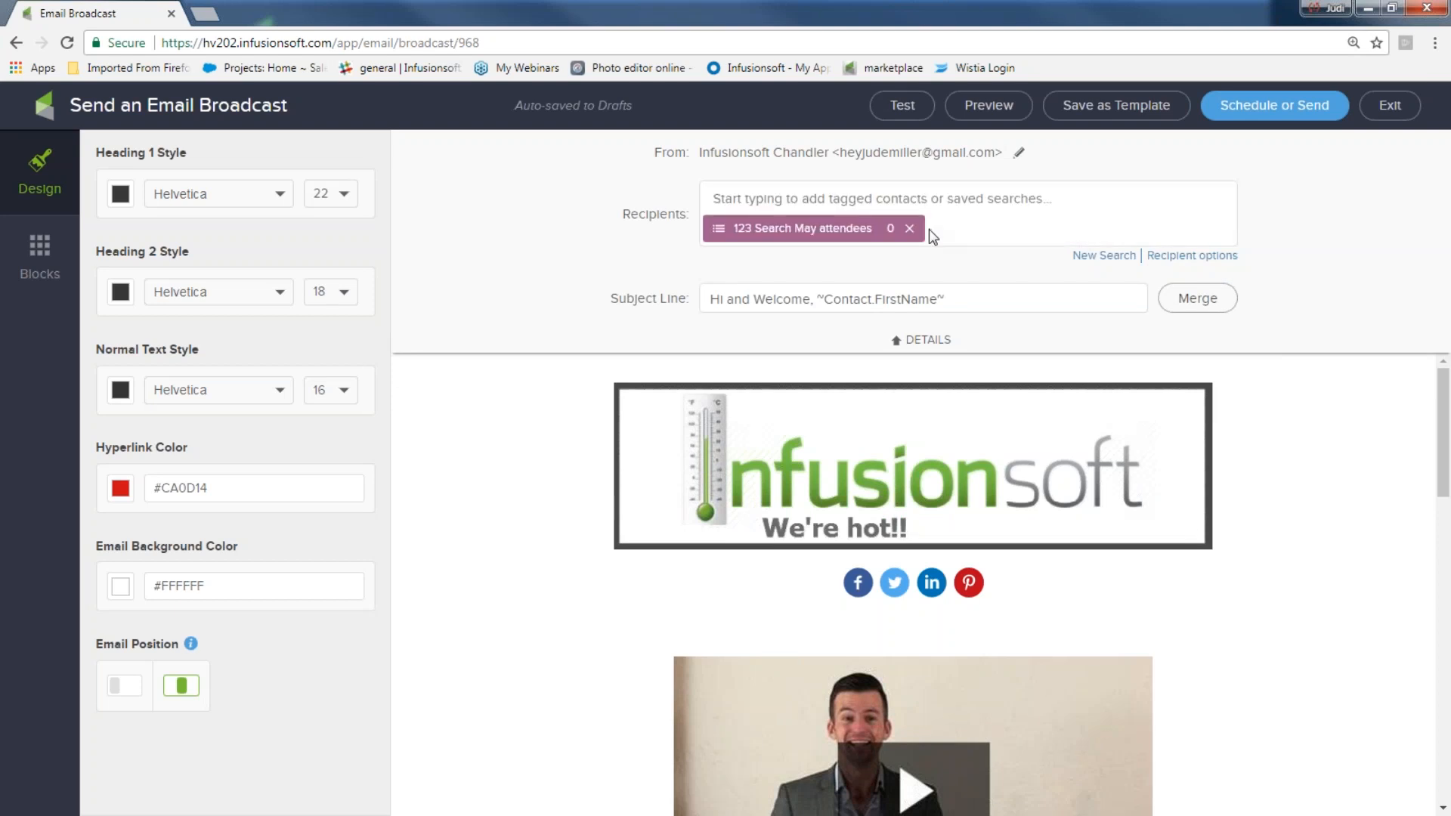
pyautogui.click(910, 229)
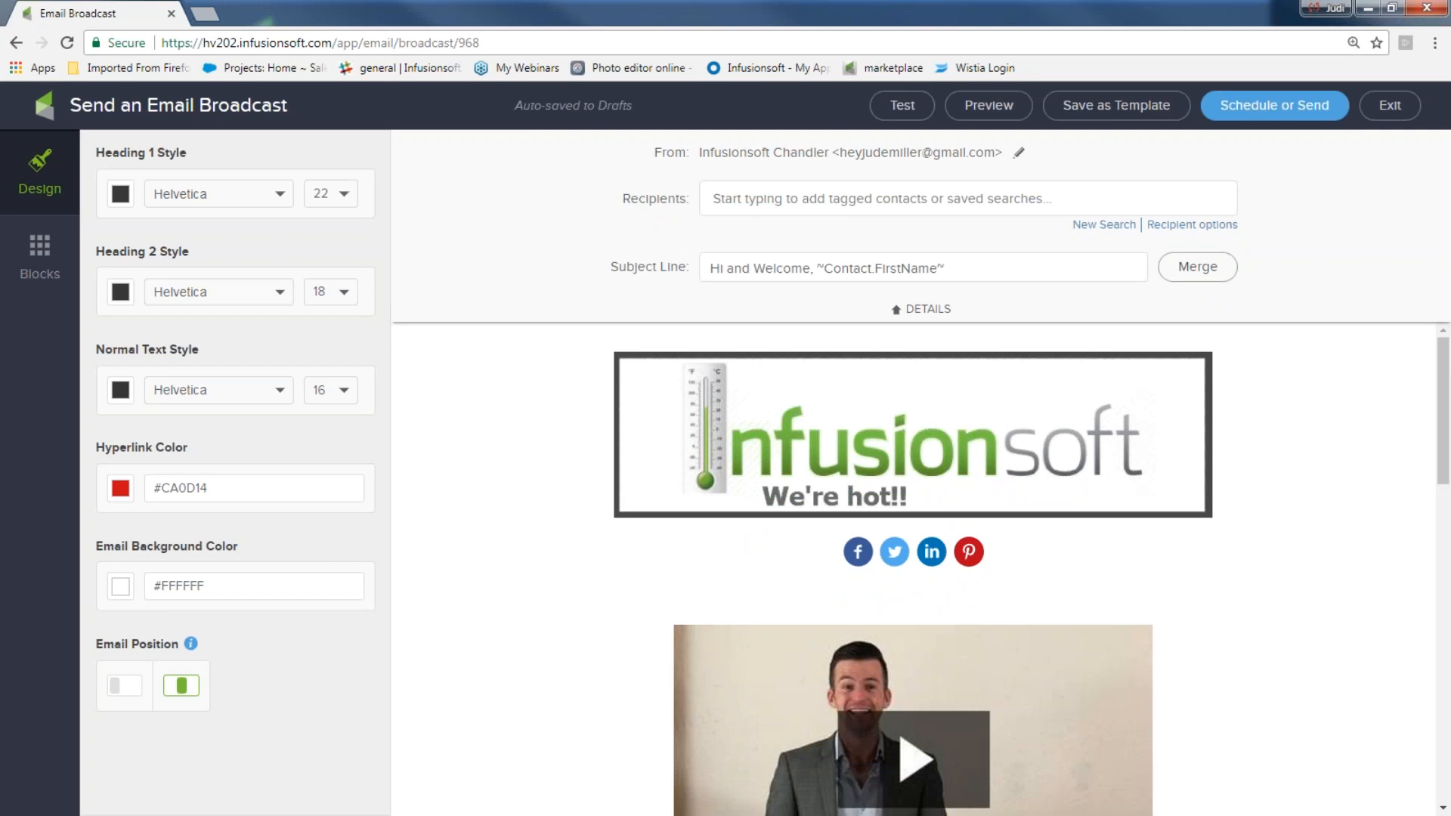
# - Add recipients through a new contact search without any filters, and remove the resulting list from the recipients
pyautogui.click(1108, 226)
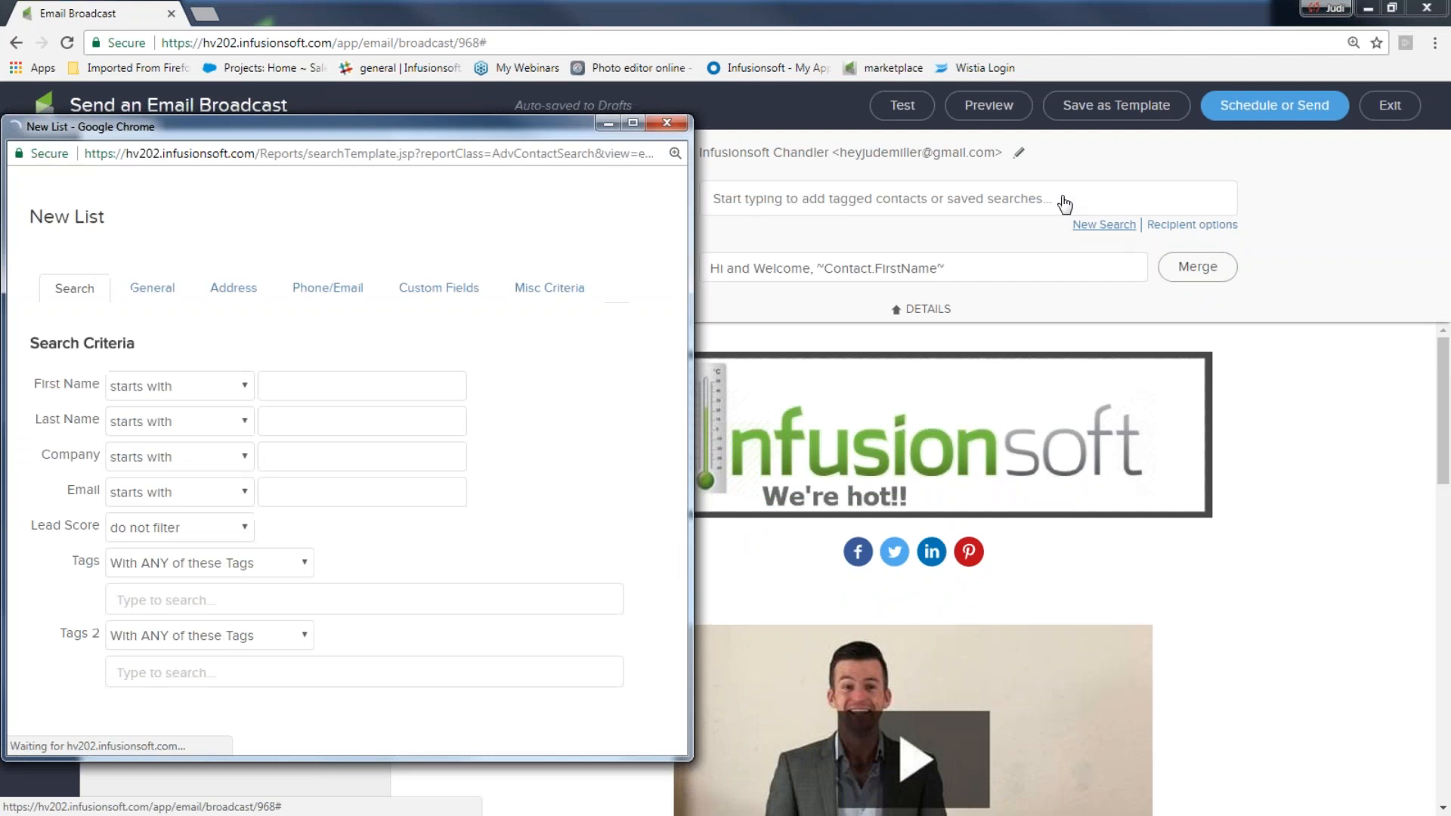
pyautogui.scroll(-1, 113, 650)
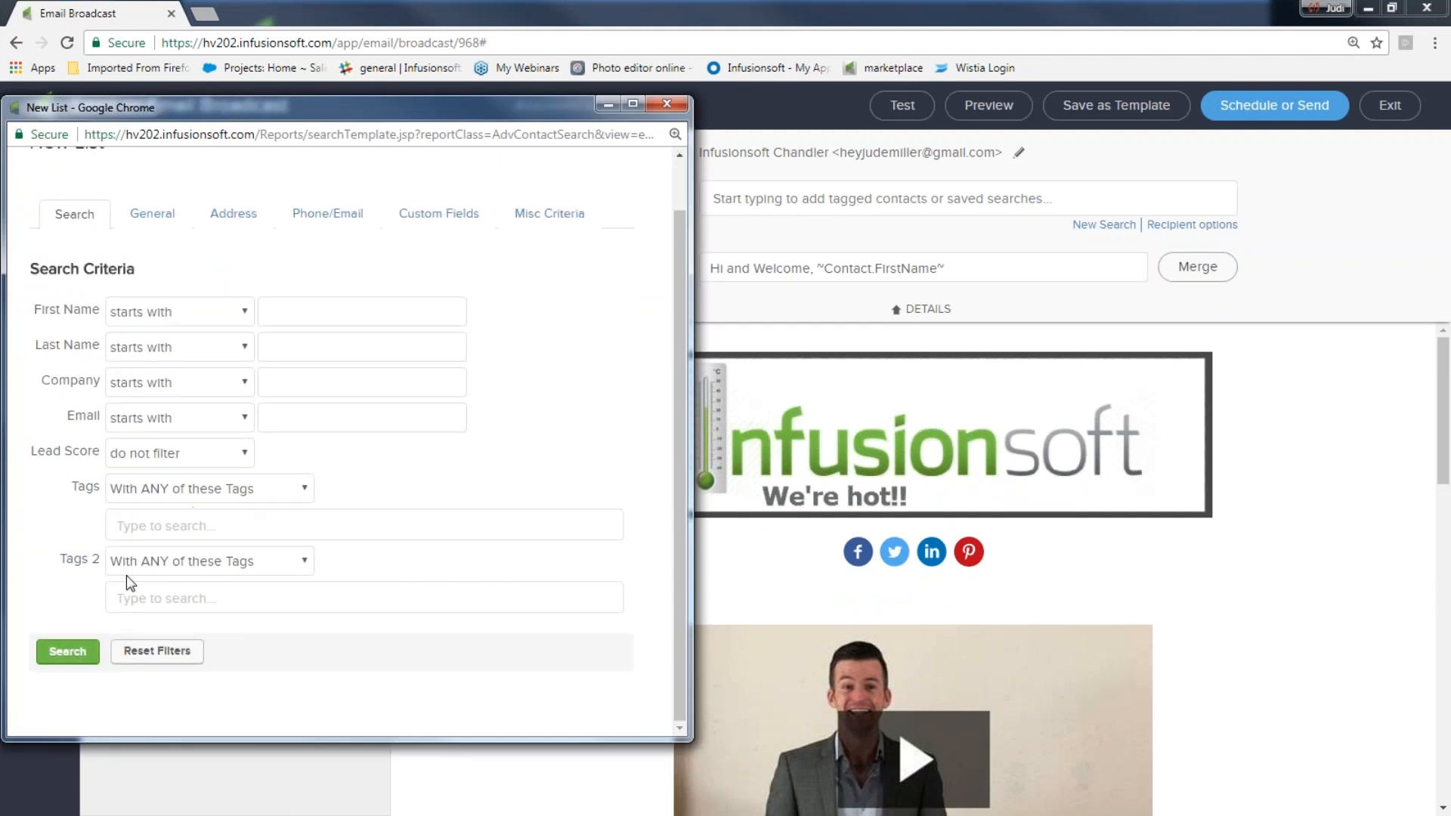
pyautogui.click(59, 651)
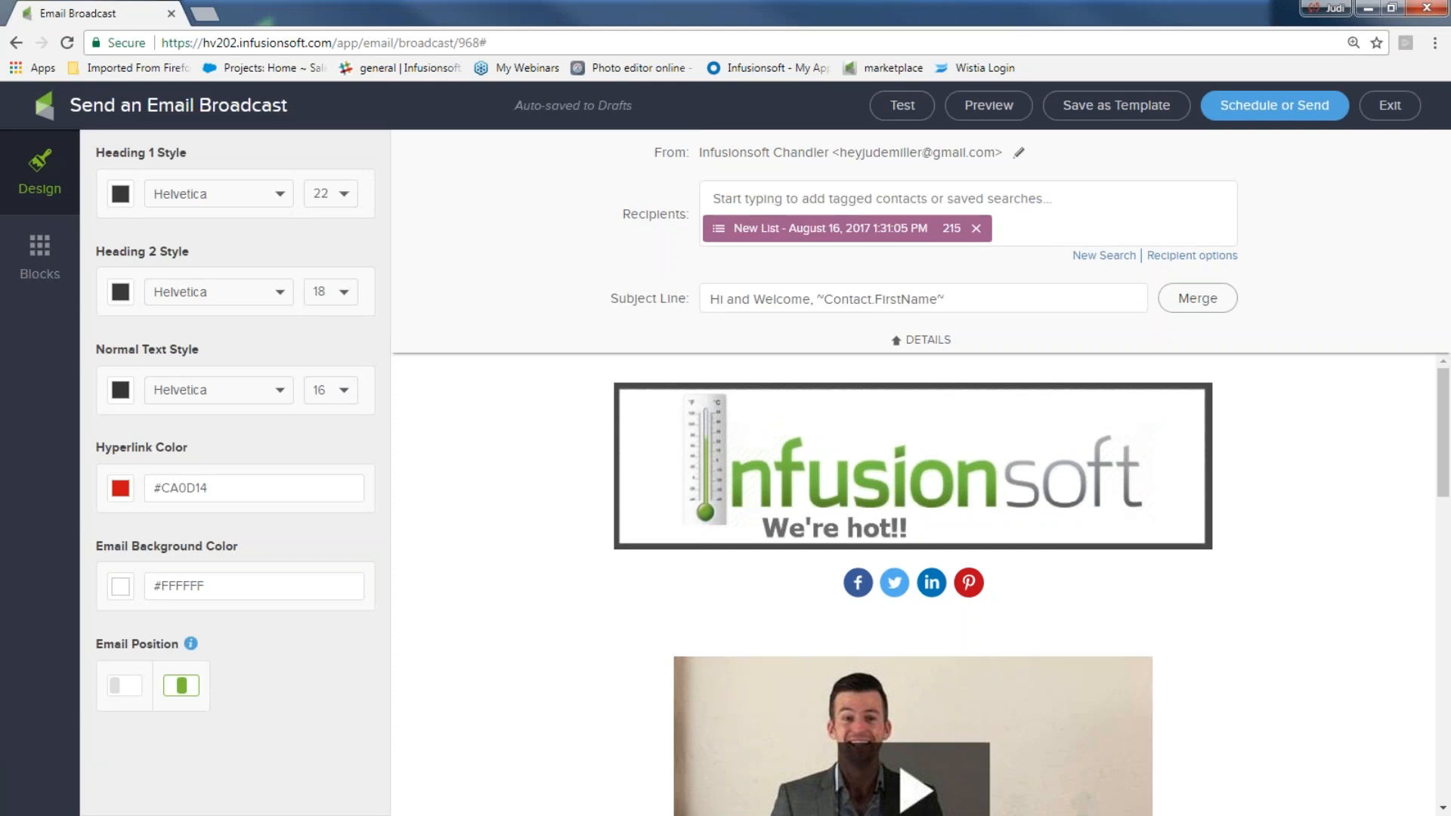
pyautogui.click(977, 229)
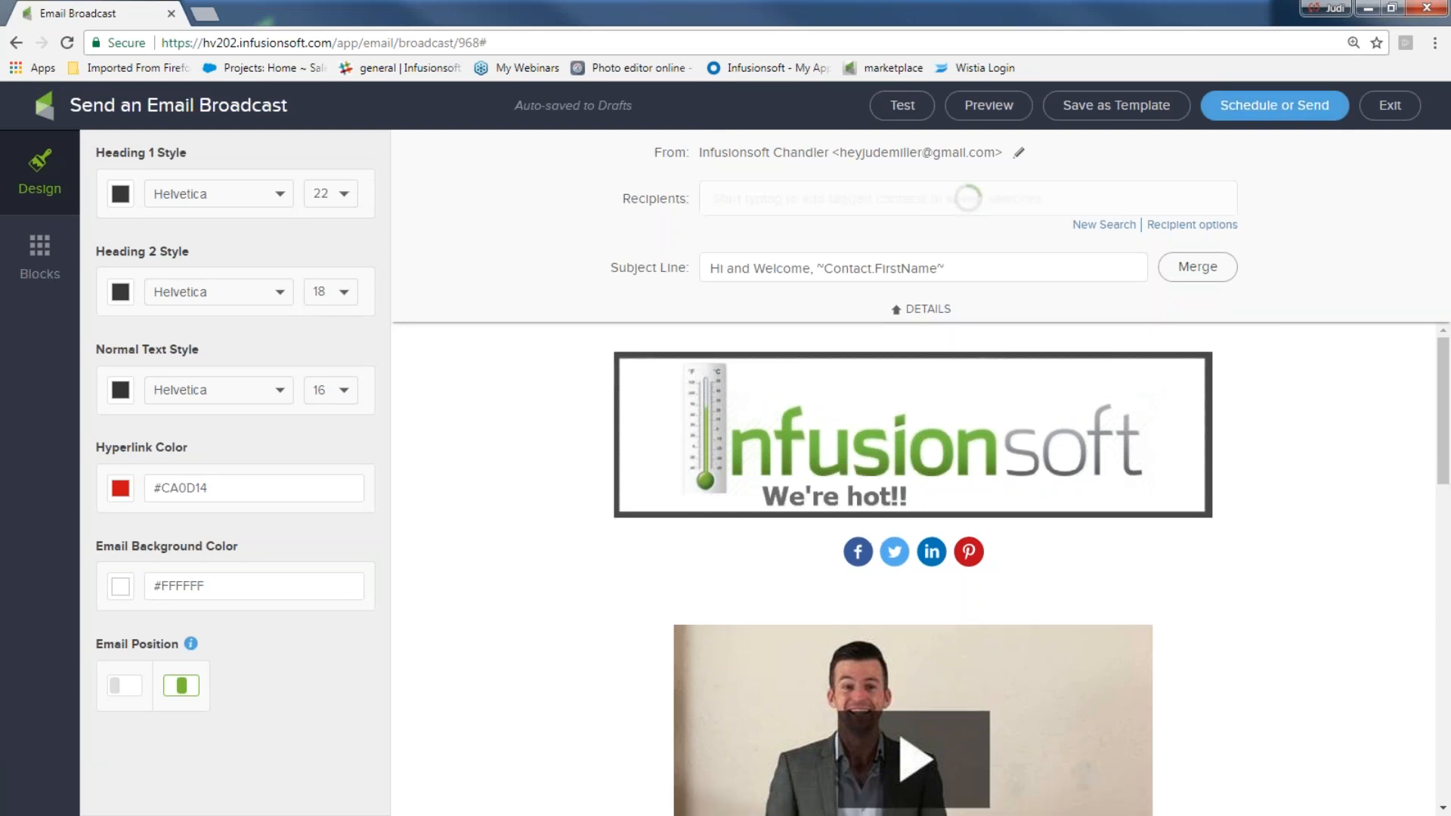
# - Add contacts tagged "newsletter list" as the broadcast's recipients
pyautogui.click(852, 202)
pyautogui.write('new')
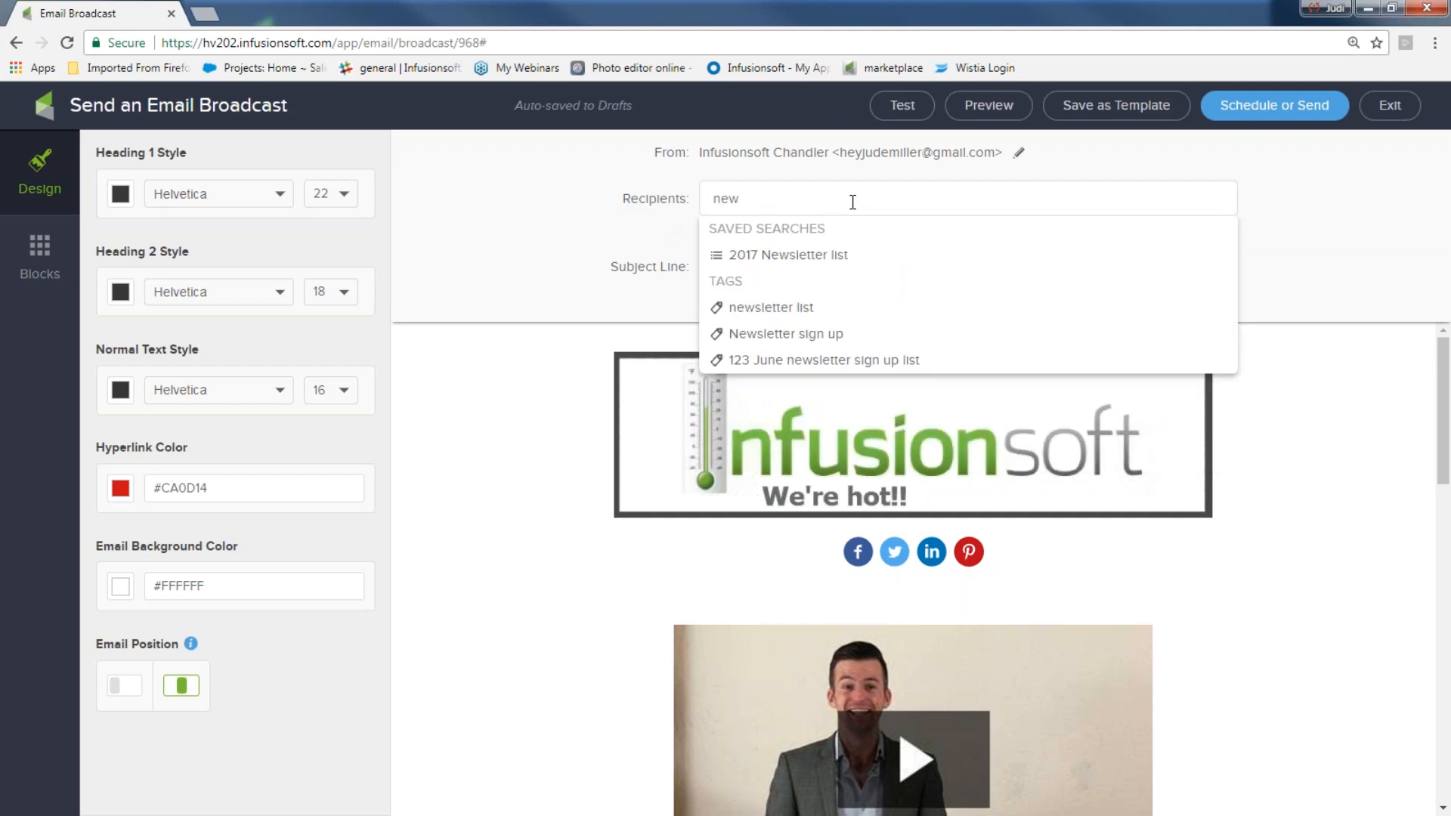
pyautogui.click(831, 308)
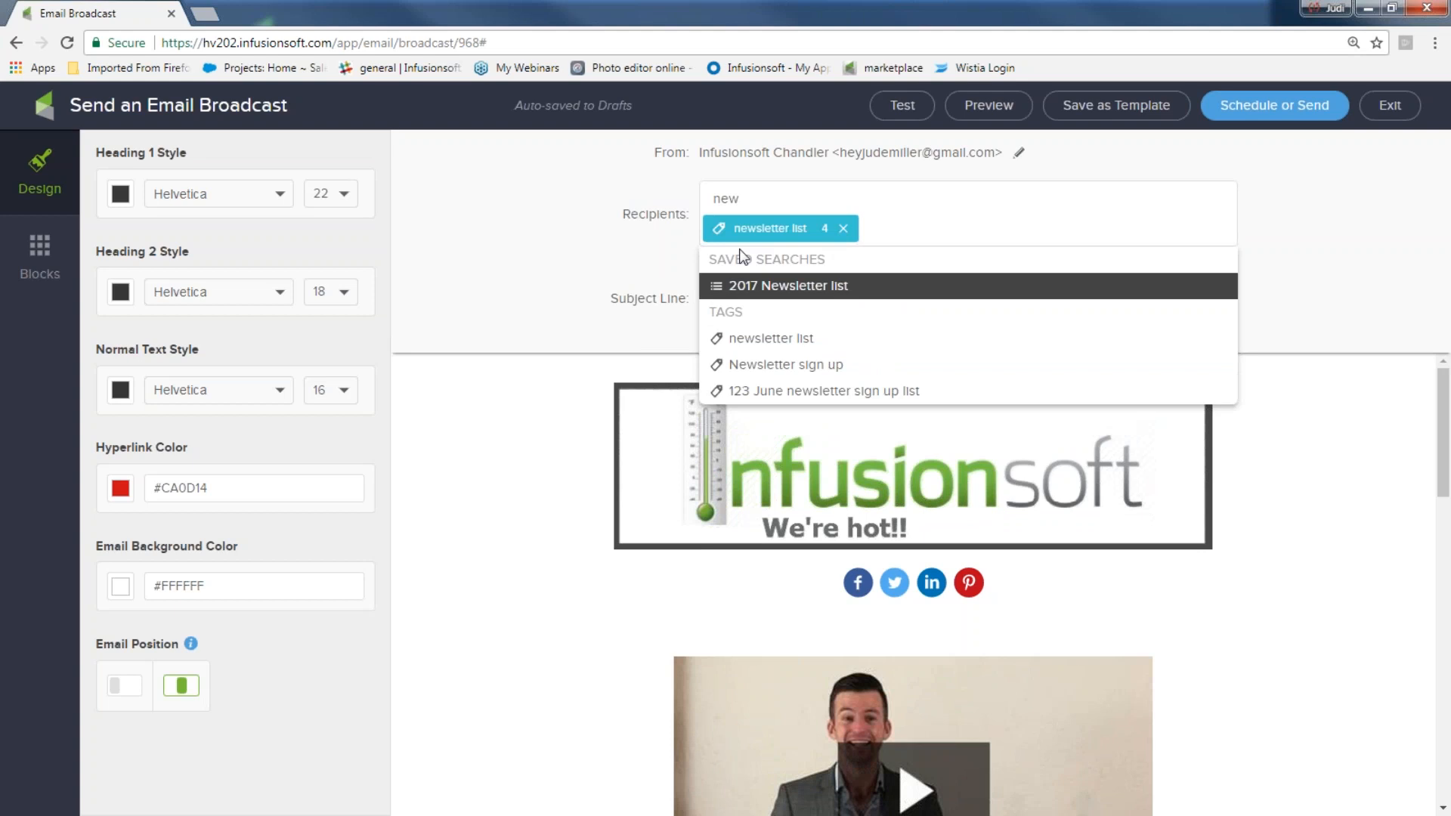
pyautogui.click(1326, 254)
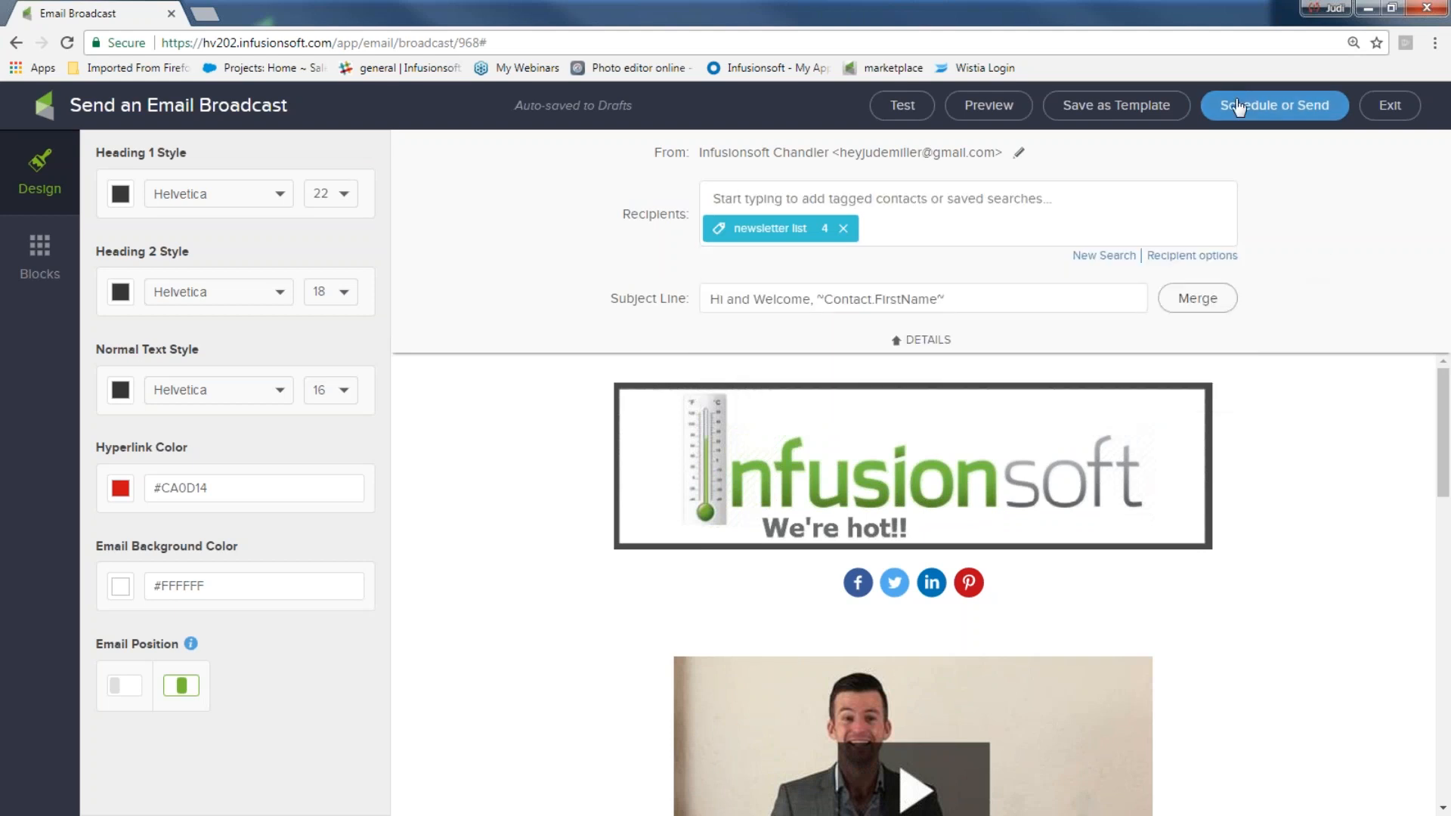
# - Send the broadcast immediately and look through its batch report
pyautogui.click(1240, 104)
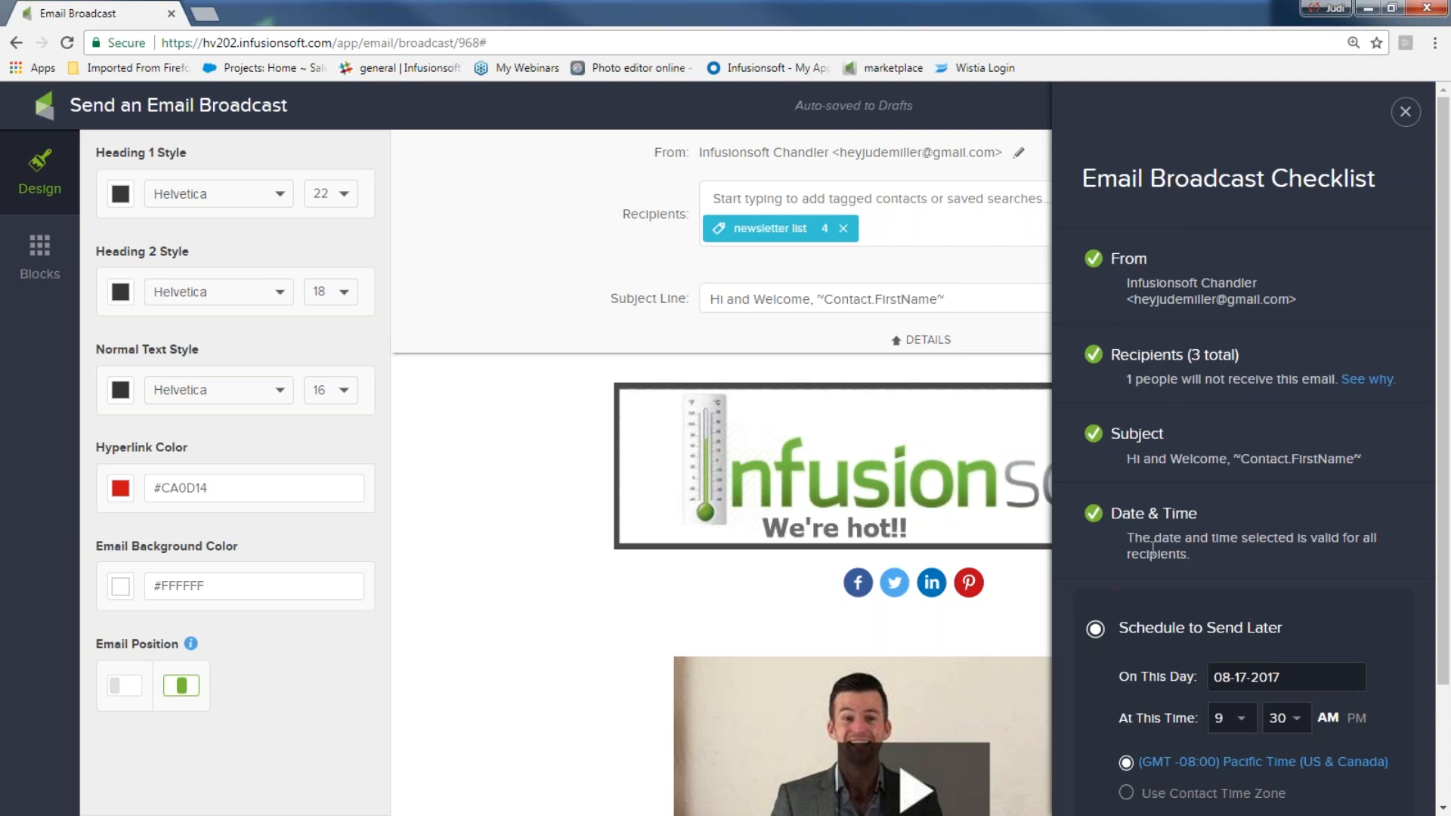
pyautogui.scroll(-2, 1157, 538)
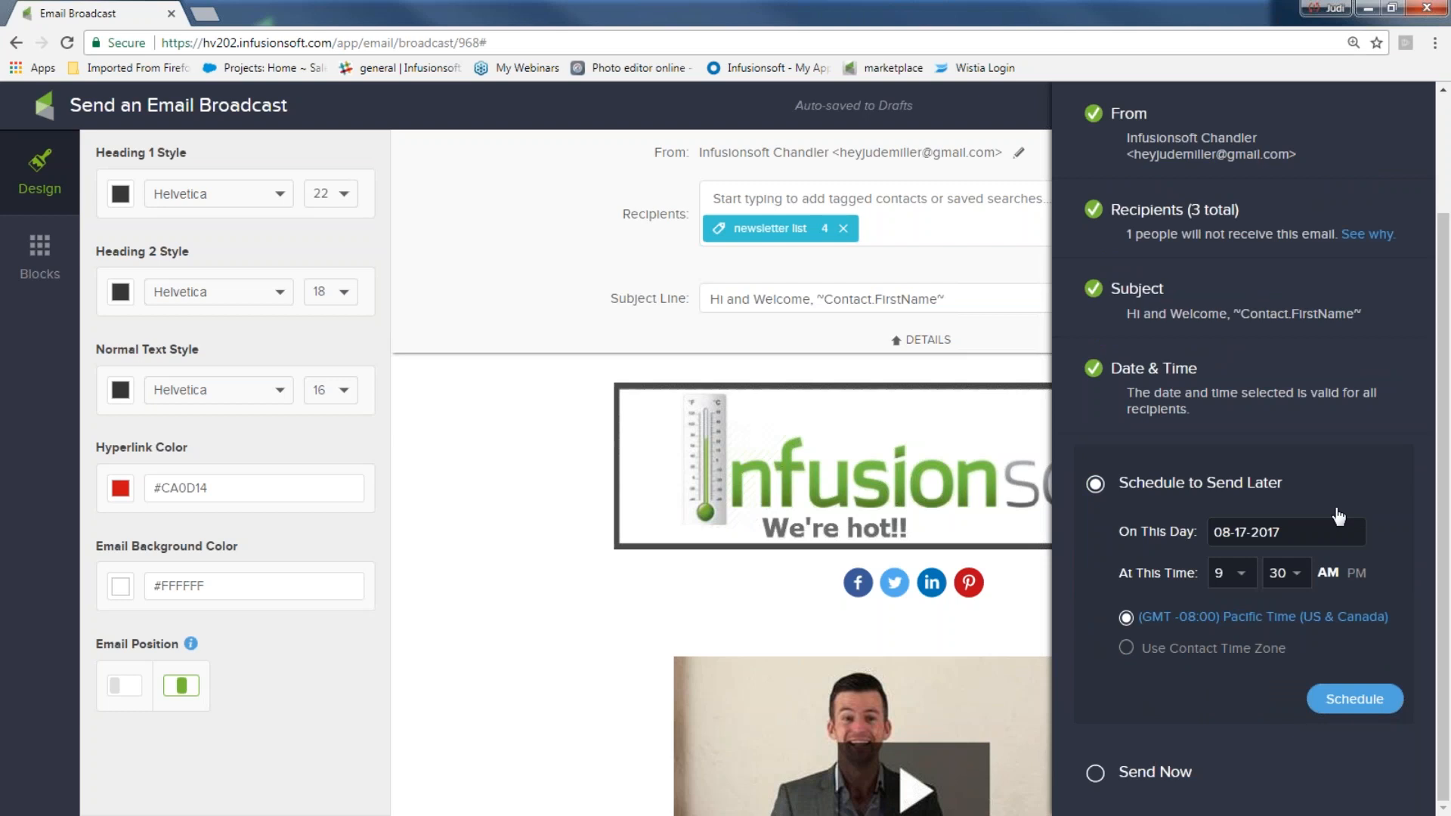
pyautogui.click(1095, 773)
pyautogui.click(1326, 783)
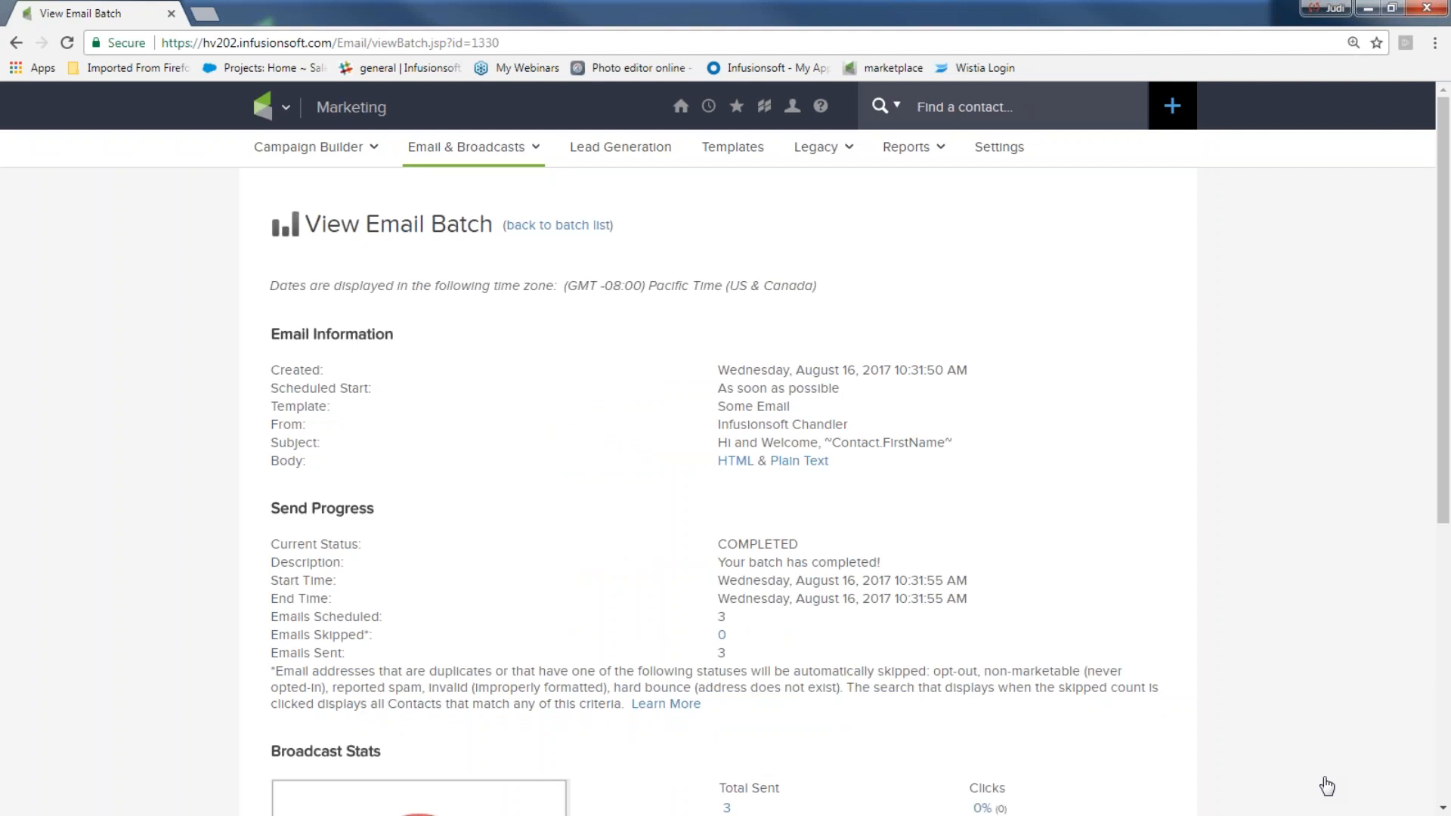
pyautogui.scroll(-6, 1337, 778)
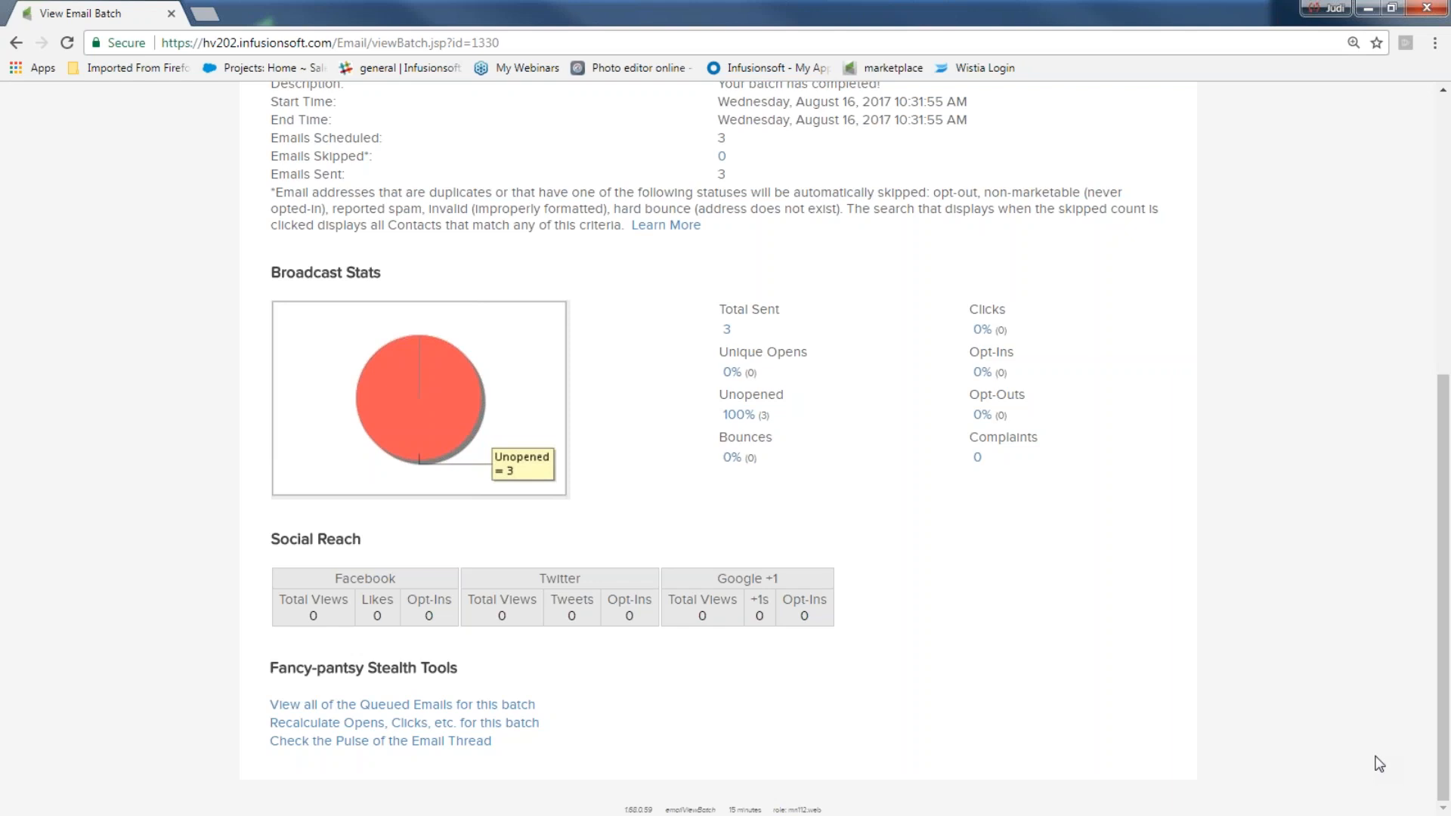
pyautogui.scroll(6, 1256, 547)
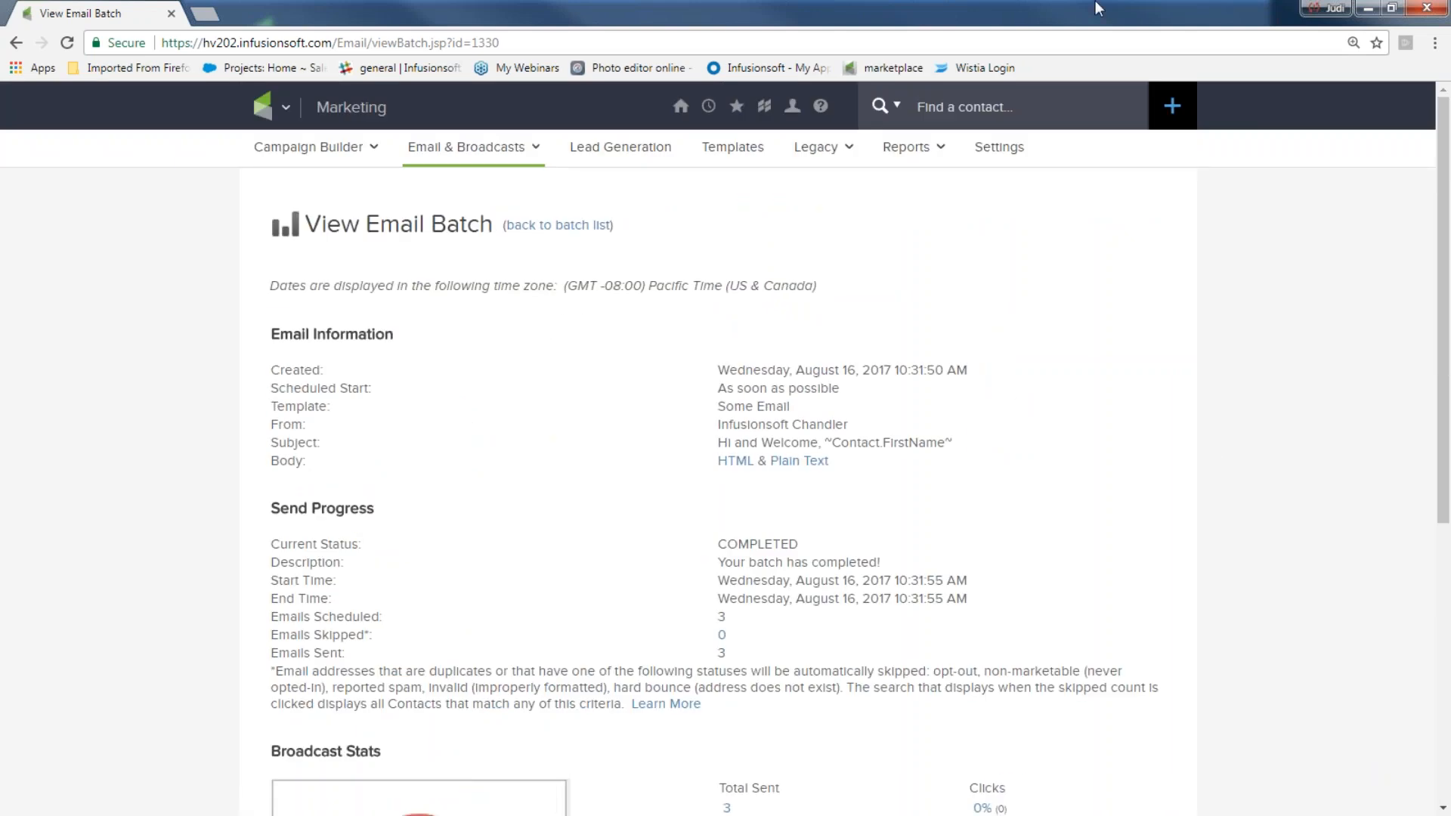
# - Start a new email broadcast from the saved template "august version"
pyautogui.click(276, 107)
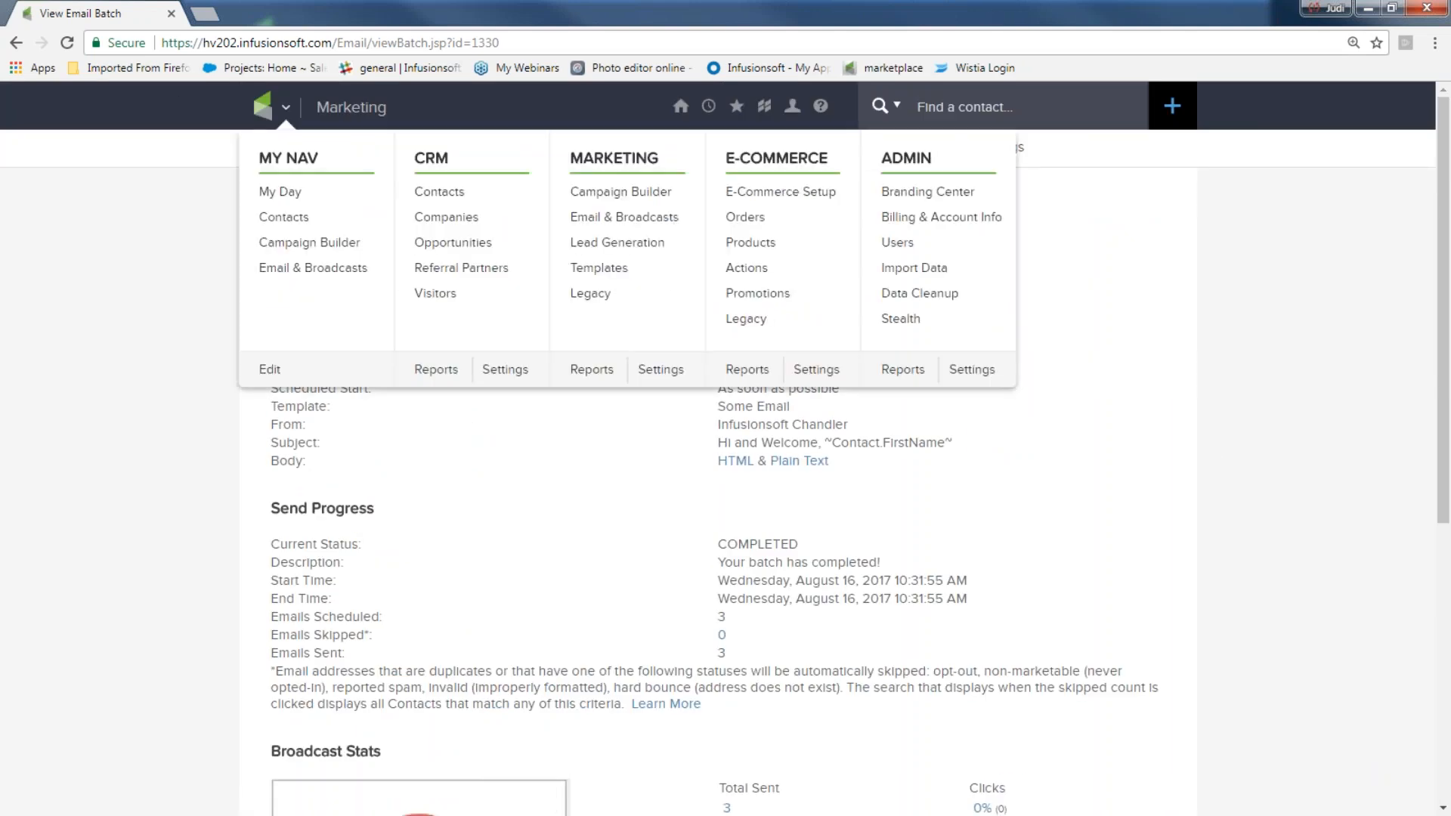
pyautogui.click(642, 219)
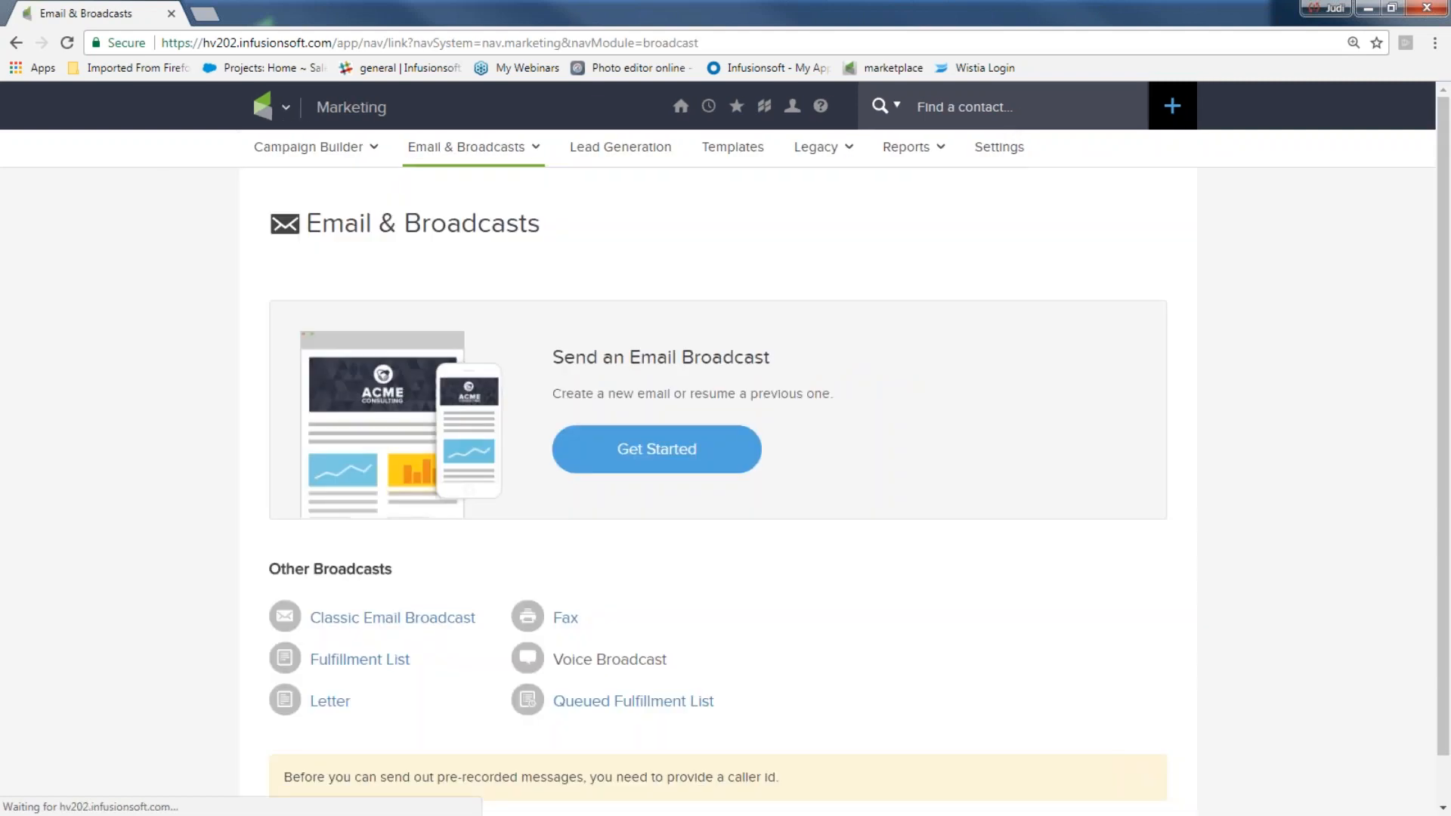
pyautogui.click(657, 450)
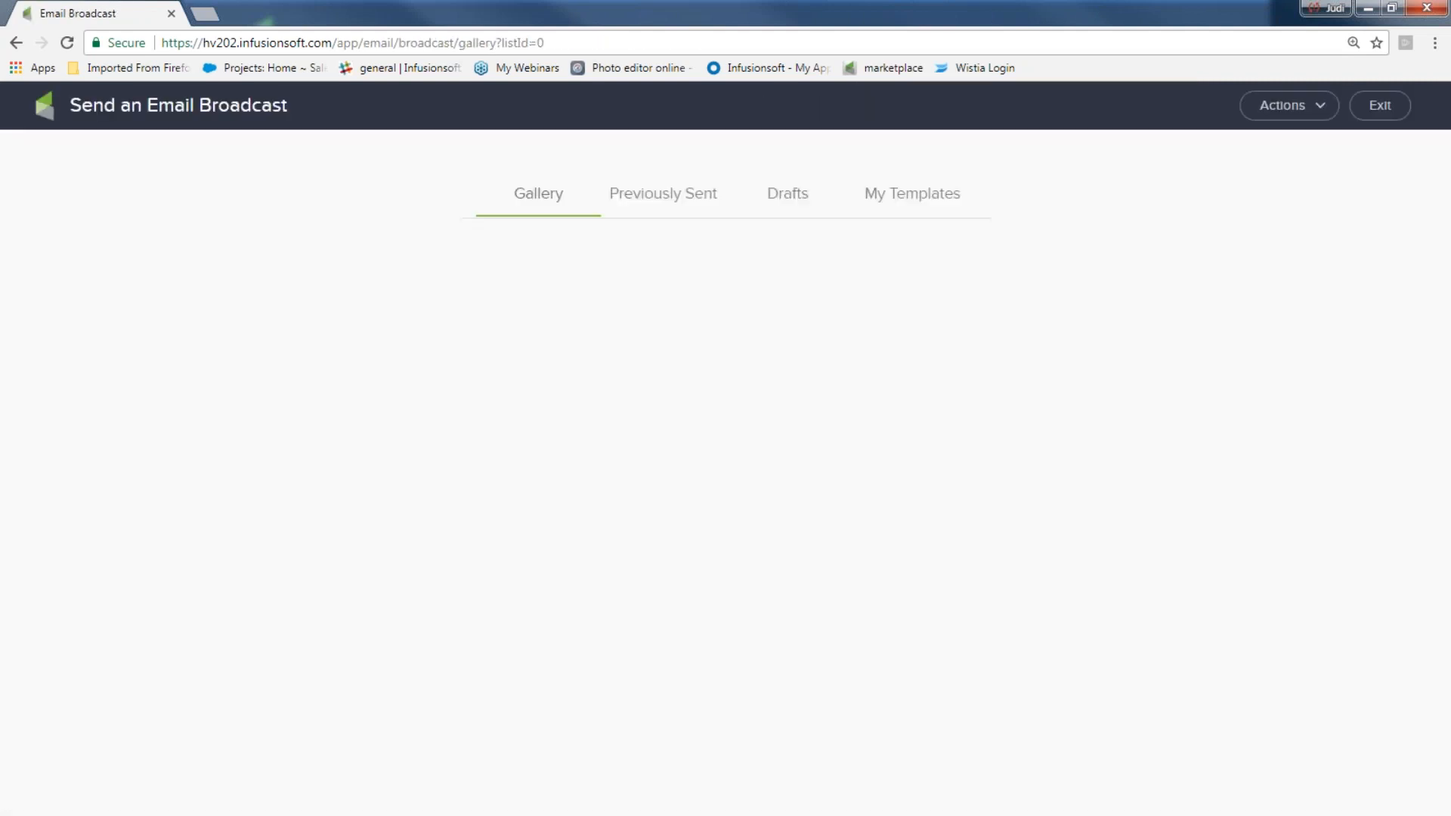
pyautogui.click(899, 194)
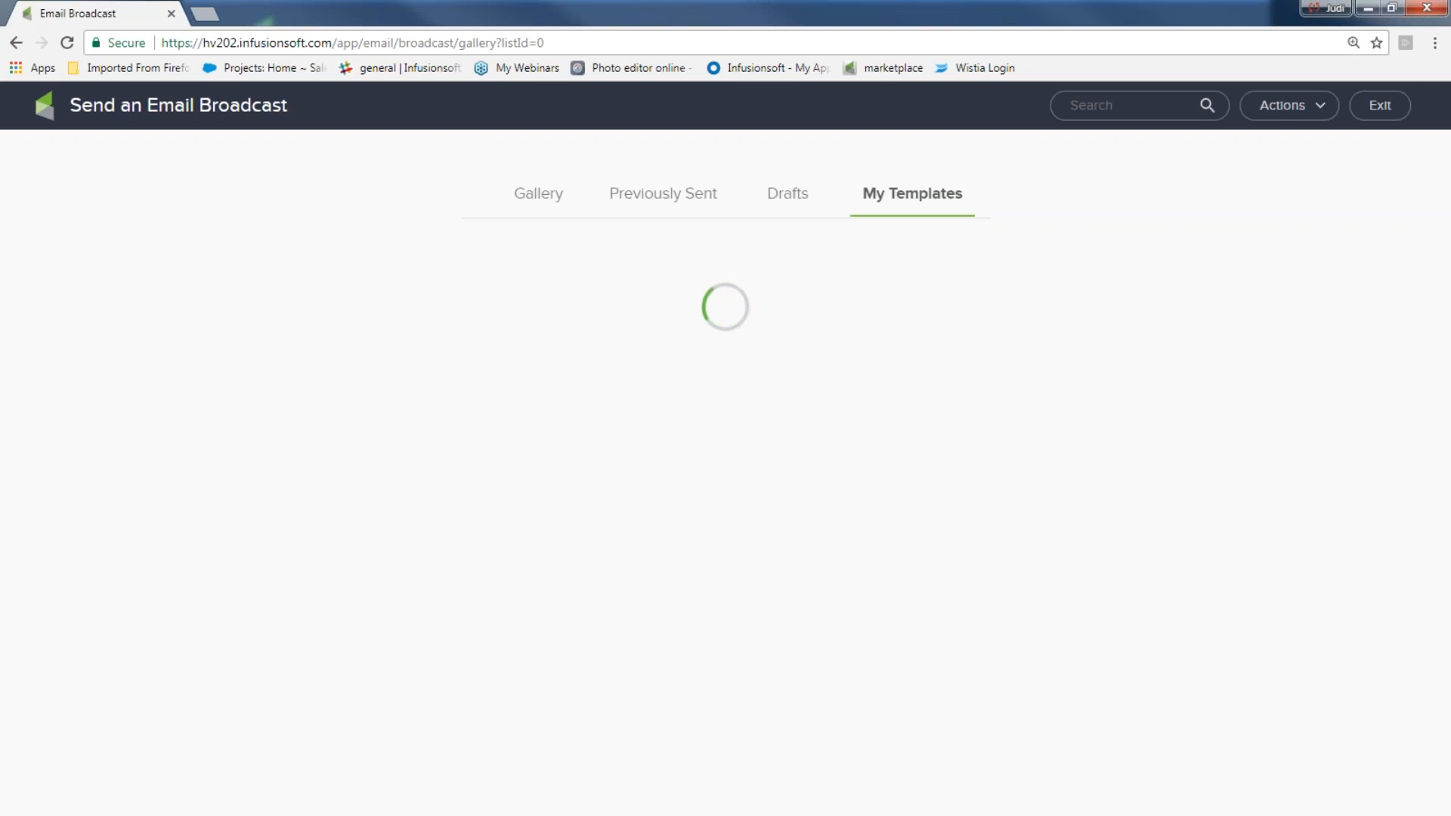
pyautogui.moveTo(349, 444)
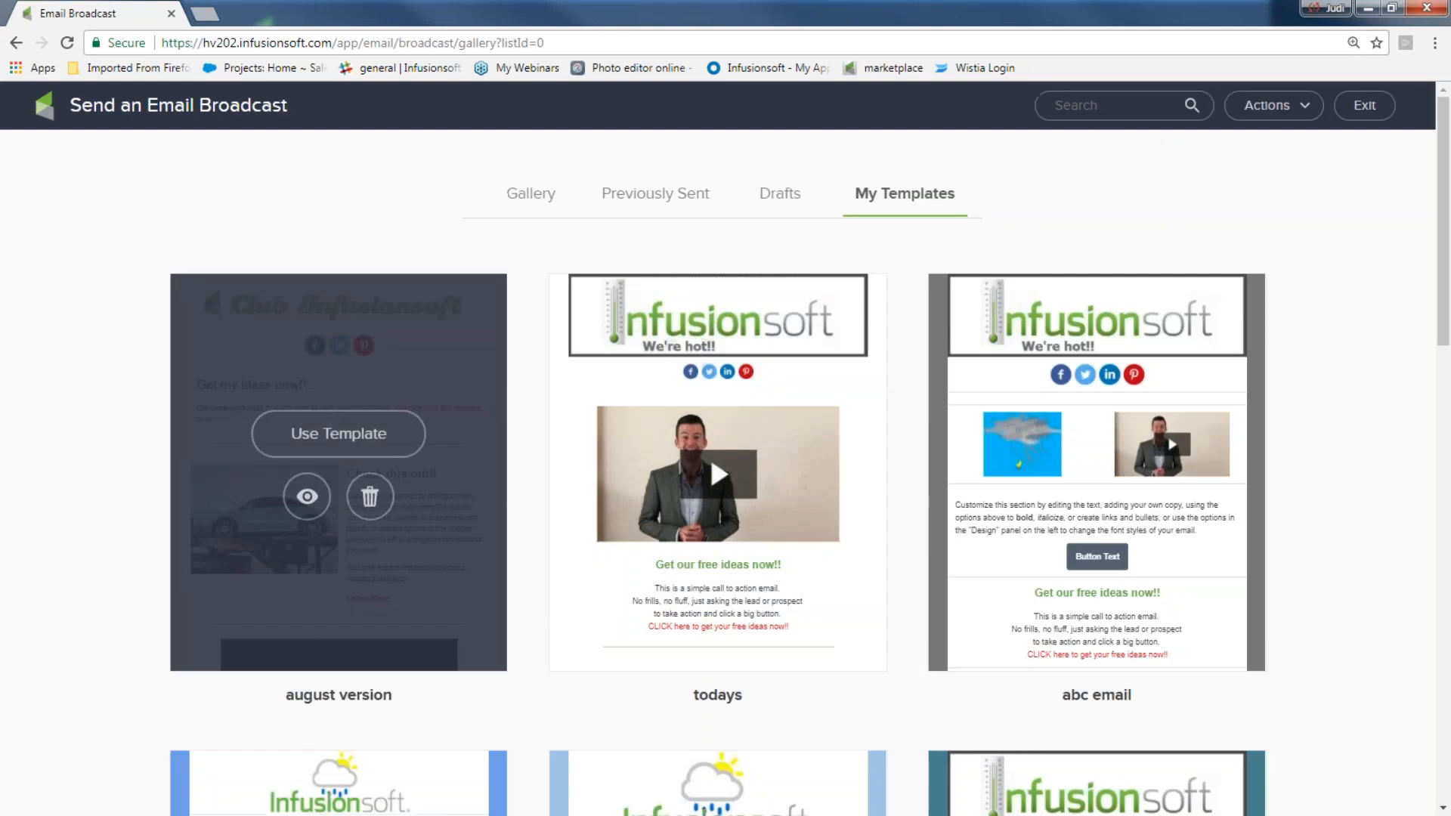
pyautogui.click(349, 444)
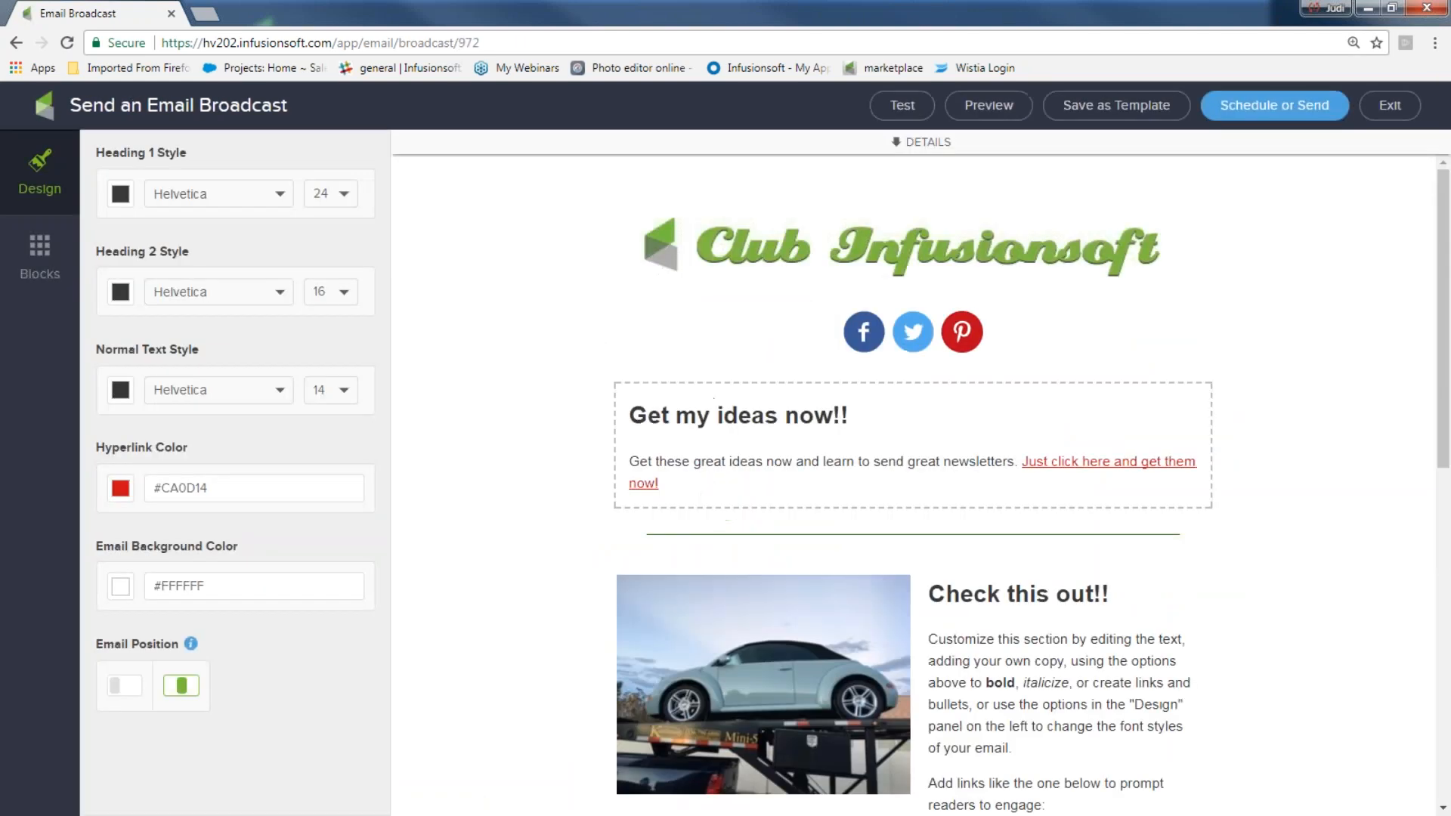
# - Check the new broadcast's sending checklist and add contacts tagged "newsletter list" as recipients
pyautogui.click(1274, 105)
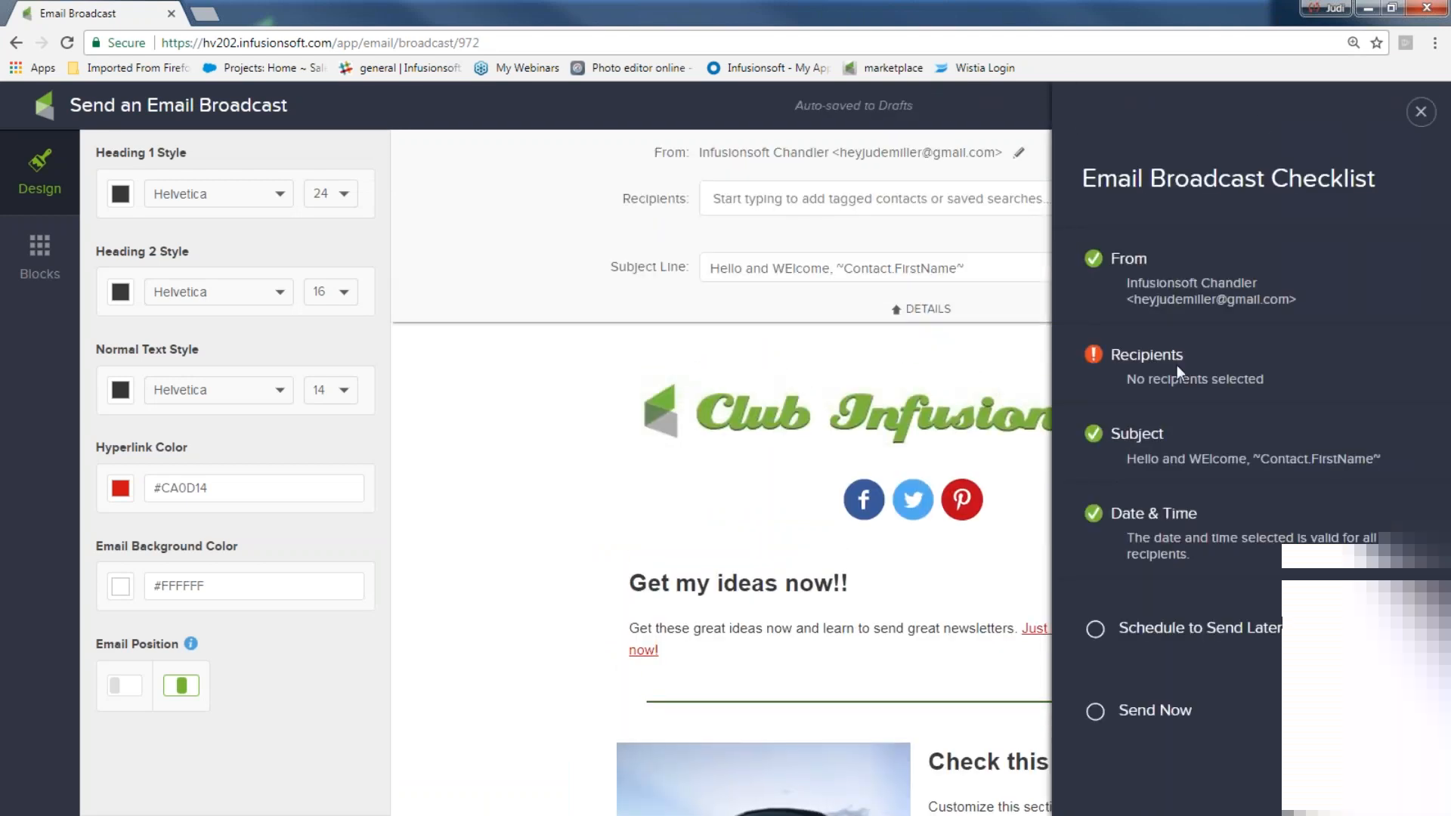
pyautogui.click(1421, 111)
pyautogui.click(793, 199)
pyautogui.write('nl')
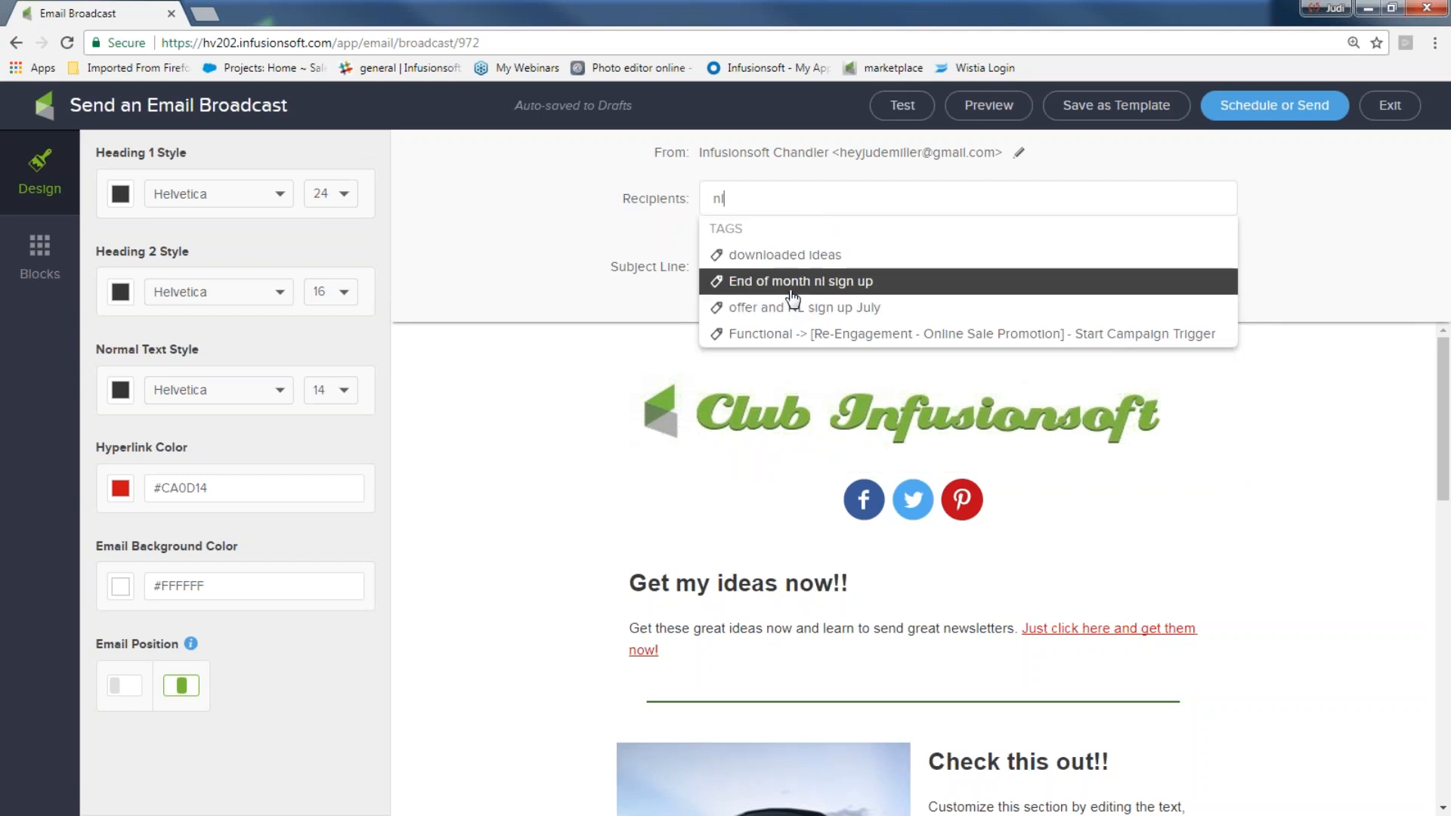
pyautogui.write('ew')
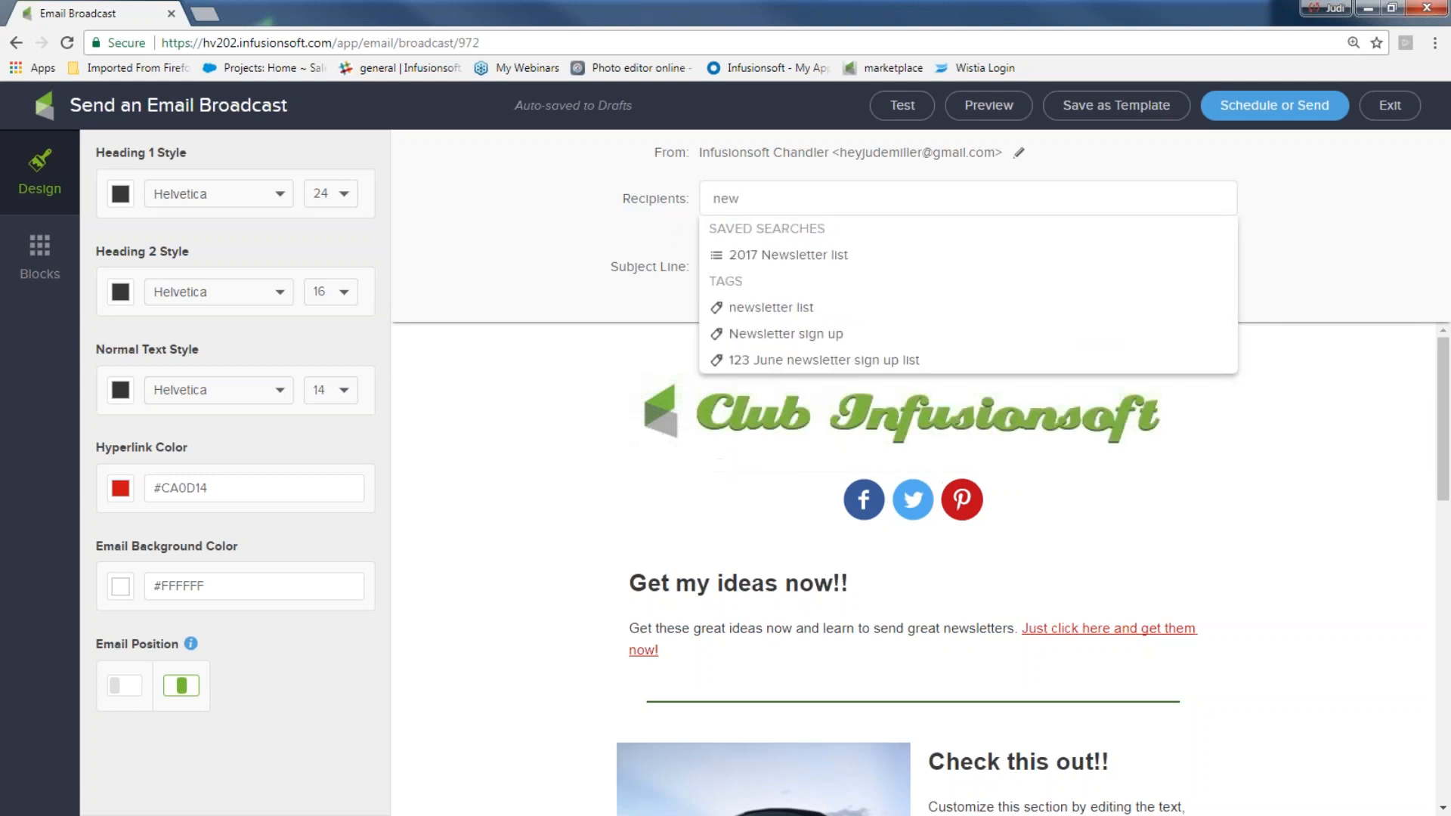
pyautogui.click(771, 308)
# - Send the "august version" broadcast immediately and look through its send progress and broadcast stats
pyautogui.click(1274, 105)
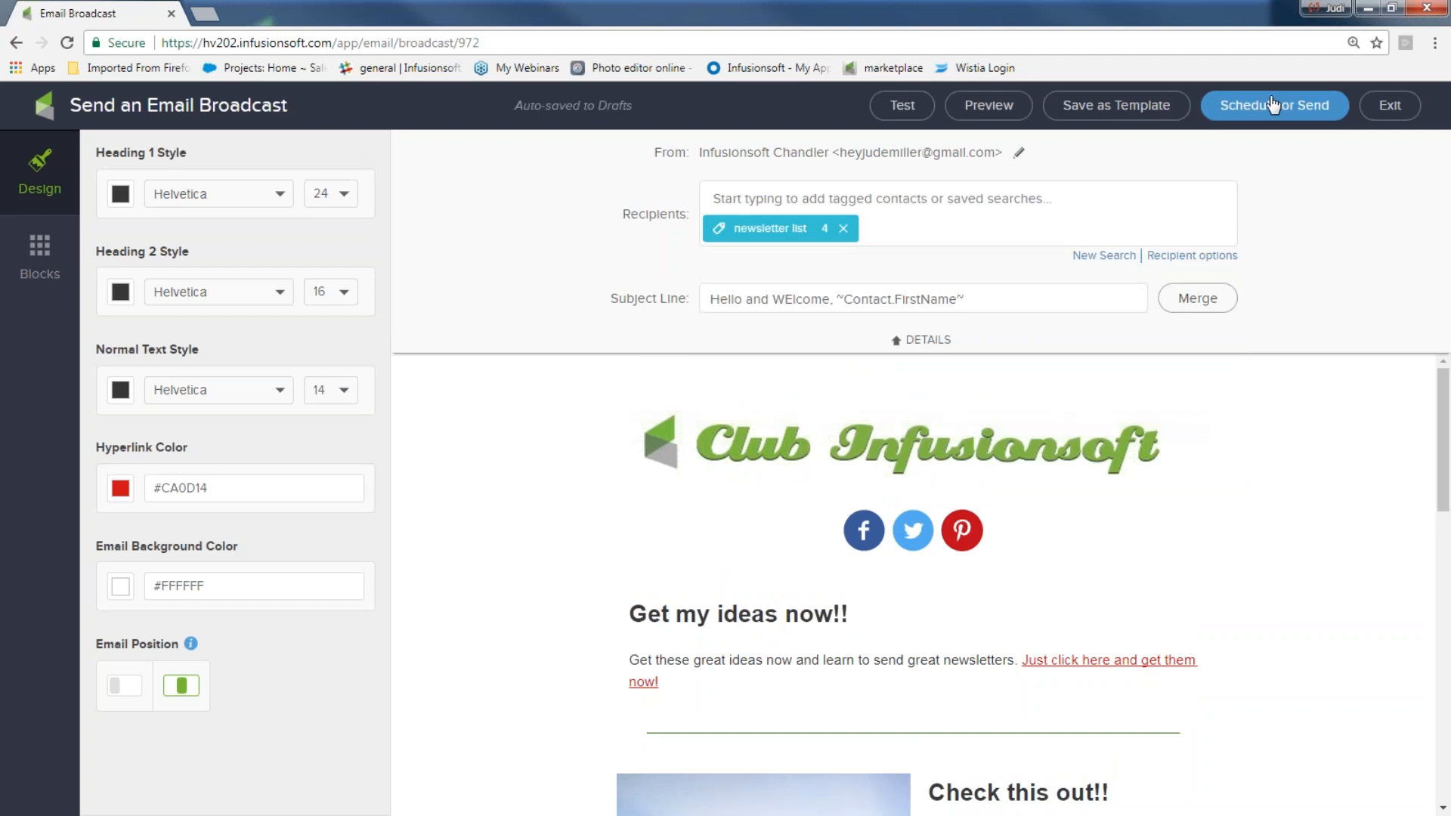
pyautogui.click(1269, 106)
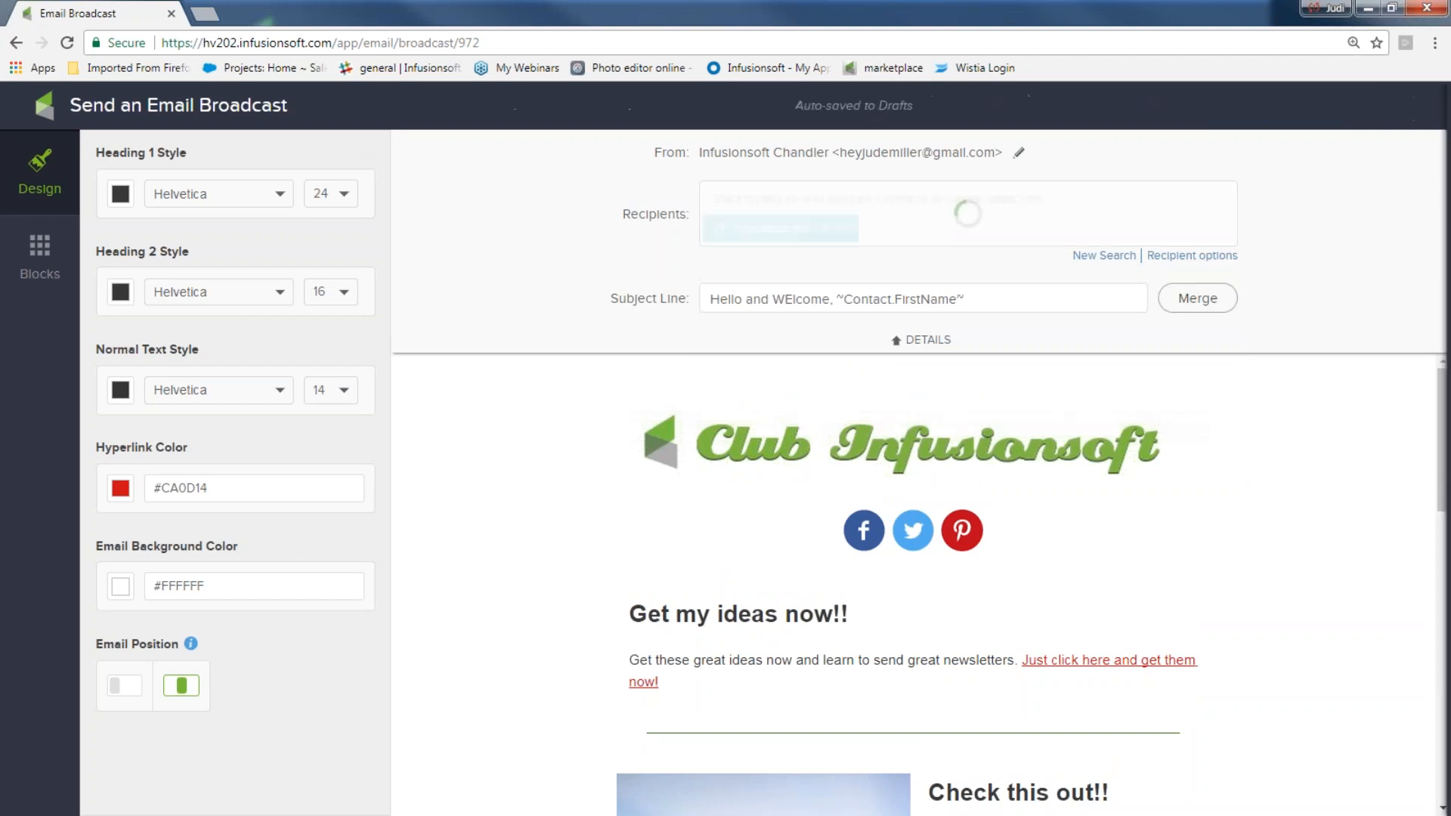
pyautogui.scroll(-2, 1334, 409)
pyautogui.click(1108, 780)
pyautogui.click(1371, 787)
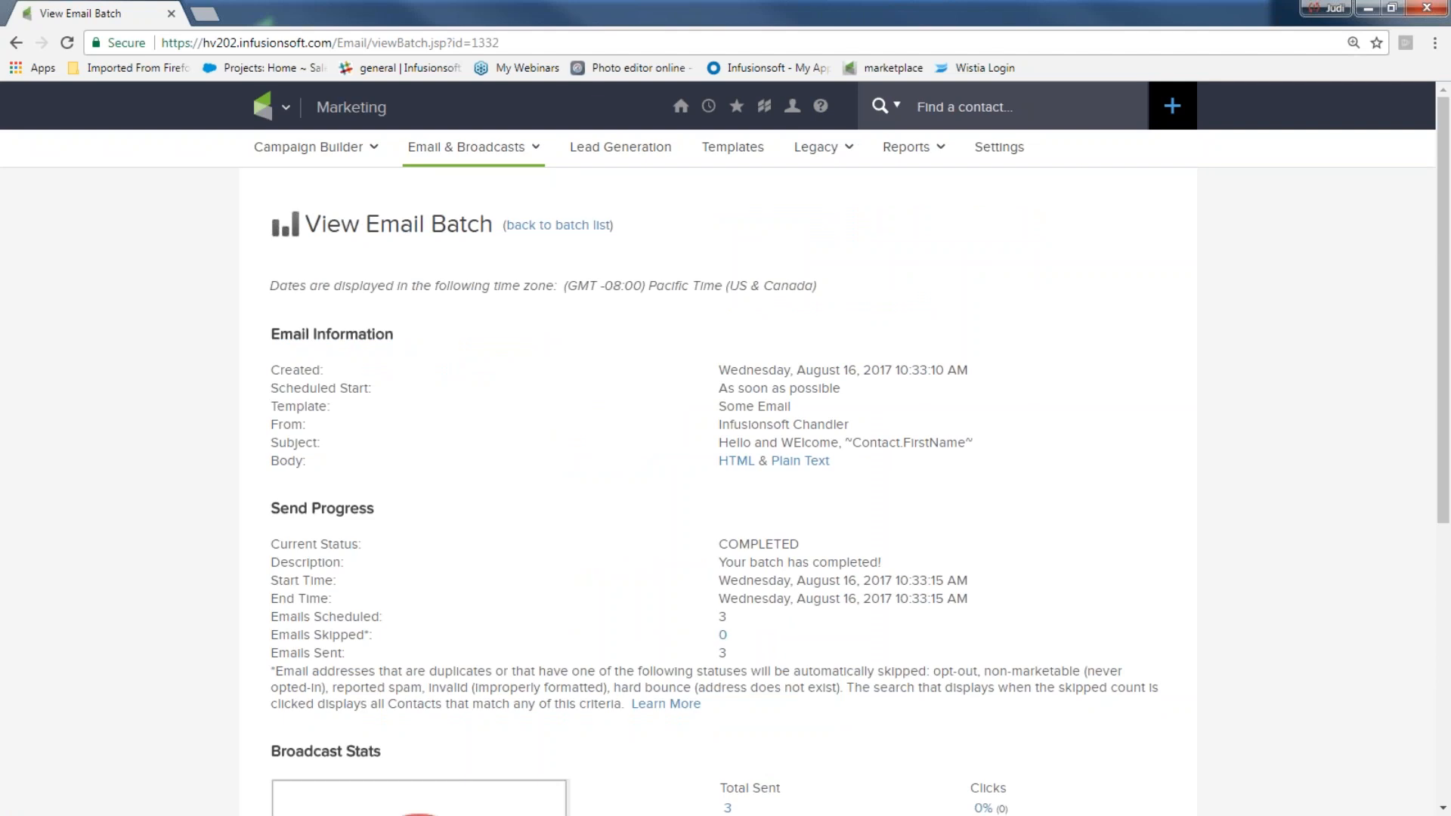
pyautogui.scroll(-3, 823, 551)
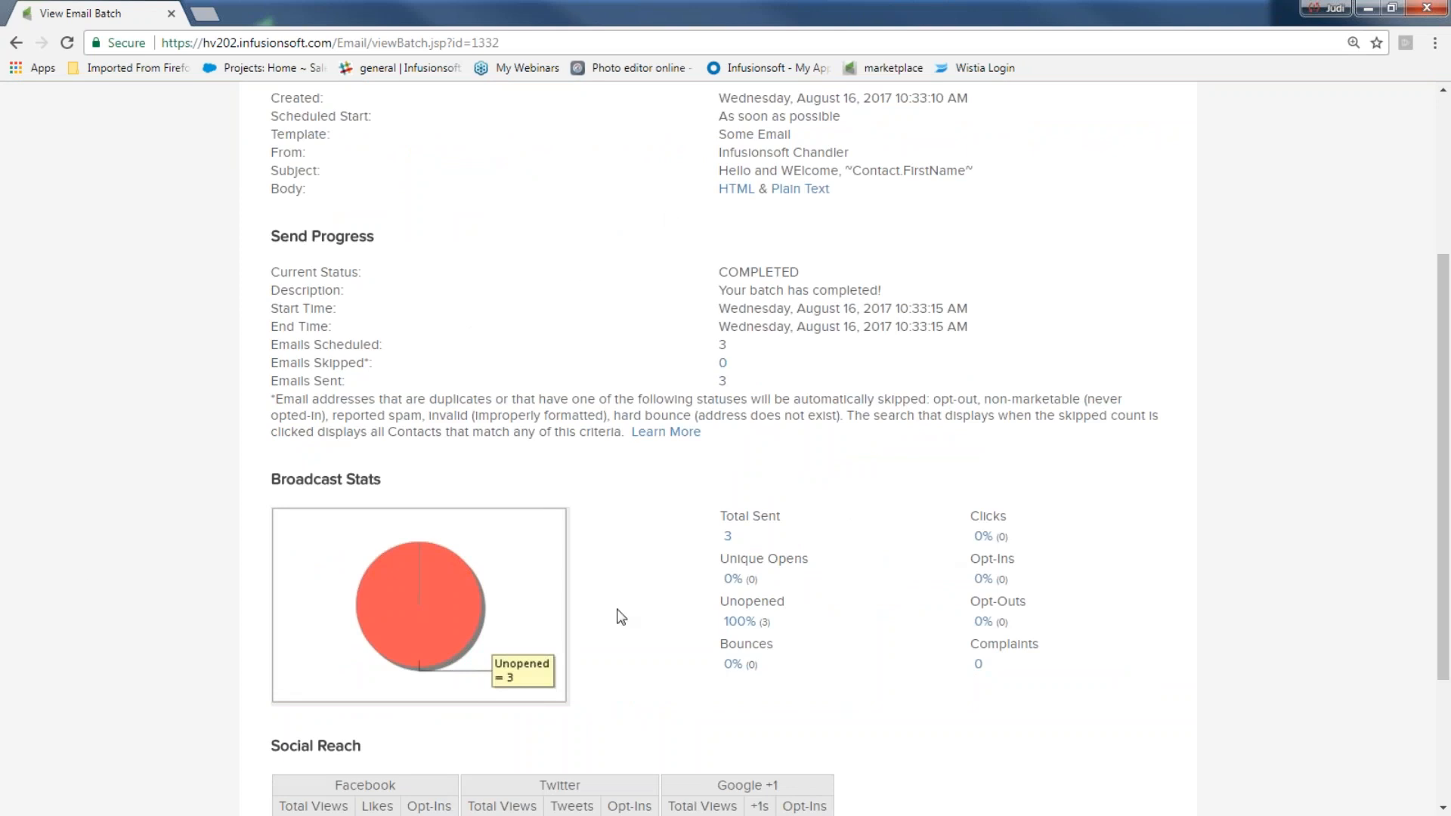
pyautogui.scroll(3, 618, 615)
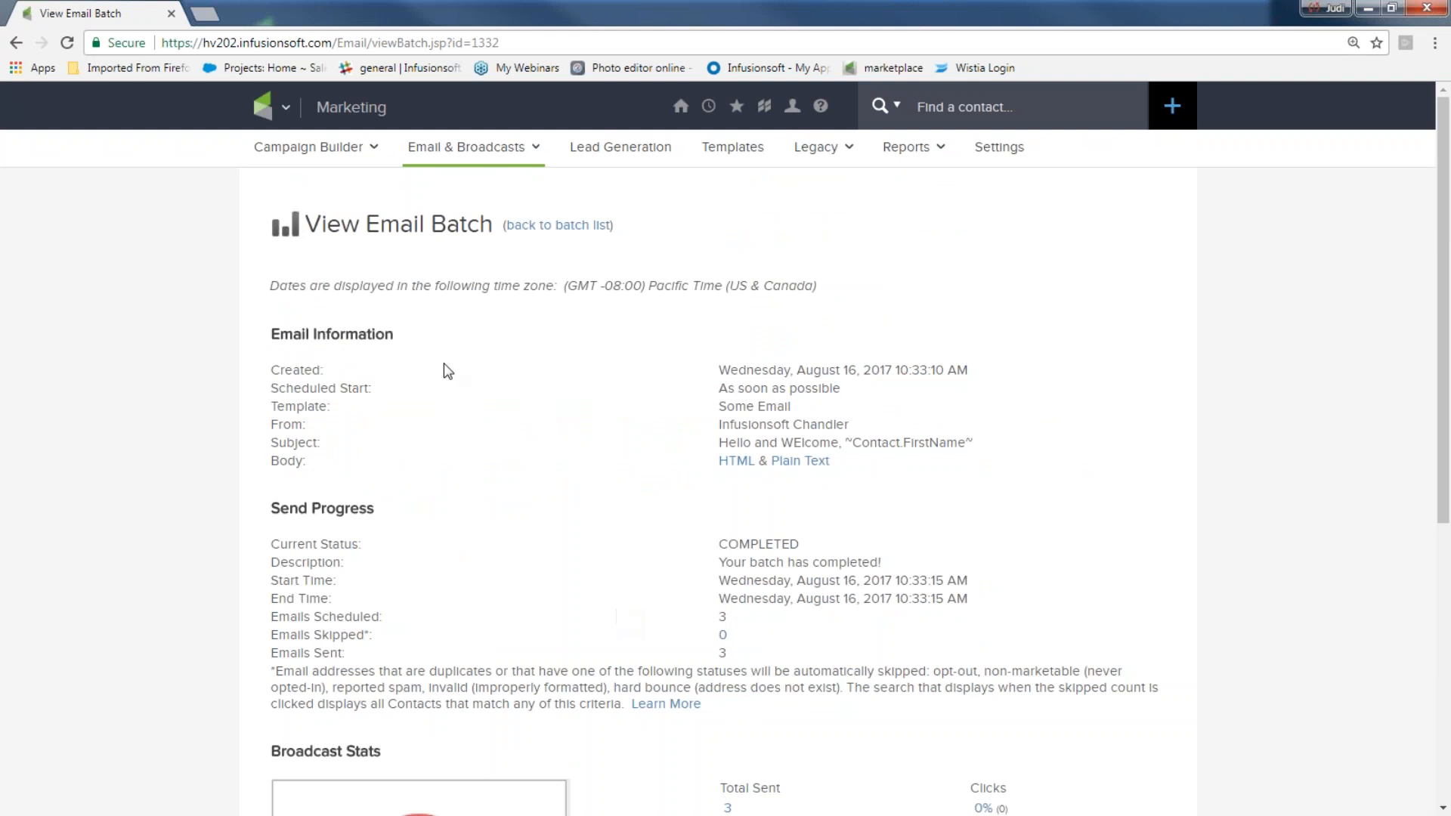
# - Open the Email Broadcasts marketing report and examine the batch report of the "Hello and WElcome" broadcast
pyautogui.click(280, 115)
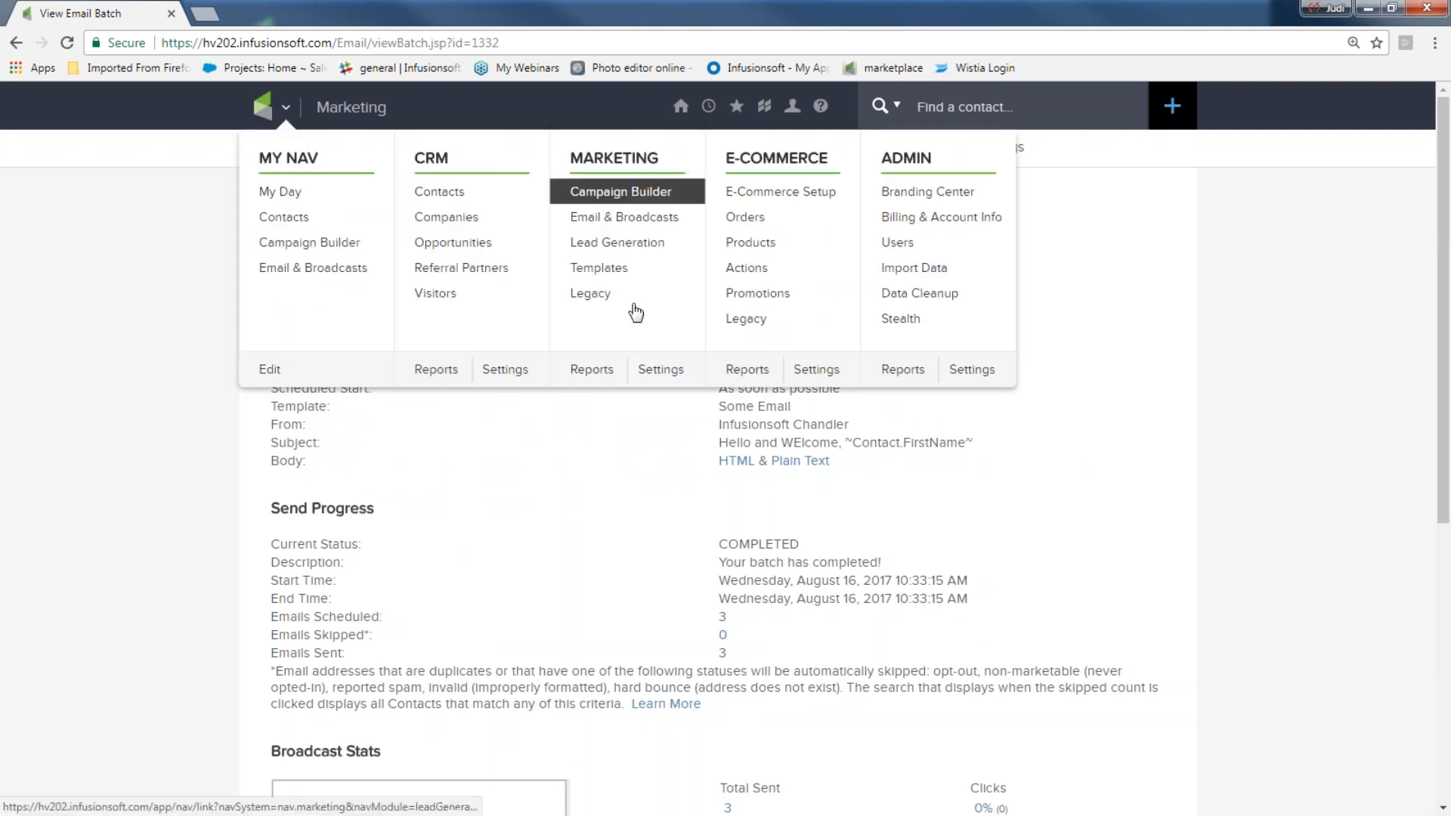
pyautogui.click(592, 370)
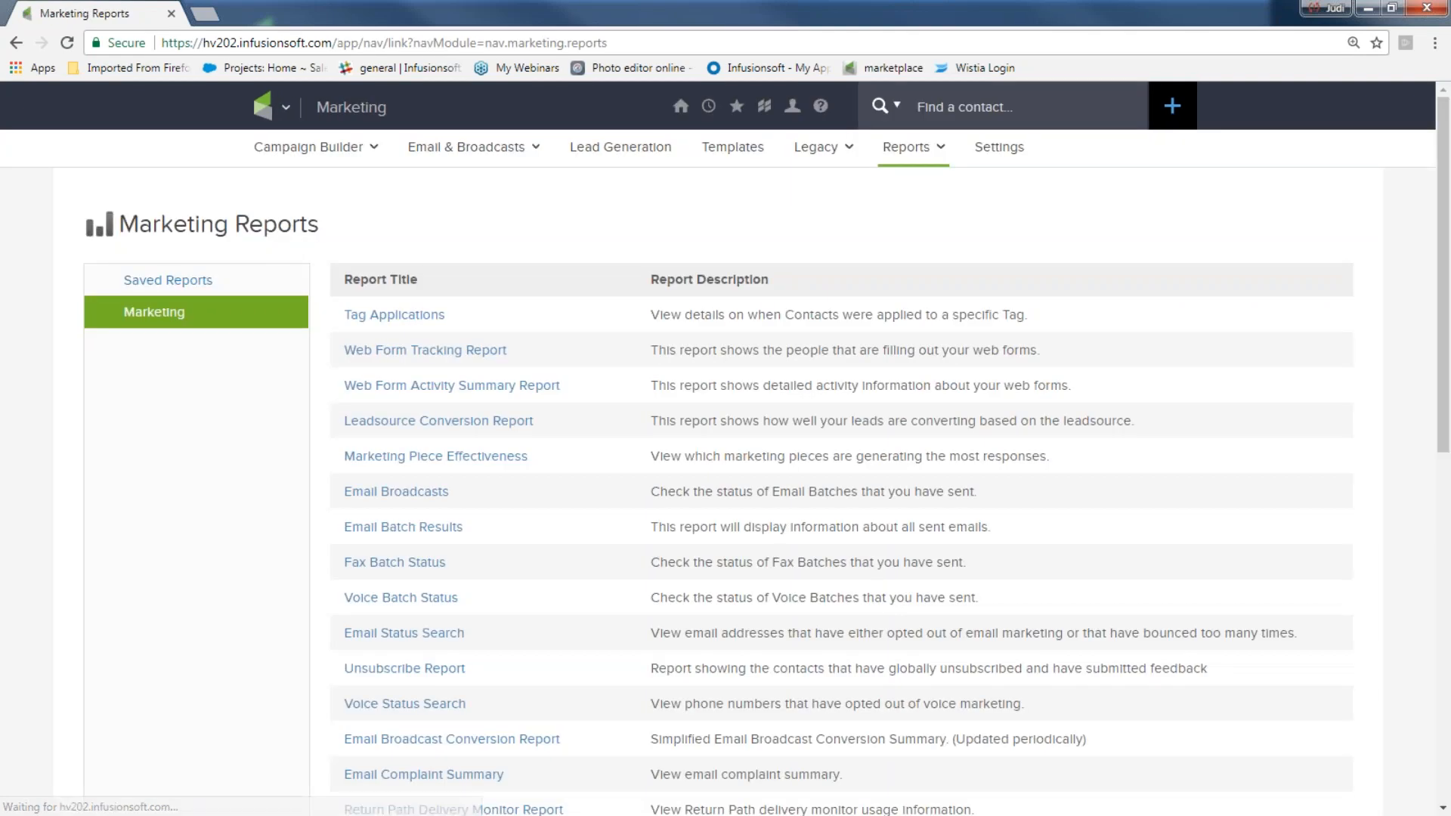
pyautogui.click(435, 496)
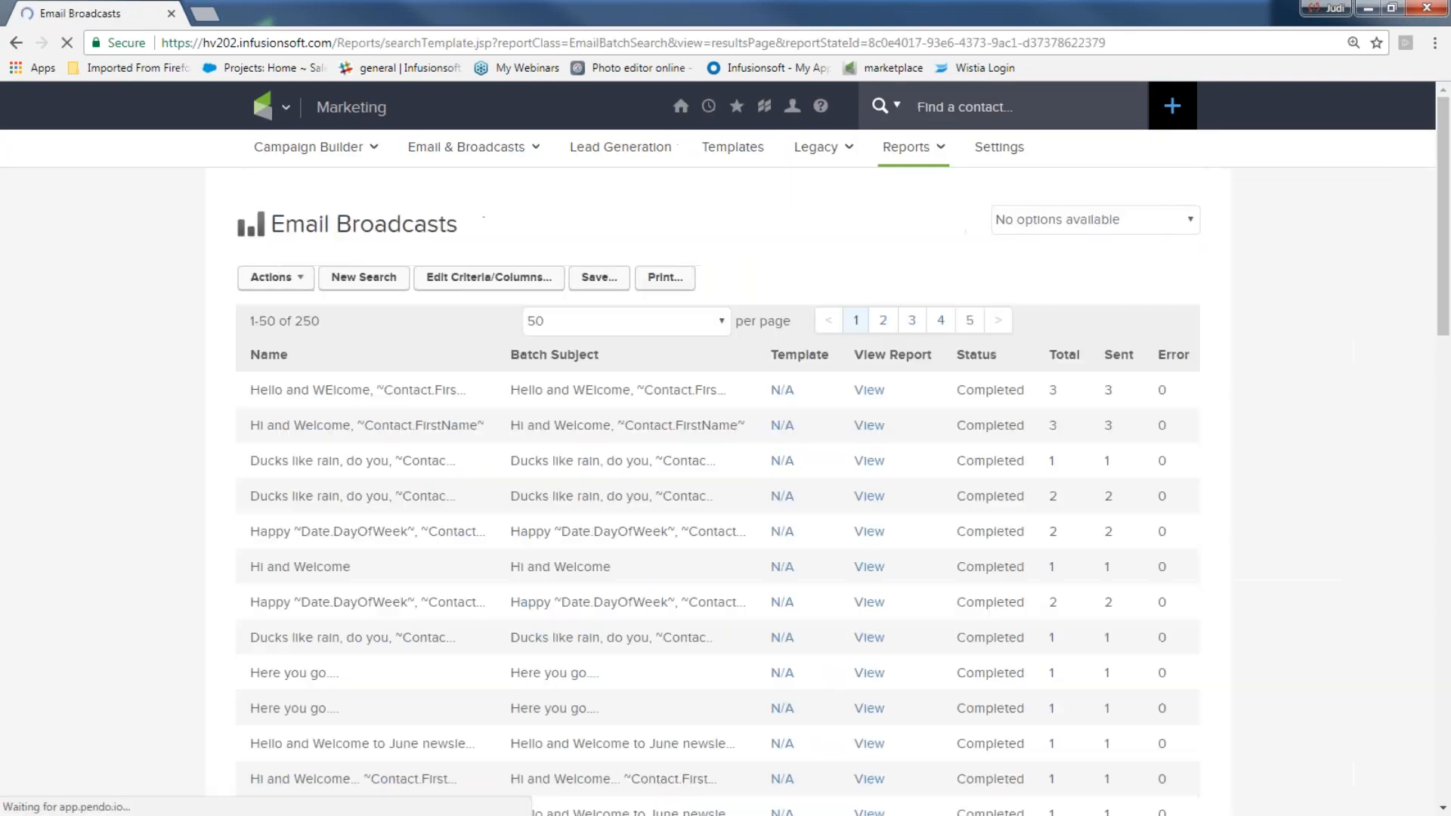
pyautogui.moveTo(274, 390); pyautogui.dragTo(462, 384)
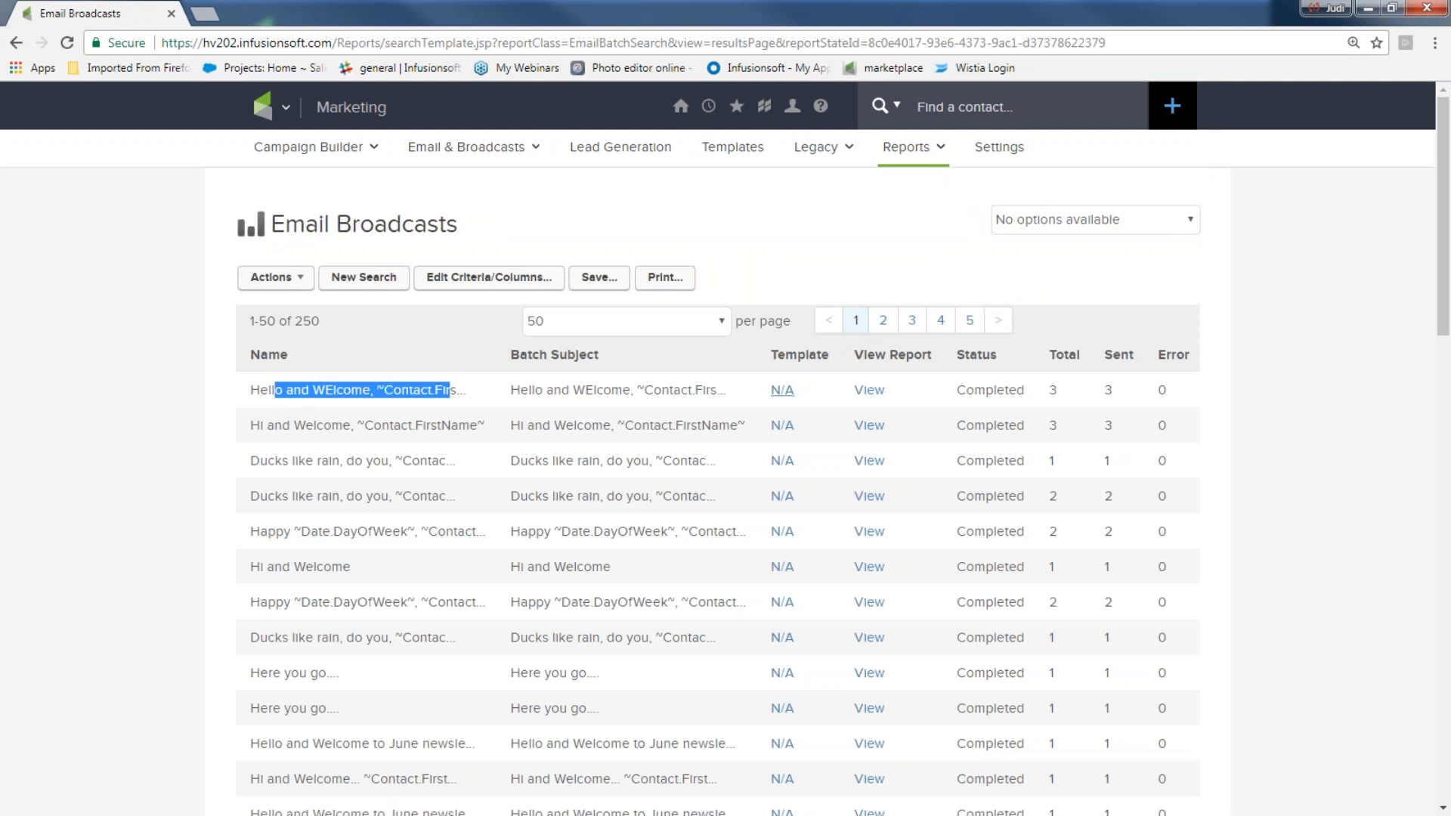
pyautogui.click(869, 390)
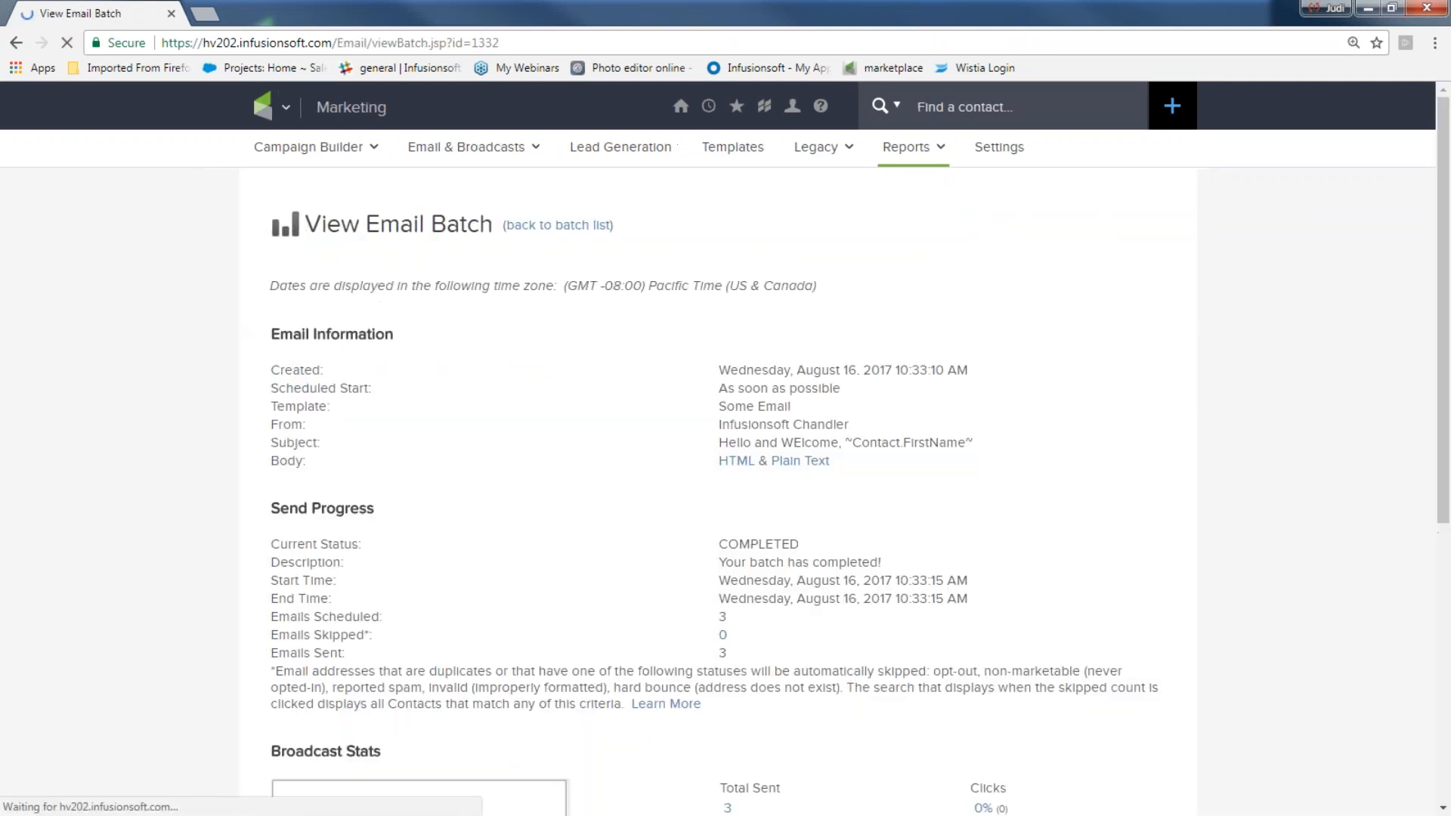
pyautogui.scroll(-6, 748, 384)
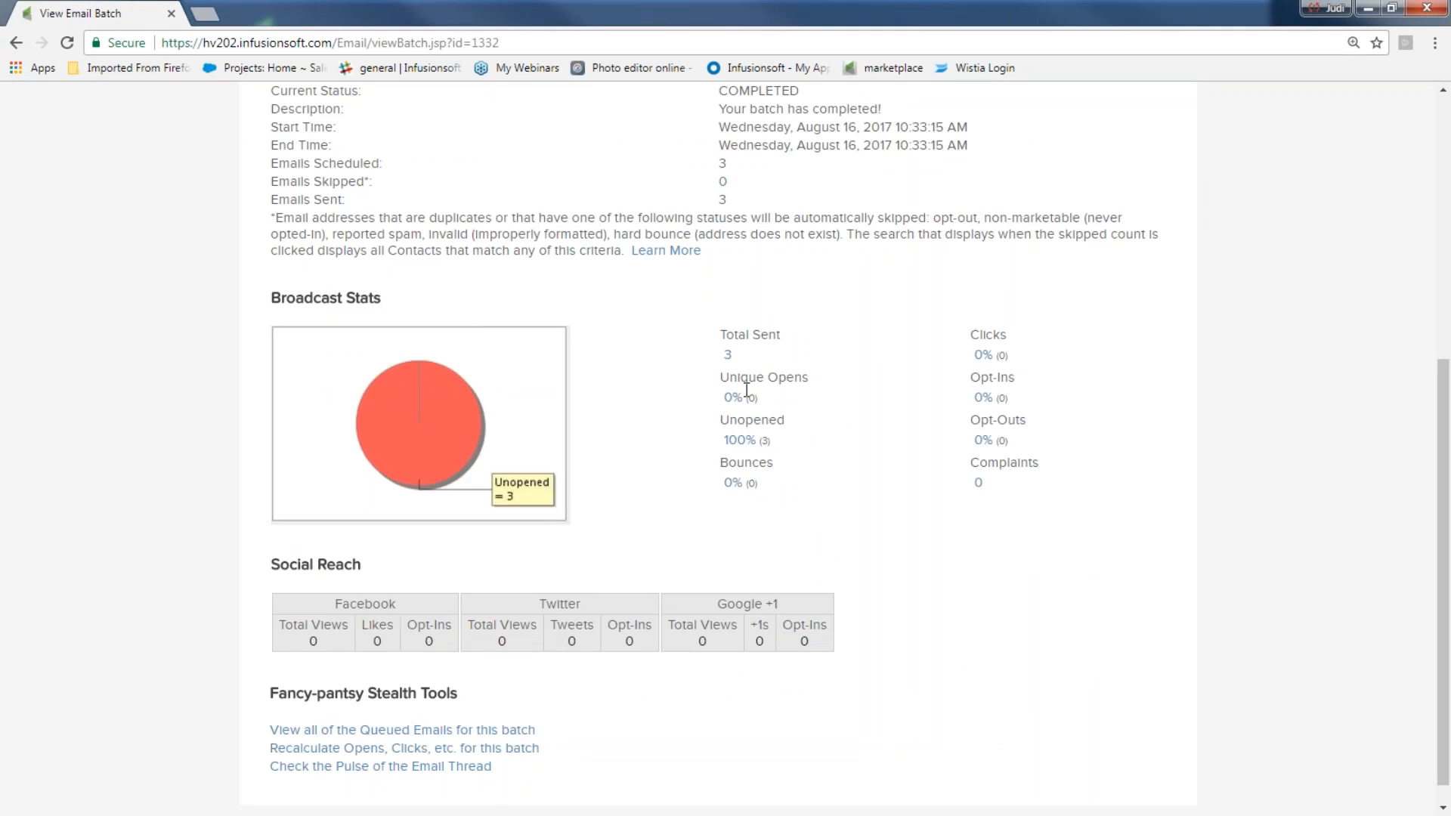
pyautogui.scroll(6, 745, 389)
# - Open the dashboard and set the All Email Stats widget to show stats for Today
pyautogui.click(680, 105)
pyautogui.click(670, 224)
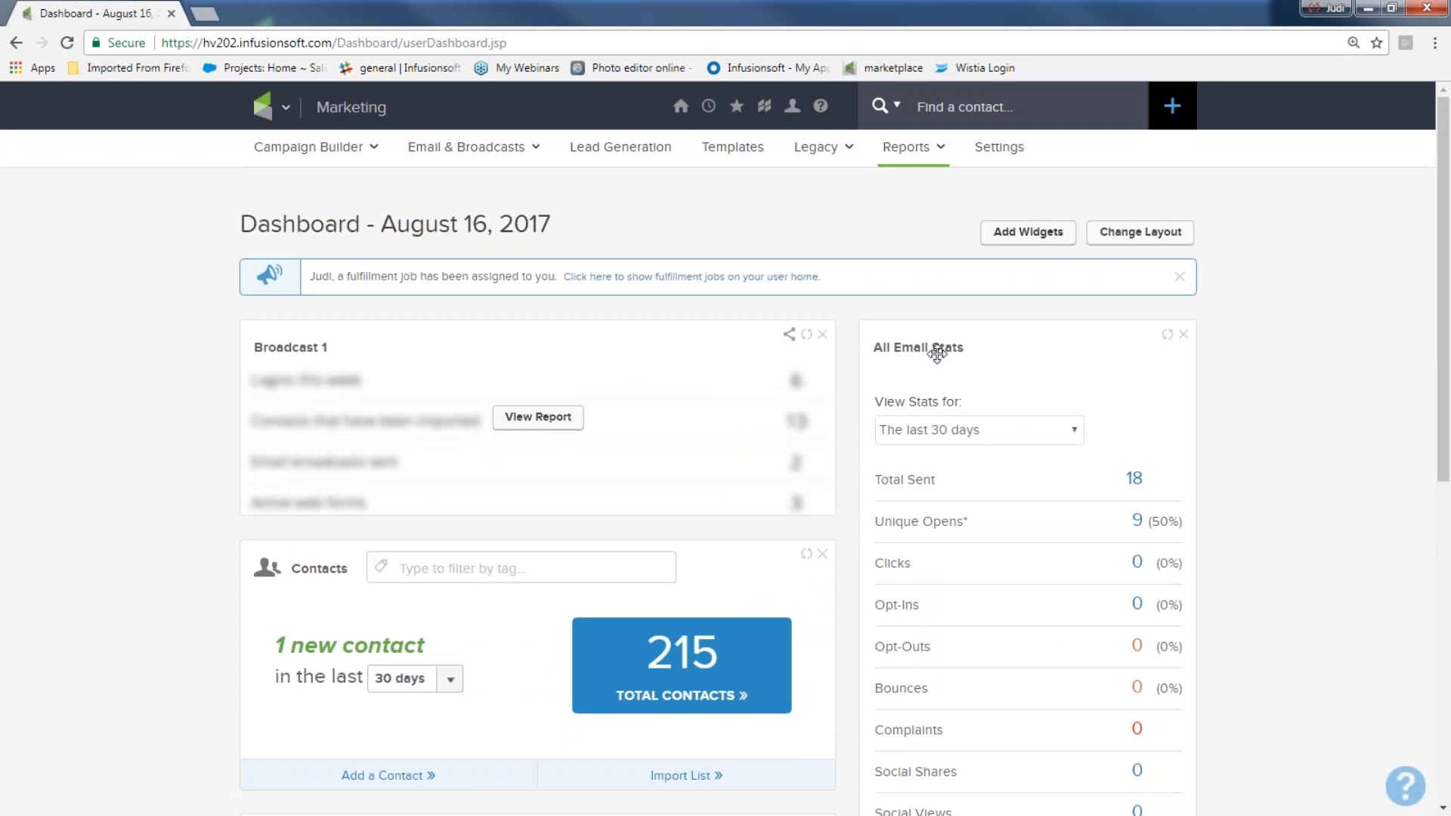
pyautogui.scroll(-3, 1095, 524)
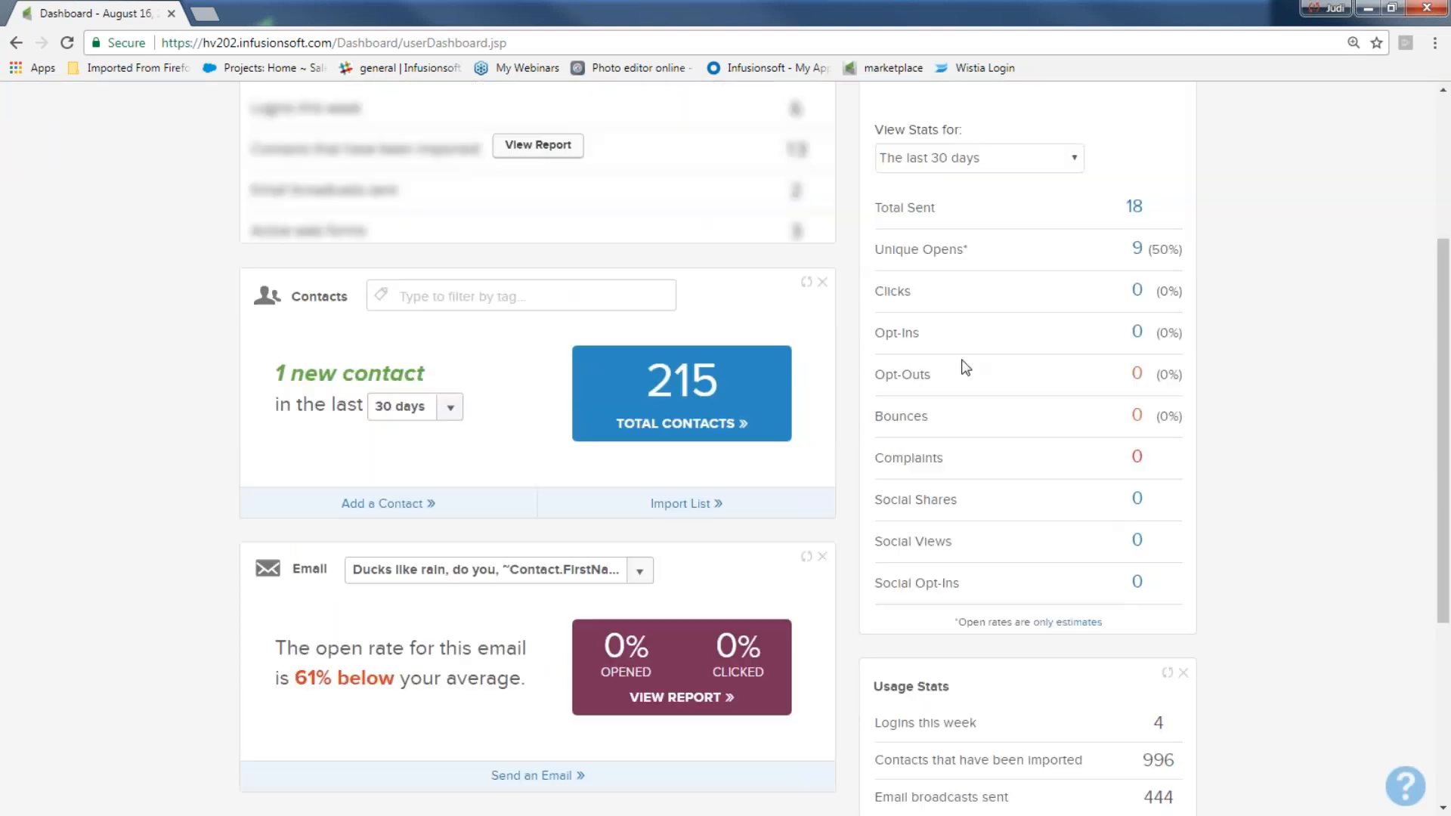
pyautogui.click(1074, 164)
pyautogui.click(1042, 216)
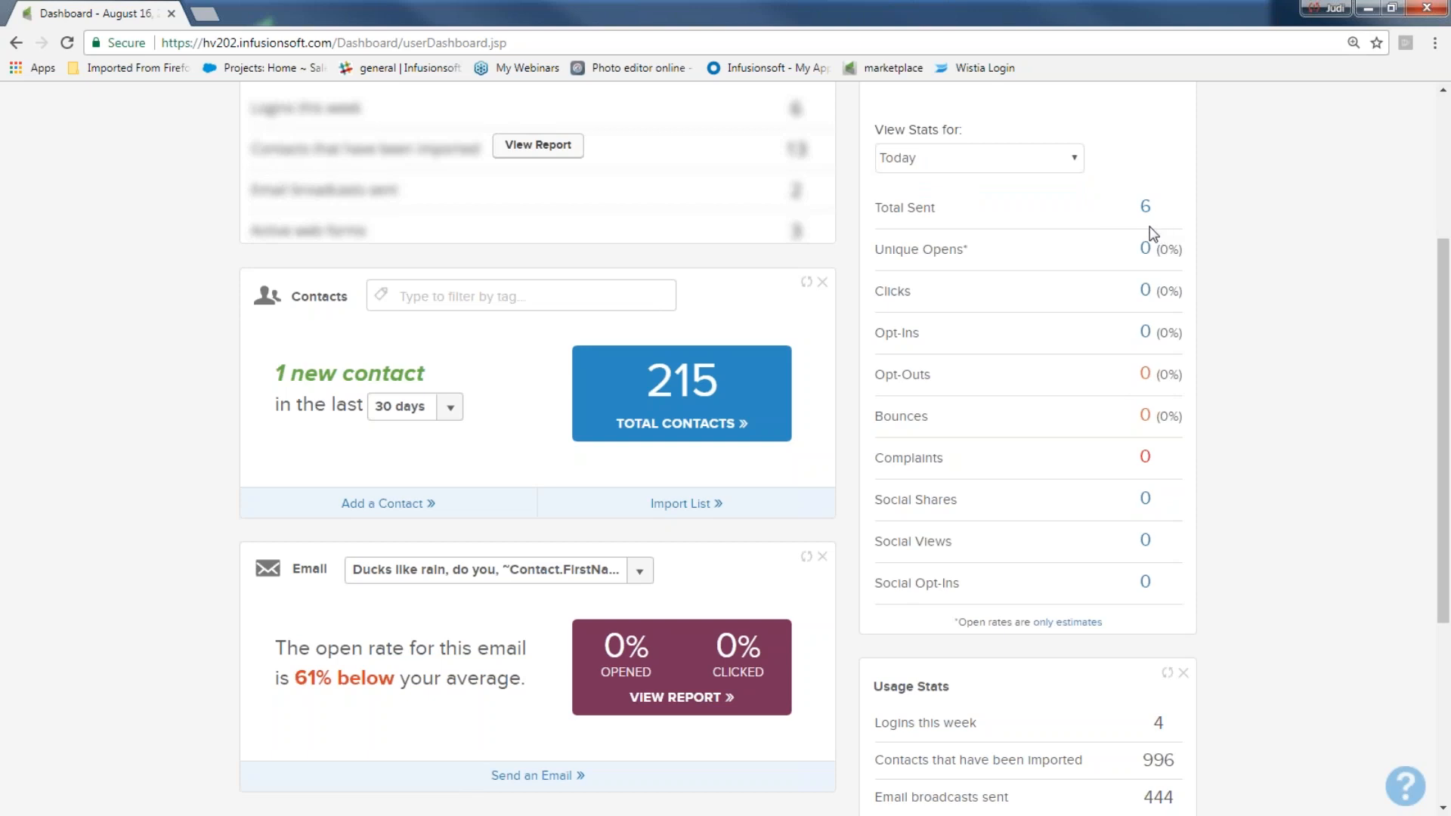
pyautogui.scroll(3, 1182, 144)
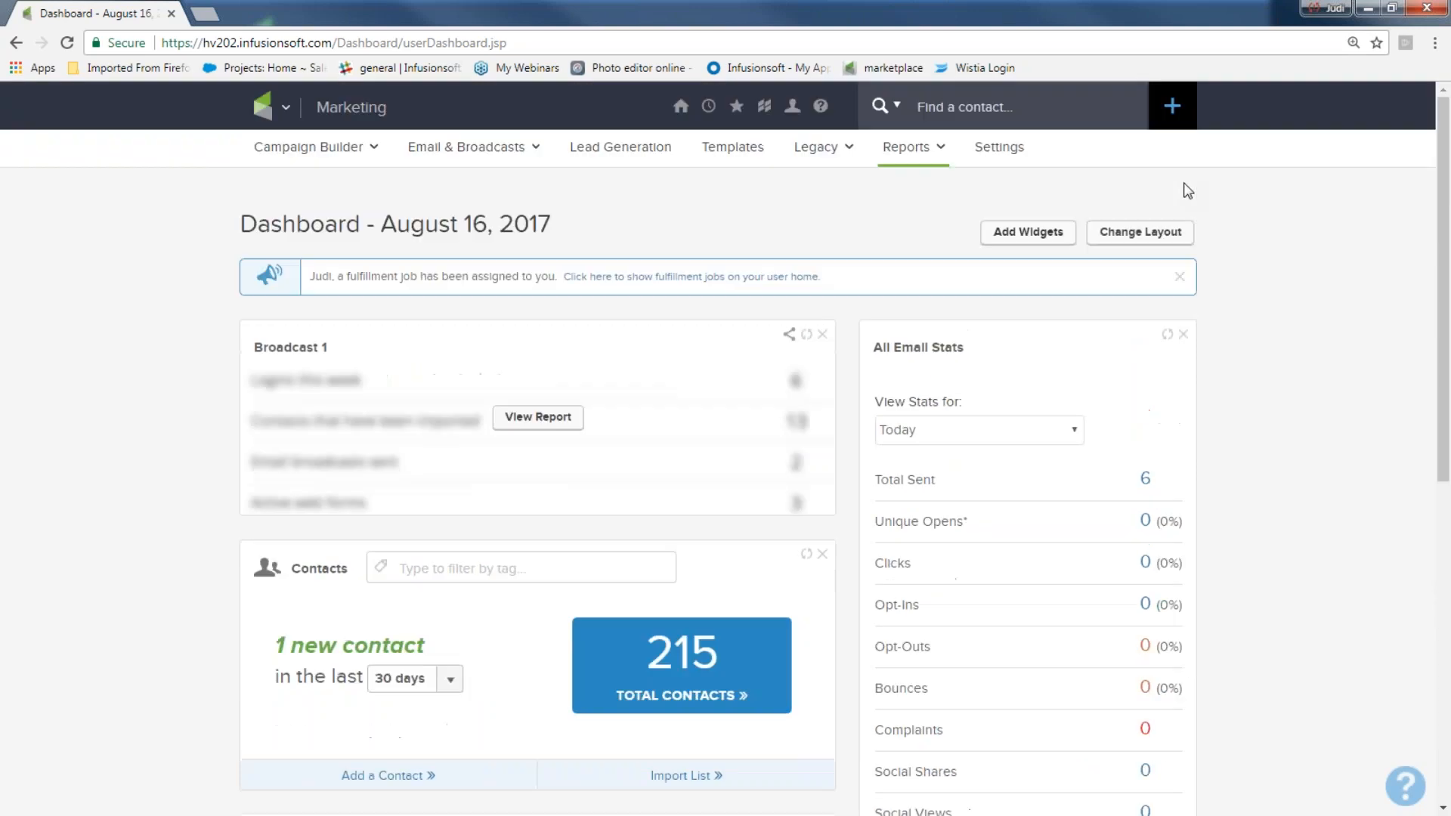
# - Remove the All Email Stats widget from the dashboard
pyautogui.click(1183, 335)
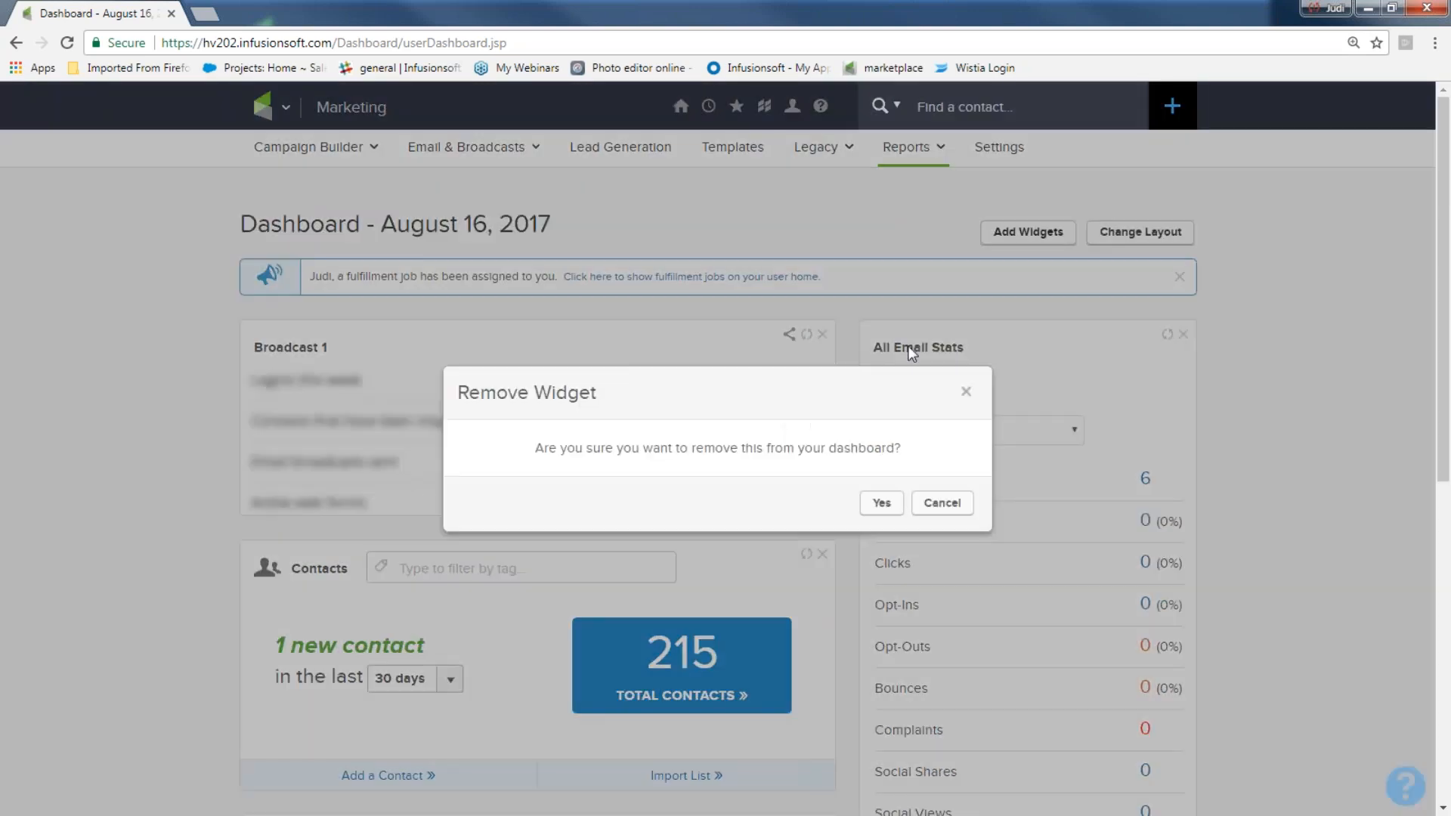
pyautogui.click(879, 502)
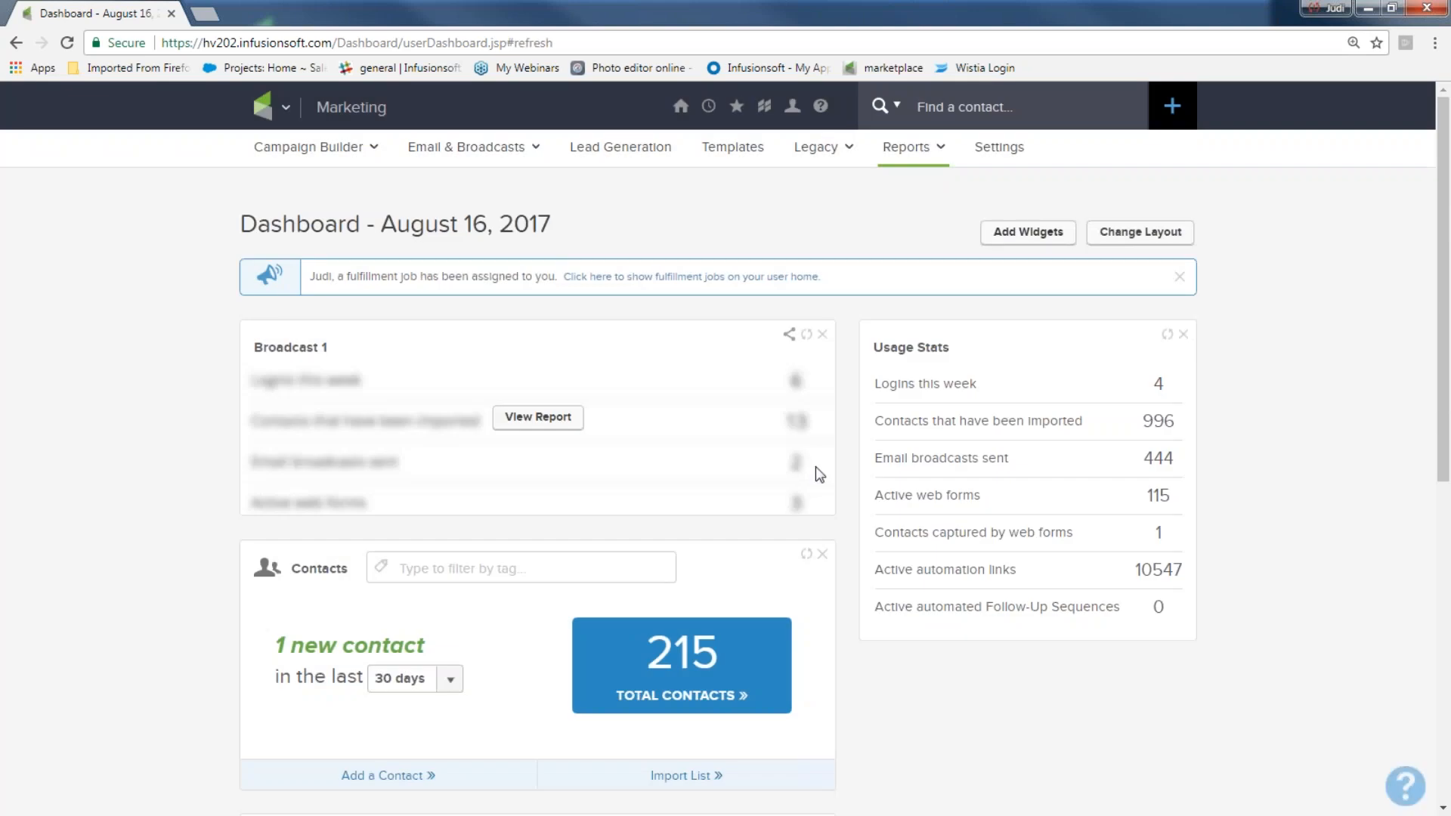
# - Add the All Email Stats widget to the dashboard and place it above the Usage Stats widget
pyautogui.click(1036, 234)
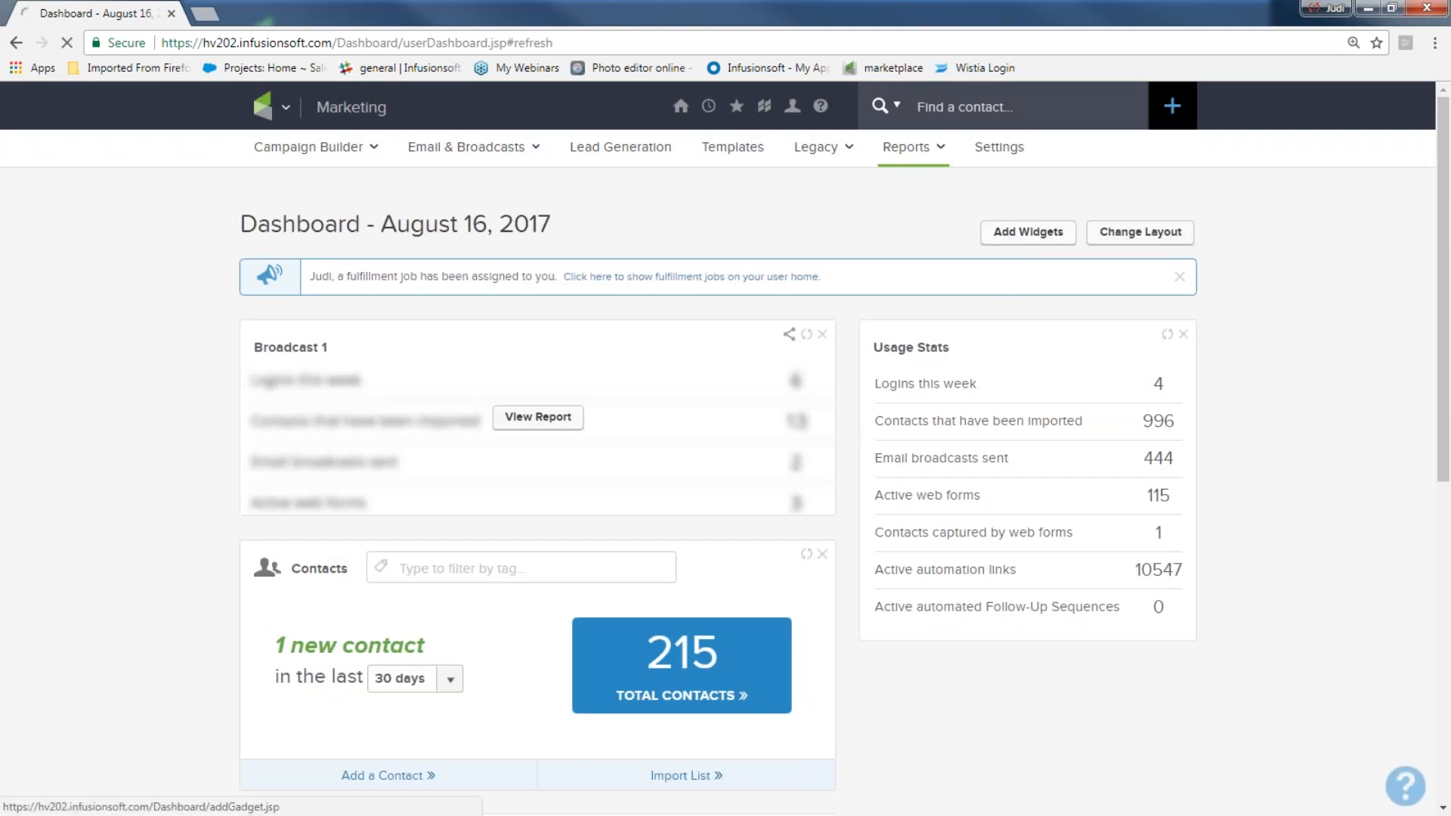
pyautogui.moveTo(321, 556); pyautogui.dragTo(421, 552)
pyautogui.click(1100, 580)
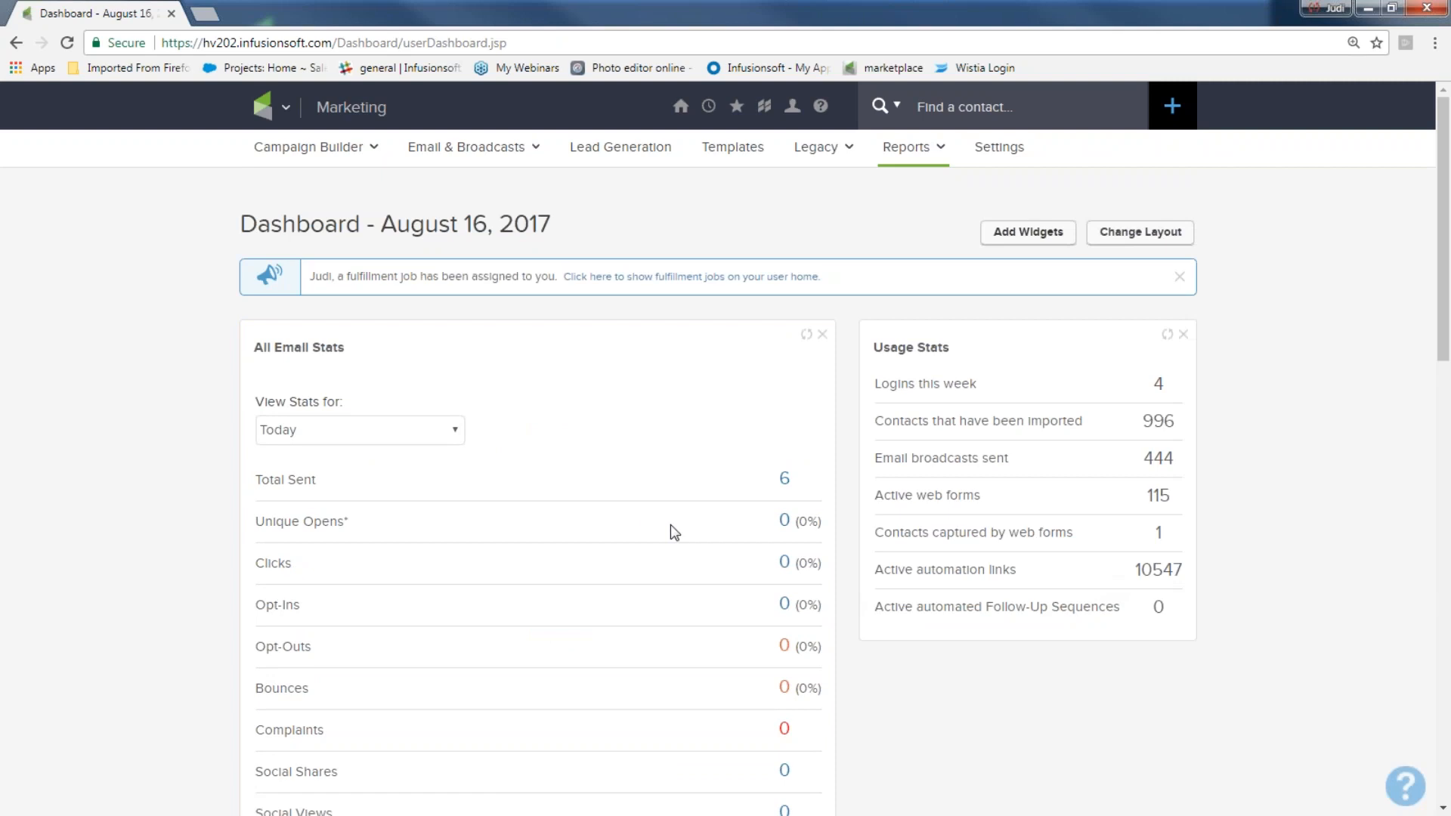
pyautogui.moveTo(503, 344); pyautogui.dragTo(937, 339)
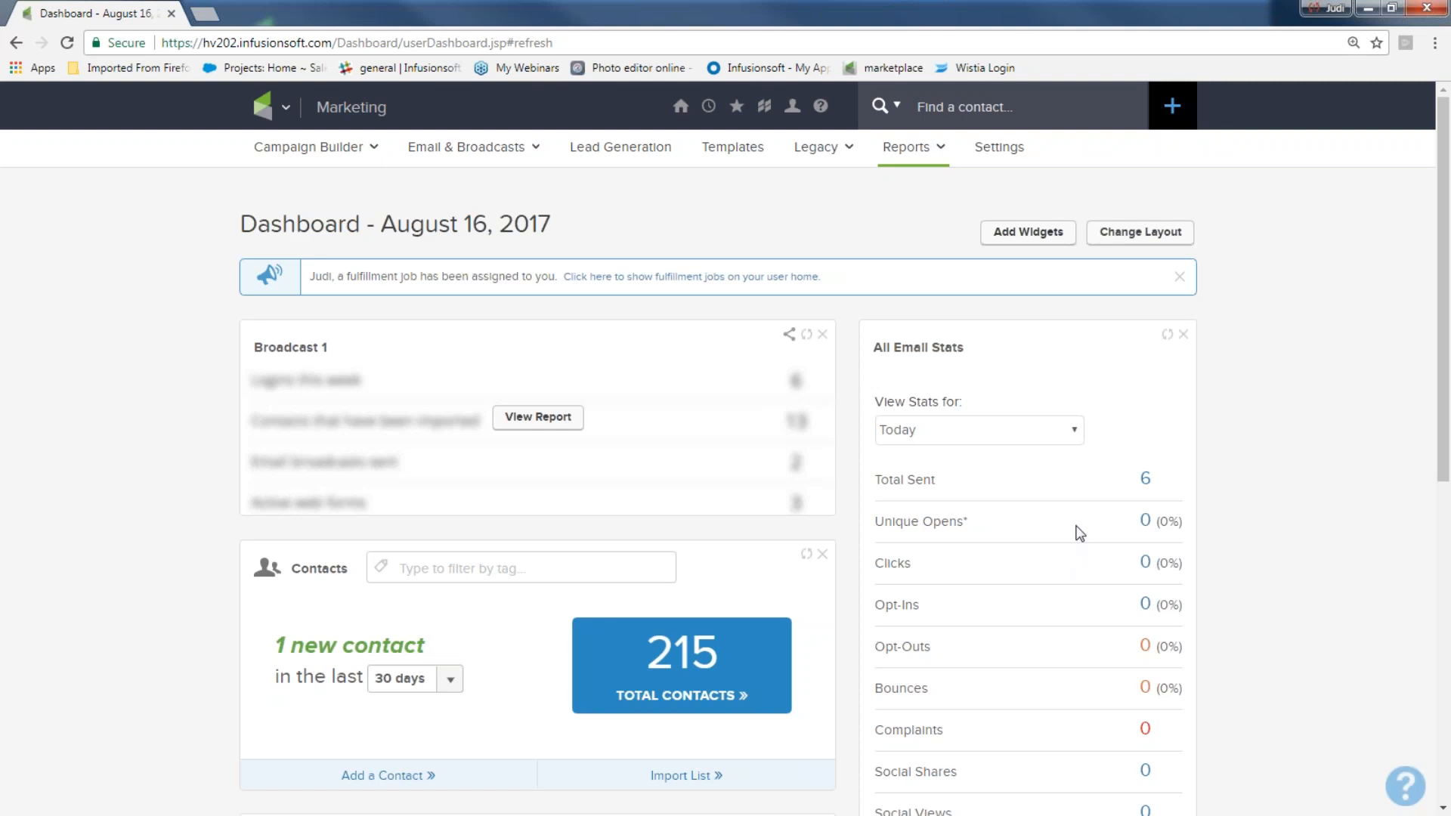
pyautogui.scroll(-2, 1108, 587)
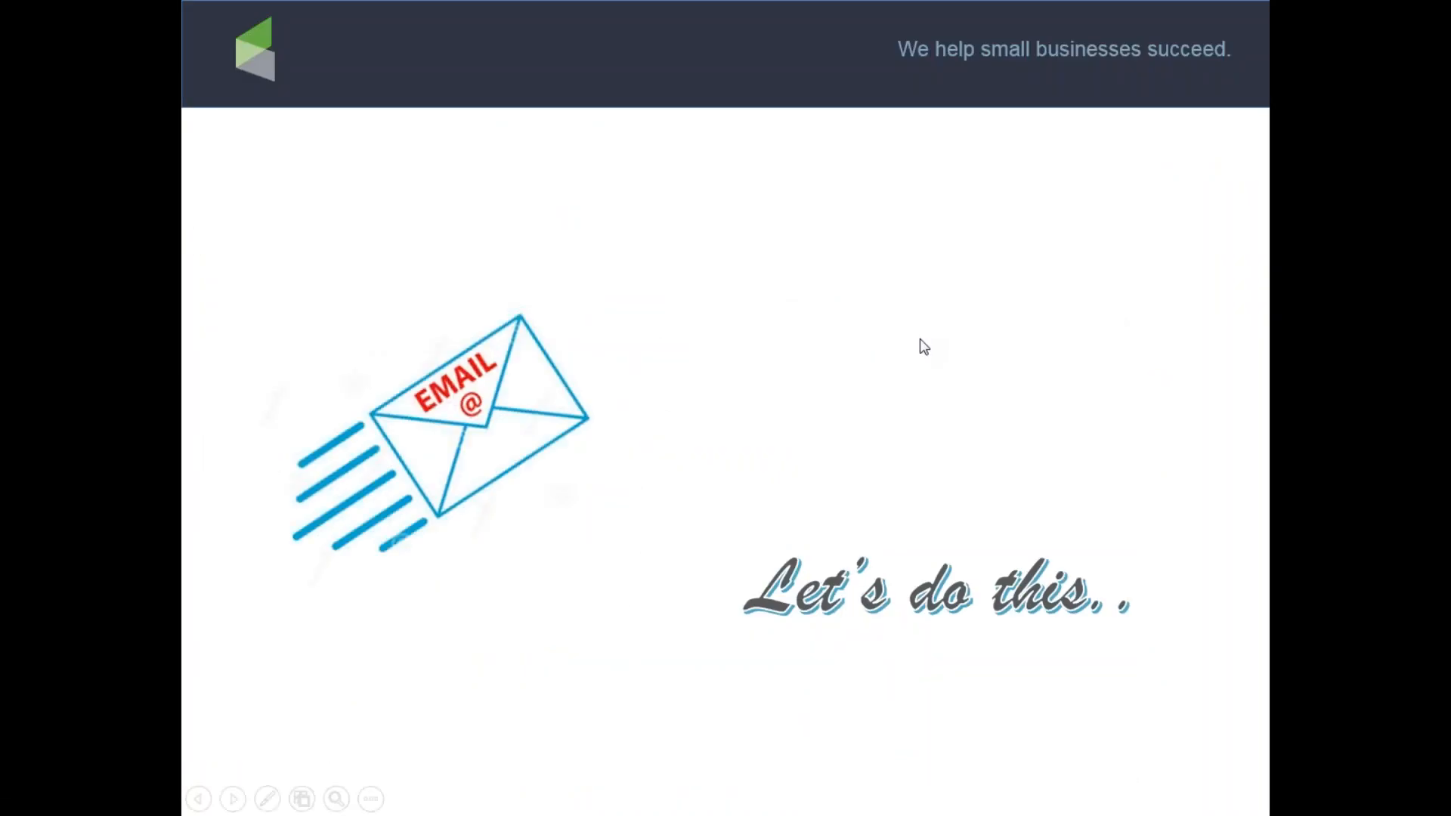
pyautogui.click(923, 346)
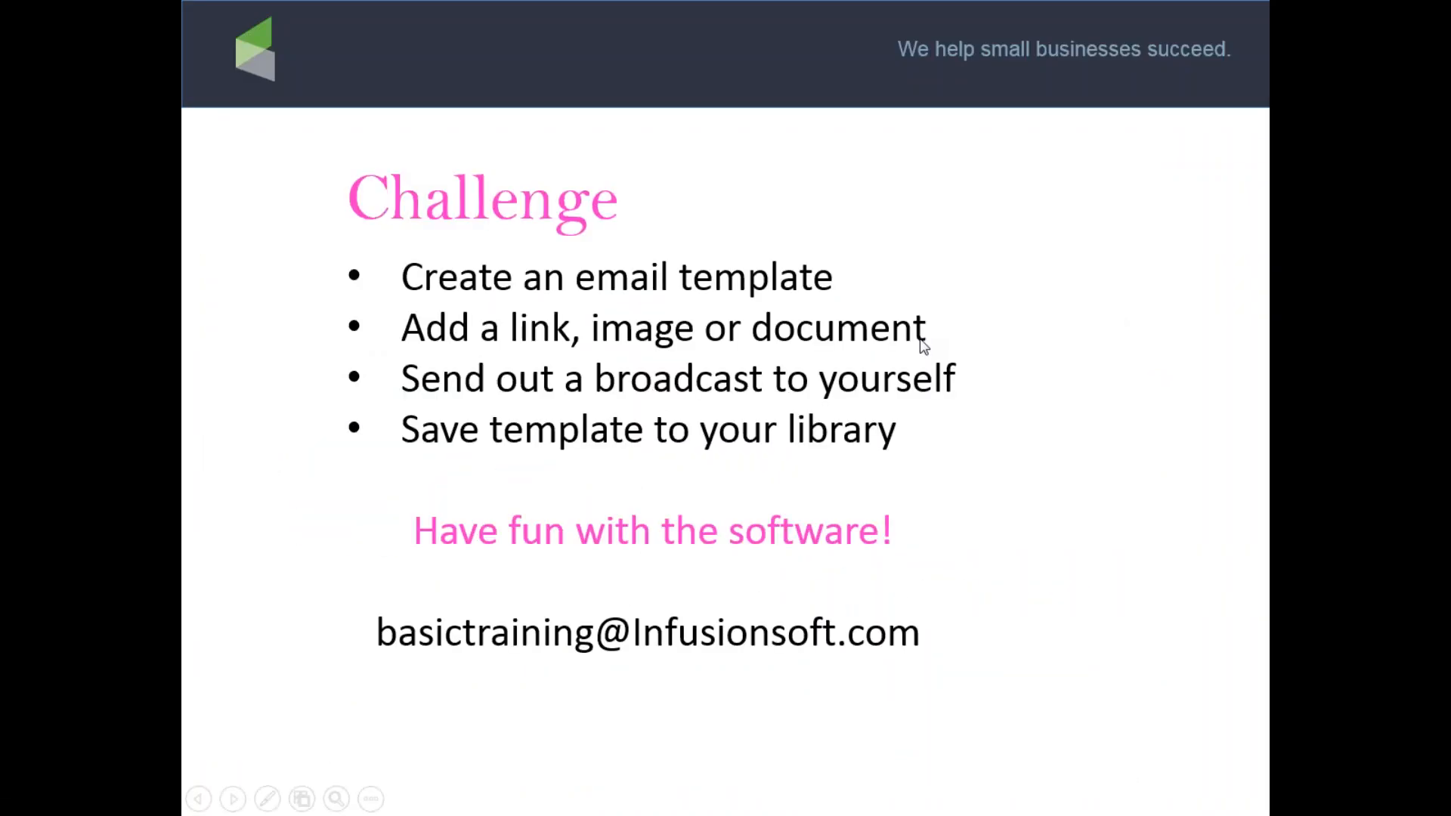